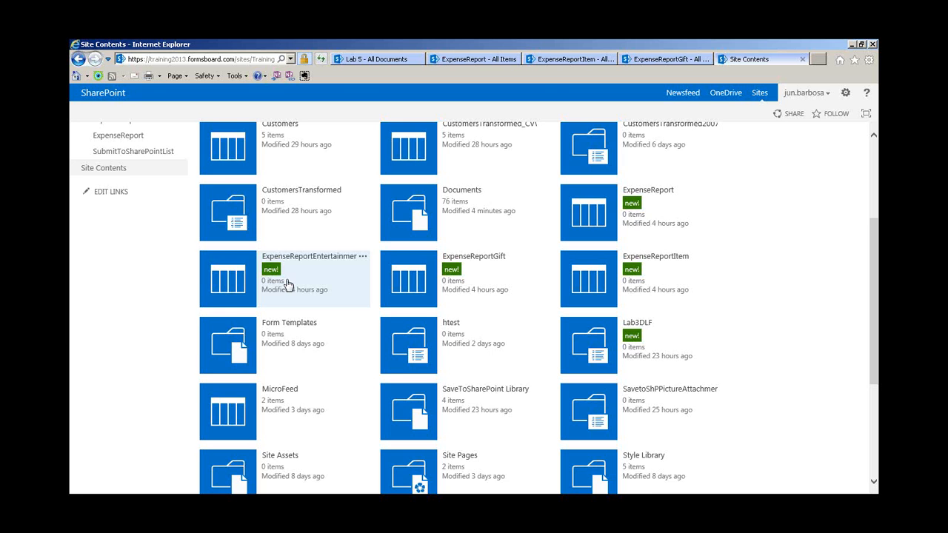
Open the ExpenseReport list settings and review its columns: Name, EmployeeID, Start Date, Total and Subtotal
{"action": "scroll", "coordinate": [289, 285], "scroll_direction": "up", "scroll_amount": 3}
{"action": "left_click", "coordinate": [79, 61]}
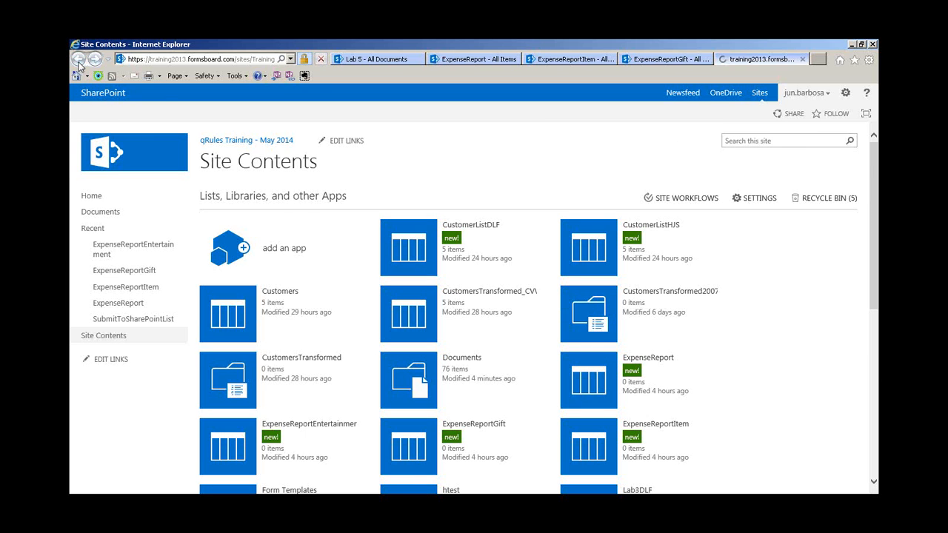
{"action": "left_click", "coordinate": [473, 59]}
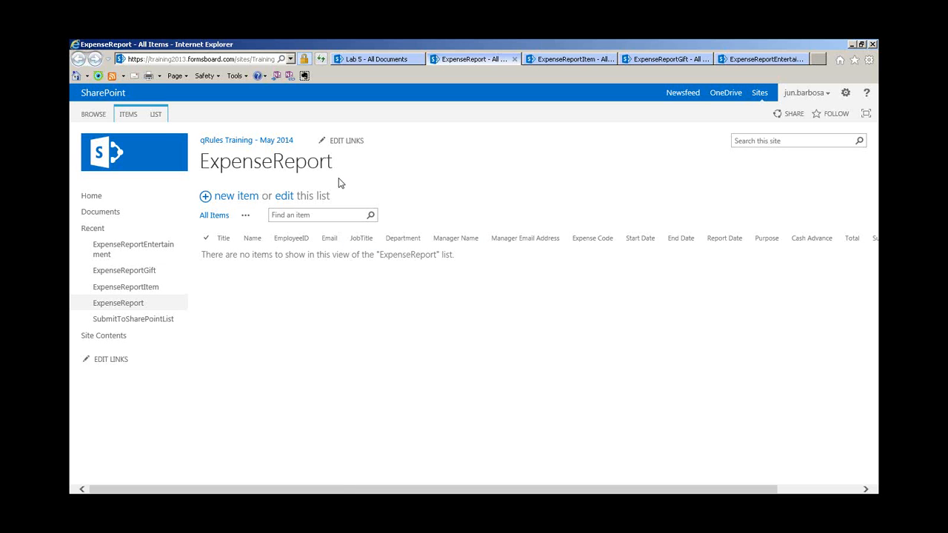
{"action": "left_click", "coordinate": [154, 115]}
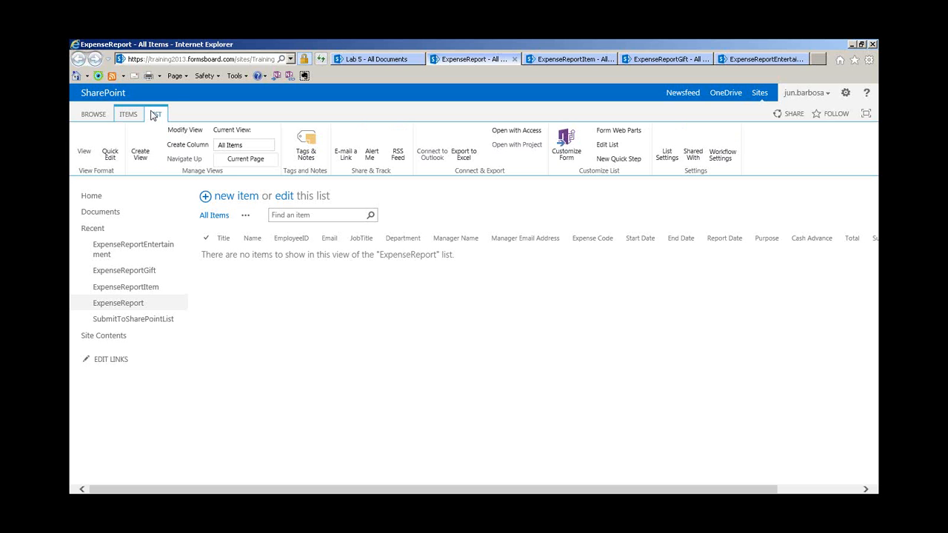
{"action": "left_click", "coordinate": [668, 153]}
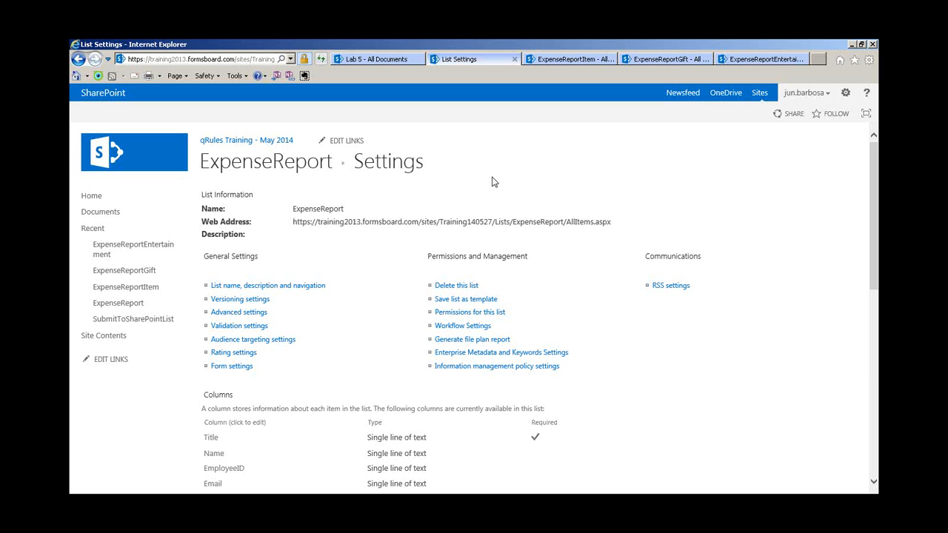
{"action": "scroll", "coordinate": [519, 172], "scroll_direction": "down", "scroll_amount": 3}
{"action": "scroll", "coordinate": [507, 214], "scroll_direction": "down", "scroll_amount": 1}
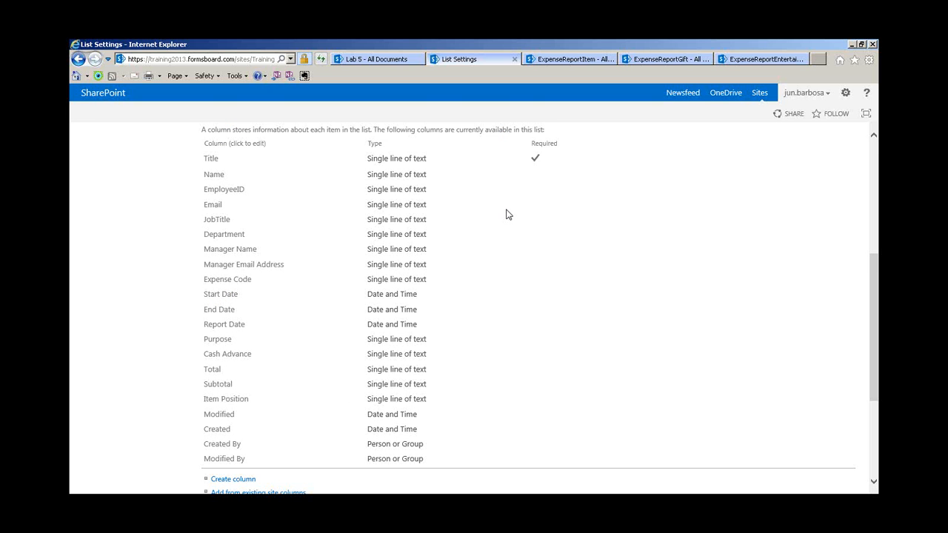
{"action": "scroll", "coordinate": [507, 214], "scroll_direction": "down", "scroll_amount": 1}
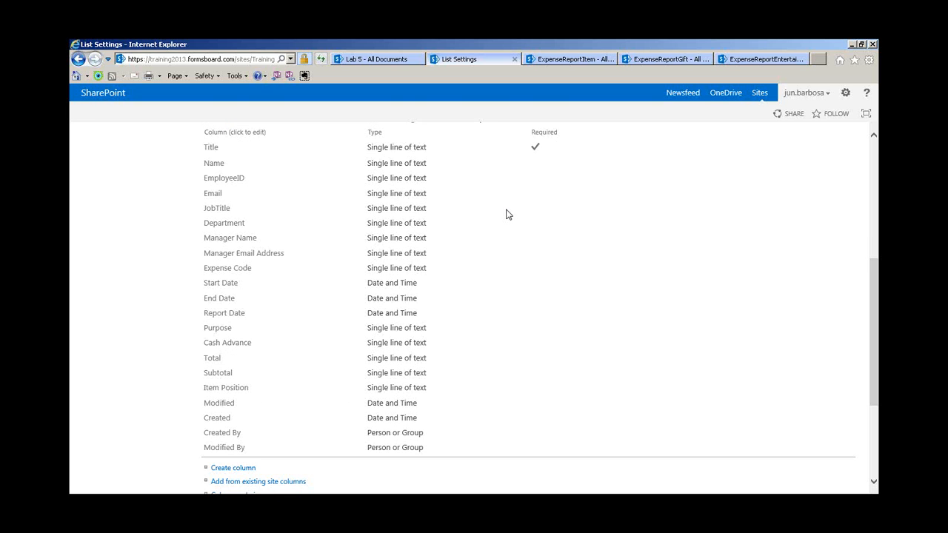
{"action": "scroll", "coordinate": [508, 215], "scroll_direction": "down", "scroll_amount": 1}
{"action": "scroll", "coordinate": [508, 215], "scroll_direction": "up", "scroll_amount": 5}
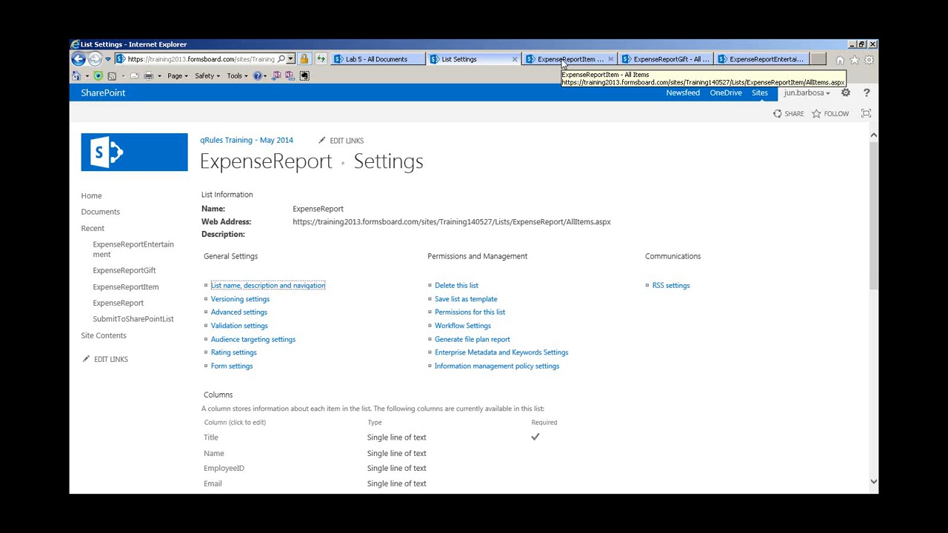
Open the ExpenseReportItem list settings and find its ParentID columns
{"action": "left_click", "coordinate": [561, 64]}
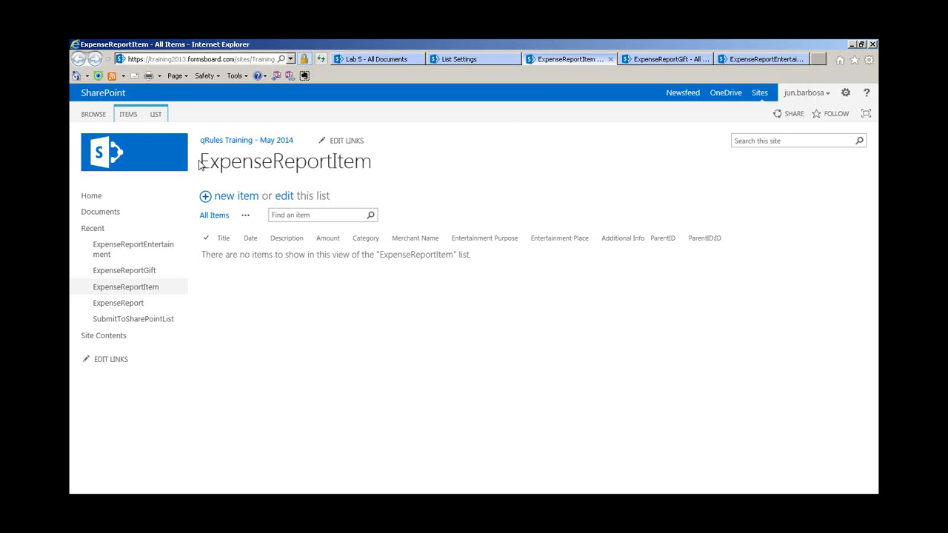
{"action": "left_click", "coordinate": [157, 115]}
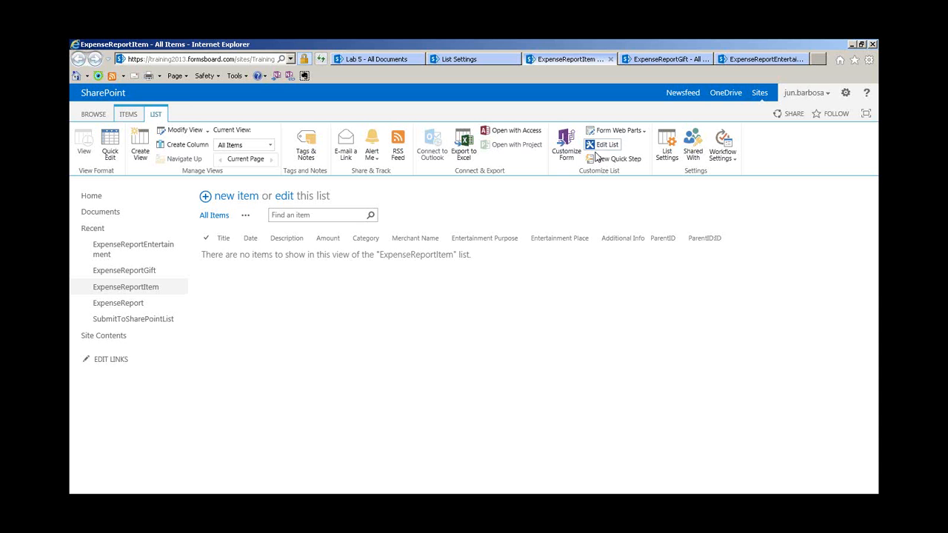
{"action": "left_click", "coordinate": [566, 164]}
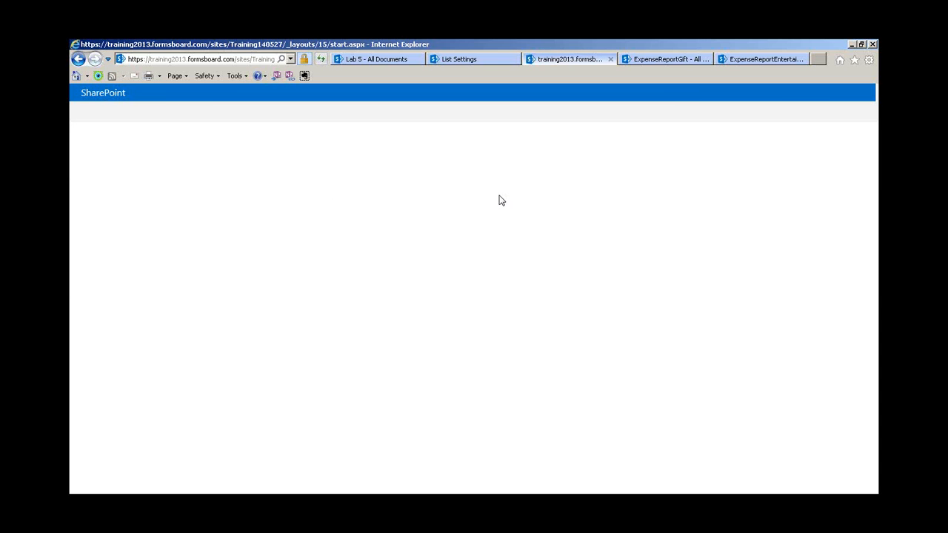
{"action": "scroll", "coordinate": [500, 200], "scroll_direction": "down", "scroll_amount": 3}
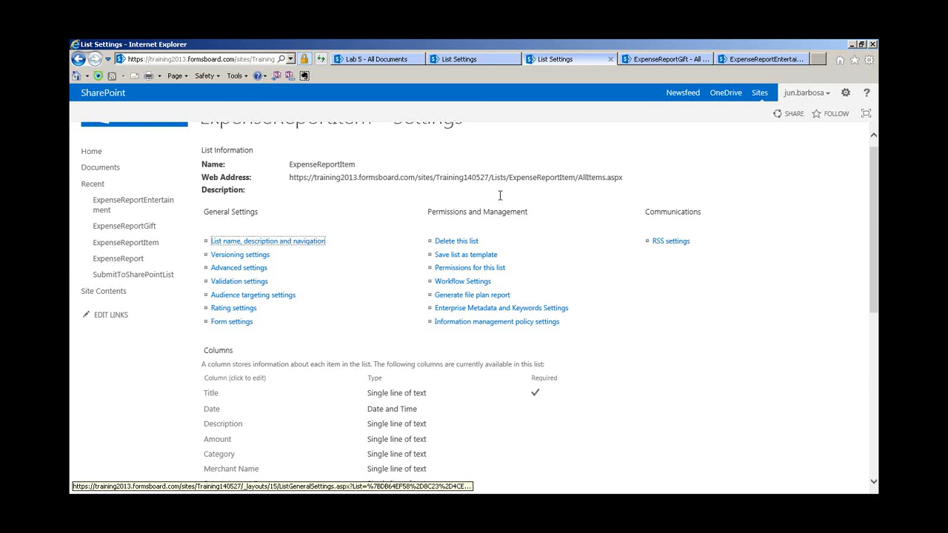
{"action": "scroll", "coordinate": [501, 201], "scroll_direction": "down", "scroll_amount": 2}
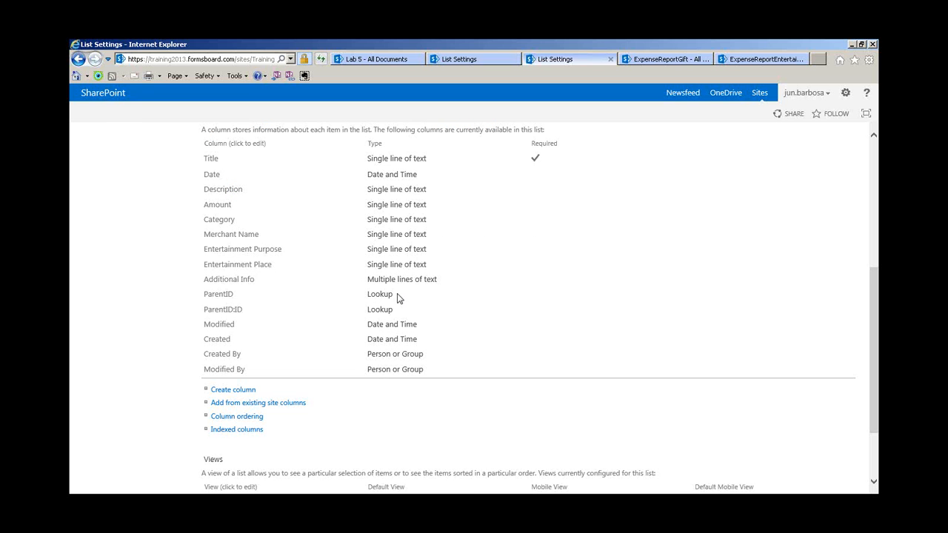
{"action": "left_click_drag", "start_coordinate": [399, 308], "coordinate": [204, 294]}
{"action": "left_click", "coordinate": [531, 275]}
{"action": "scroll", "coordinate": [411, 300], "scroll_direction": "up", "scroll_amount": 1}
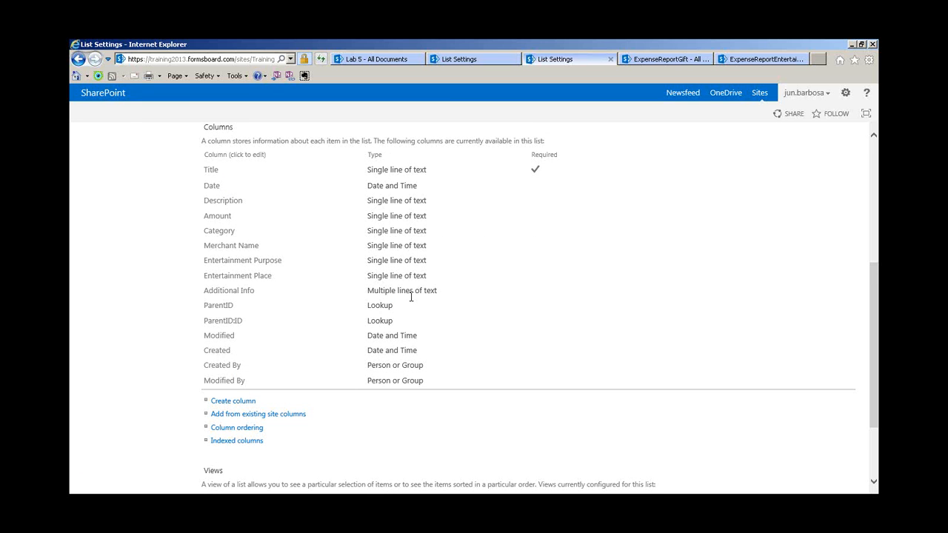
{"action": "scroll", "coordinate": [411, 297], "scroll_direction": "up", "scroll_amount": 1}
{"action": "scroll", "coordinate": [232, 394], "scroll_direction": "down", "scroll_amount": 3}
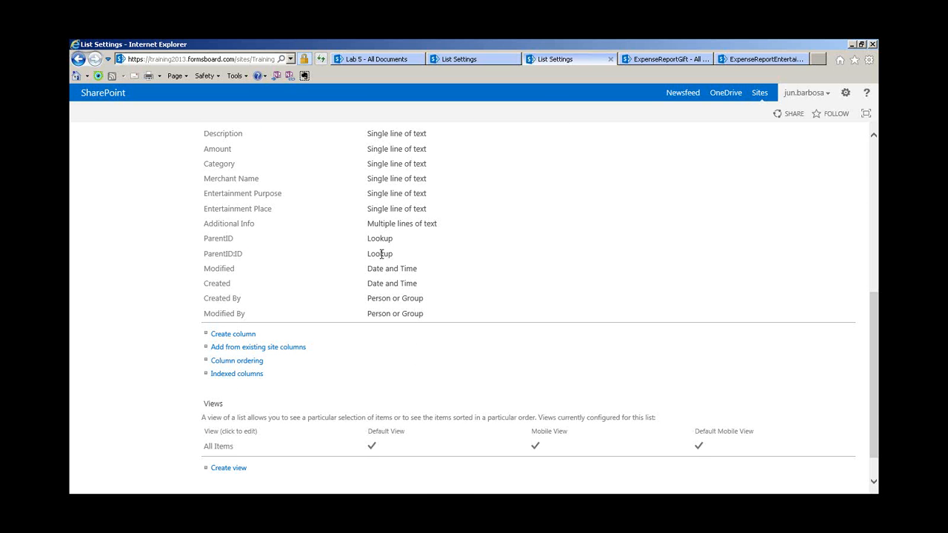
Open the ParentID column's Edit Column page, showing its lookup on ID from ExpenseReport
{"action": "left_click", "coordinate": [220, 243]}
{"action": "scroll", "coordinate": [407, 271], "scroll_direction": "down", "scroll_amount": 3}
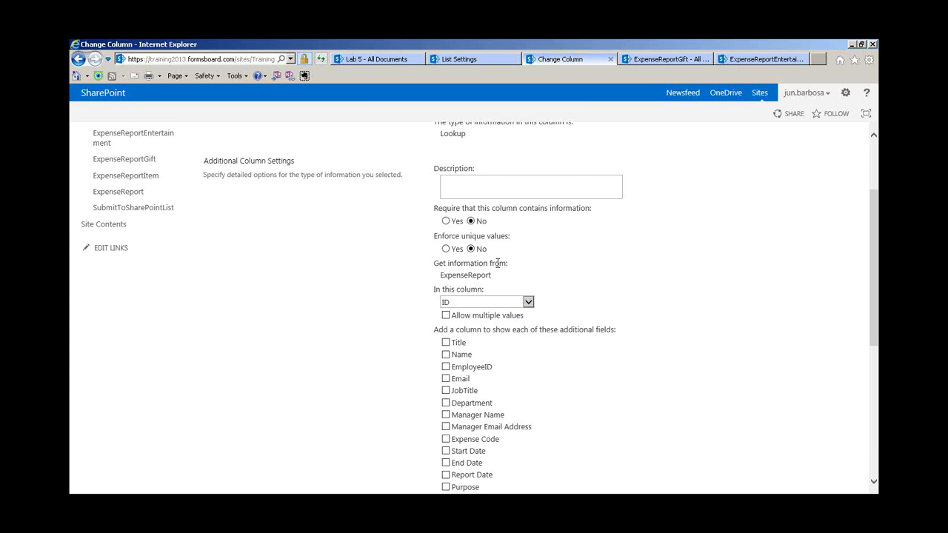
{"action": "scroll", "coordinate": [495, 265], "scroll_direction": "down", "scroll_amount": 3}
{"action": "scroll", "coordinate": [496, 269], "scroll_direction": "up", "scroll_amount": 6}
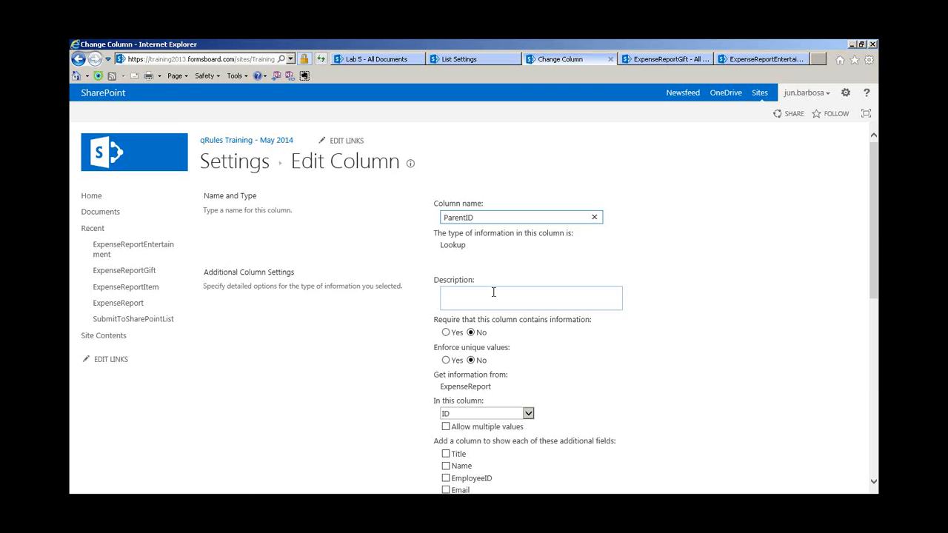
{"action": "scroll", "coordinate": [493, 292], "scroll_direction": "down", "scroll_amount": 2}
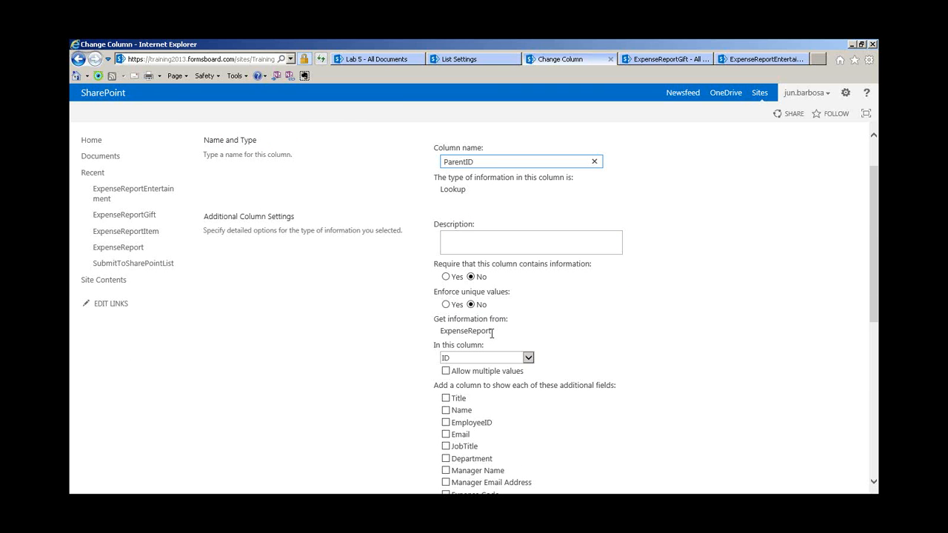
{"action": "left_click_drag", "start_coordinate": [491, 331], "coordinate": [439, 334]}
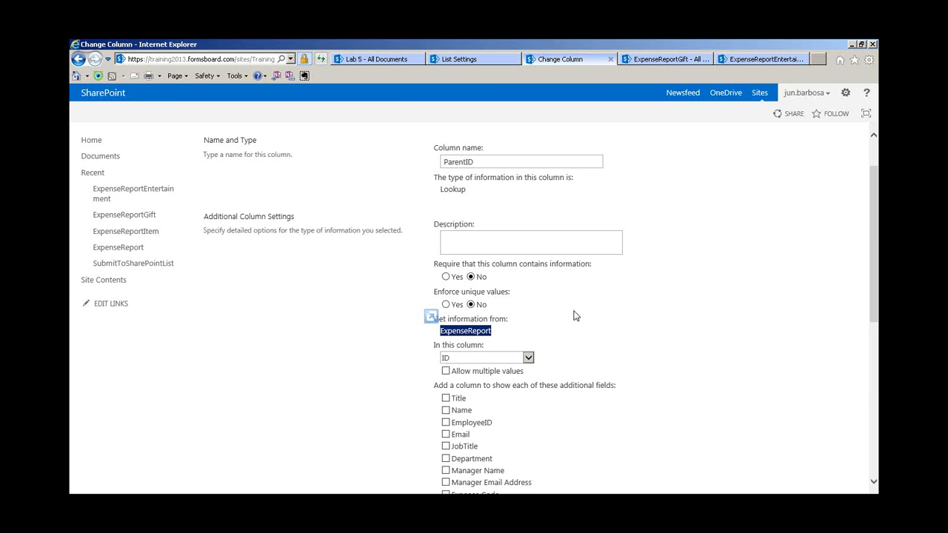
{"action": "scroll", "coordinate": [576, 316], "scroll_direction": "down", "scroll_amount": 1}
{"action": "scroll", "coordinate": [576, 316], "scroll_direction": "down", "scroll_amount": 3}
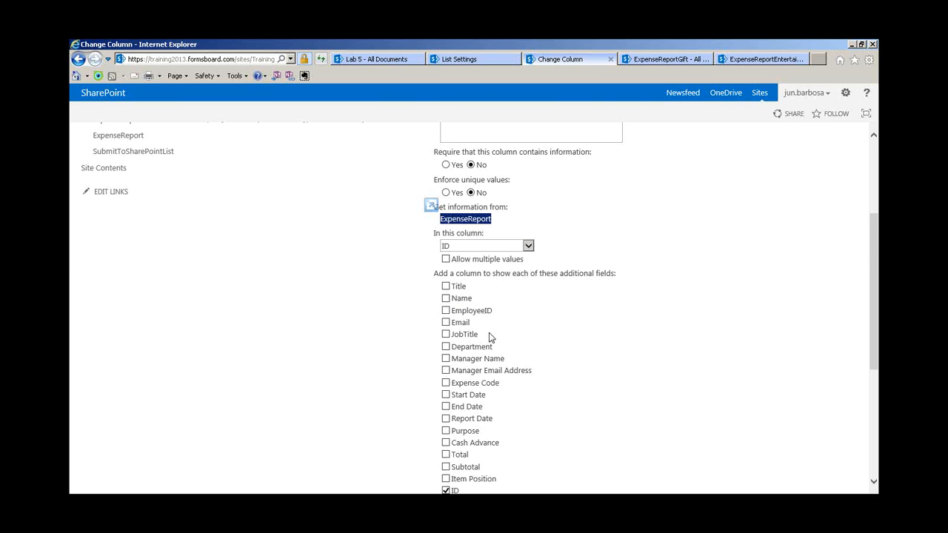
{"action": "scroll", "coordinate": [489, 337], "scroll_direction": "up", "scroll_amount": 5}
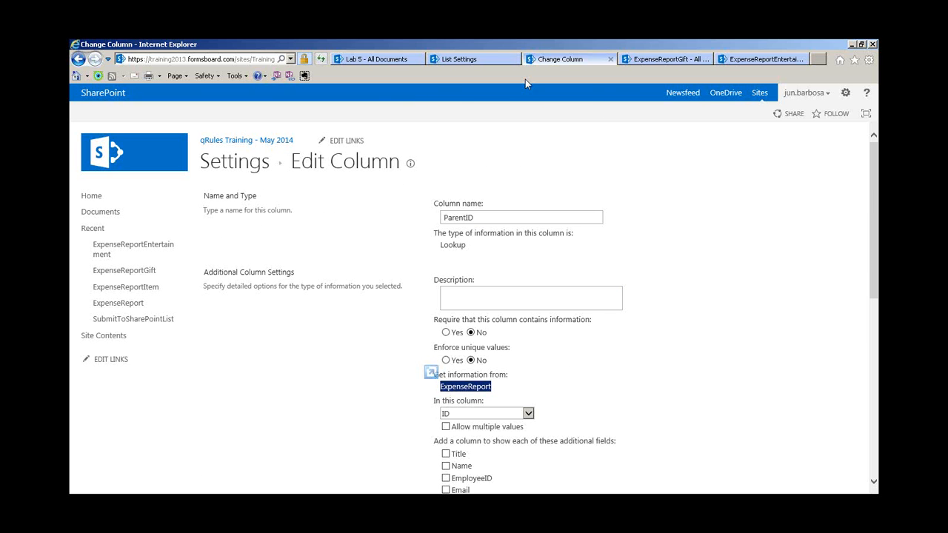
{"action": "left_click", "coordinate": [673, 60]}
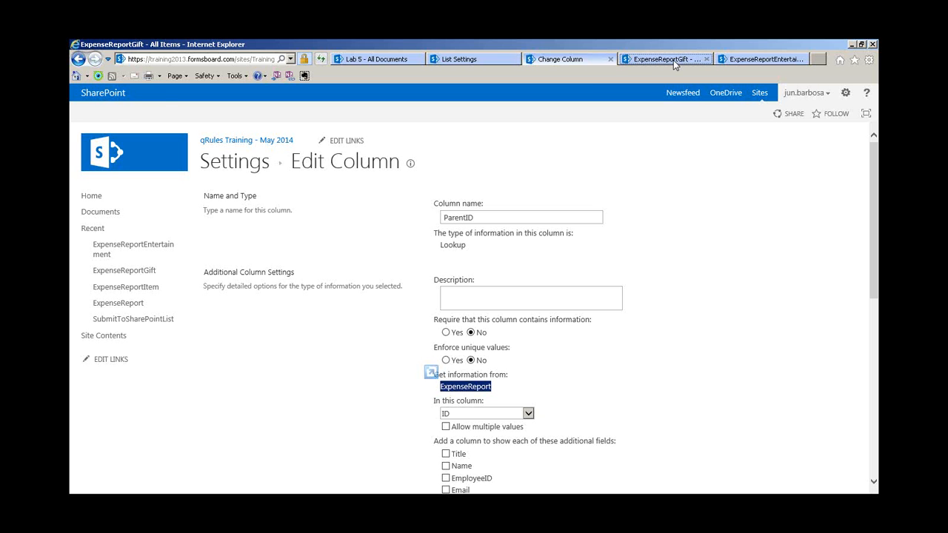
Open the ExpenseReportEntertainment list settings and view its ParentID lookup column
{"action": "left_click", "coordinate": [760, 60]}
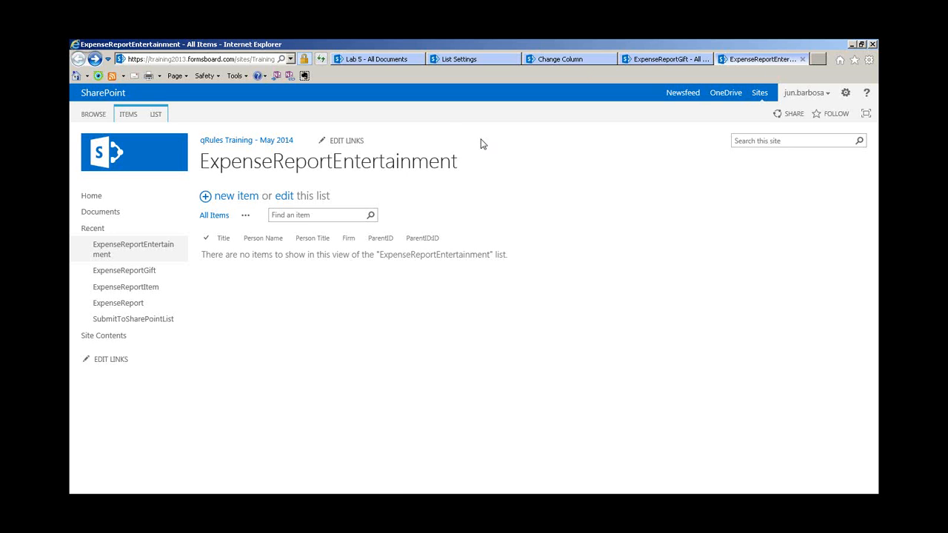
{"action": "left_click", "coordinate": [155, 114]}
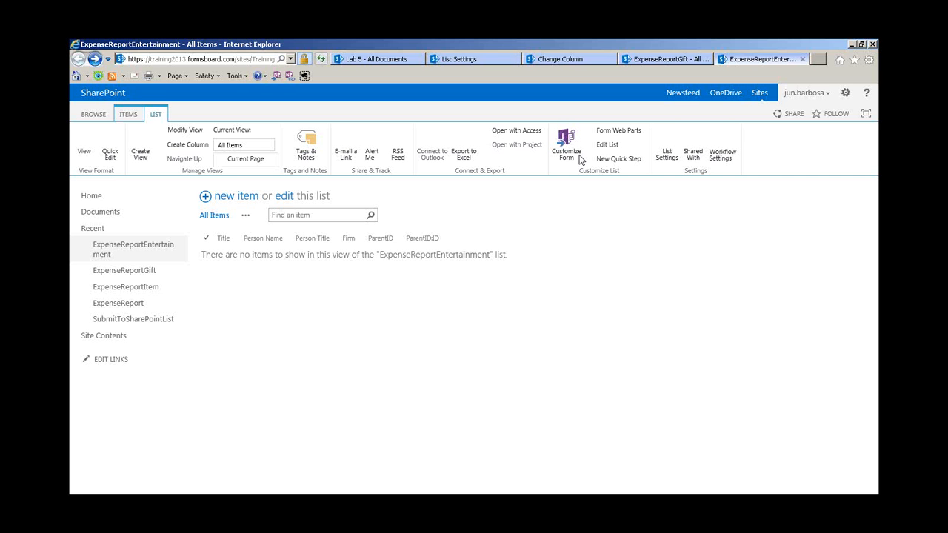
{"action": "left_click", "coordinate": [581, 160]}
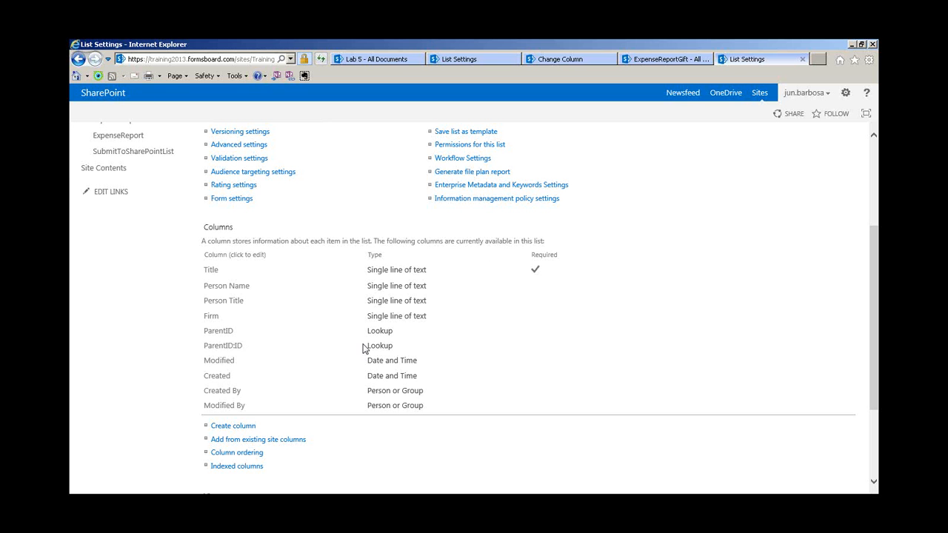
{"action": "left_click_drag", "start_coordinate": [403, 348], "coordinate": [198, 334]}
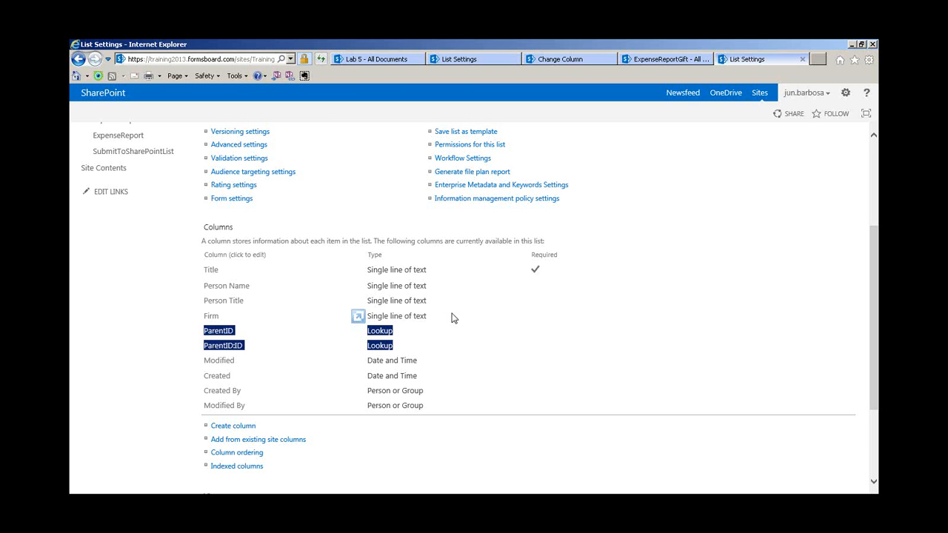
{"action": "left_click", "coordinate": [231, 332]}
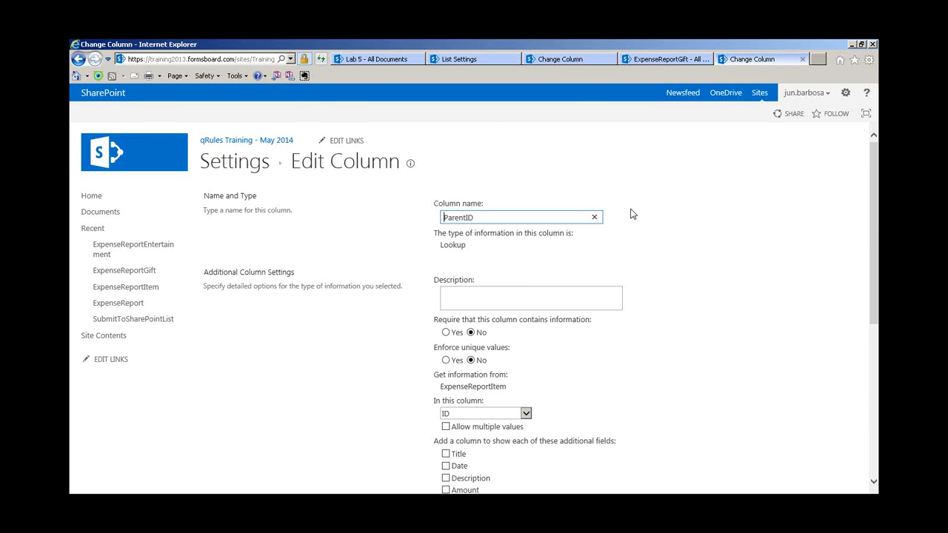
{"action": "scroll", "coordinate": [631, 214], "scroll_direction": "down", "scroll_amount": 1}
{"action": "scroll", "coordinate": [632, 214], "scroll_direction": "down", "scroll_amount": 5}
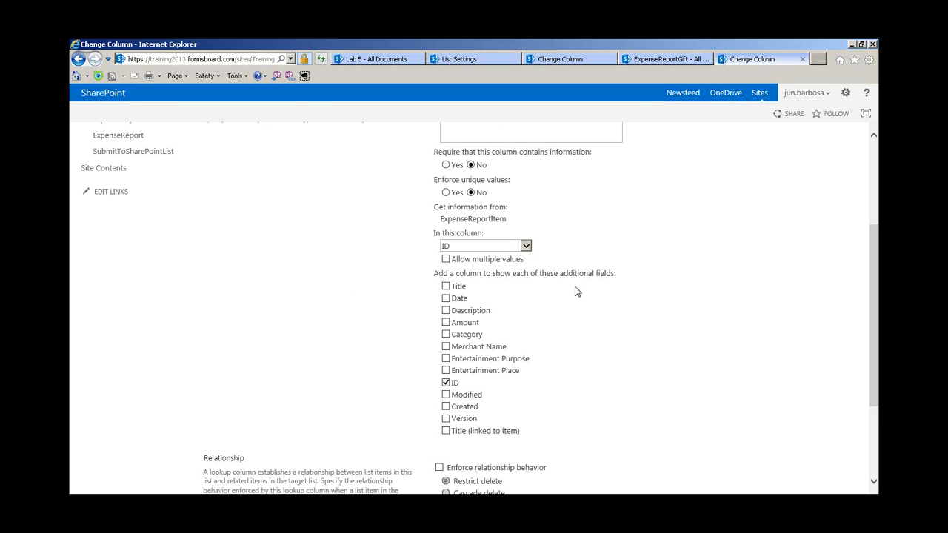
{"action": "left_click_drag", "start_coordinate": [508, 225], "coordinate": [431, 205]}
Open the ExpenseReportGift list's ParentID column, a lookup on ExpenseReportItem's ID
{"action": "left_click", "coordinate": [665, 60]}
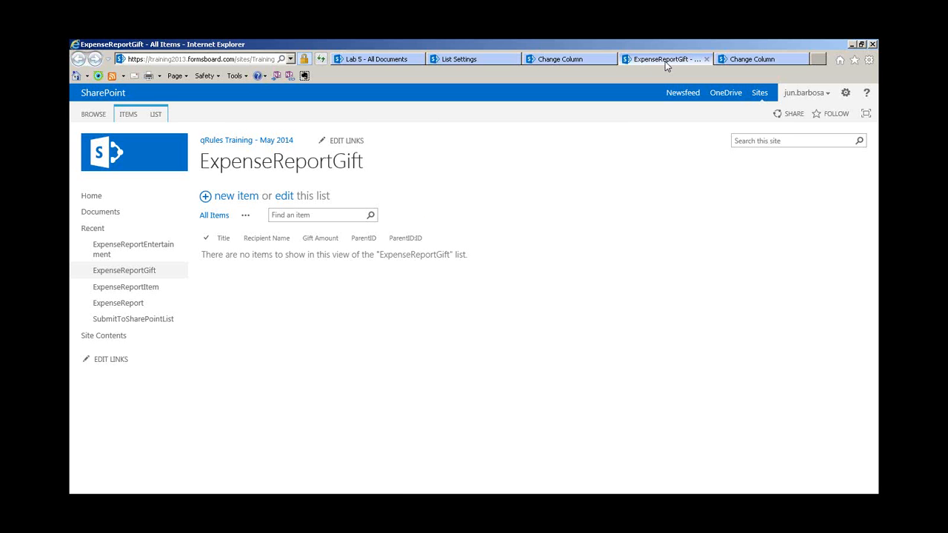
{"action": "left_click", "coordinate": [156, 115]}
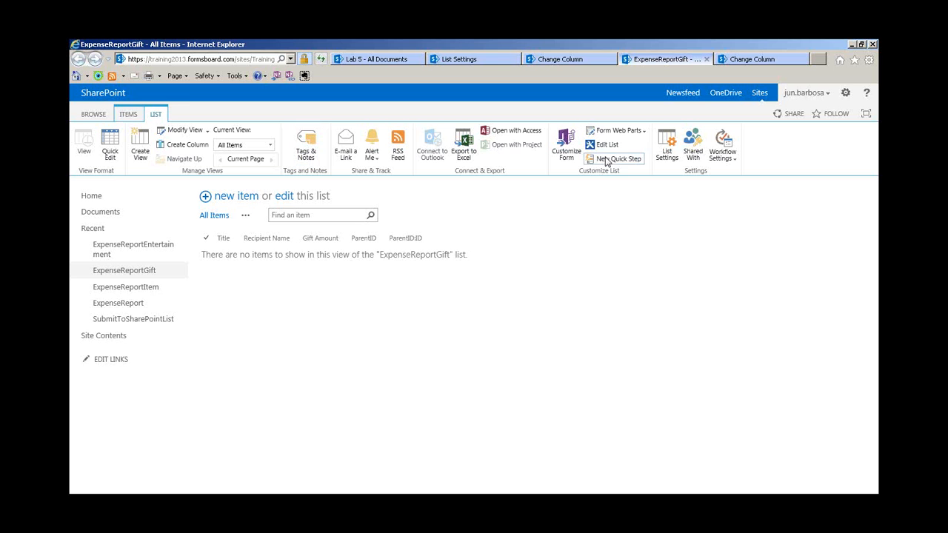
{"action": "left_click", "coordinate": [666, 143]}
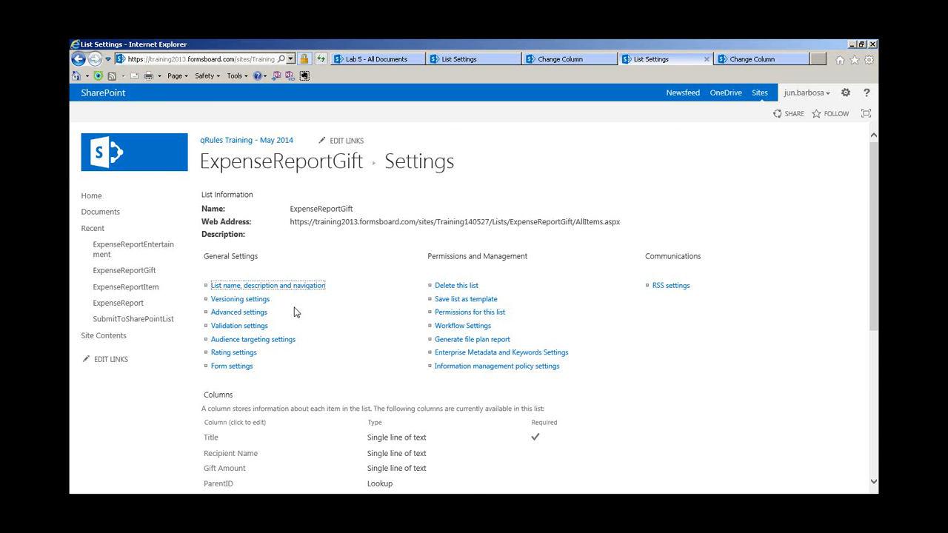
{"action": "scroll", "coordinate": [220, 326], "scroll_direction": "down", "scroll_amount": 3}
{"action": "left_click", "coordinate": [219, 323]}
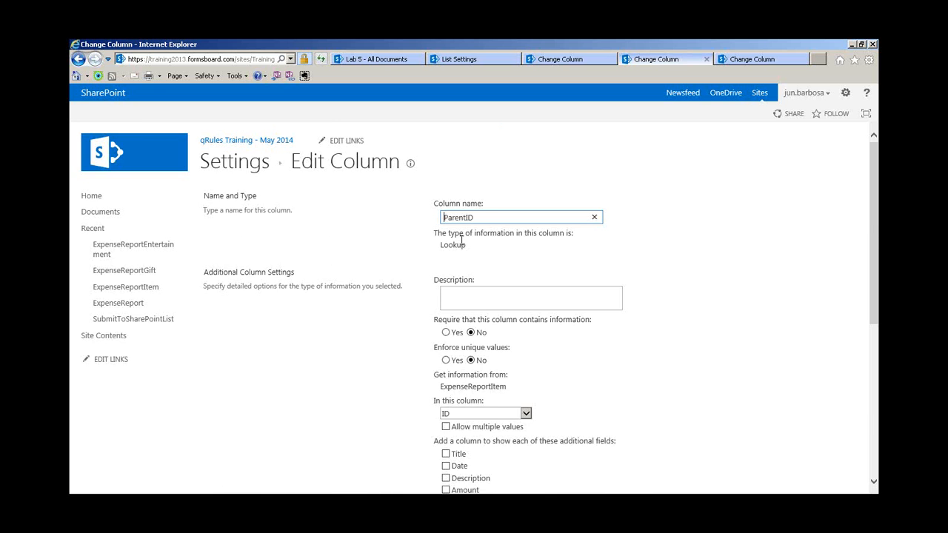
{"action": "scroll", "coordinate": [504, 255], "scroll_direction": "down", "scroll_amount": 4}
{"action": "scroll", "coordinate": [501, 252], "scroll_direction": "up", "scroll_amount": 2}
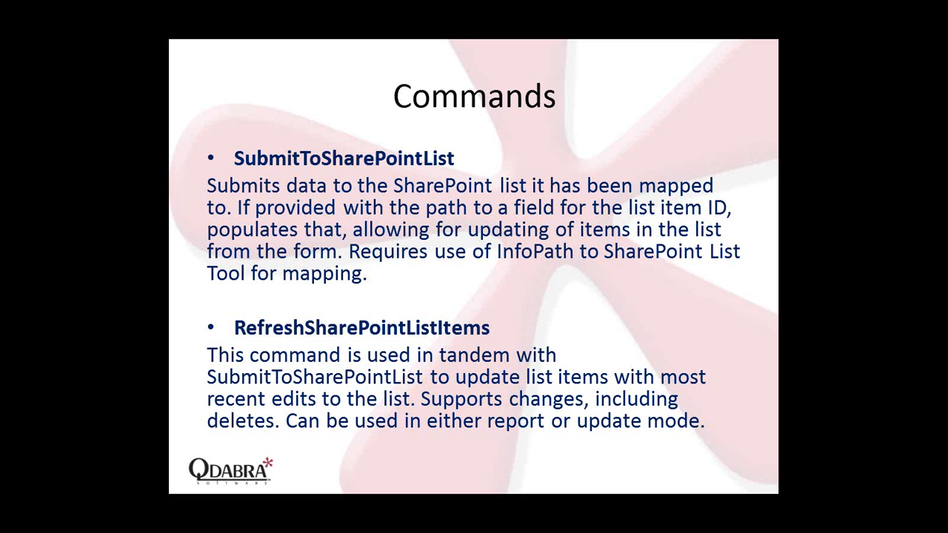
Advance to the parent-child relationships slide and bring the Expense Report form designer onscreen
{"action": "key", "text": "Right"}
{"action": "left_click", "coordinate": [468, 325]}
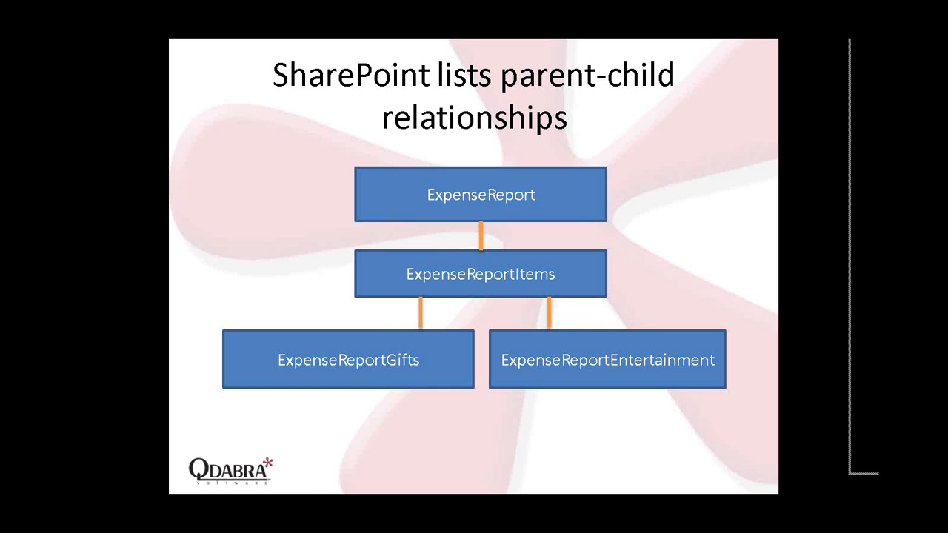
{"action": "left_click_drag", "start_coordinate": [877, 56], "coordinate": [716, 71]}
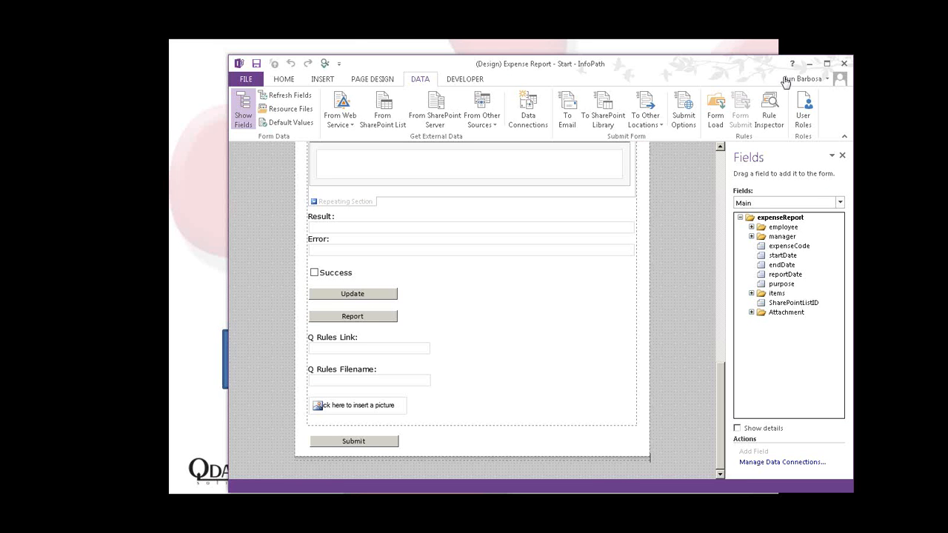
Maximize InfoPath and expand the Attachment, items, employee and manager field groups
{"action": "left_click", "coordinate": [827, 64]}
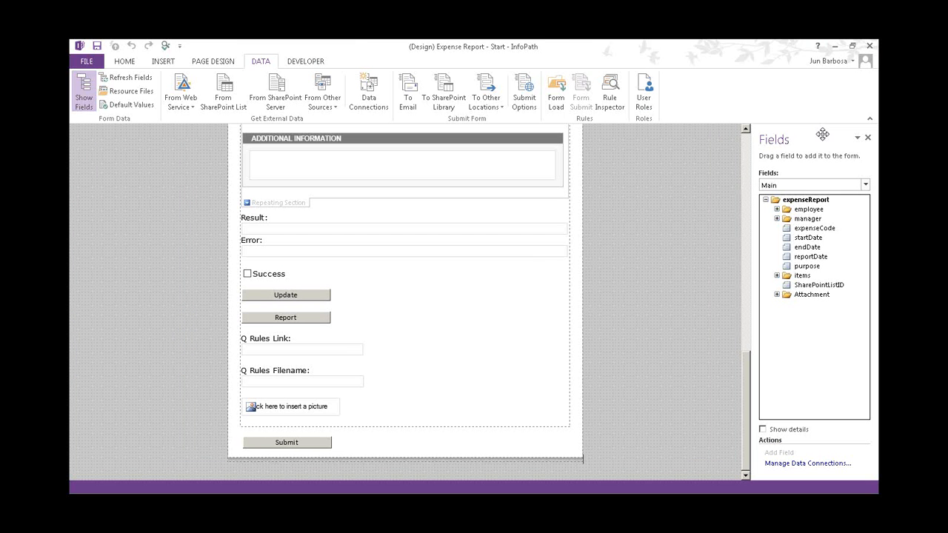
{"action": "left_click", "coordinate": [794, 201]}
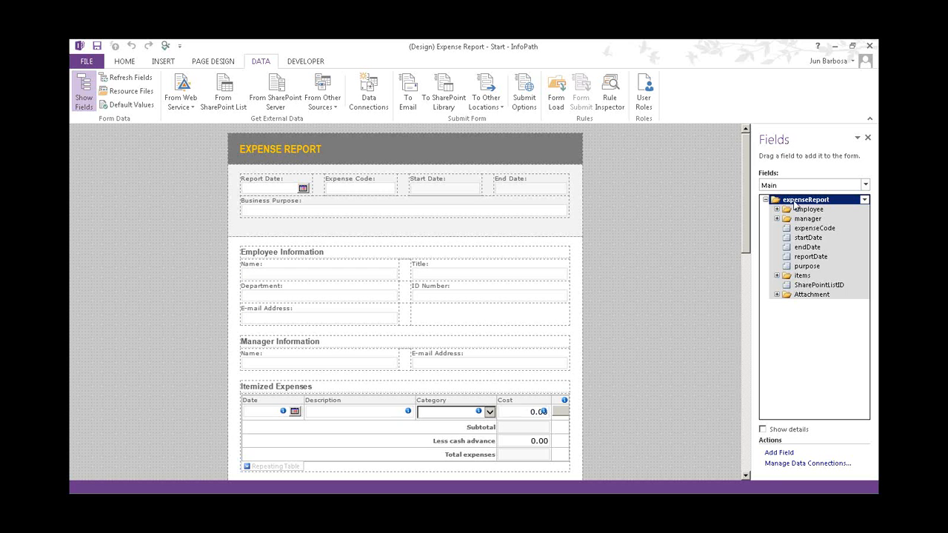
{"action": "left_click", "coordinate": [776, 295]}
{"action": "left_click", "coordinate": [777, 276]}
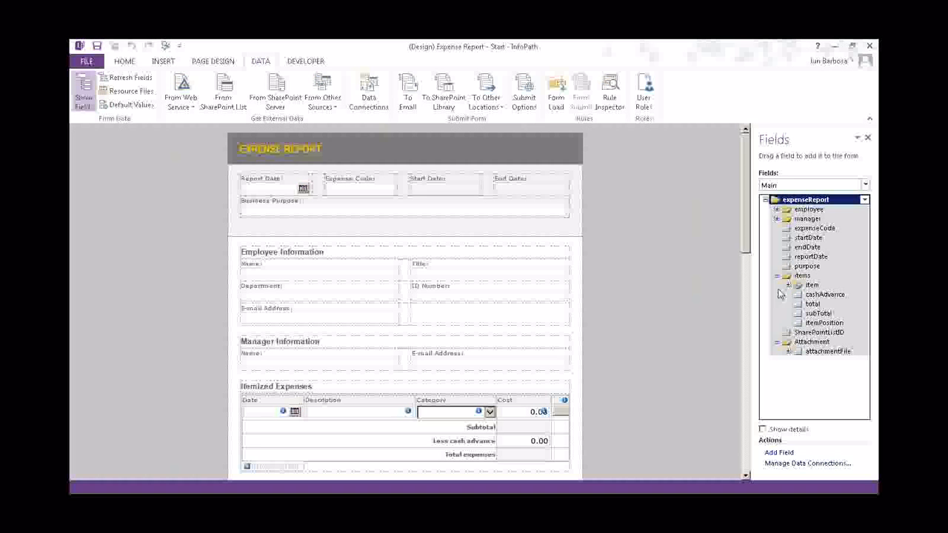
{"action": "left_click", "coordinate": [777, 211]}
{"action": "left_click", "coordinate": [776, 267]}
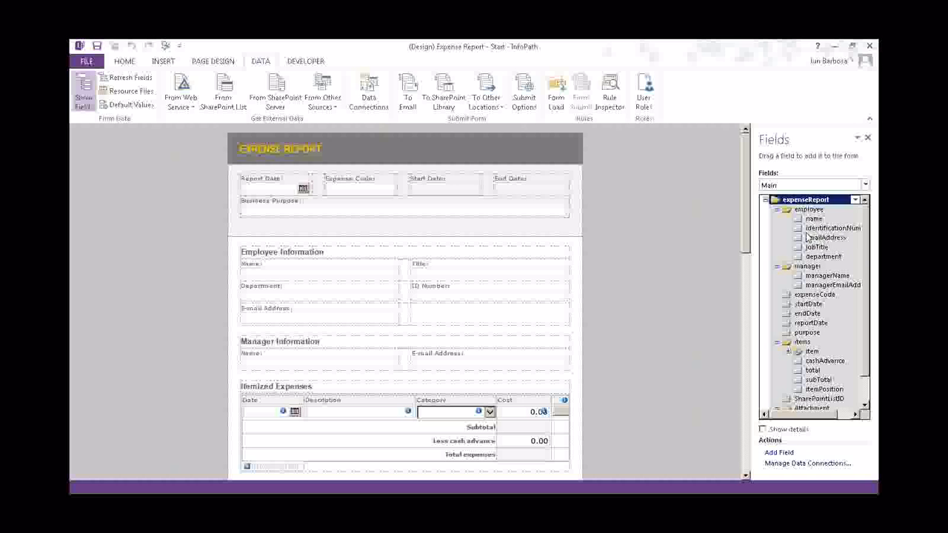
Locate the form controls for name, identificationNumber, emailAddress, department and jobTitle
{"action": "left_click", "coordinate": [815, 219]}
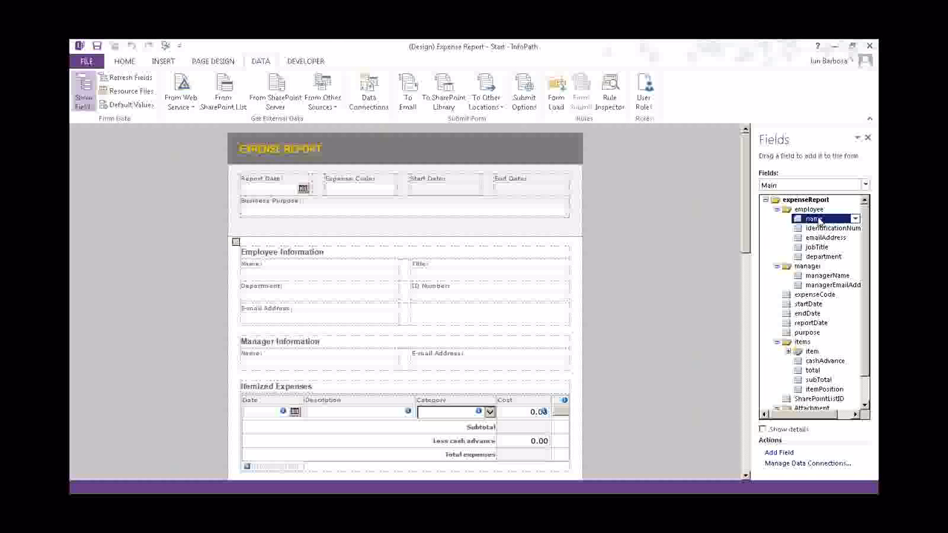
{"action": "left_click", "coordinate": [817, 229]}
{"action": "left_click", "coordinate": [816, 238]}
{"action": "left_click", "coordinate": [812, 256]}
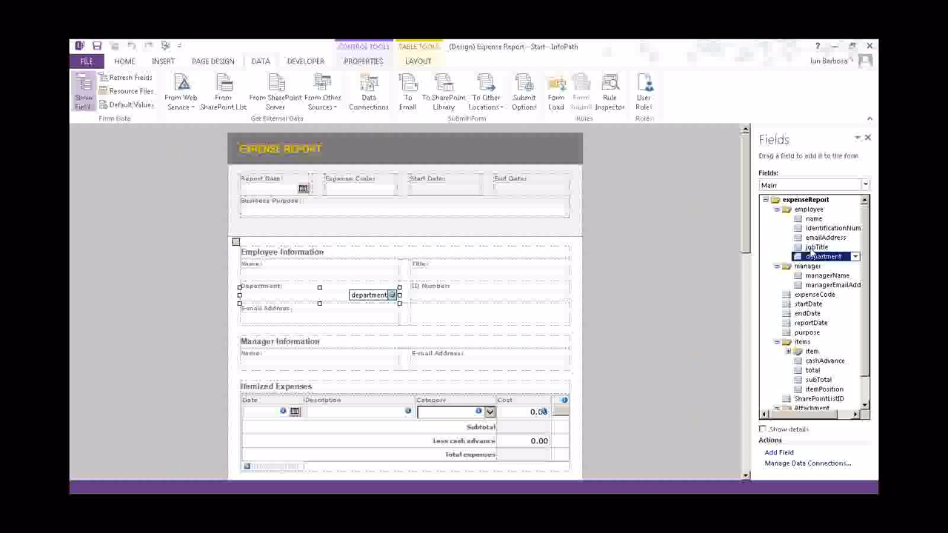
{"action": "left_click", "coordinate": [812, 247]}
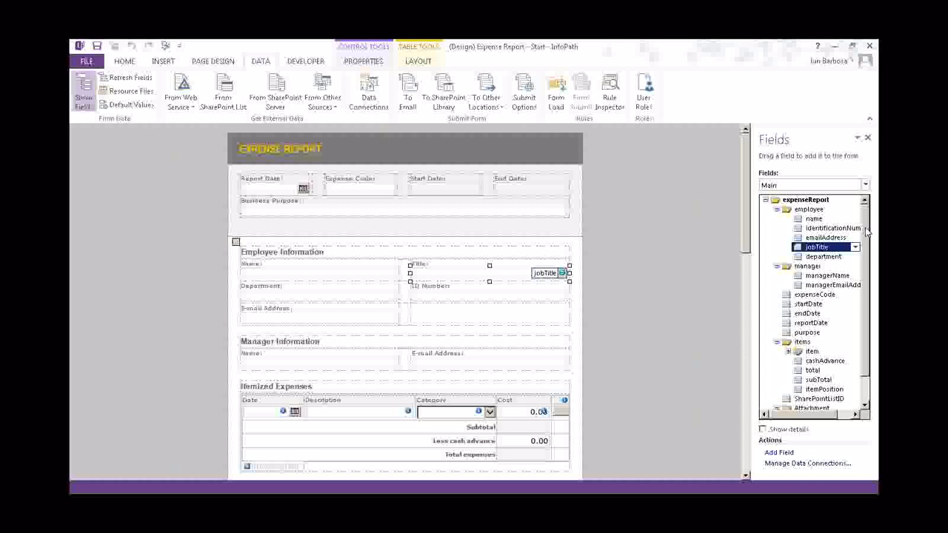
{"action": "scroll", "coordinate": [866, 234], "scroll_direction": "down", "scroll_amount": 1}
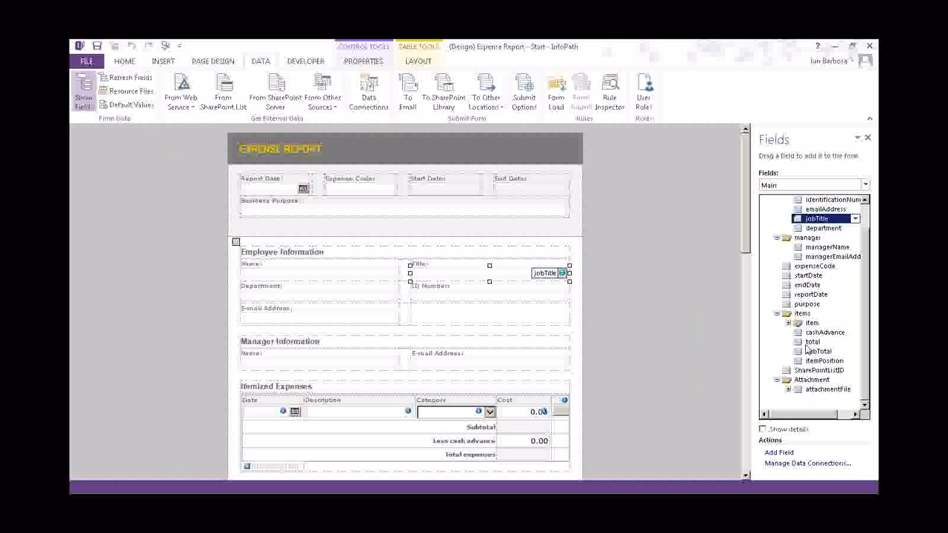
Expand the item group and locate its date, description, amount, category and merchantName controls
{"action": "left_click", "coordinate": [807, 324]}
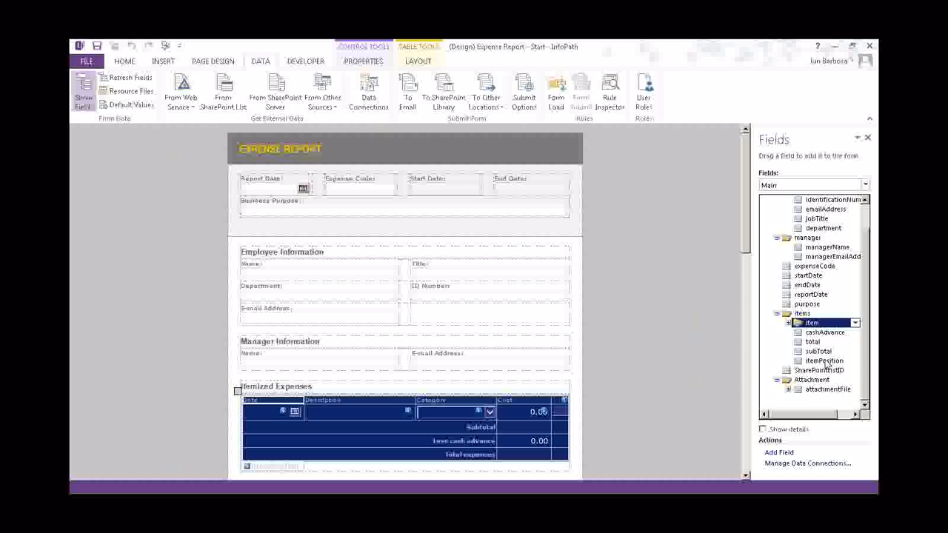
{"action": "left_click", "coordinate": [789, 324]}
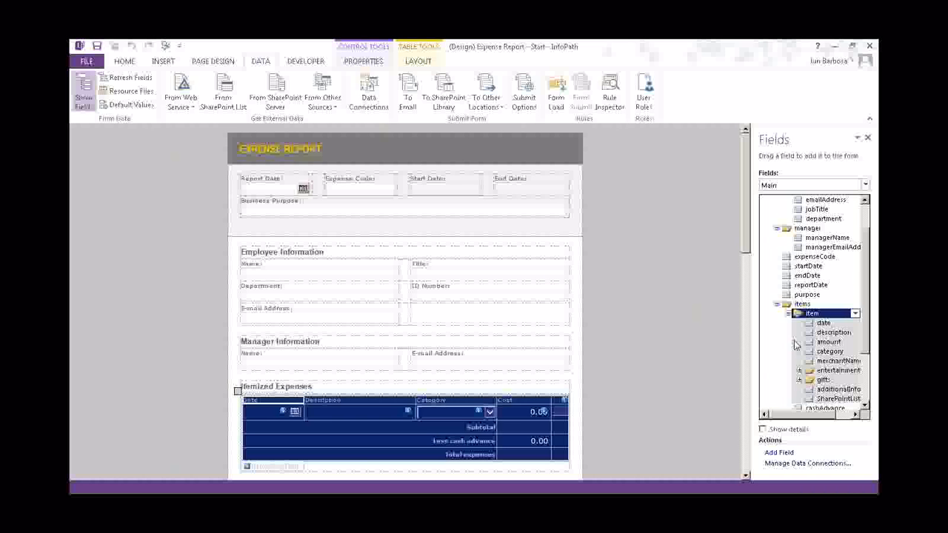
{"action": "left_click_drag", "start_coordinate": [797, 417], "coordinate": [817, 415]}
{"action": "left_click_drag", "start_coordinate": [867, 343], "coordinate": [867, 362]}
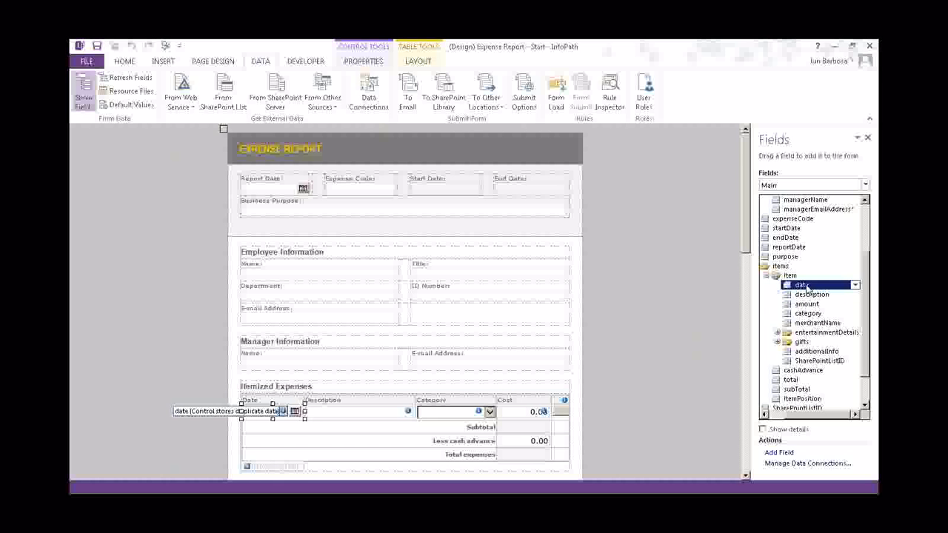
{"action": "left_click", "coordinate": [802, 286]}
{"action": "left_click", "coordinate": [811, 294]}
{"action": "left_click", "coordinate": [806, 303]}
{"action": "left_click", "coordinate": [807, 313]}
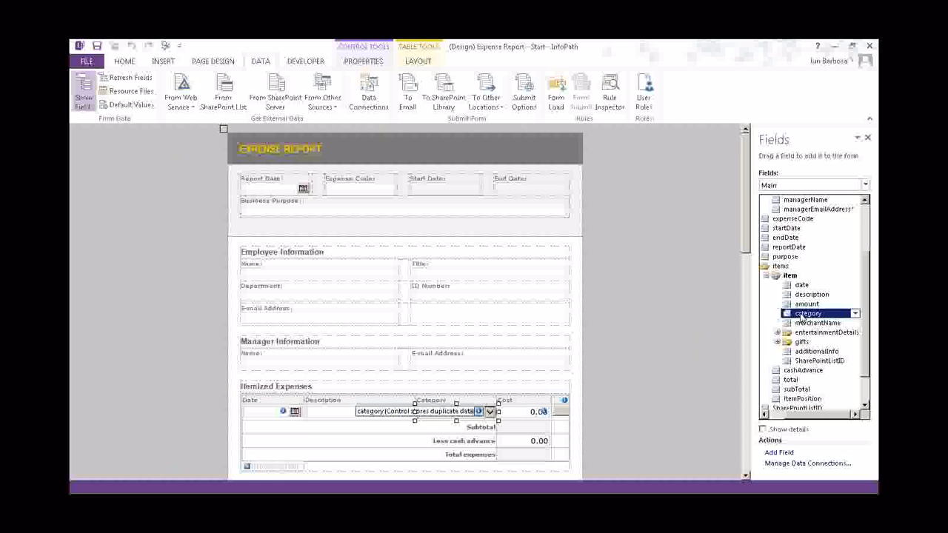
{"action": "left_click", "coordinate": [801, 323]}
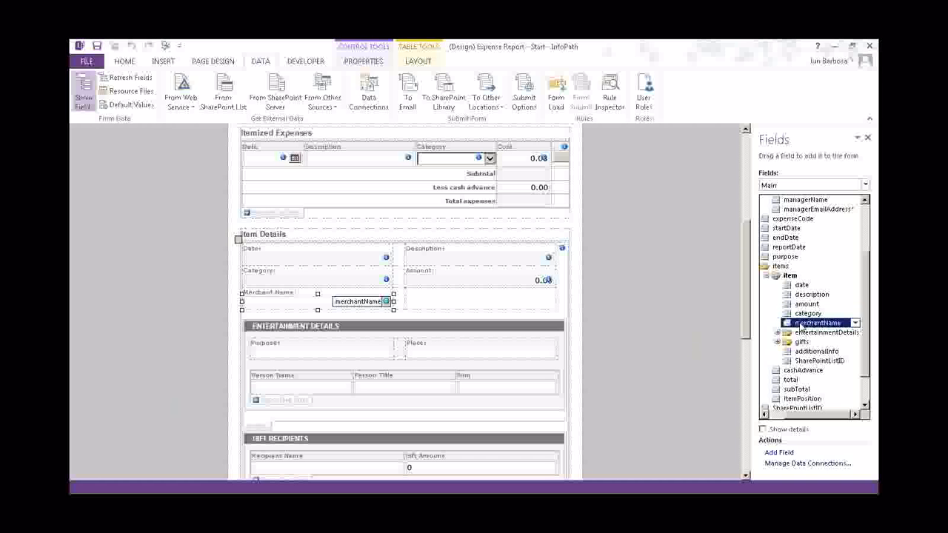
Expand entertainmentDetails, peopleEntertained and gifts, and select the gift group's Gift Recipients section
{"action": "left_click", "coordinate": [776, 333]}
{"action": "left_click", "coordinate": [789, 342]}
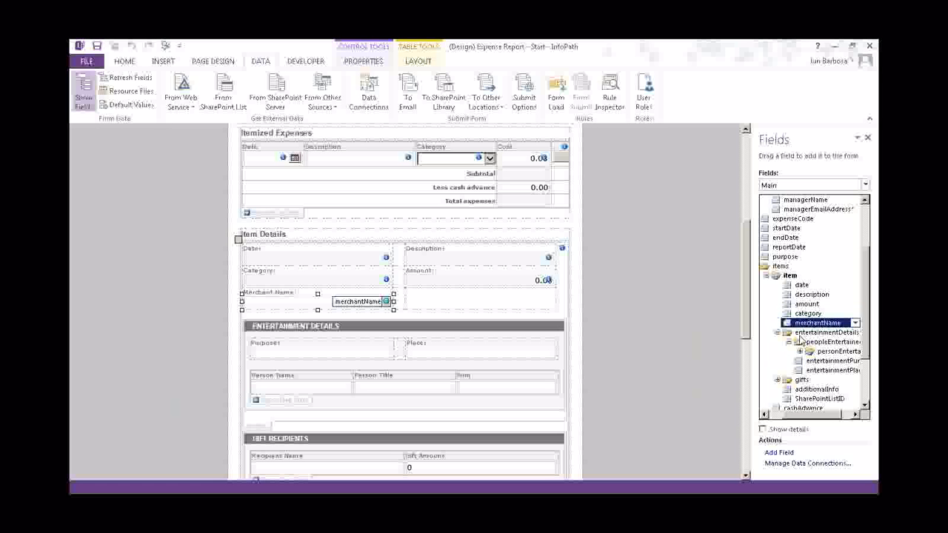
{"action": "left_click", "coordinate": [778, 379]}
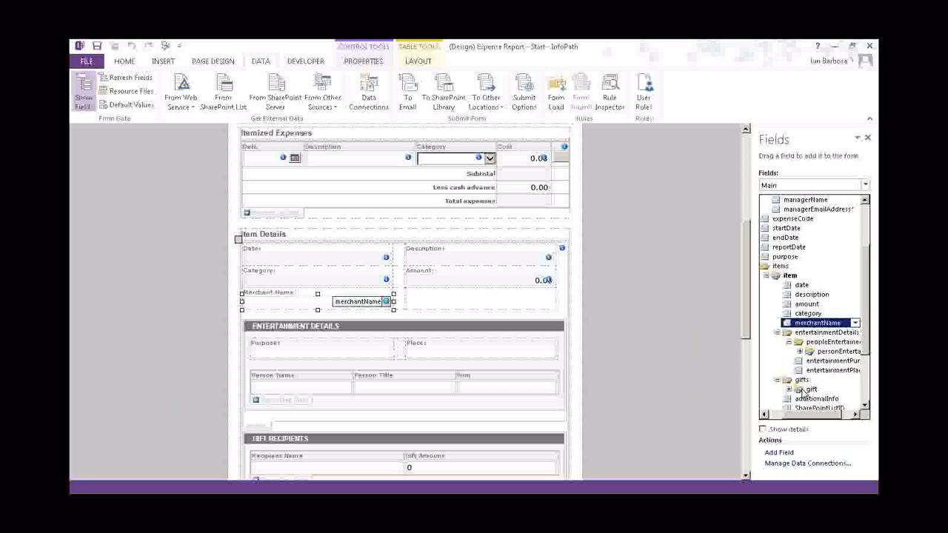
{"action": "left_click", "coordinate": [809, 389]}
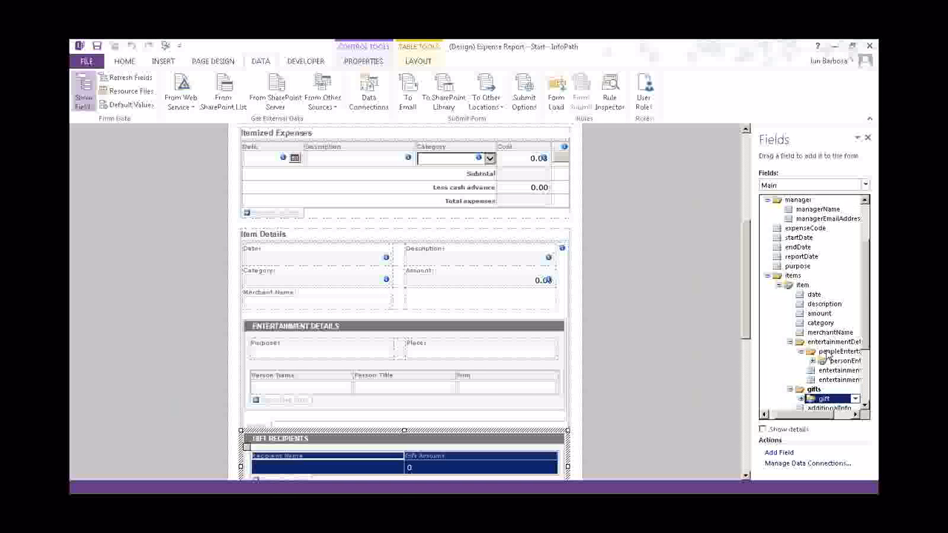
{"action": "left_click_drag", "start_coordinate": [864, 270], "coordinate": [859, 216]}
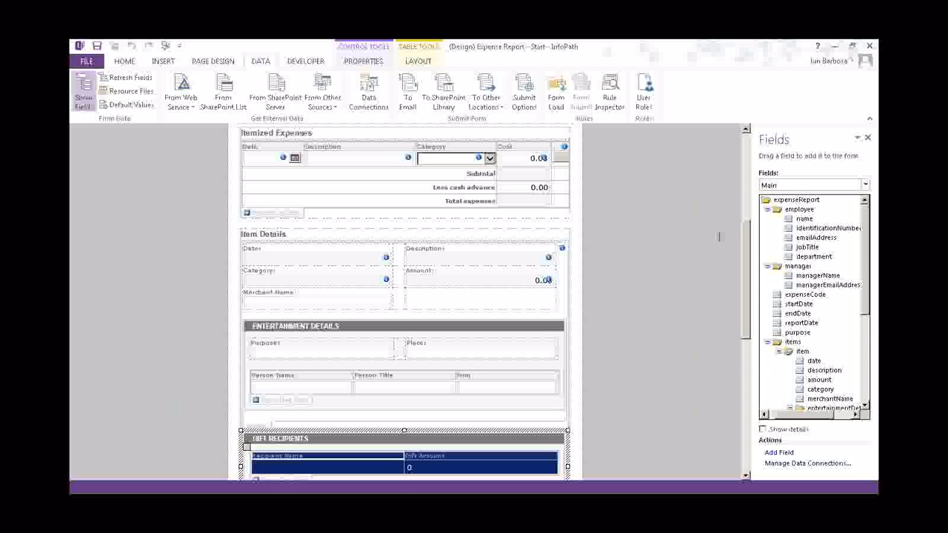
Minimize InfoPath, then close the Expense Report design choosing Don't Save
{"action": "left_click", "coordinate": [840, 49]}
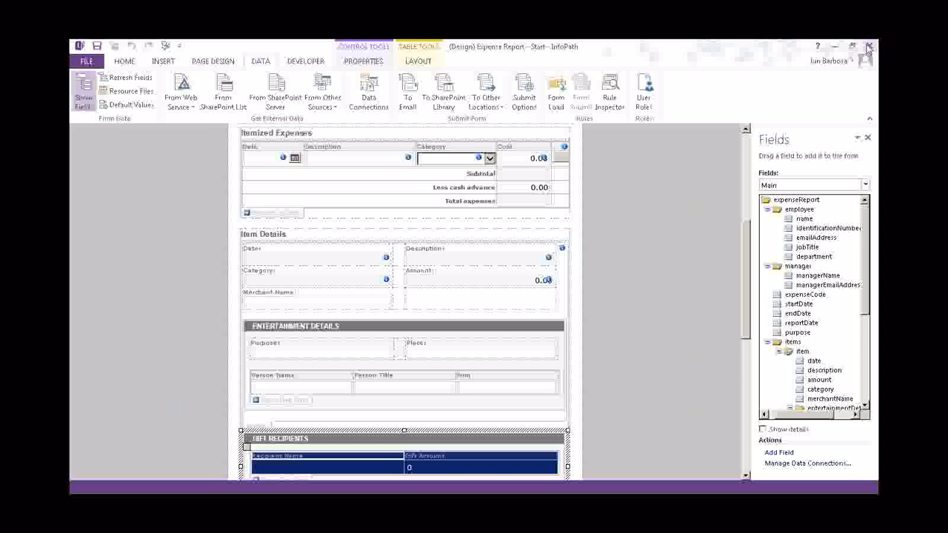
{"action": "left_click", "coordinate": [869, 46]}
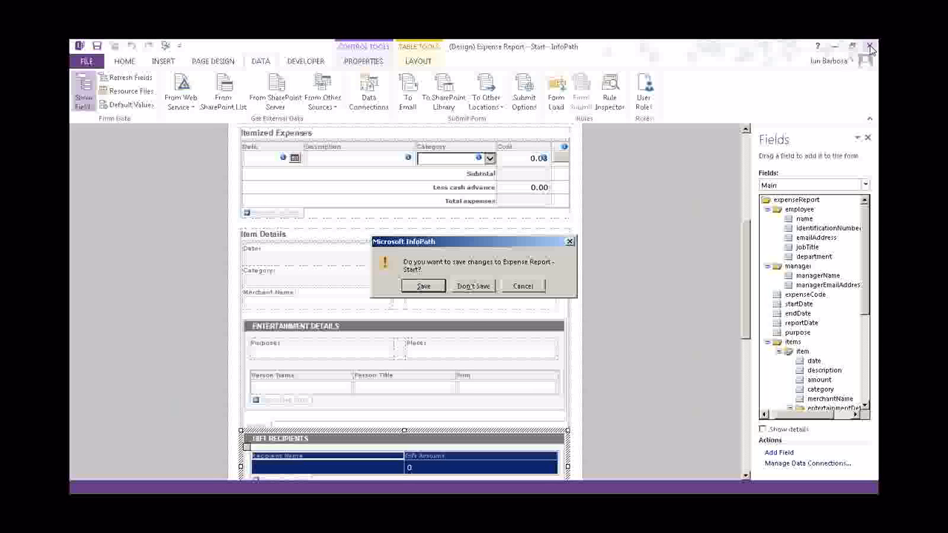
{"action": "left_click", "coordinate": [471, 286]}
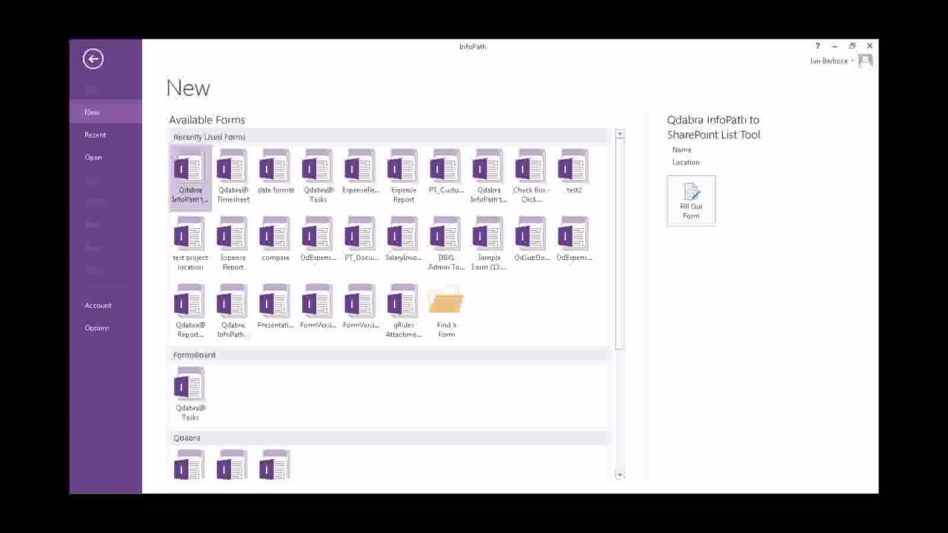
Open the InfoPath to SharePoint List Tool form at its mapping definition page
{"action": "scroll", "coordinate": [198, 450], "scroll_direction": "down", "scroll_amount": 5}
{"action": "double_click", "coordinate": [199, 450]}
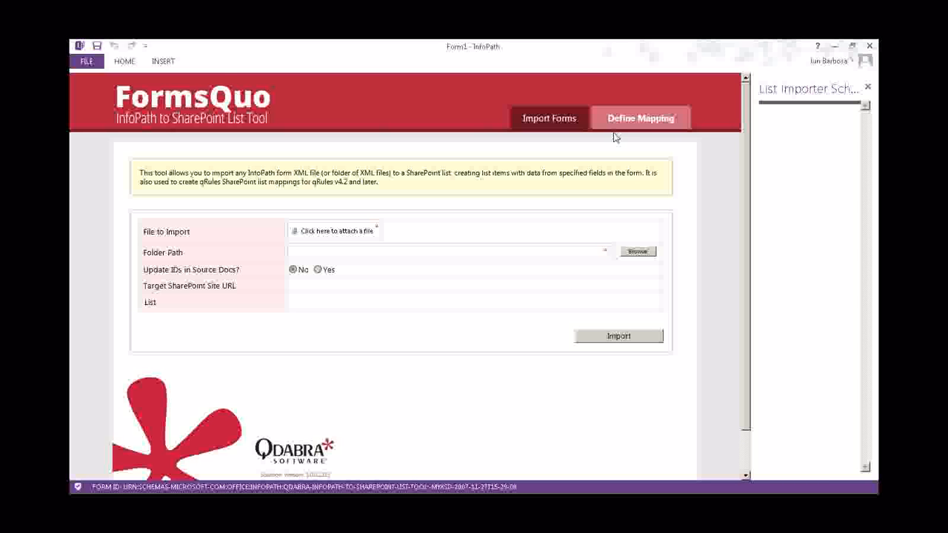
{"action": "left_click", "coordinate": [636, 125]}
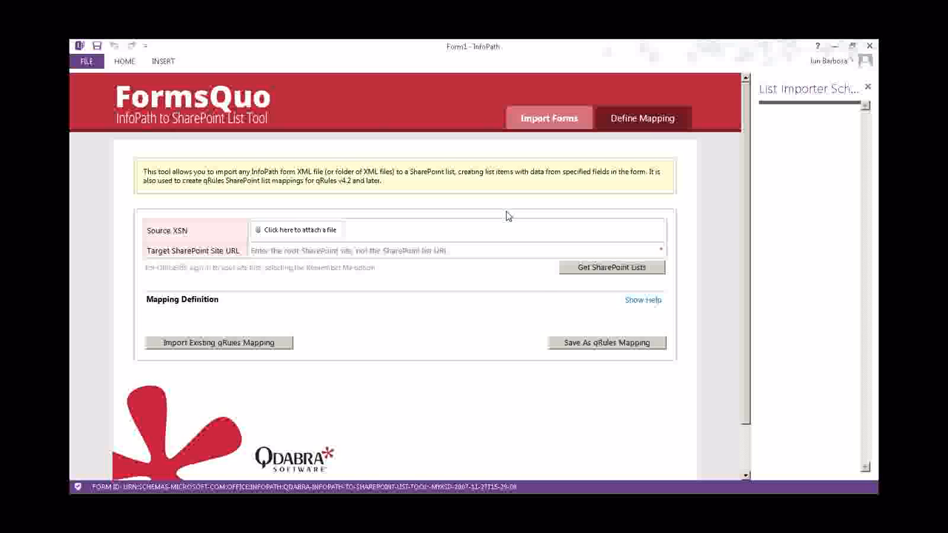
{"action": "scroll", "coordinate": [480, 276], "scroll_direction": "down", "scroll_amount": 1}
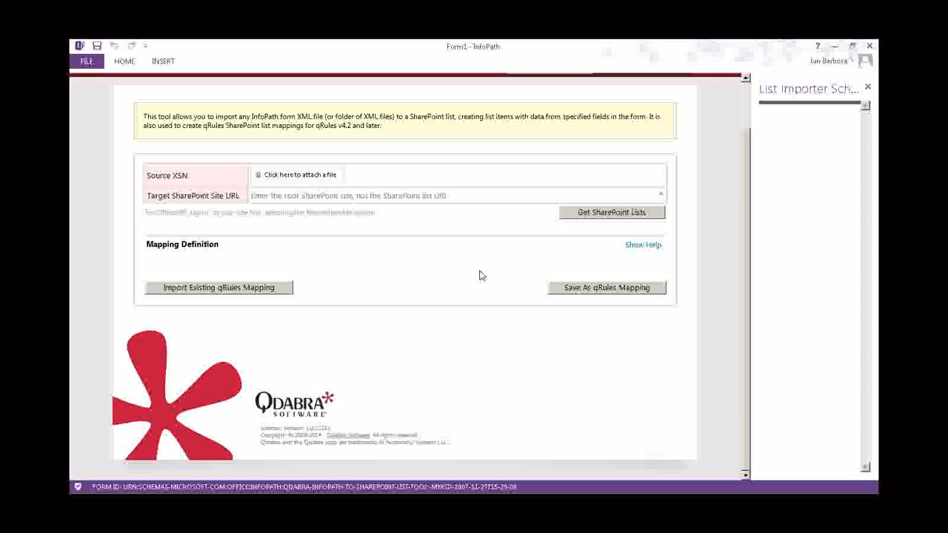
{"action": "scroll", "coordinate": [480, 275], "scroll_direction": "up", "scroll_amount": 1}
Attach Expense Report - Start.xsn from Desktop > Lab 5 as the Source XSN
{"action": "left_click", "coordinate": [315, 228]}
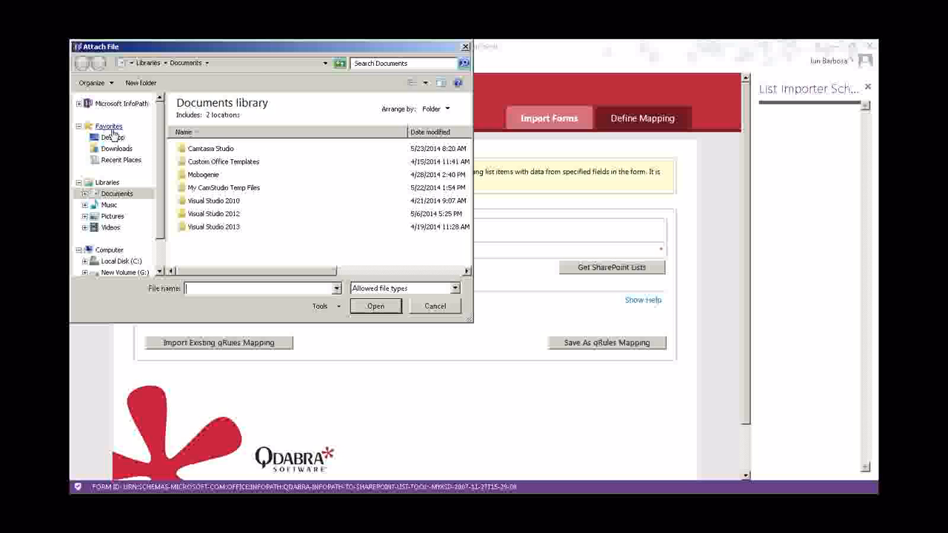
{"action": "left_click", "coordinate": [113, 137]}
{"action": "double_click", "coordinate": [194, 162]}
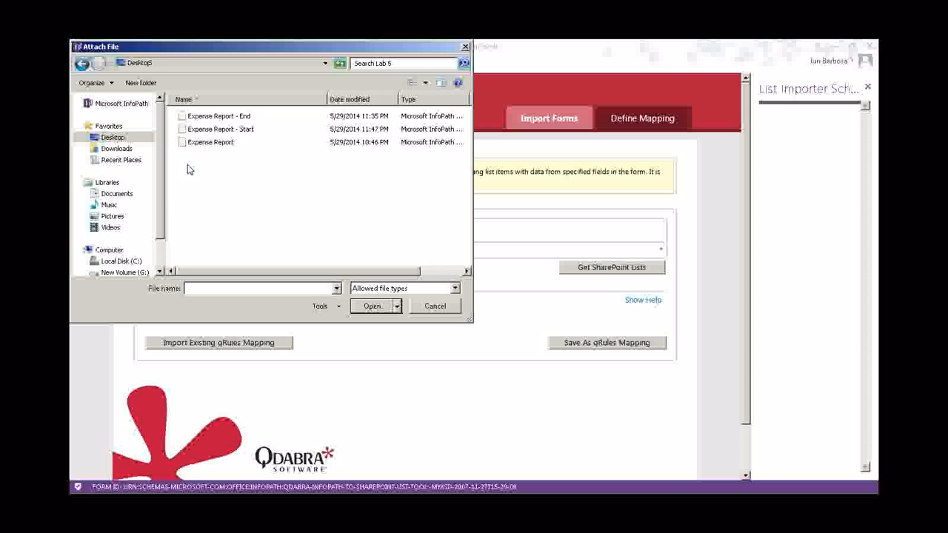
{"action": "left_click", "coordinate": [220, 128]}
{"action": "left_click", "coordinate": [367, 304]}
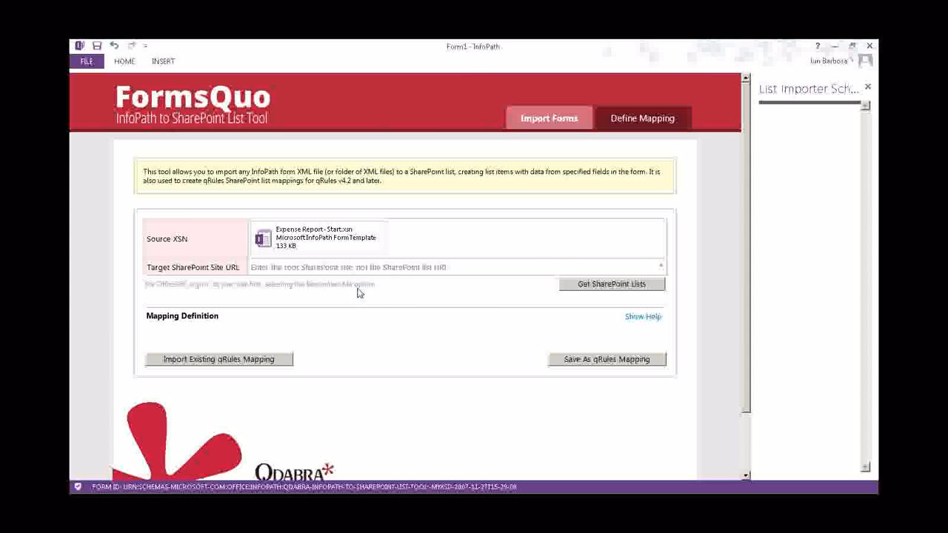
Paste the Training140527 site address as the target URL, load its lists and sign in
{"action": "left_click", "coordinate": [455, 268]}
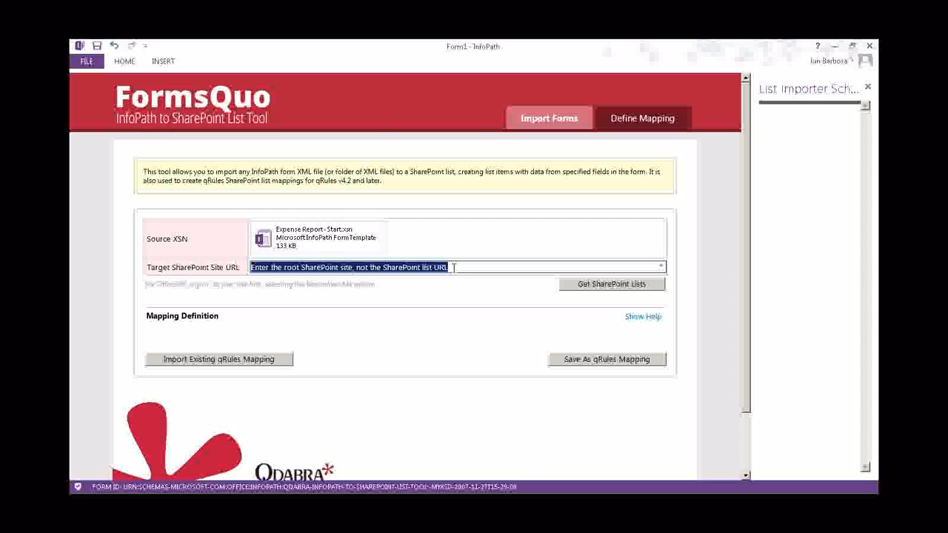
{"action": "key", "text": "alt+Tab"}
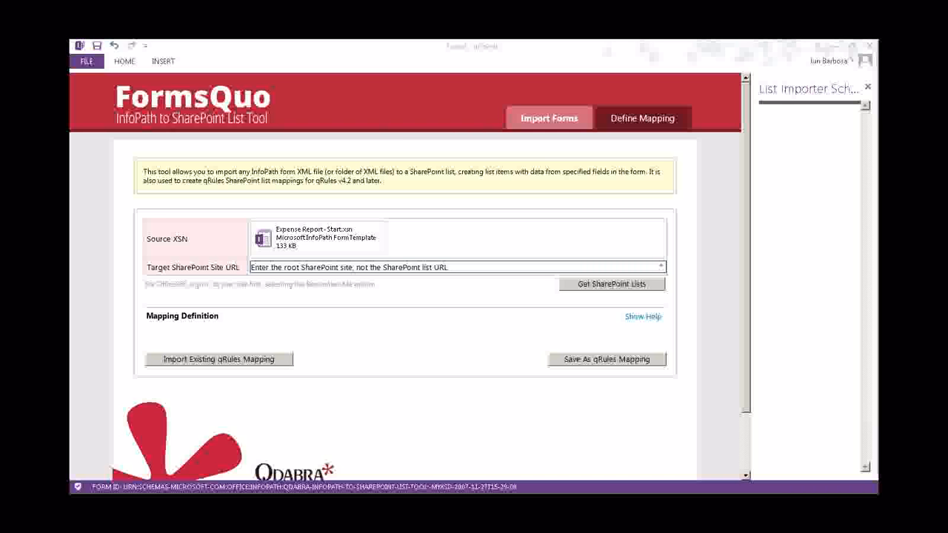
{"action": "left_click", "coordinate": [485, 264]}
{"action": "type", "text": "https://training2013.formsboard.com/sites/Training140527/"}
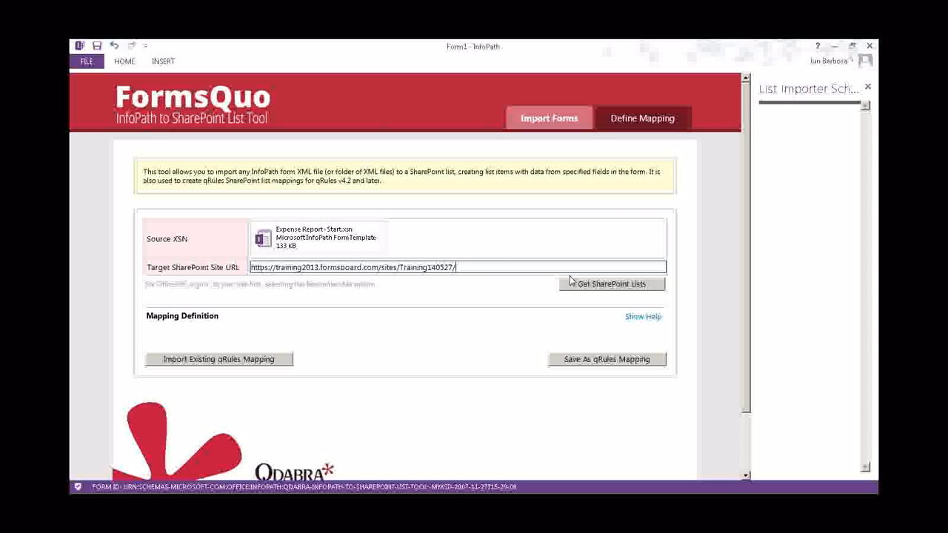
{"action": "left_click", "coordinate": [608, 286]}
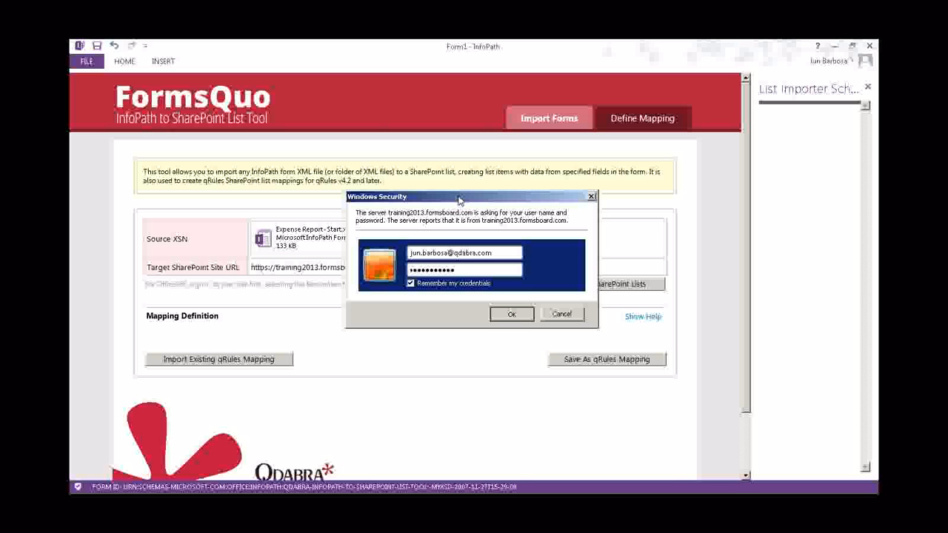
{"action": "key", "text": "Return"}
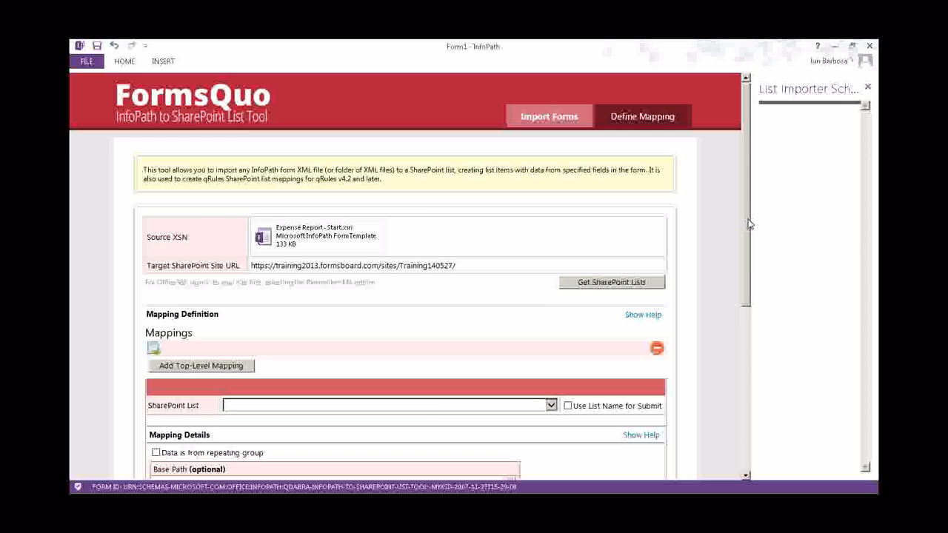
Browse the Mappings section, checking the available SharePoint lists and column choices
{"action": "left_click_drag", "start_coordinate": [748, 224], "coordinate": [748, 280]}
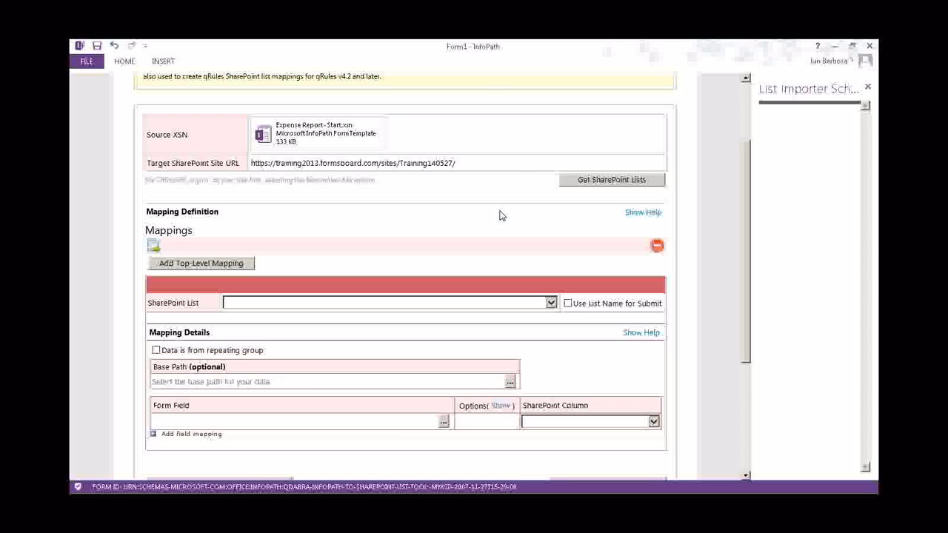
{"action": "left_click", "coordinate": [490, 305]}
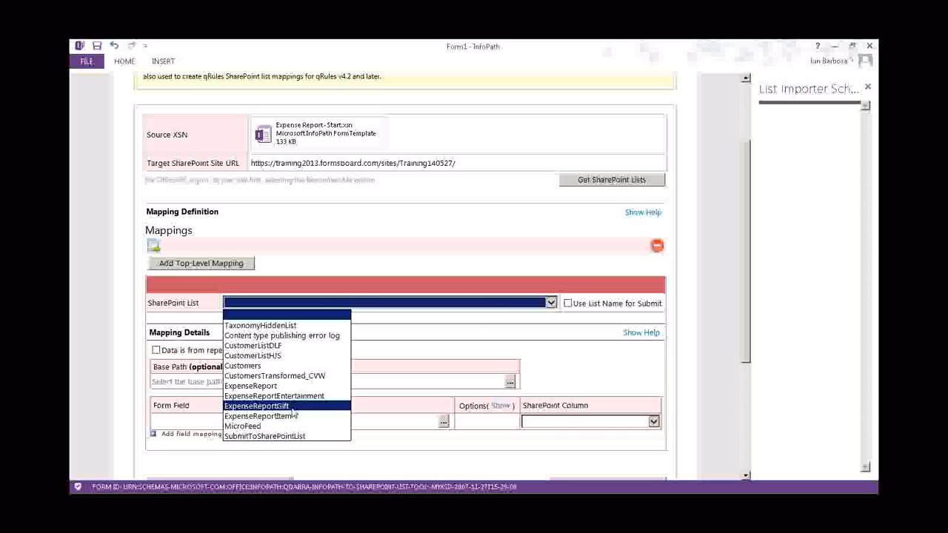
{"action": "left_click", "coordinate": [442, 213]}
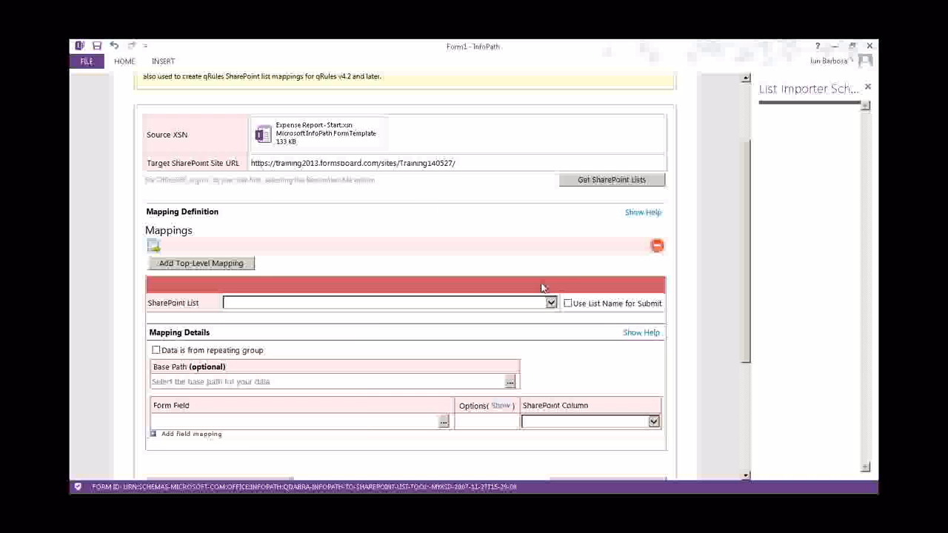
{"action": "mouse_move", "coordinate": [245, 136]}
{"action": "scroll", "coordinate": [522, 188], "scroll_direction": "down", "scroll_amount": 1}
{"action": "scroll", "coordinate": [522, 188], "scroll_direction": "down", "scroll_amount": 5}
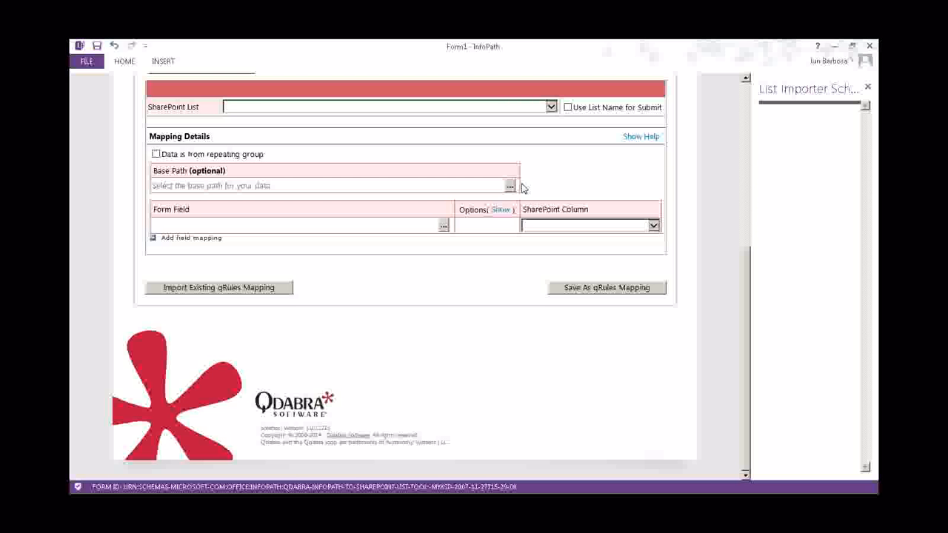
{"action": "left_click", "coordinate": [627, 229]}
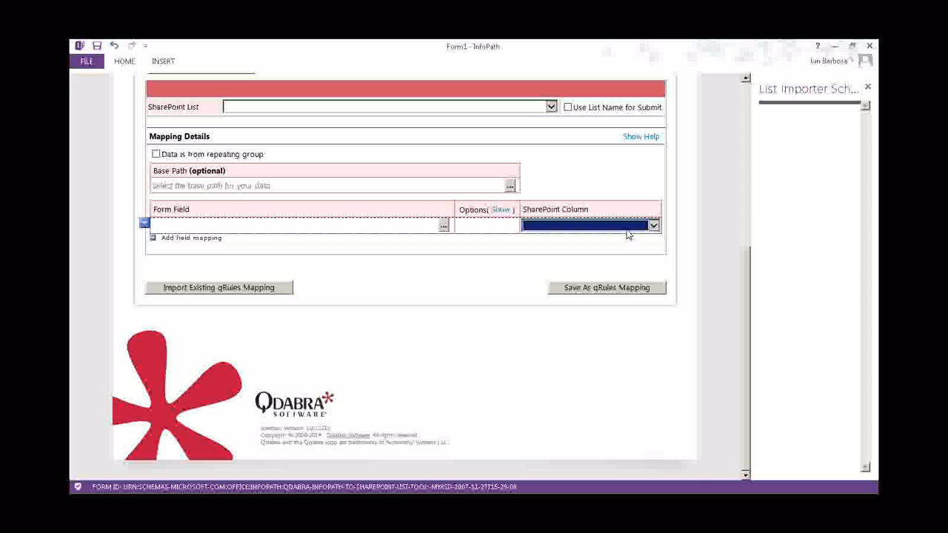
{"action": "scroll", "coordinate": [628, 235], "scroll_direction": "up", "scroll_amount": 5}
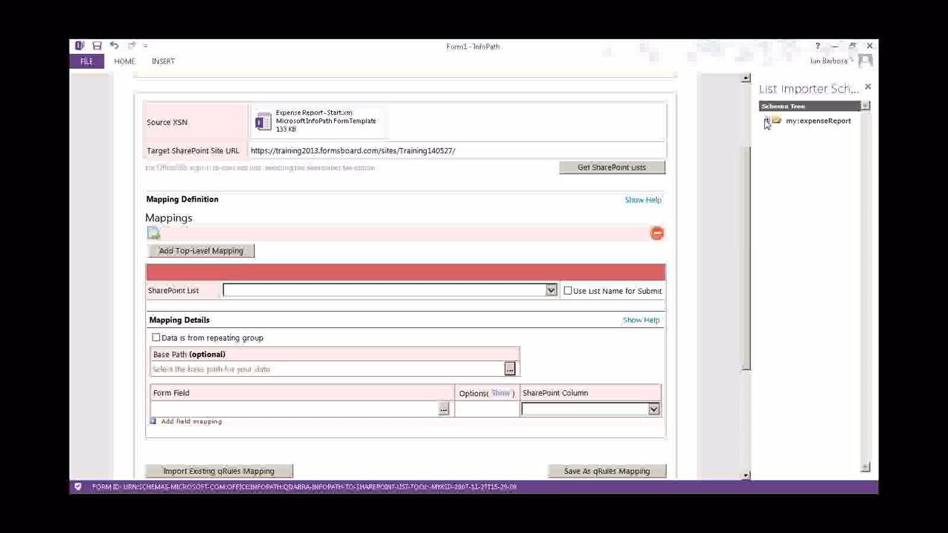
Expand my:expenseReport to show employee, manager, startDate, endDate and items
{"action": "left_click", "coordinate": [767, 121]}
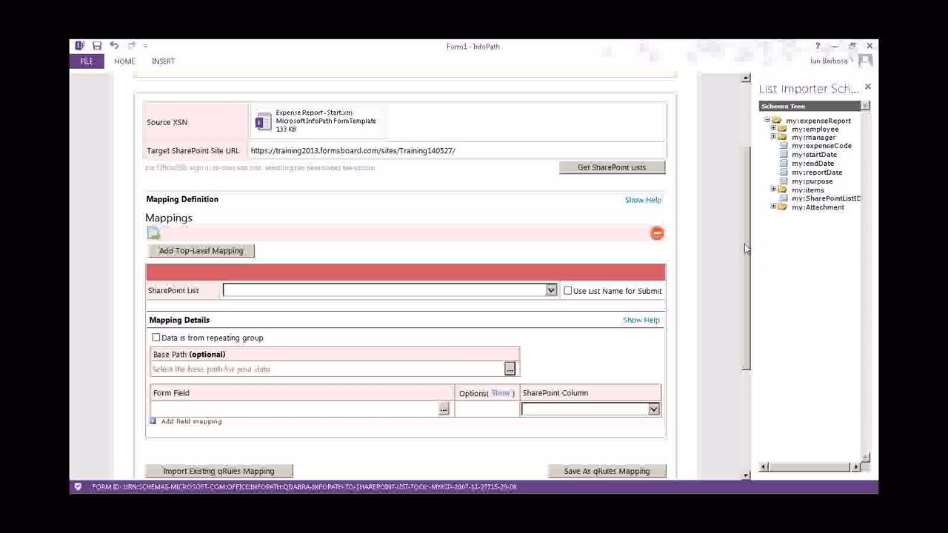
{"action": "left_click_drag", "start_coordinate": [746, 246], "coordinate": [746, 243]}
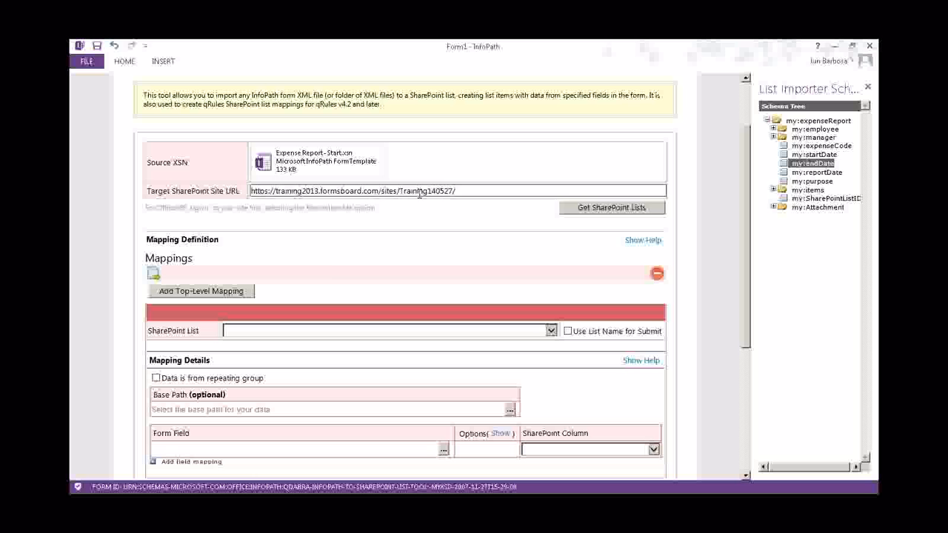
{"action": "scroll", "coordinate": [424, 242], "scroll_direction": "down", "scroll_amount": 1}
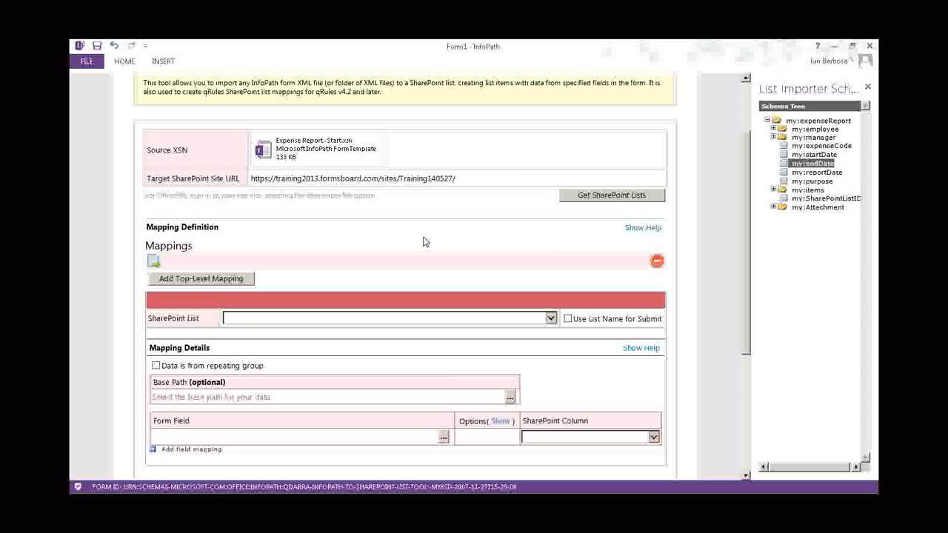
{"action": "scroll", "coordinate": [424, 242], "scroll_direction": "down", "scroll_amount": 3}
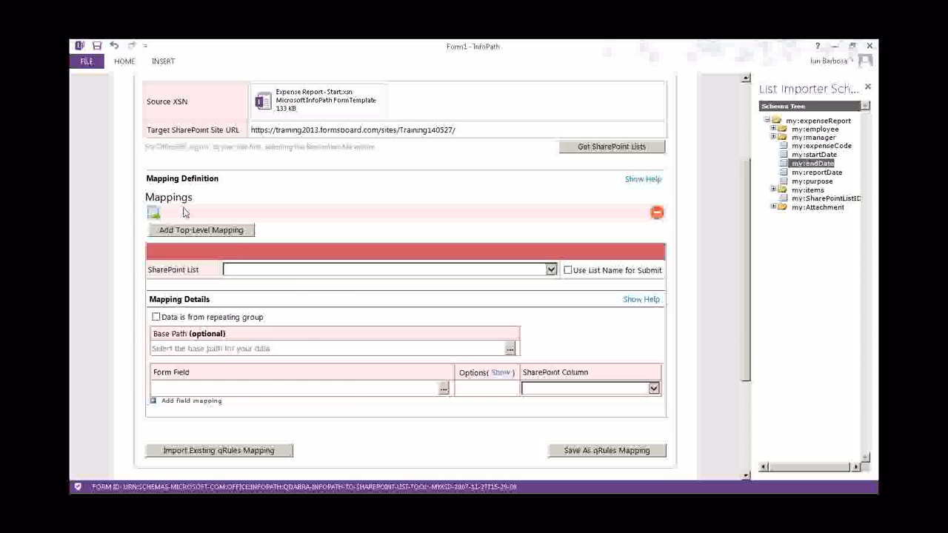
{"action": "left_click", "coordinate": [370, 269]}
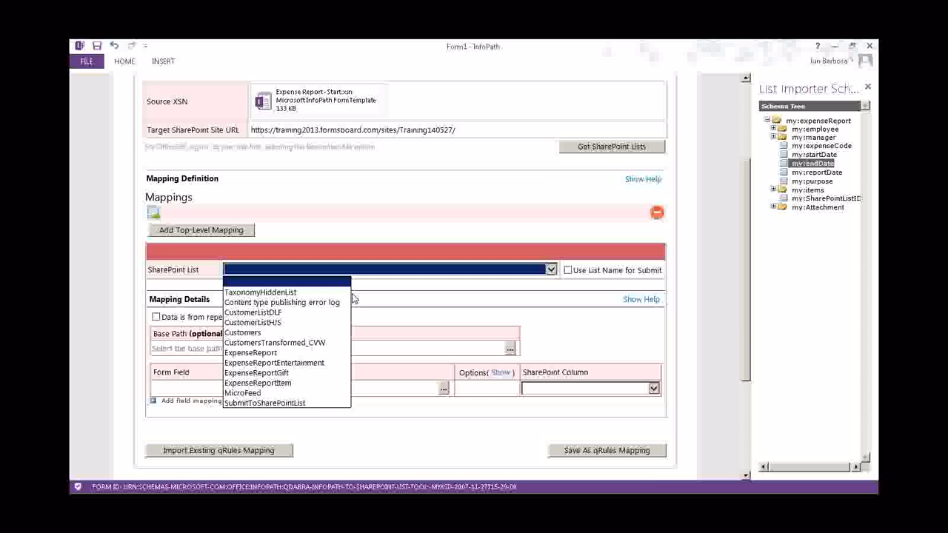
Target the ExpenseReport list, submit by list name, and set base path to my:expenseReport
{"action": "left_click", "coordinate": [279, 354]}
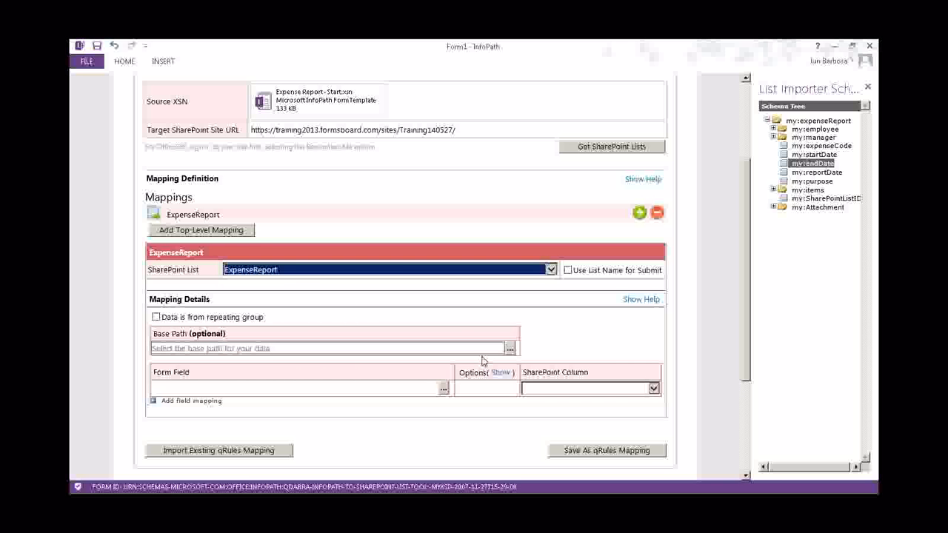
{"action": "scroll", "coordinate": [483, 360], "scroll_direction": "up", "scroll_amount": 2}
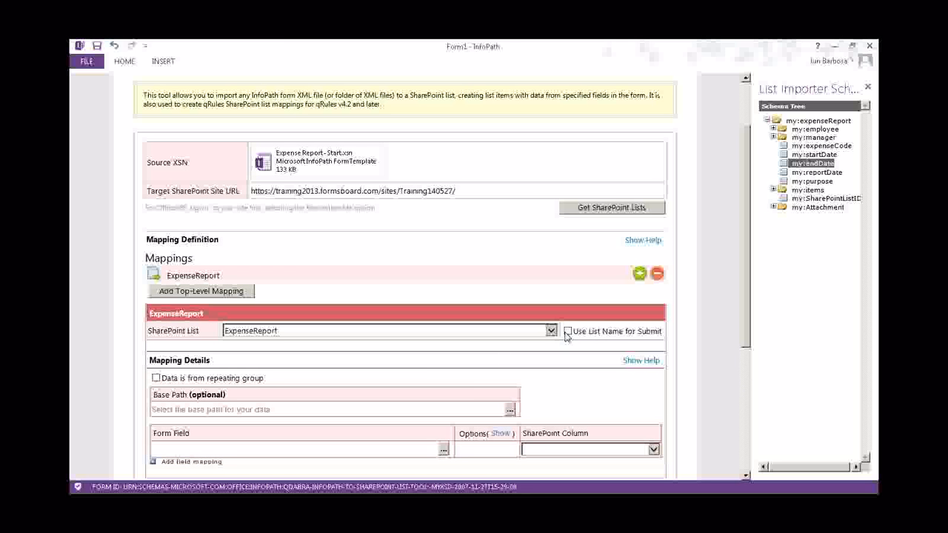
{"action": "left_click", "coordinate": [567, 331]}
{"action": "scroll", "coordinate": [308, 380], "scroll_direction": "down", "scroll_amount": 1}
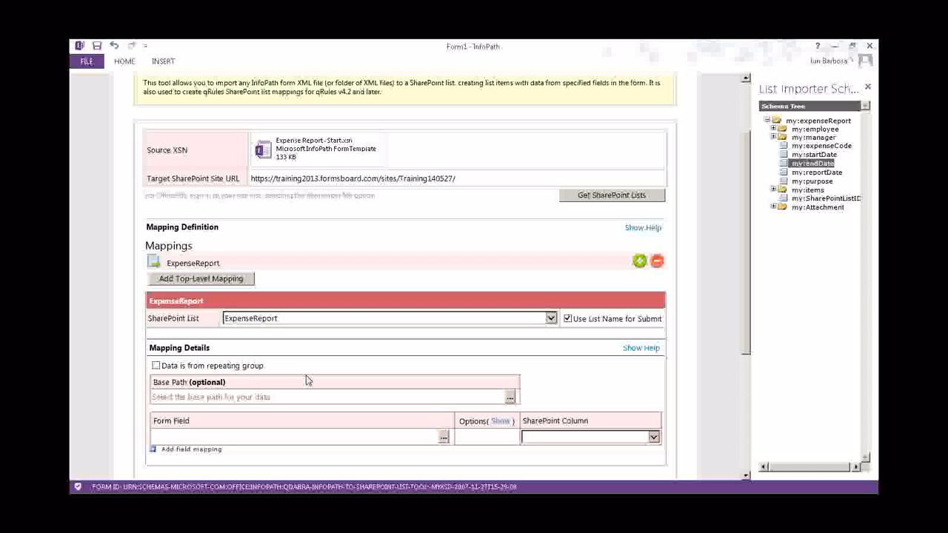
{"action": "scroll", "coordinate": [308, 380], "scroll_direction": "down", "scroll_amount": 2}
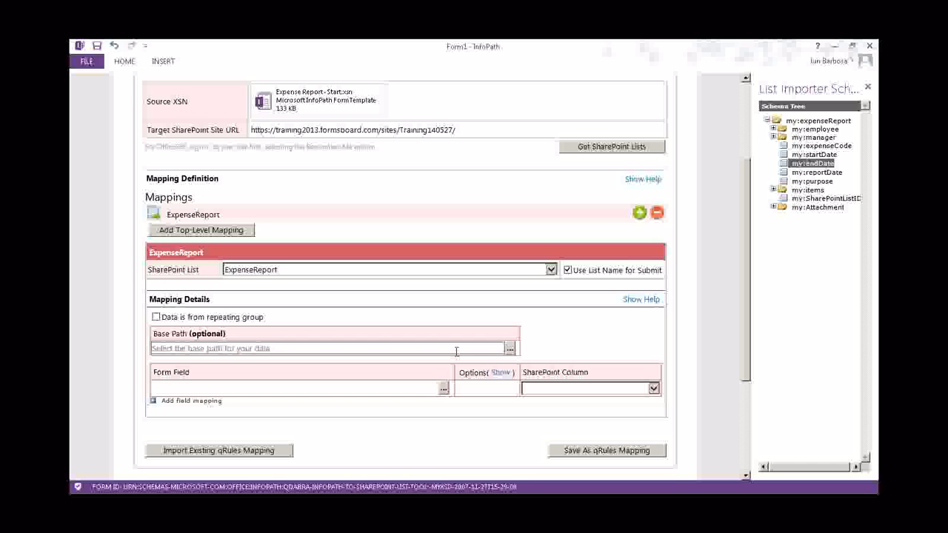
{"action": "left_click", "coordinate": [767, 120]}
{"action": "left_click", "coordinate": [792, 122]}
{"action": "double_click", "coordinate": [792, 123]}
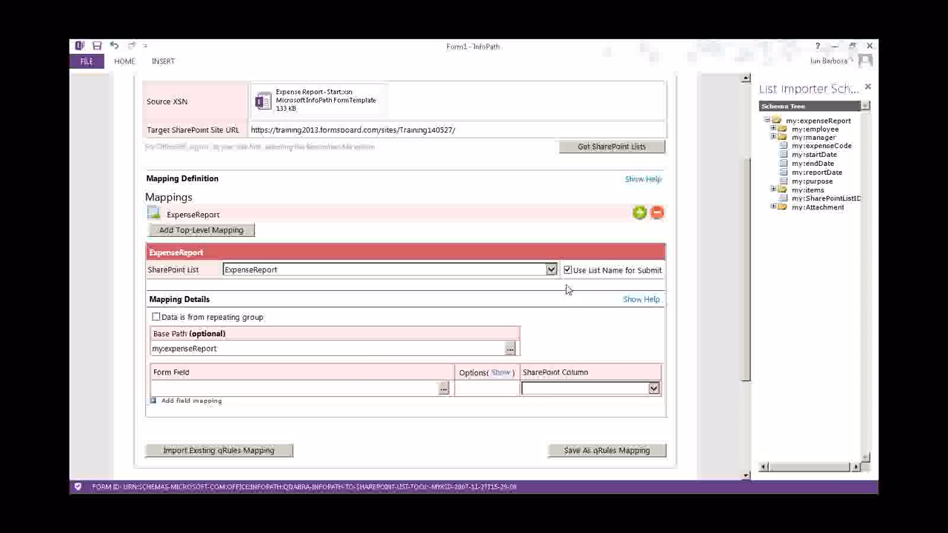
Add four more empty field-mapping rows, giving five in total
{"action": "scroll", "coordinate": [565, 289], "scroll_direction": "up", "scroll_amount": 1}
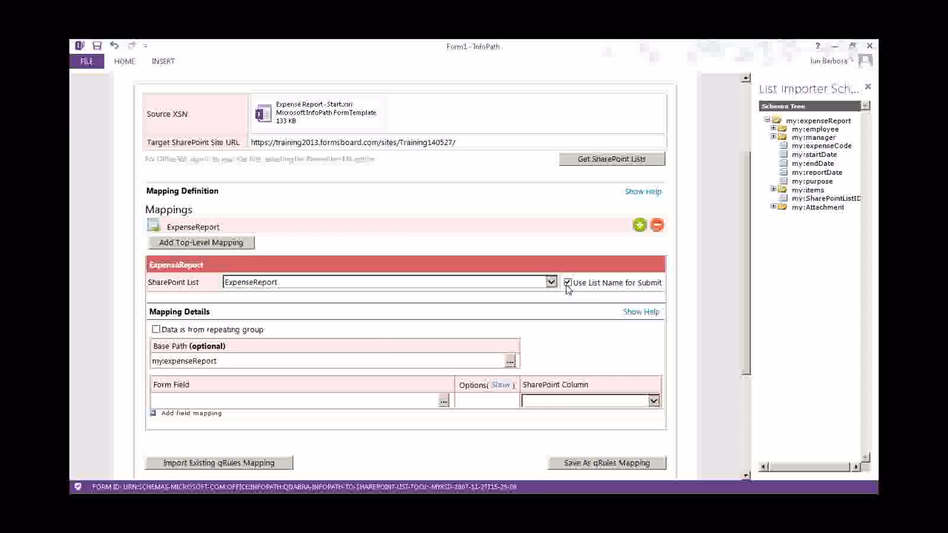
{"action": "scroll", "coordinate": [566, 289], "scroll_direction": "up", "scroll_amount": 3}
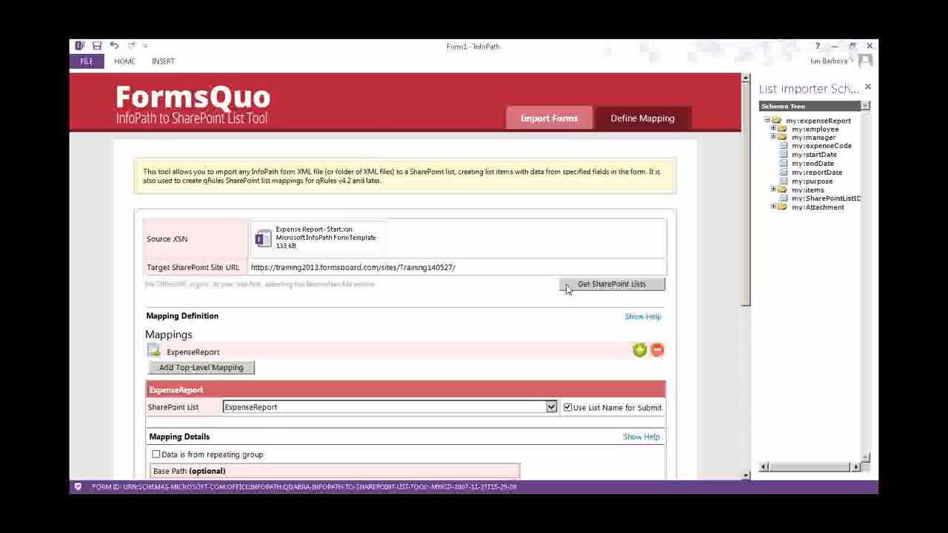
{"action": "scroll", "coordinate": [565, 289], "scroll_direction": "down", "scroll_amount": 7}
{"action": "left_click", "coordinate": [154, 238]}
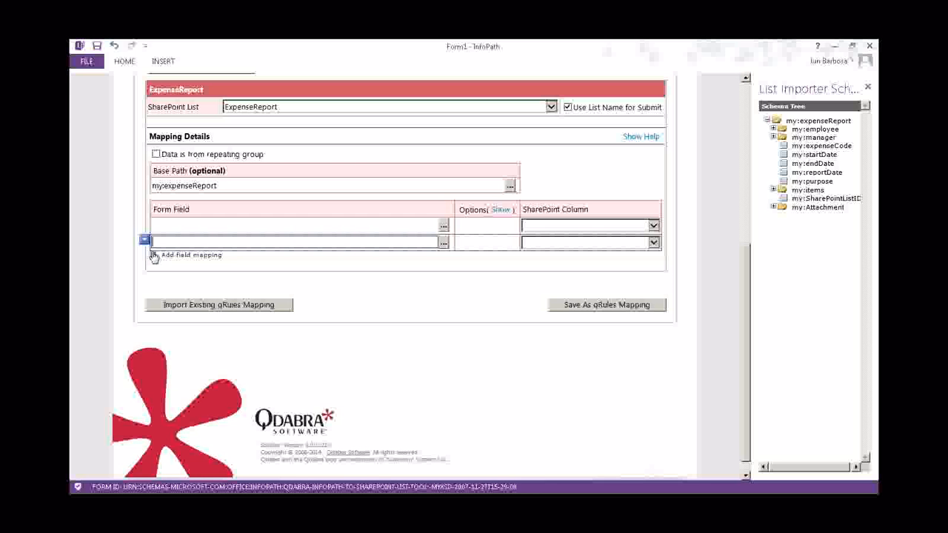
{"action": "left_click", "coordinate": [154, 256]}
{"action": "left_click", "coordinate": [157, 272]}
{"action": "left_click", "coordinate": [157, 288]}
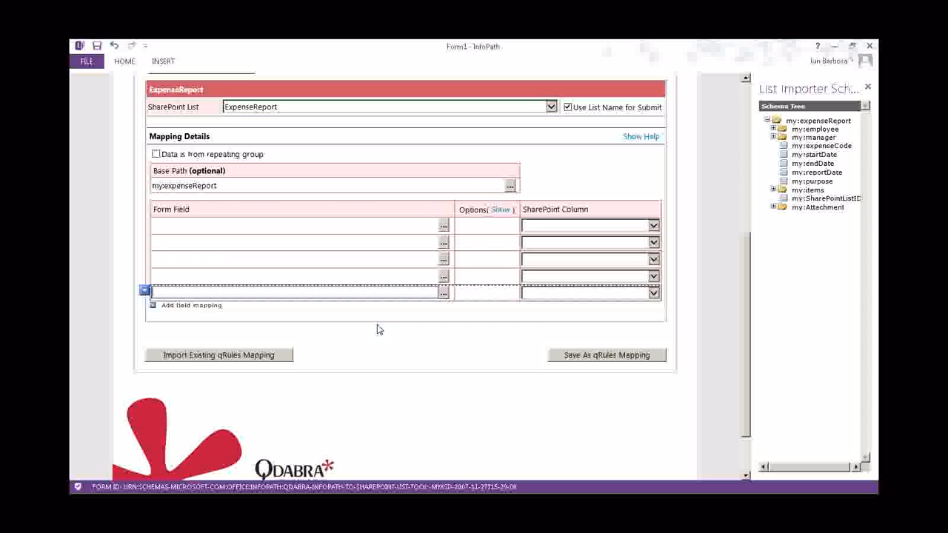
Map row one's Name column to the my:employee/my:name field
{"action": "left_click", "coordinate": [626, 227]}
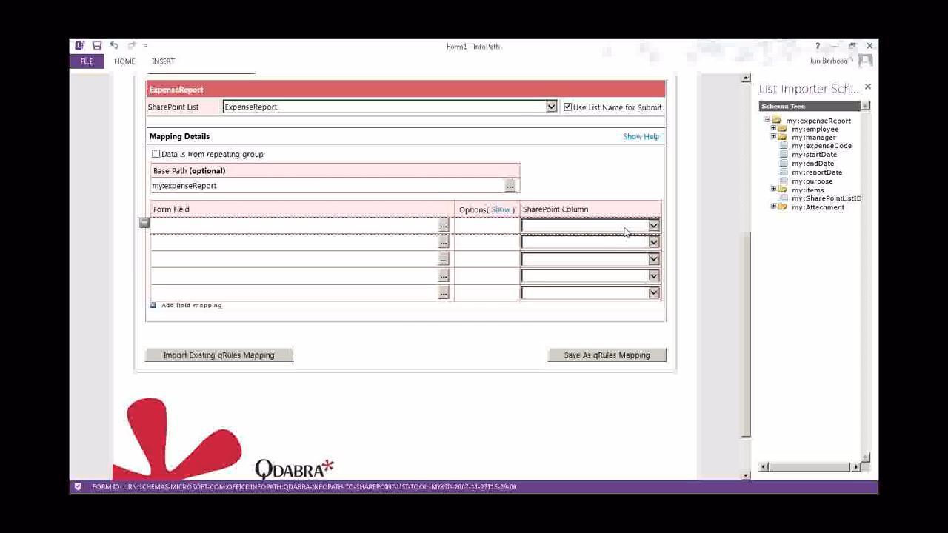
{"action": "left_click", "coordinate": [693, 201]}
{"action": "left_click", "coordinate": [653, 227]}
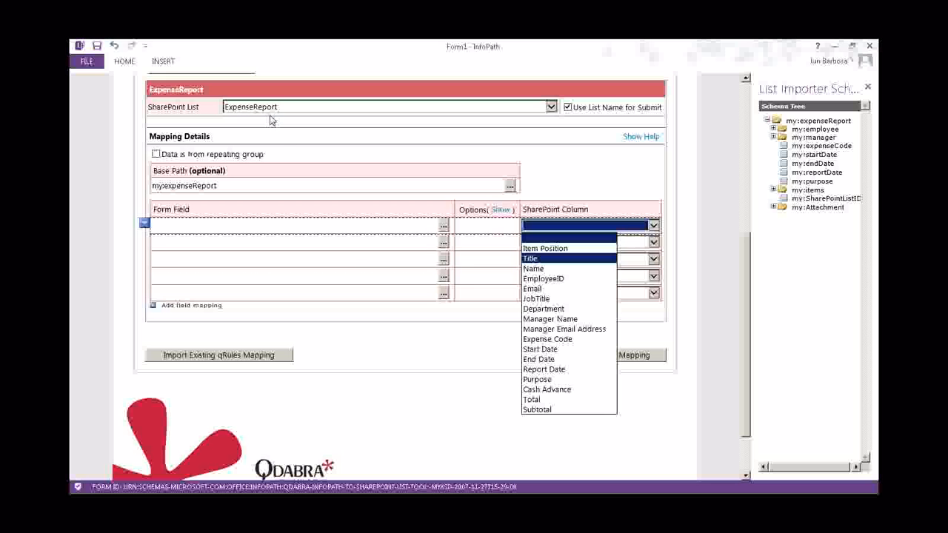
{"action": "left_click", "coordinate": [551, 270]}
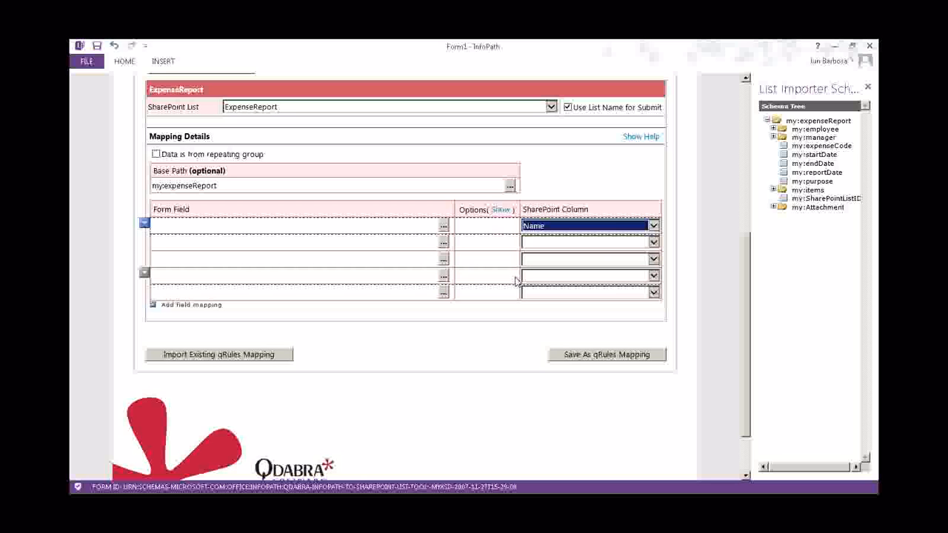
{"action": "left_click", "coordinate": [444, 226]}
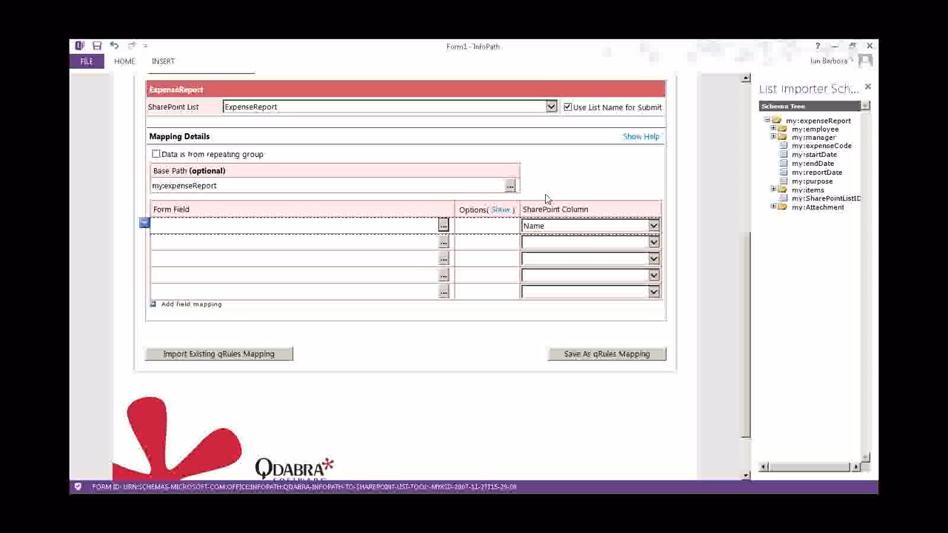
{"action": "left_click", "coordinate": [773, 129]}
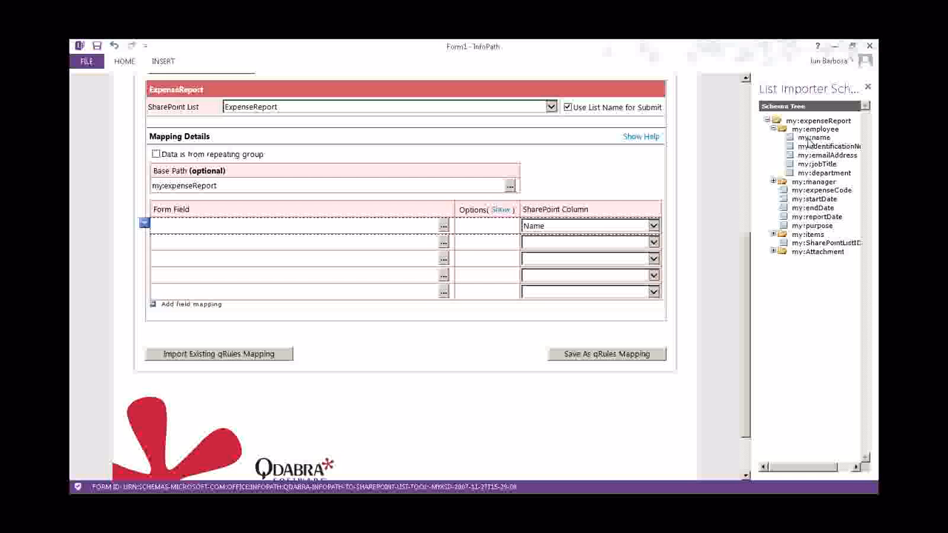
{"action": "double_click", "coordinate": [808, 140]}
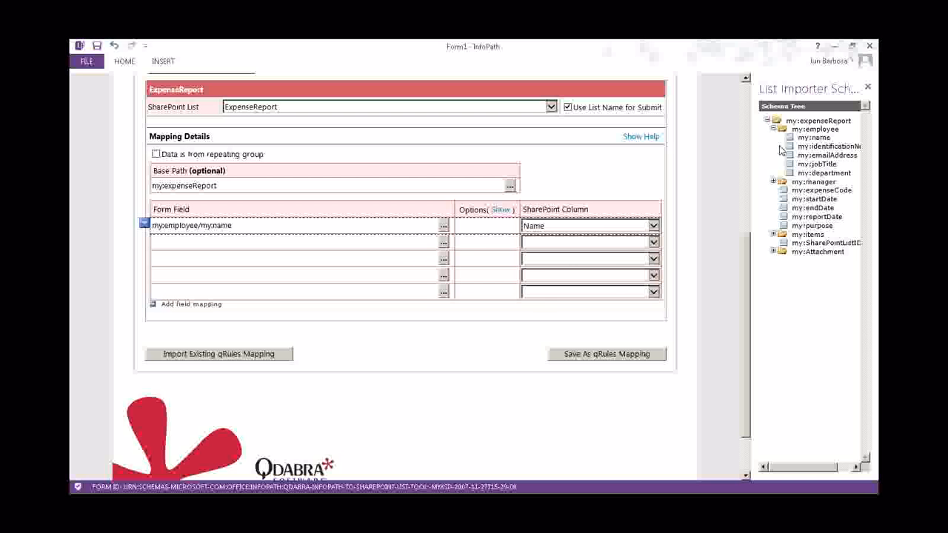
Map row two's EmployeeID column to the identificationNumber field
{"action": "left_click", "coordinate": [653, 243]}
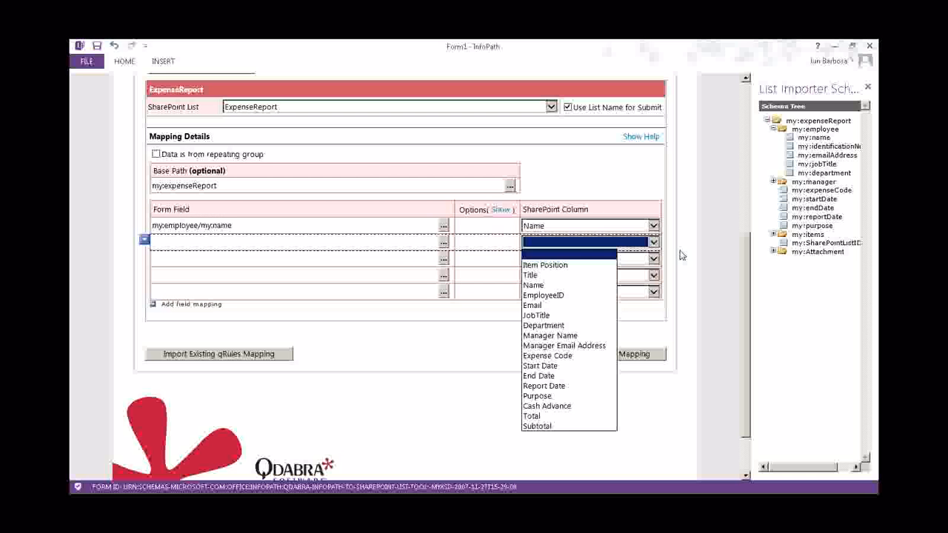
{"action": "left_click", "coordinate": [561, 296]}
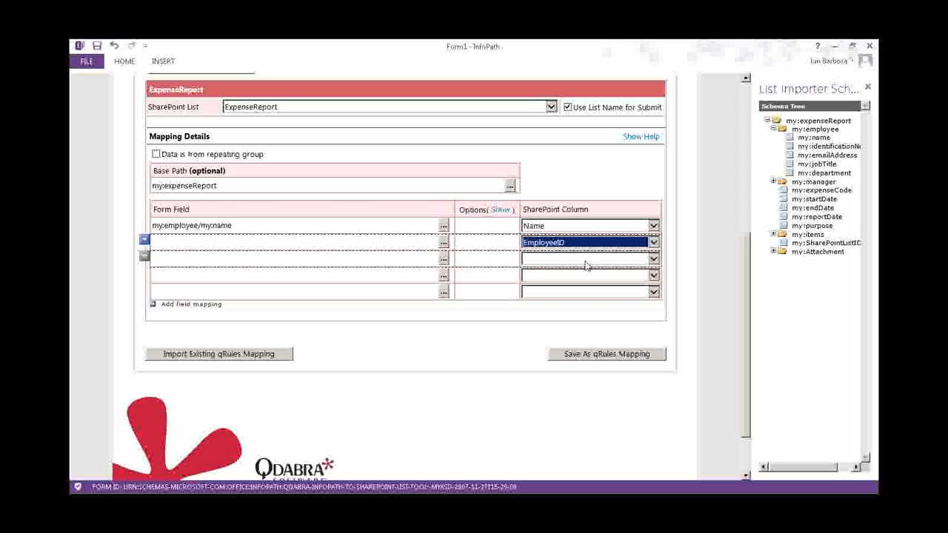
{"action": "left_click", "coordinate": [443, 243]}
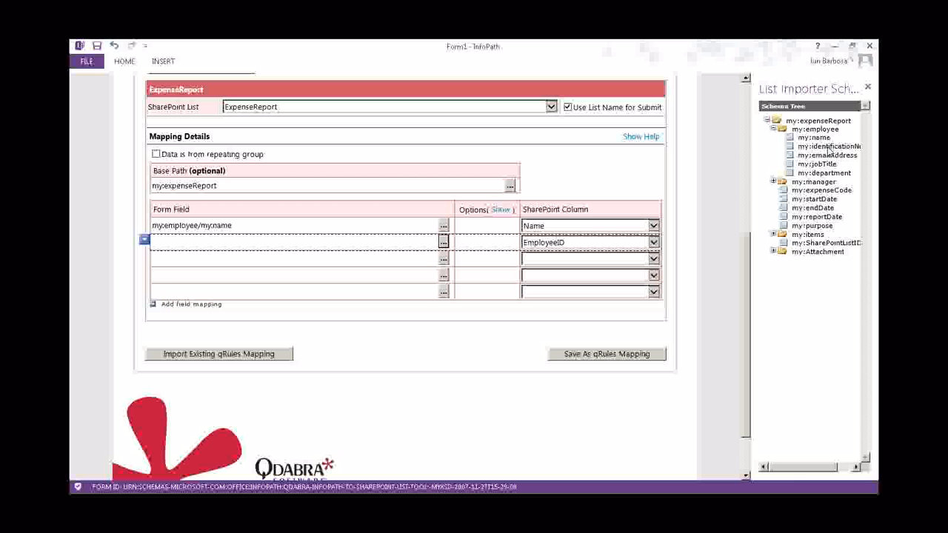
{"action": "left_click", "coordinate": [788, 468]}
{"action": "left_click_drag", "start_coordinate": [788, 469], "coordinate": [803, 470]}
{"action": "double_click", "coordinate": [810, 148]}
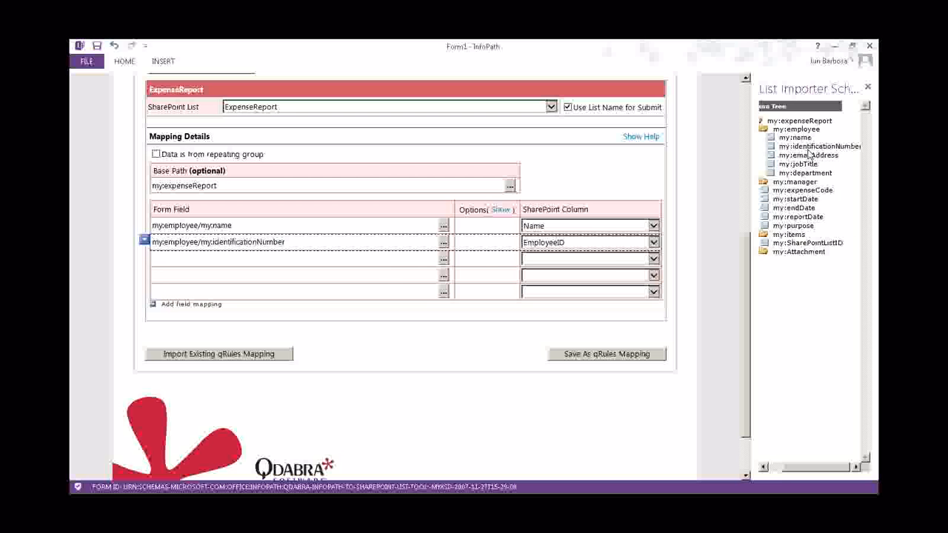
Map rows three and four: Email to emailAddress, JobTitle to jobTitle
{"action": "left_click", "coordinate": [572, 259]}
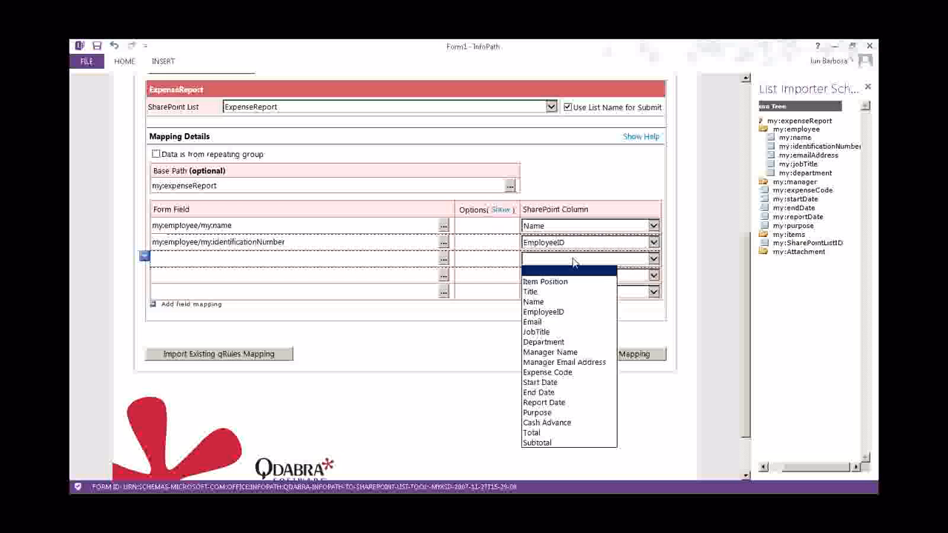
{"action": "left_click", "coordinate": [548, 322]}
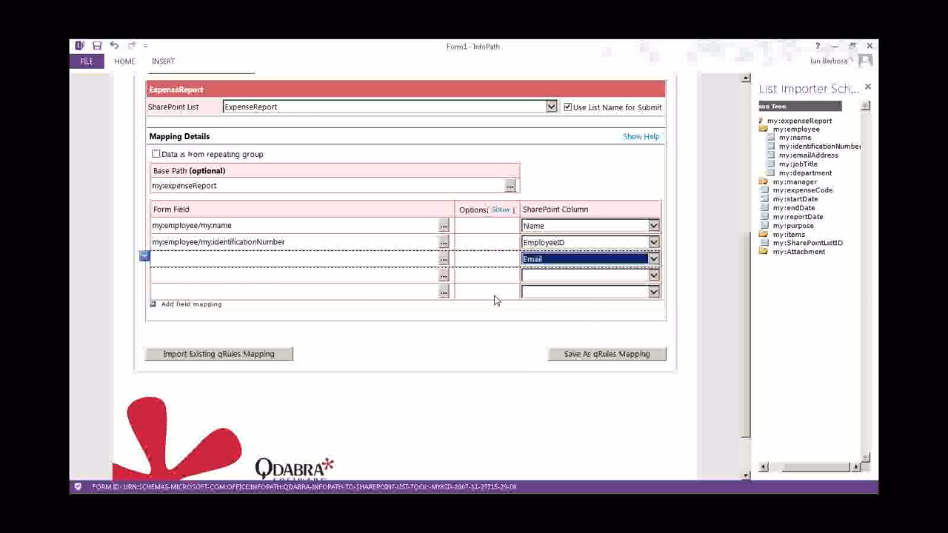
{"action": "left_click", "coordinate": [443, 259]}
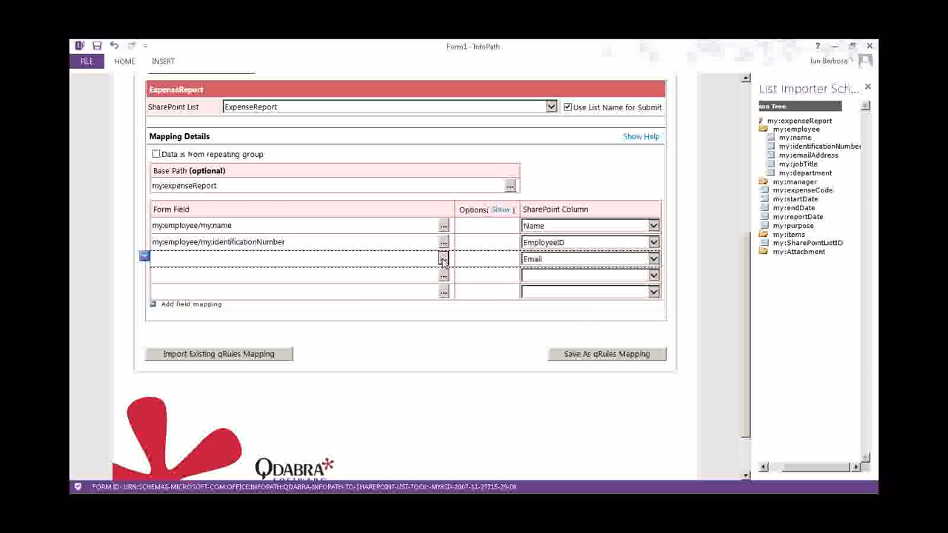
{"action": "left_click", "coordinate": [795, 156]}
{"action": "left_click", "coordinate": [589, 275]}
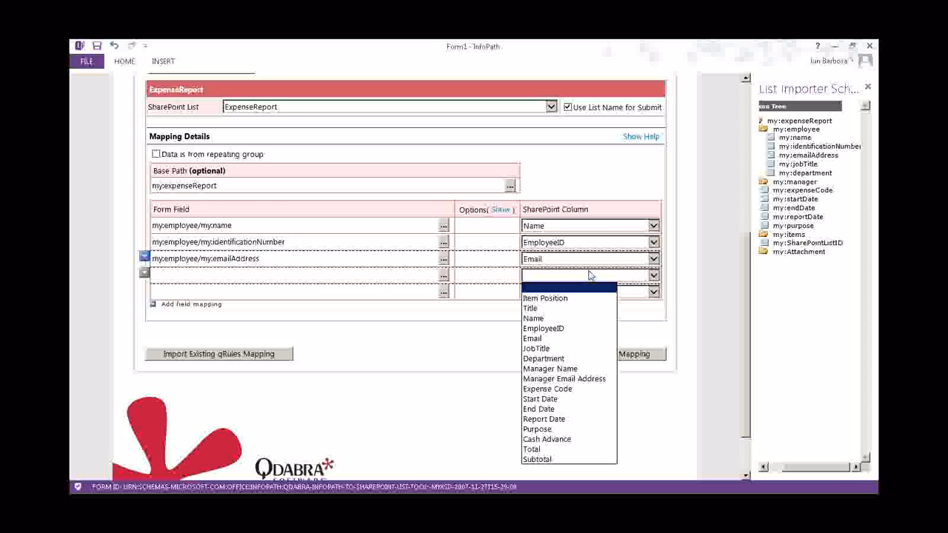
{"action": "left_click", "coordinate": [544, 348]}
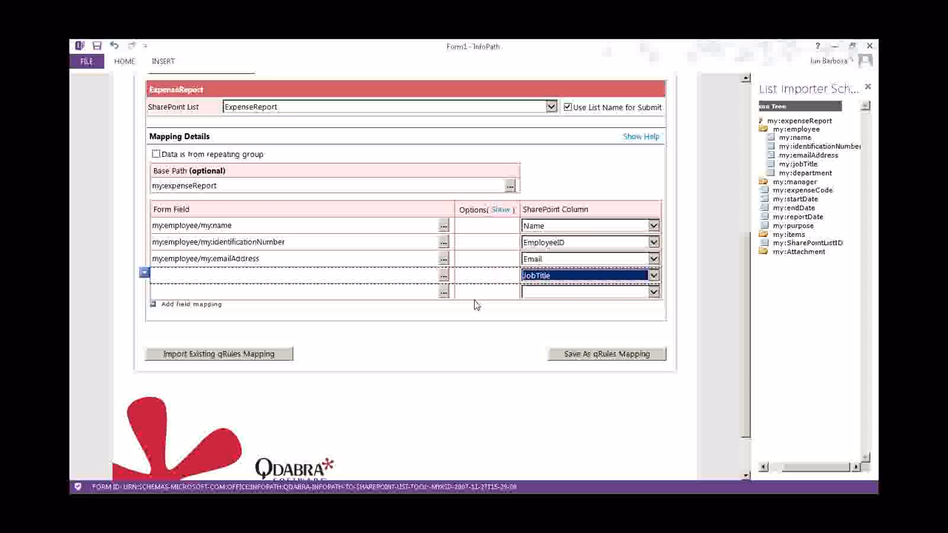
{"action": "left_click", "coordinate": [447, 275]}
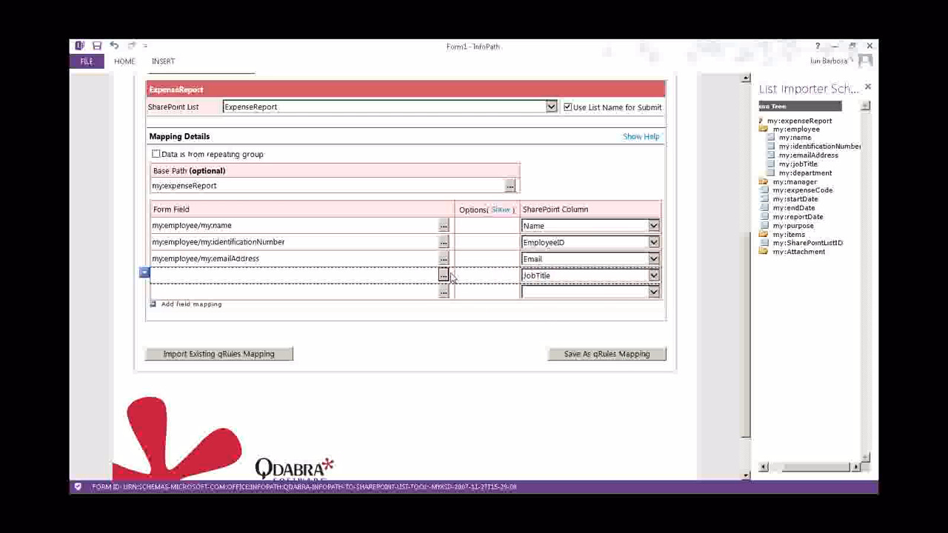
{"action": "left_click", "coordinate": [806, 165]}
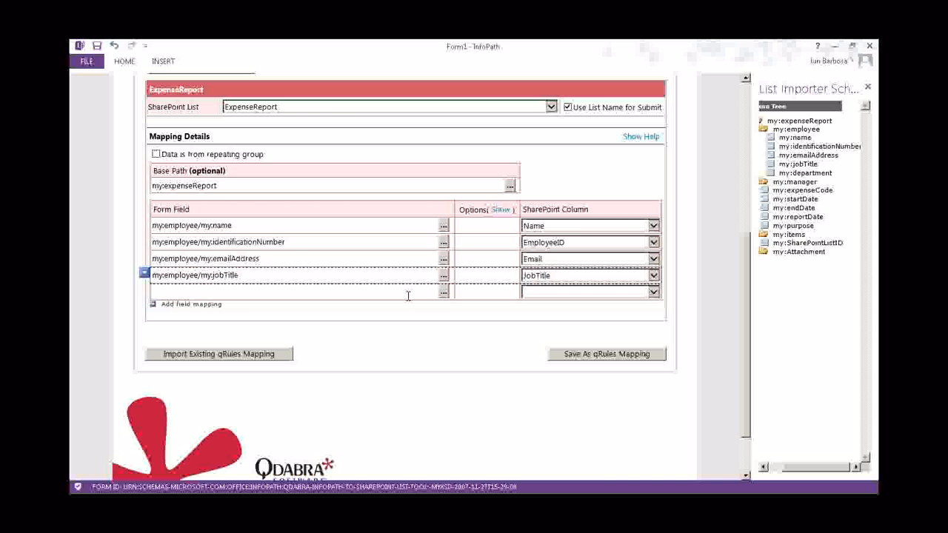
Remove the extra empty mapping row with Remove Mapping
{"action": "left_click", "coordinate": [215, 305]}
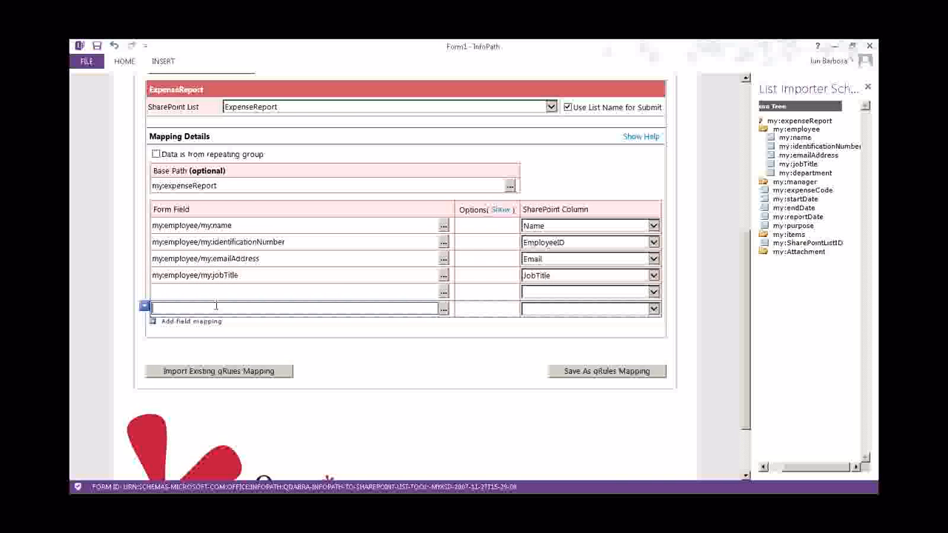
{"action": "left_click", "coordinate": [144, 306]}
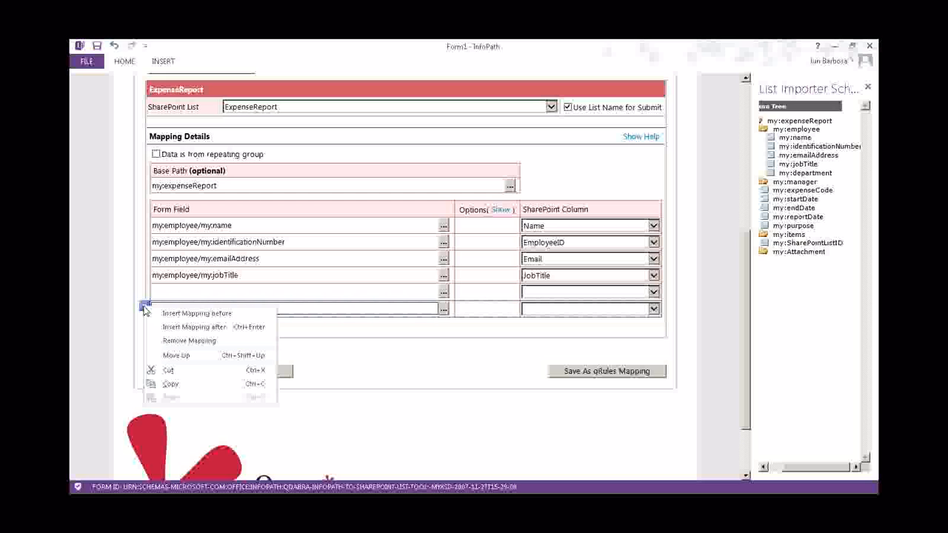
{"action": "left_click", "coordinate": [393, 344]}
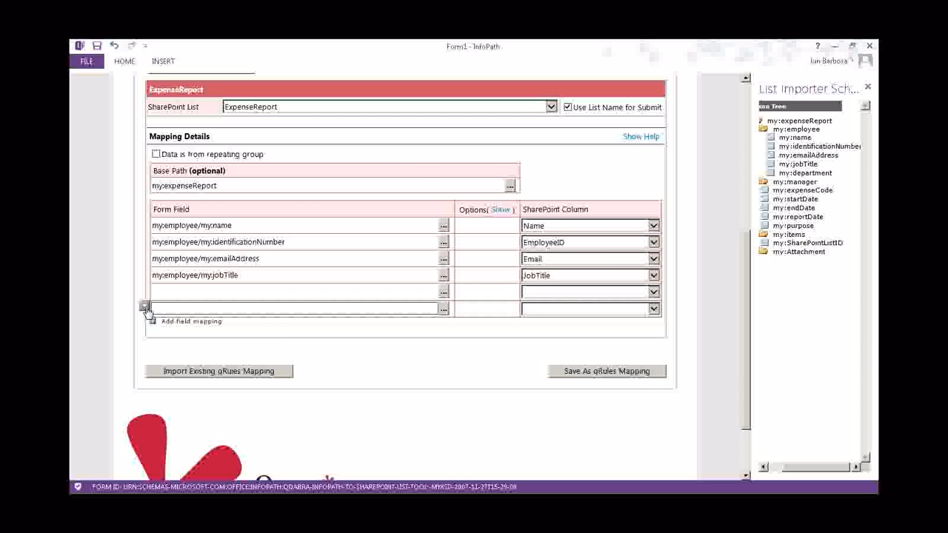
{"action": "left_click", "coordinate": [144, 305]}
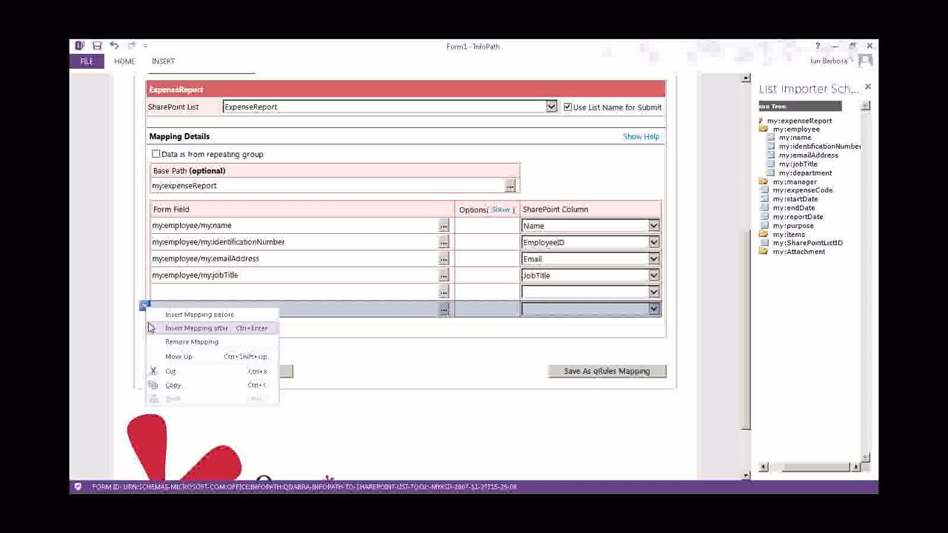
{"action": "left_click", "coordinate": [184, 343]}
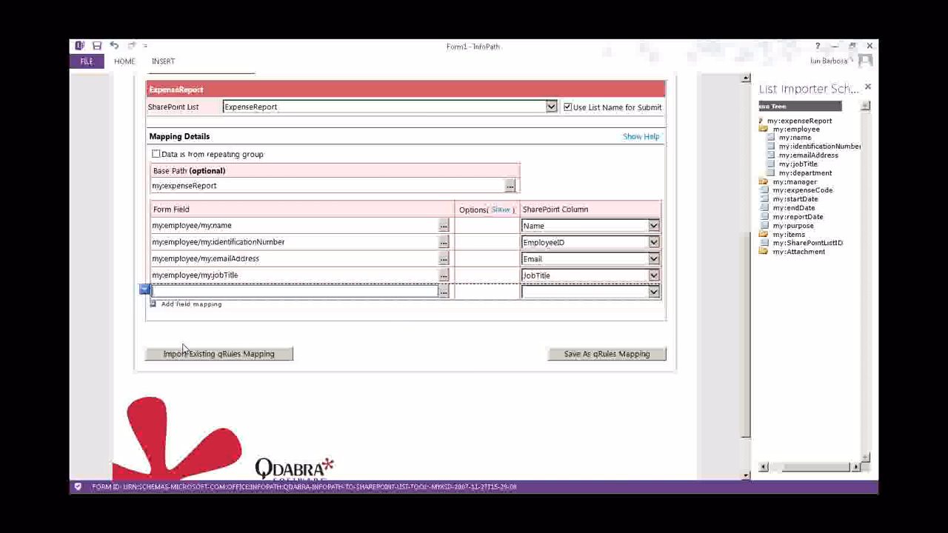
Show the row options, tick Id on the last row, and map it to my:SharePointListID
{"action": "left_click", "coordinate": [500, 211]}
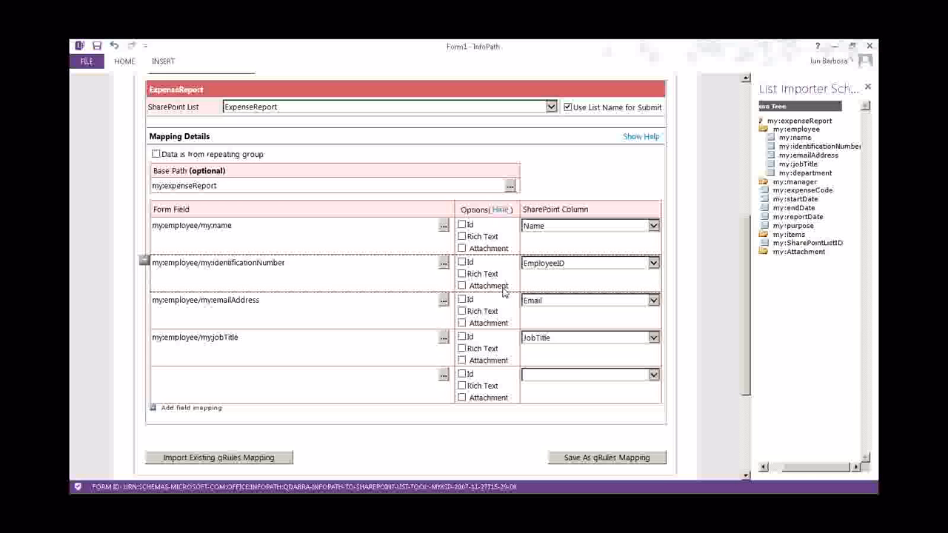
{"action": "left_click", "coordinate": [461, 374]}
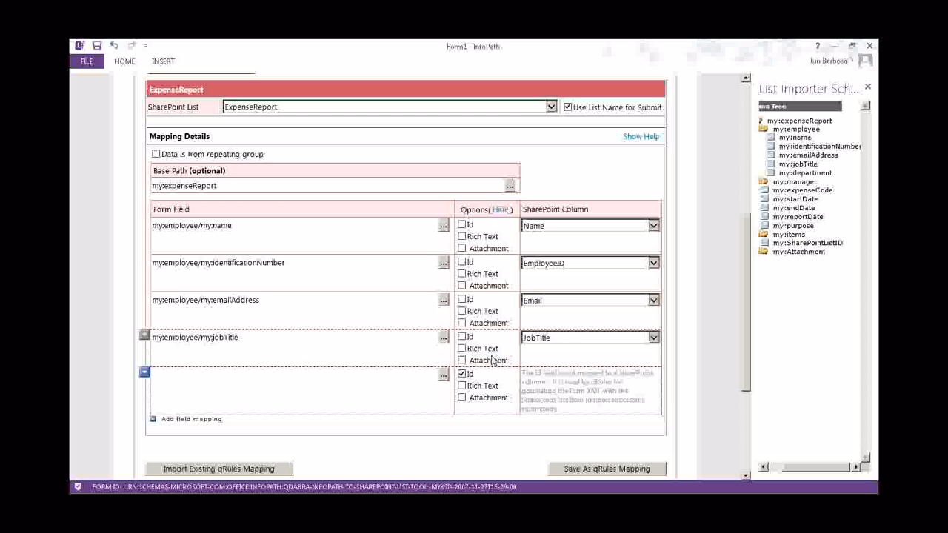
{"action": "double_click", "coordinate": [799, 244]}
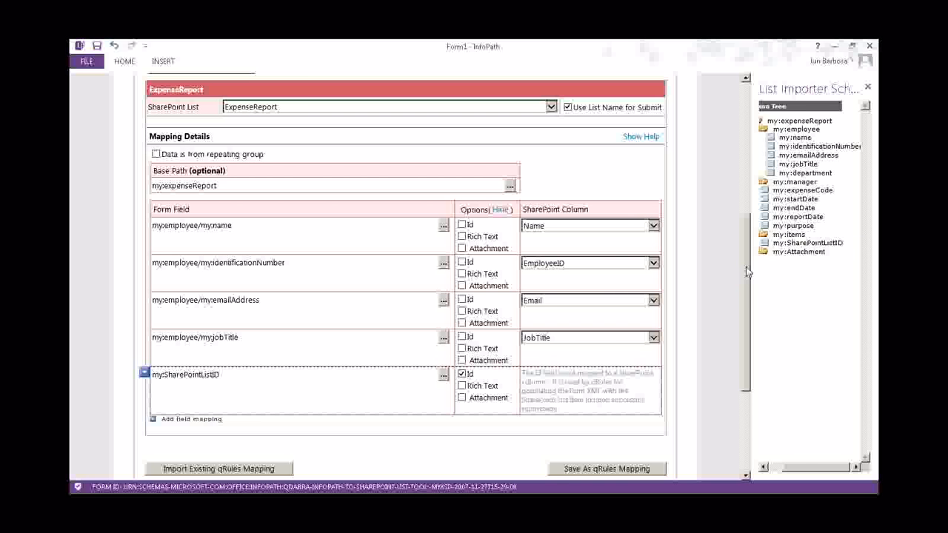
{"action": "left_click", "coordinate": [783, 247]}
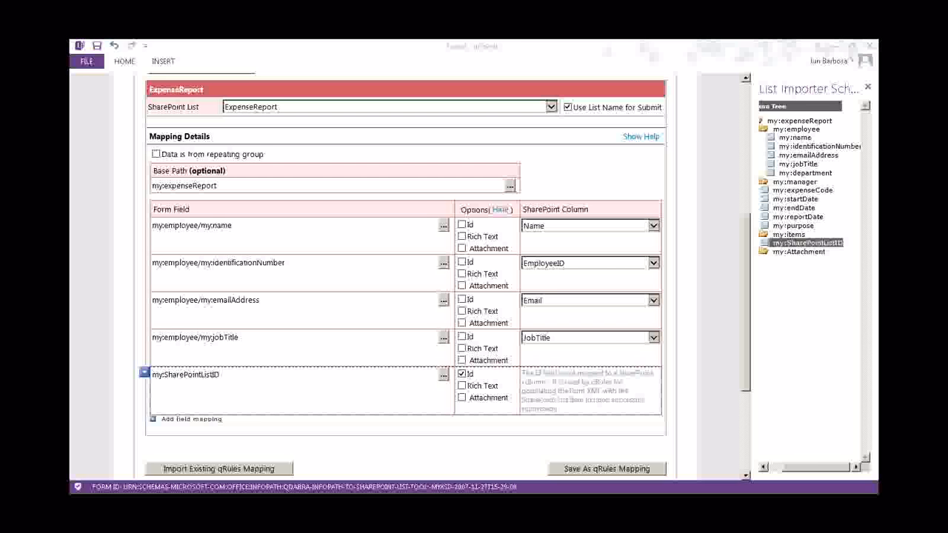
In the Expense Report form, start referencing SharePointListID into the item group, then cancel
{"action": "key", "text": "alt+Tab"}
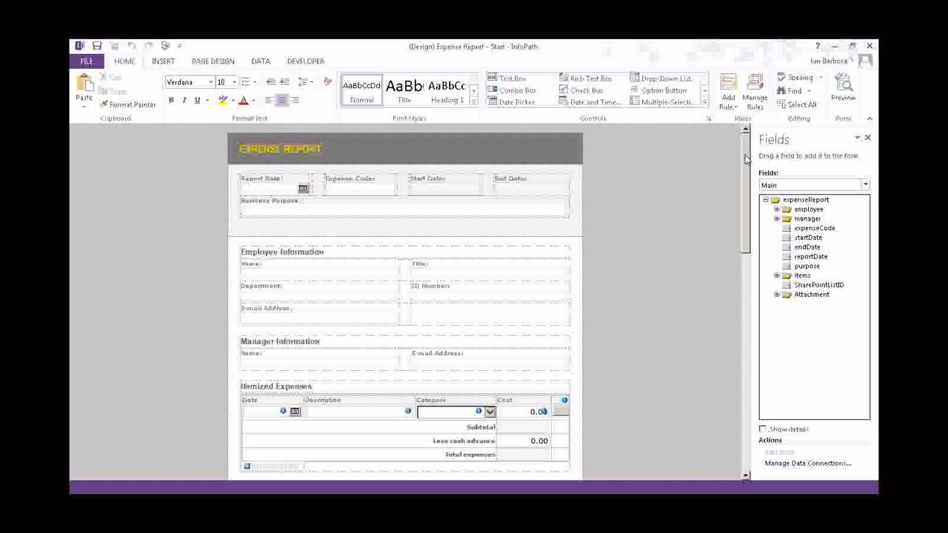
{"action": "left_click", "coordinate": [801, 286]}
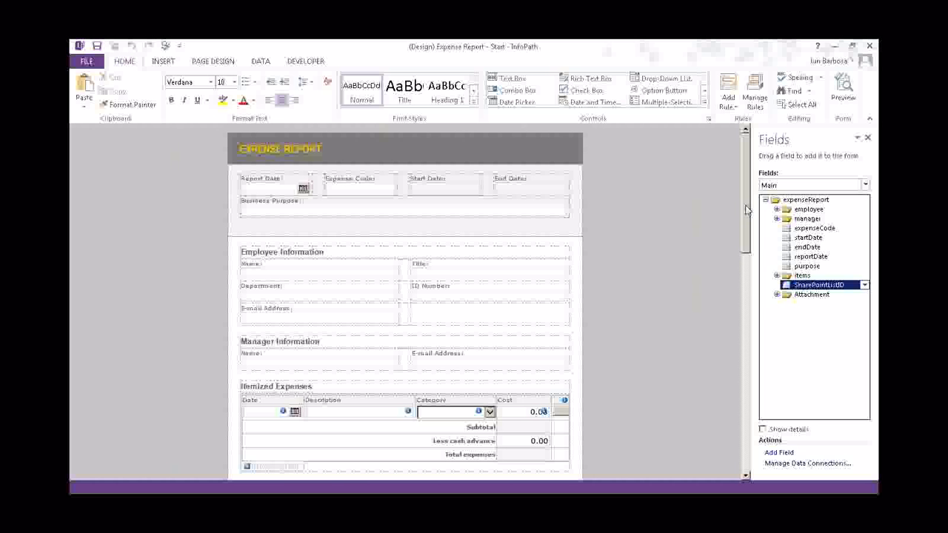
{"action": "mouse_move", "coordinate": [746, 210]}
{"action": "left_mouse_down"}
{"action": "mouse_move", "coordinate": [745, 232]}
{"action": "mouse_move", "coordinate": [746, 211]}
{"action": "left_mouse_up"}
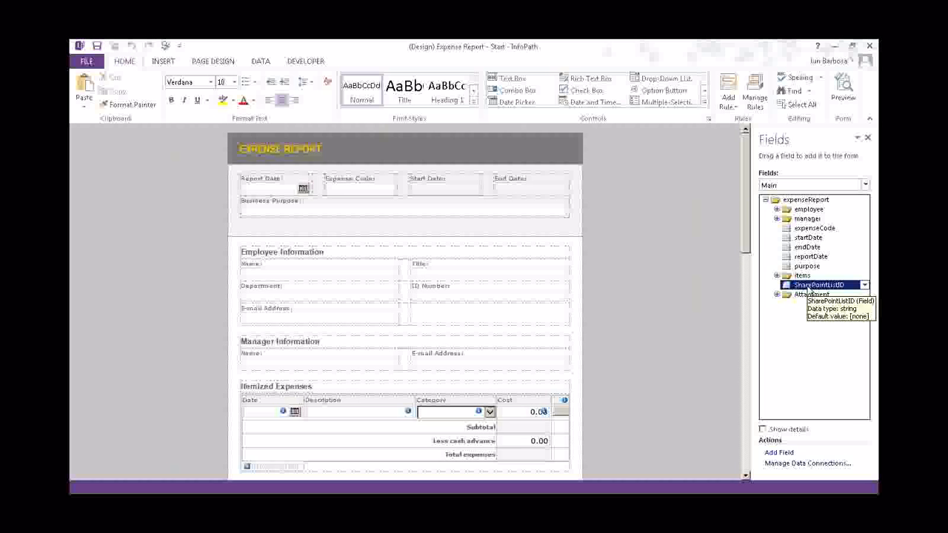
{"action": "left_click", "coordinate": [864, 284]}
{"action": "left_click", "coordinate": [729, 334]}
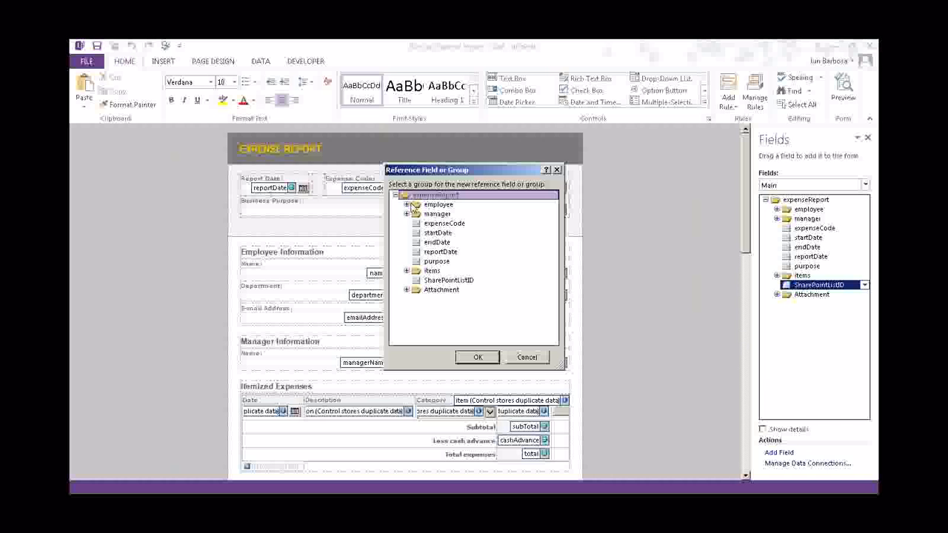
{"action": "left_click", "coordinate": [405, 271]}
{"action": "left_click", "coordinate": [440, 281]}
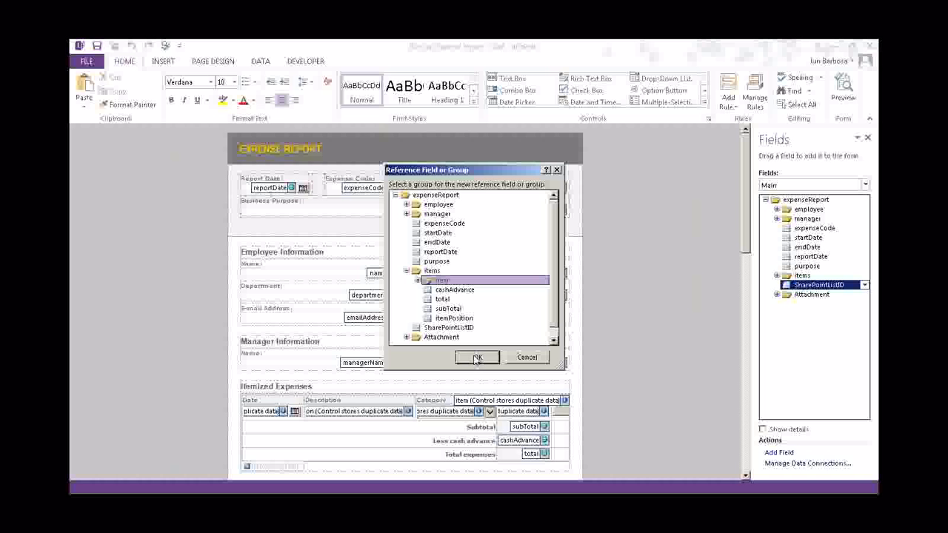
{"action": "left_click", "coordinate": [527, 357]}
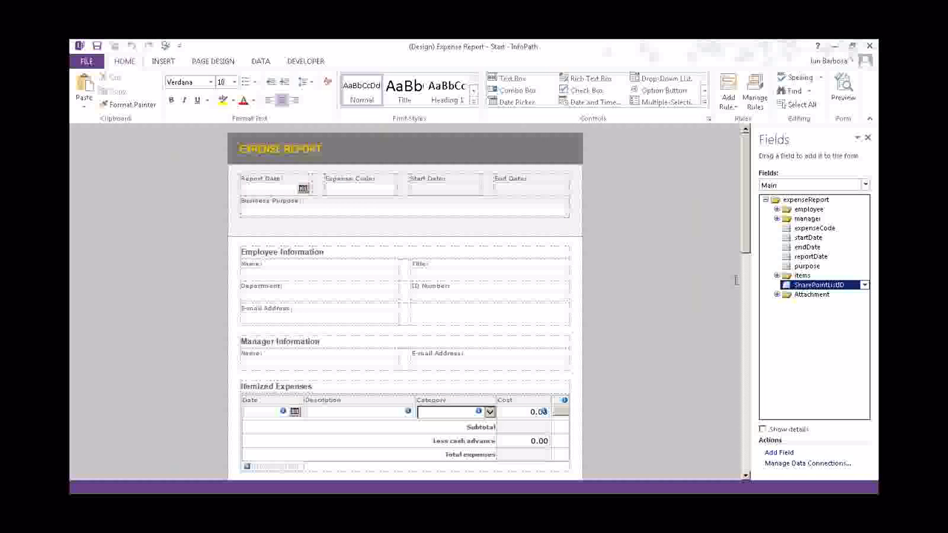
Widen the Fields pane and expand items, item, entertainmentDetails, peopleEntertained, personEntertained, gifts and gift
{"action": "left_click", "coordinate": [776, 276]}
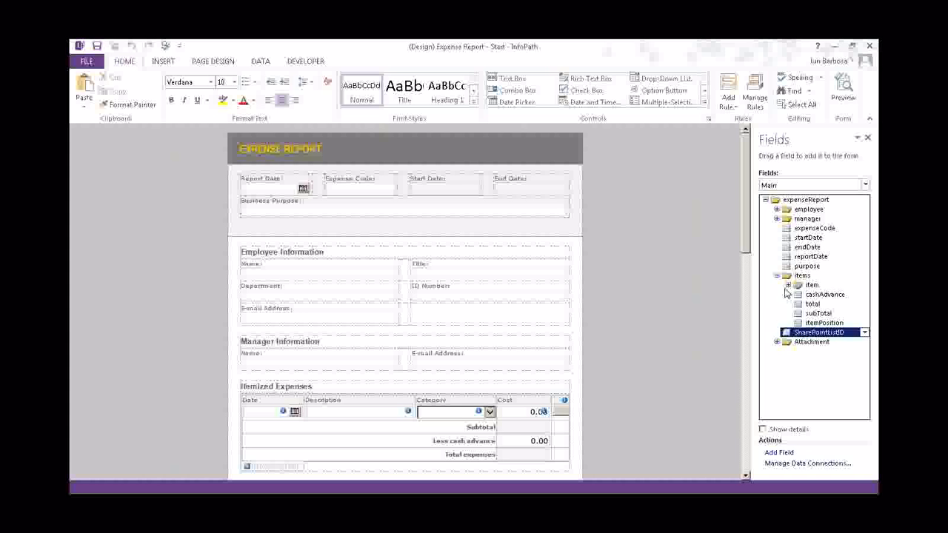
{"action": "left_click", "coordinate": [788, 285]}
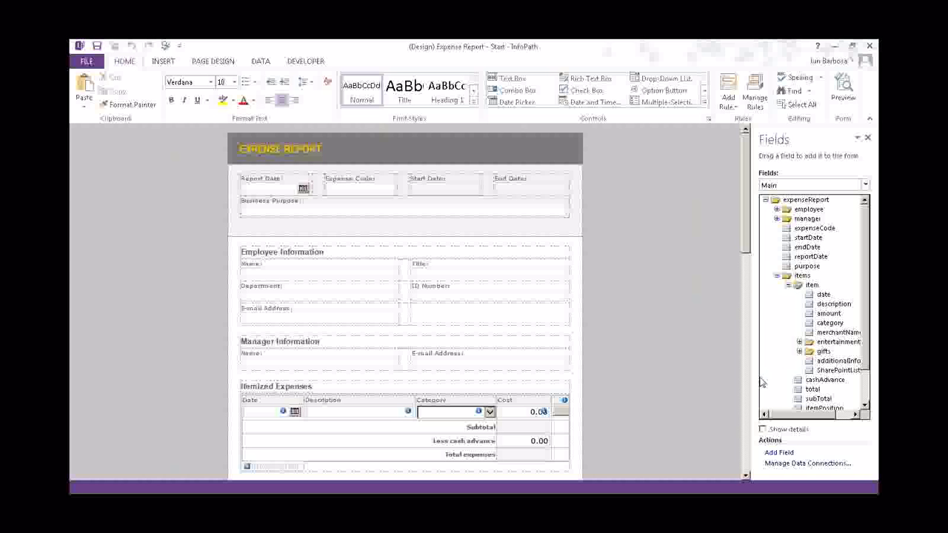
{"action": "left_click_drag", "start_coordinate": [752, 364], "coordinate": [642, 363]}
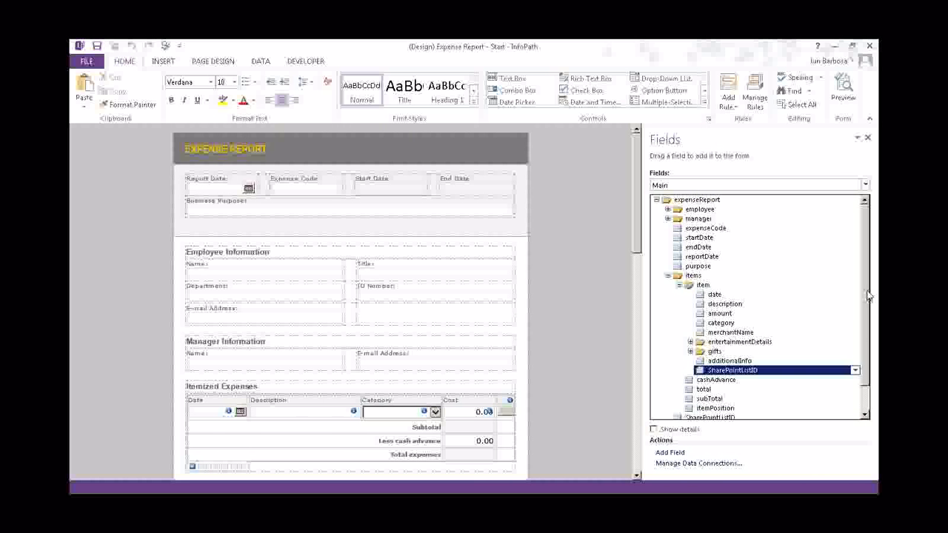
{"action": "left_click_drag", "start_coordinate": [865, 296], "coordinate": [865, 326]}
{"action": "left_click", "coordinate": [690, 313]}
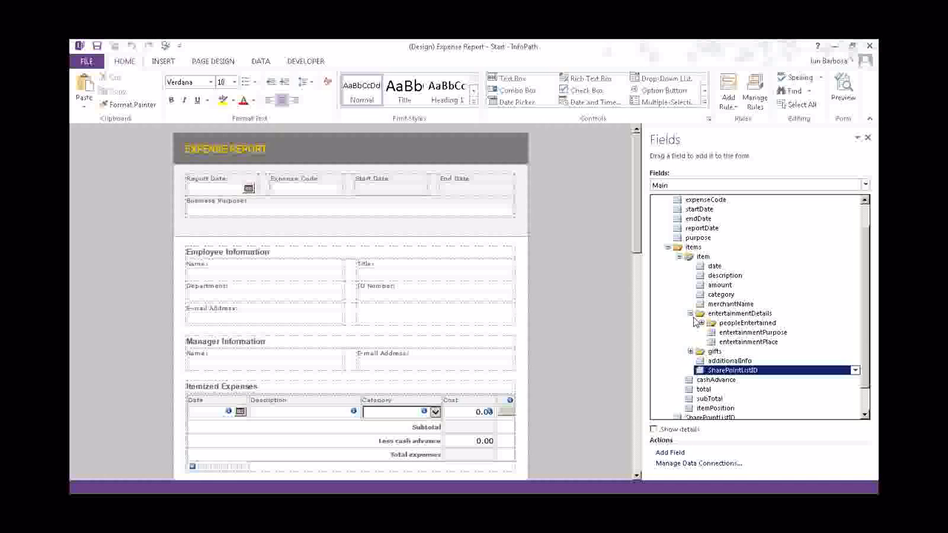
{"action": "left_click", "coordinate": [701, 323]}
{"action": "left_click", "coordinate": [712, 333]}
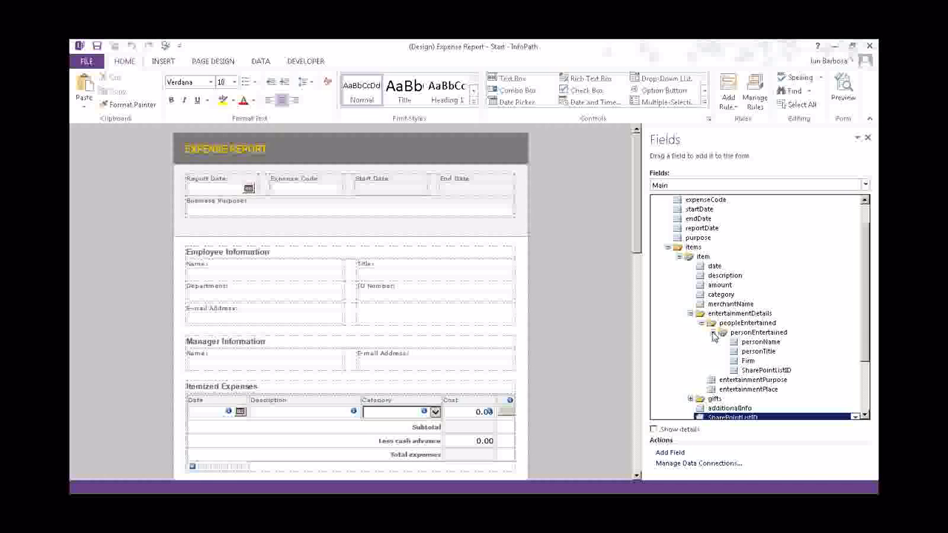
{"action": "left_click_drag", "start_coordinate": [864, 281], "coordinate": [859, 349]}
{"action": "left_click", "coordinate": [690, 323]}
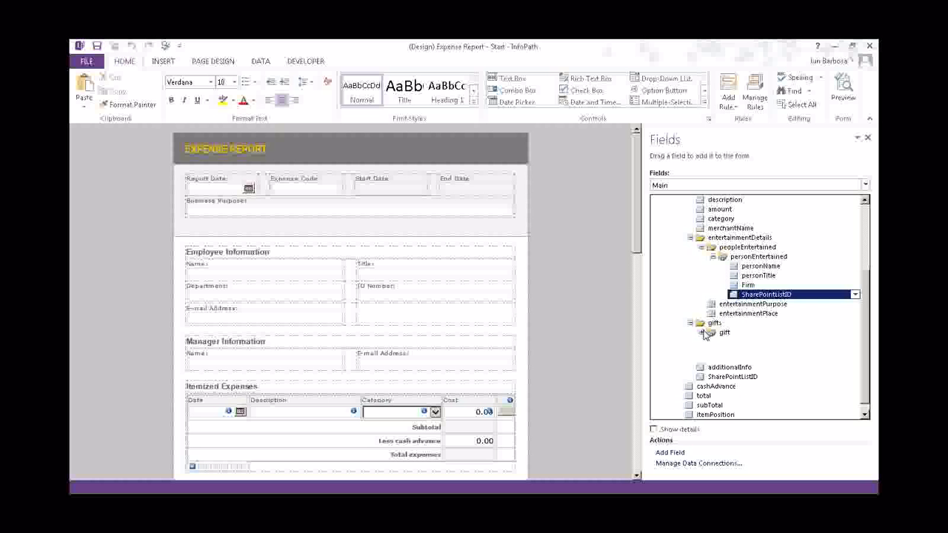
{"action": "left_click", "coordinate": [701, 332]}
{"action": "left_click", "coordinate": [754, 361]}
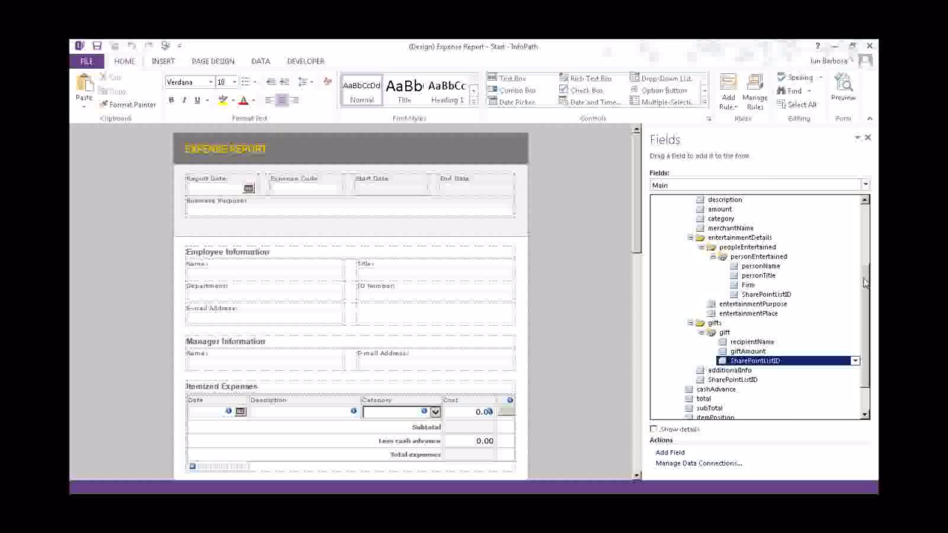
{"action": "scroll", "coordinate": [785, 341], "scroll_direction": "down", "scroll_amount": 2}
Start referencing the root SharePointListID field into the item group, then cancel without changes
{"action": "left_click", "coordinate": [709, 390]}
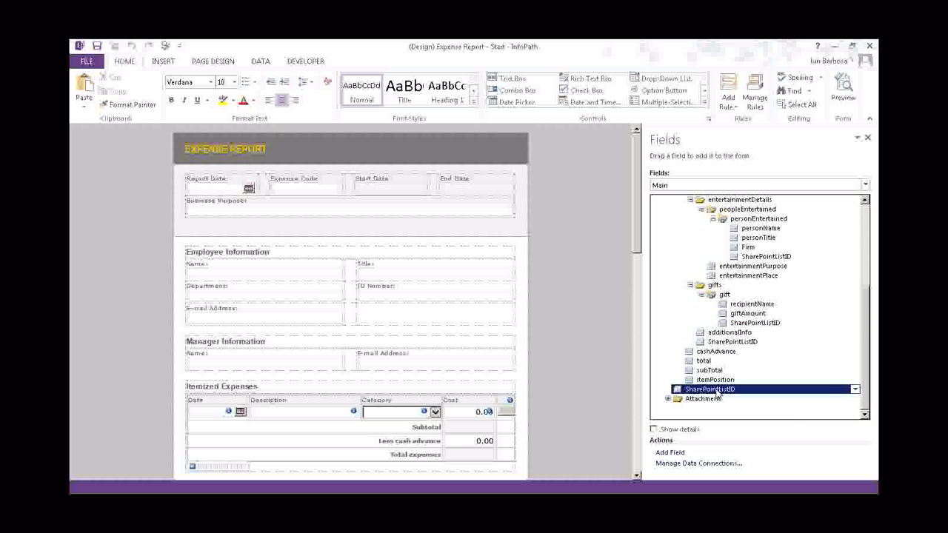
{"action": "right_click", "coordinate": [714, 391]}
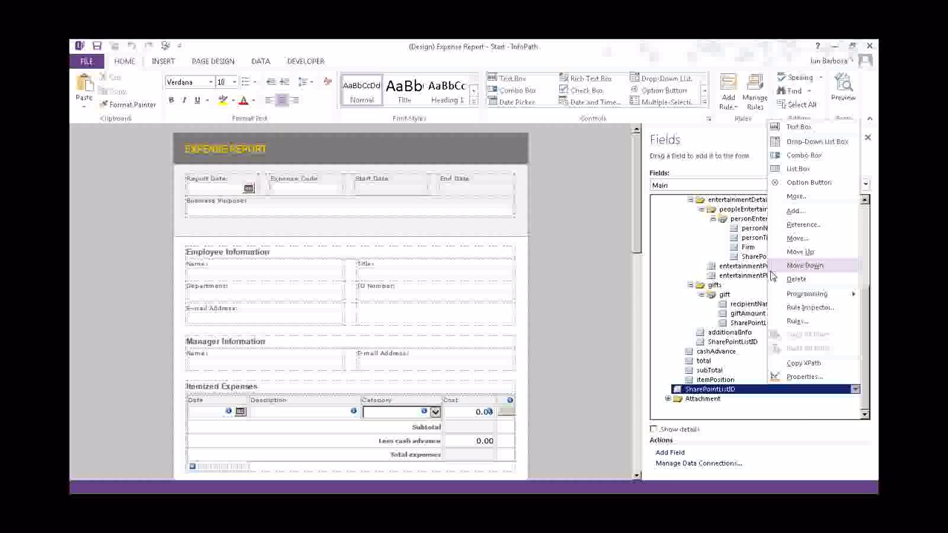
{"action": "left_click", "coordinate": [790, 226]}
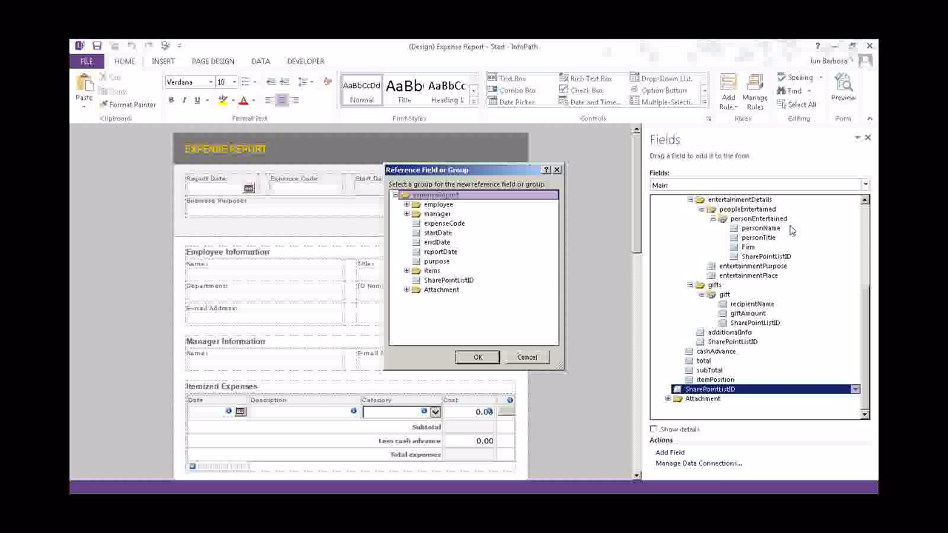
{"action": "left_click", "coordinate": [405, 214]}
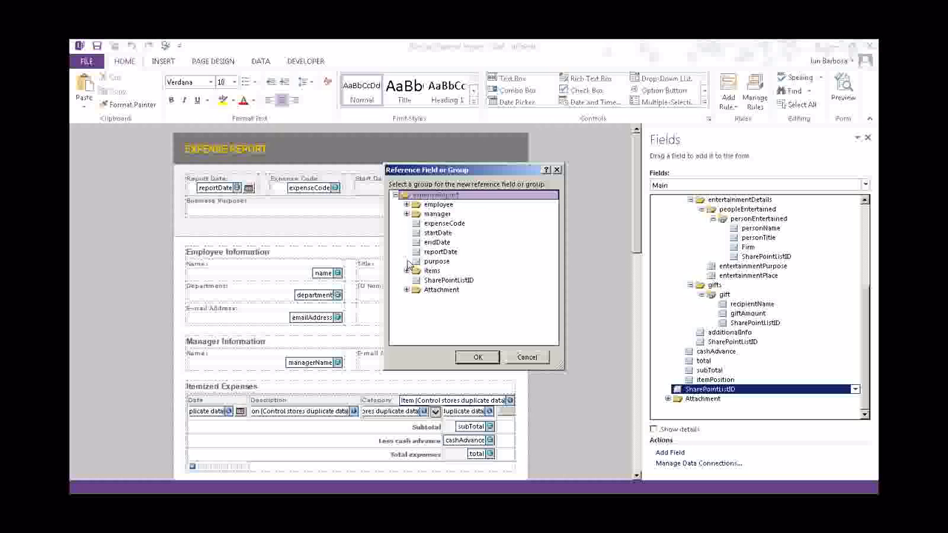
{"action": "left_click", "coordinate": [406, 270]}
{"action": "left_click", "coordinate": [442, 281]}
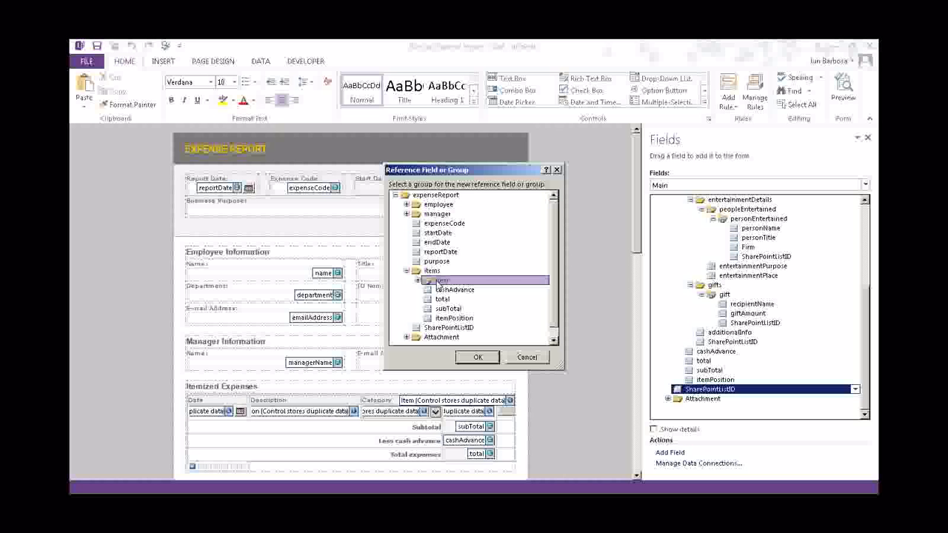
{"action": "scroll", "coordinate": [556, 274], "scroll_direction": "down", "scroll_amount": 1}
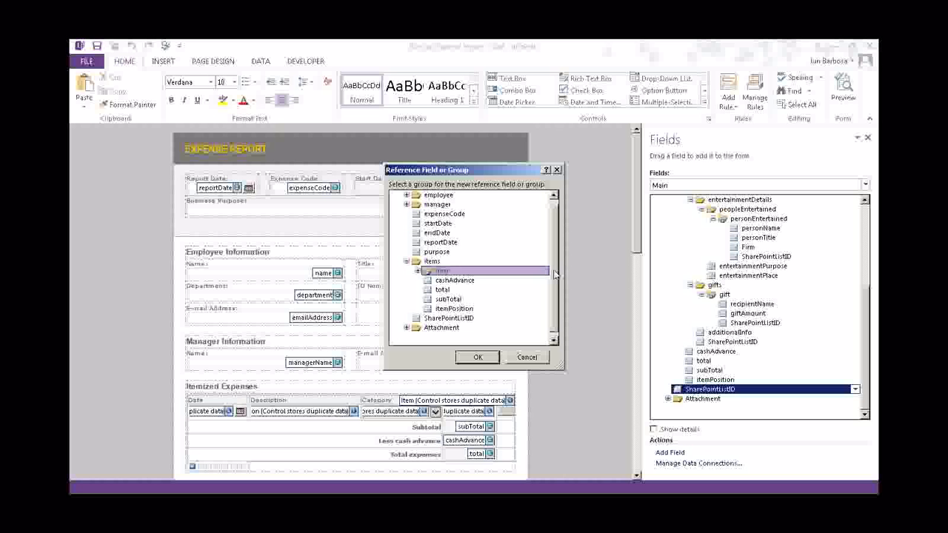
{"action": "left_click", "coordinate": [525, 358]}
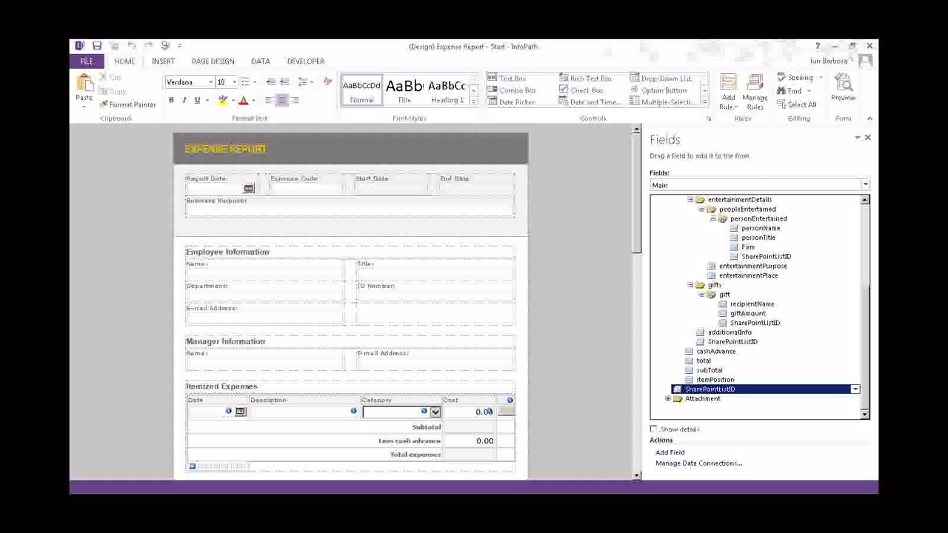
{"action": "key", "text": "alt+Tab"}
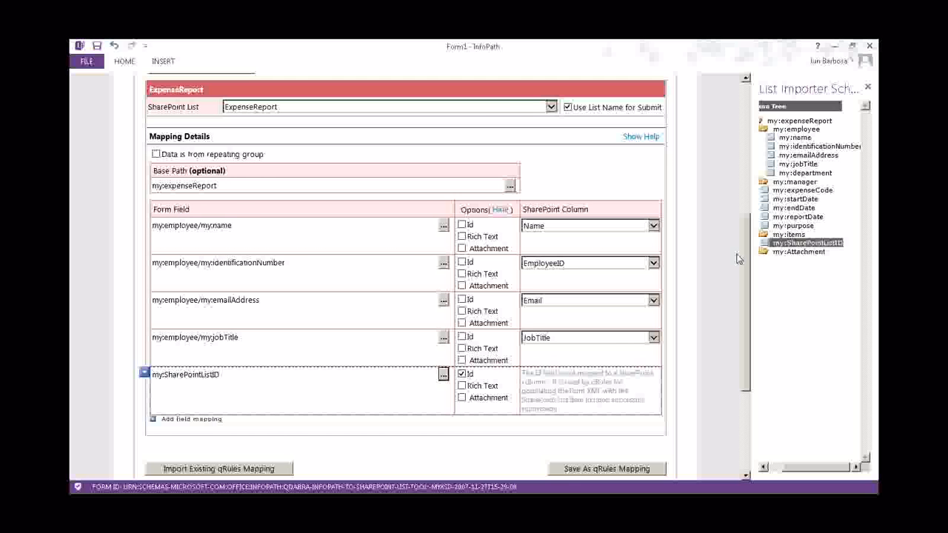
Scroll to Mappings and add a new child mapping beneath ExpenseReport with the green +
{"action": "left_click_drag", "start_coordinate": [744, 256], "coordinate": [739, 134]}
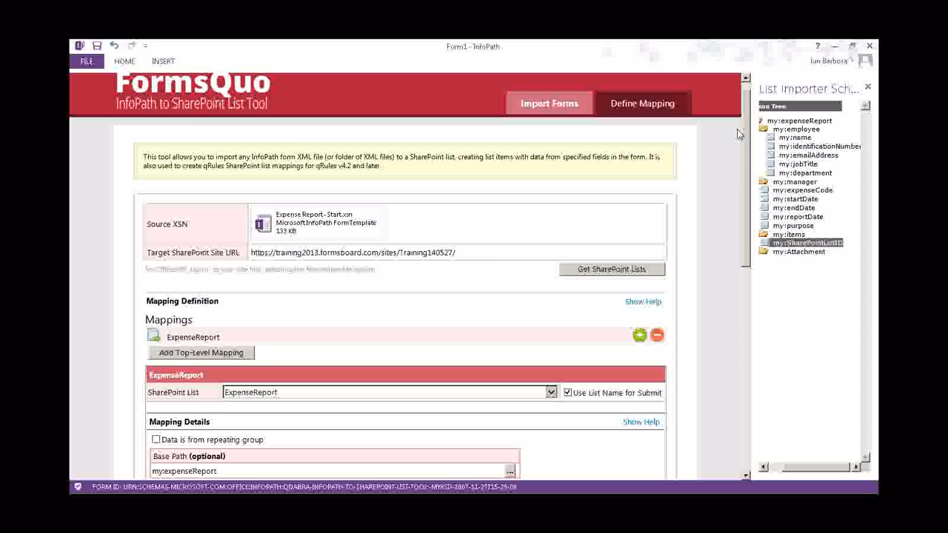
{"action": "scroll", "coordinate": [440, 328], "scroll_direction": "down", "scroll_amount": 5}
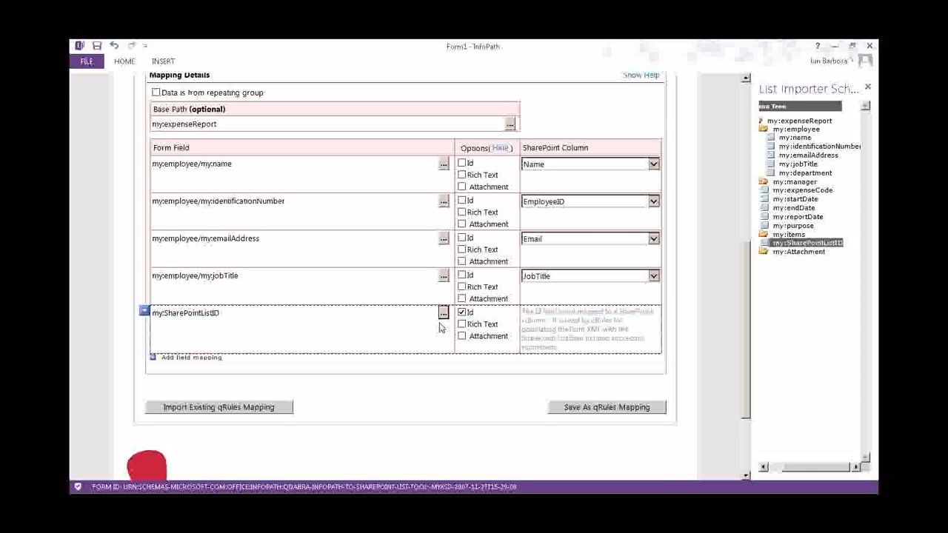
{"action": "scroll", "coordinate": [441, 328], "scroll_direction": "up", "scroll_amount": 5}
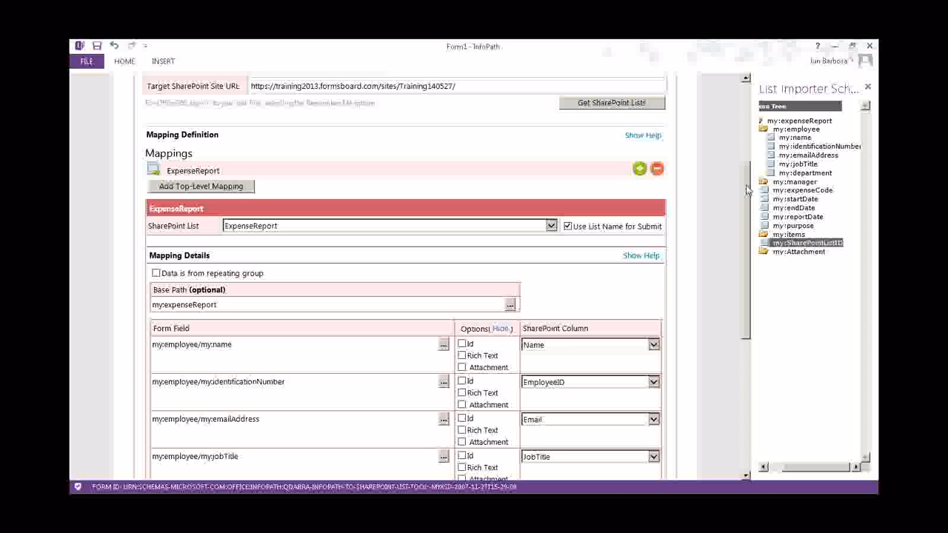
{"action": "left_click_drag", "start_coordinate": [747, 186], "coordinate": [748, 148]}
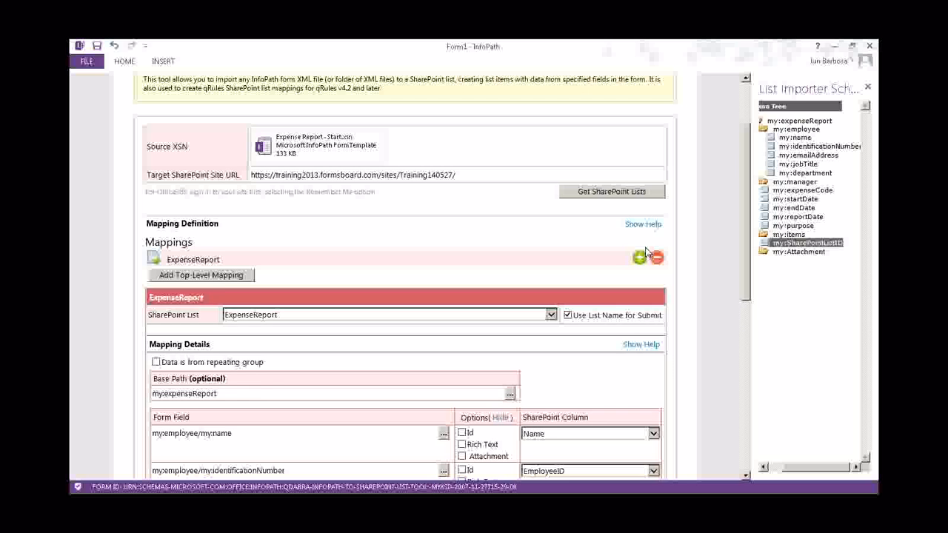
{"action": "left_click", "coordinate": [200, 275]}
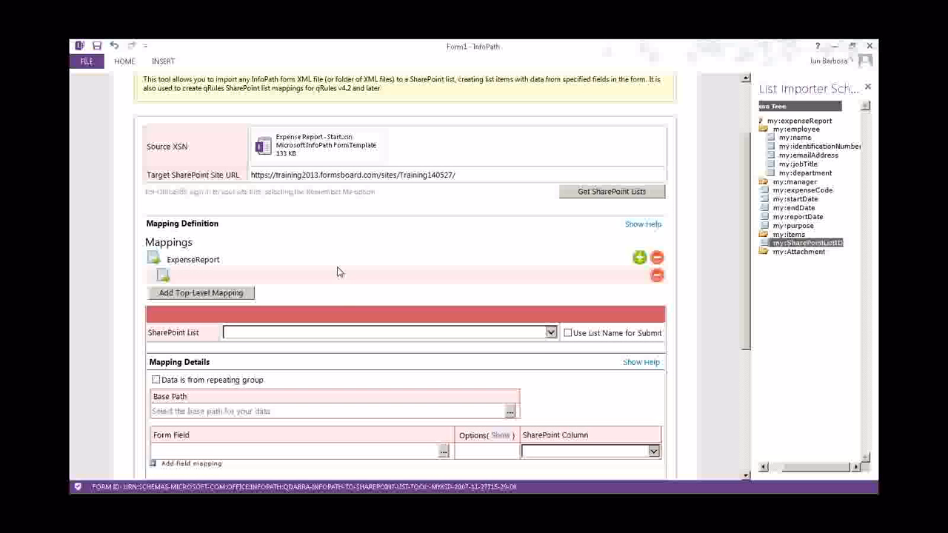
{"action": "scroll", "coordinate": [337, 272], "scroll_direction": "down", "scroll_amount": 1}
{"action": "scroll", "coordinate": [337, 273], "scroll_direction": "down", "scroll_amount": 3}
Target the ExpenseReportItem list from a repeating group, submitting by list name
{"action": "left_click", "coordinate": [374, 215]}
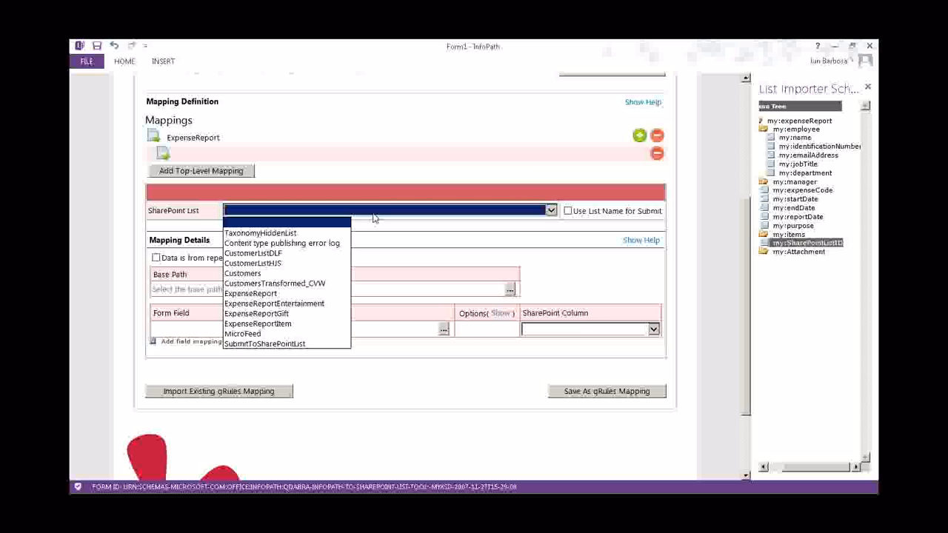
{"action": "left_click", "coordinate": [286, 328]}
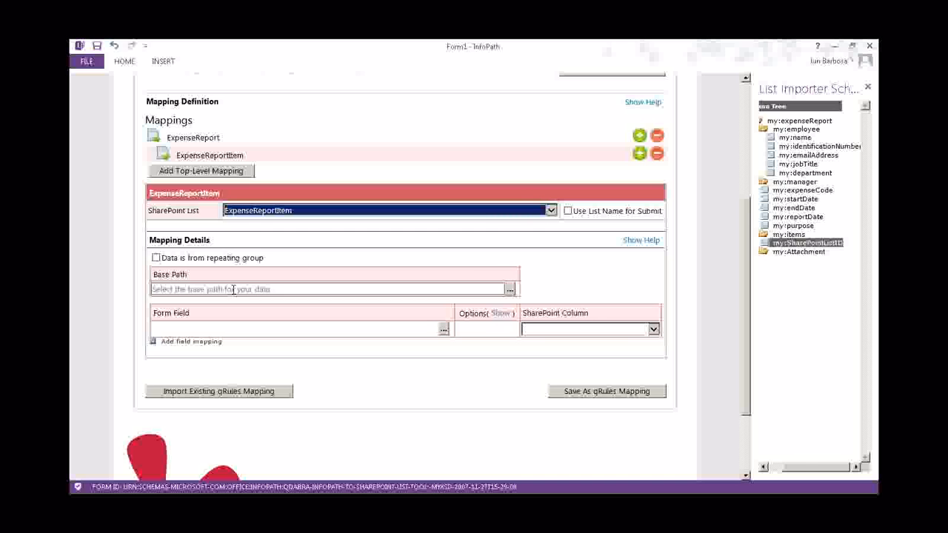
{"action": "left_click", "coordinate": [156, 257]}
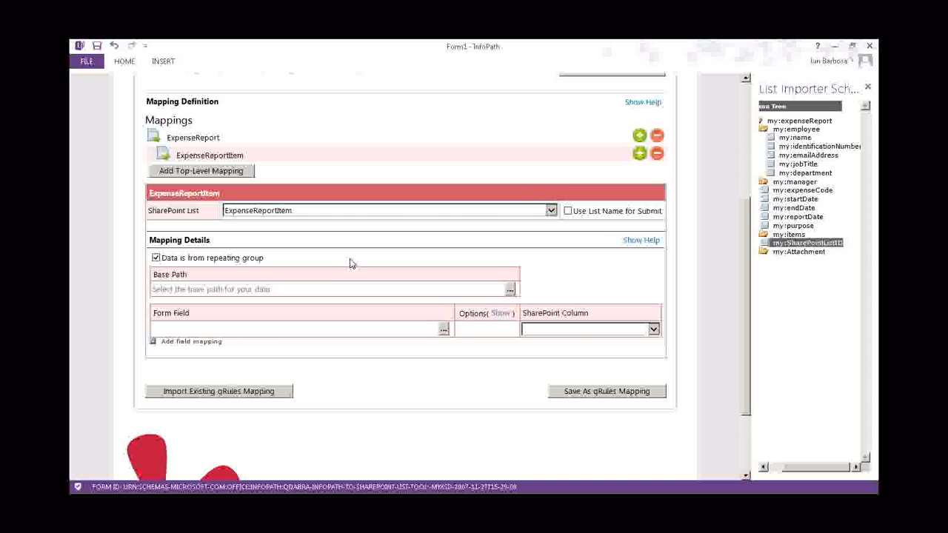
{"action": "left_click", "coordinate": [568, 211]}
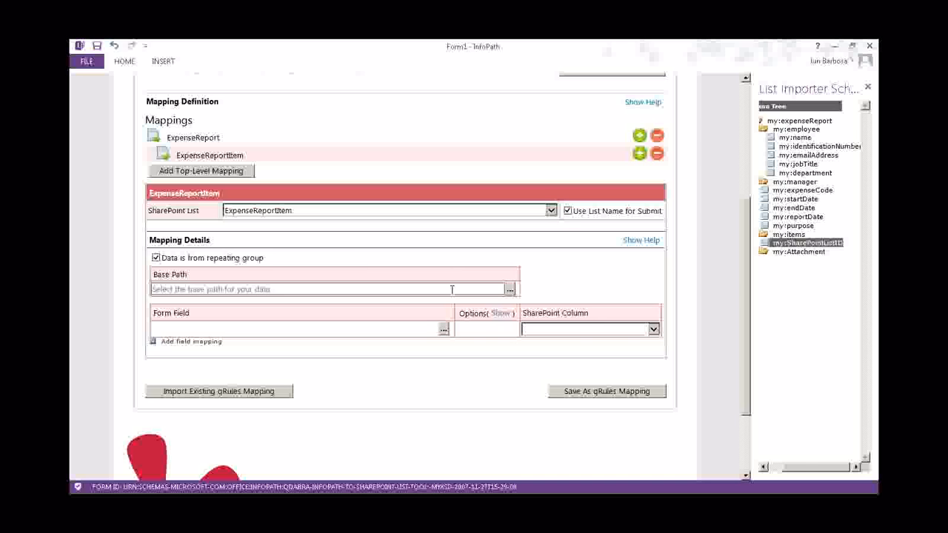
Set the base path to my:items/my:item and add an empty field-mapping row
{"action": "left_click", "coordinate": [206, 288]}
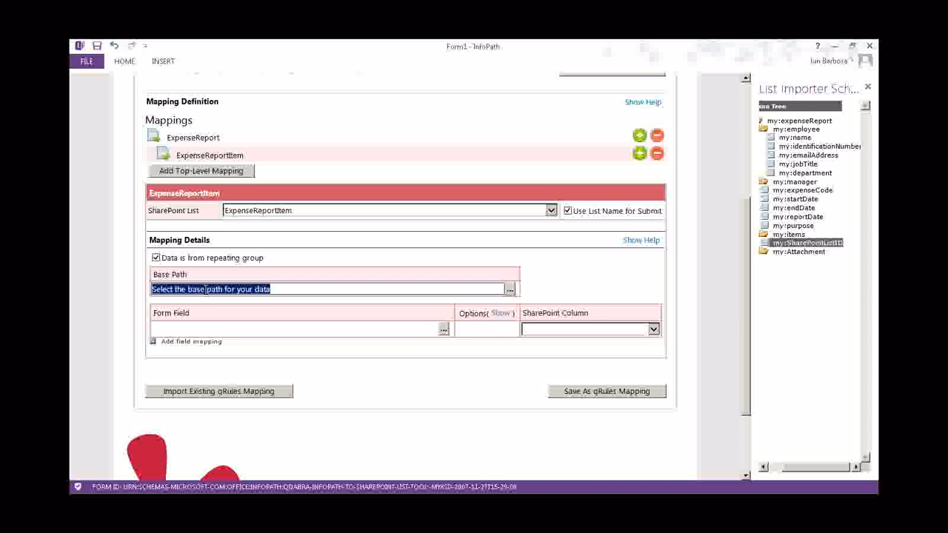
{"action": "left_click", "coordinate": [510, 289]}
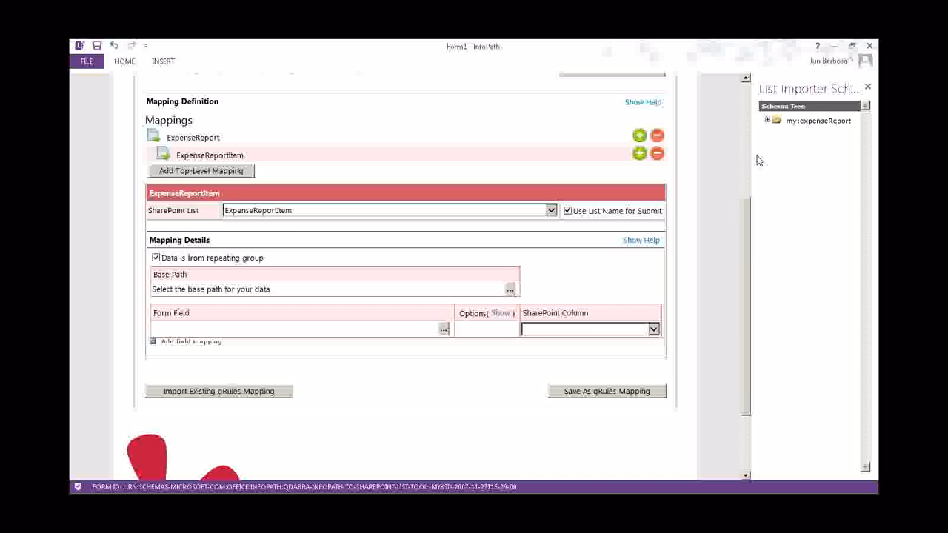
{"action": "left_click", "coordinate": [768, 120]}
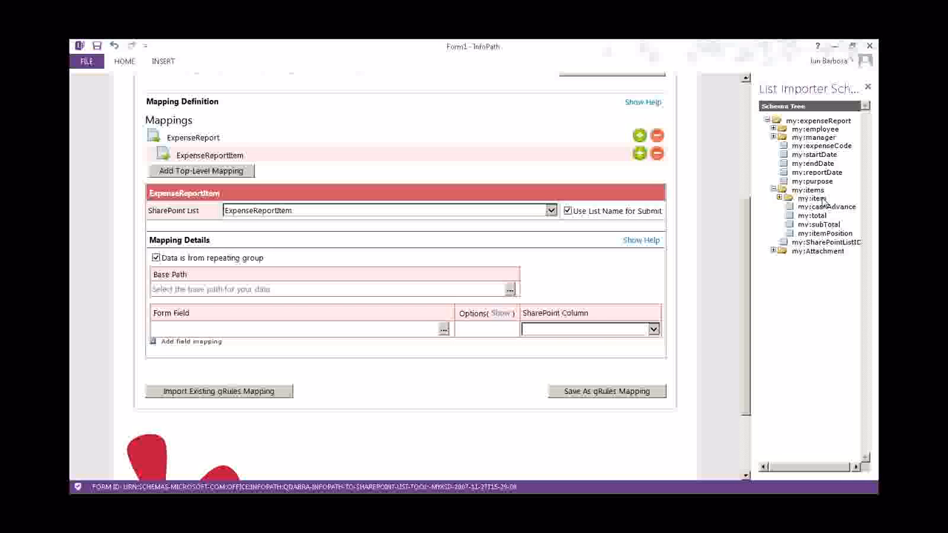
{"action": "double_click", "coordinate": [813, 199]}
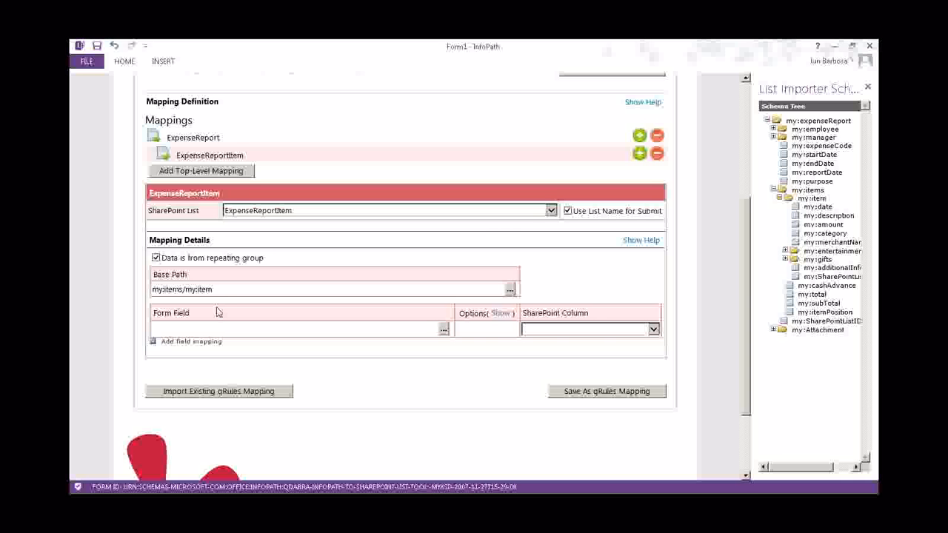
{"action": "left_click", "coordinate": [153, 341]}
Add more empty rows and map the first row's Date column to my:date
{"action": "left_click", "coordinate": [152, 359]}
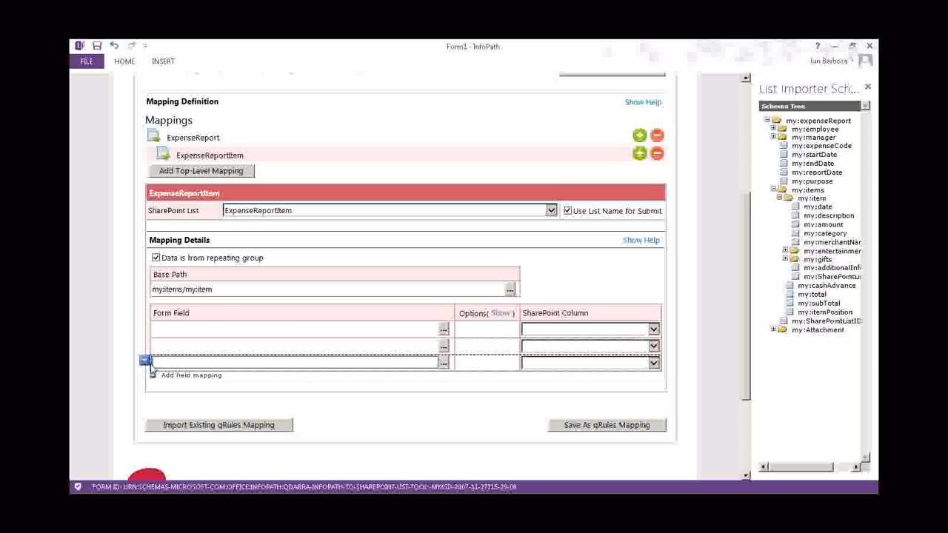
{"action": "left_click", "coordinate": [152, 376]}
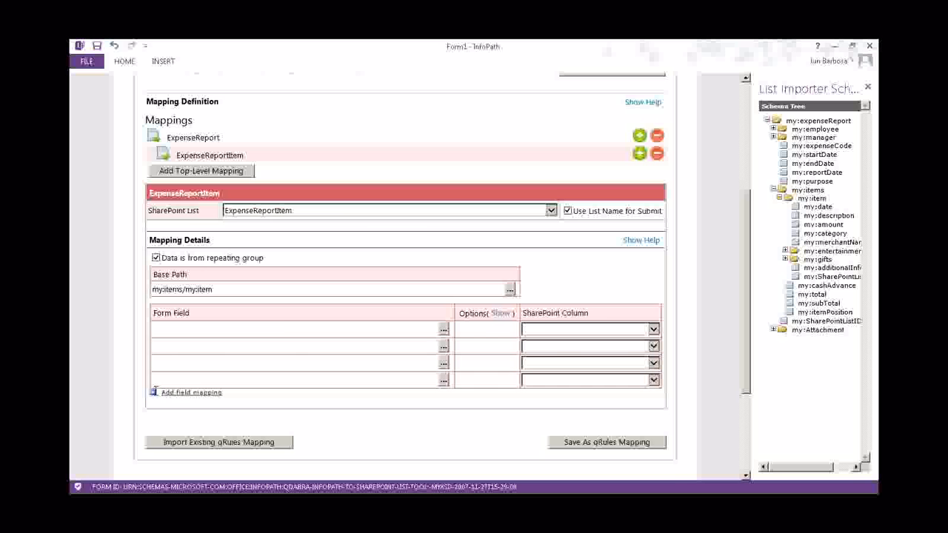
{"action": "left_click", "coordinate": [155, 392]}
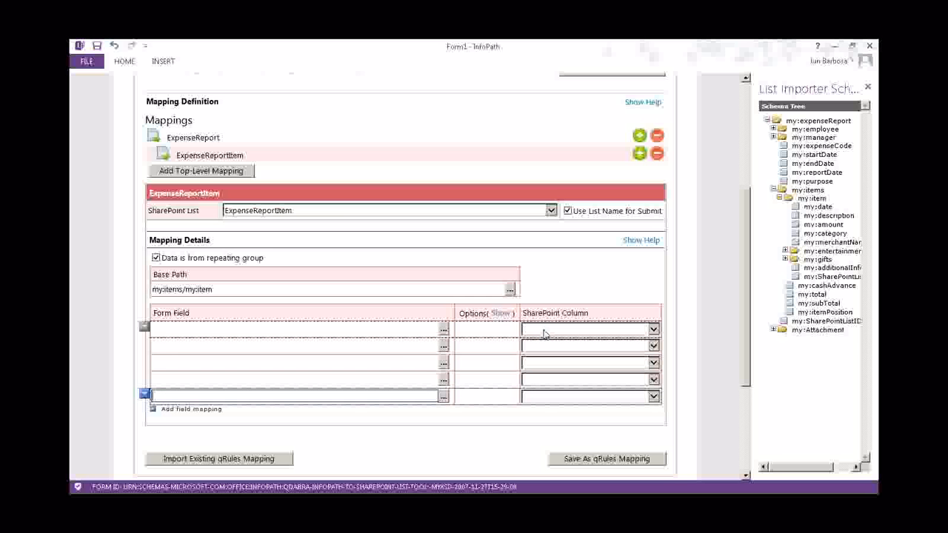
{"action": "left_click", "coordinate": [618, 329]}
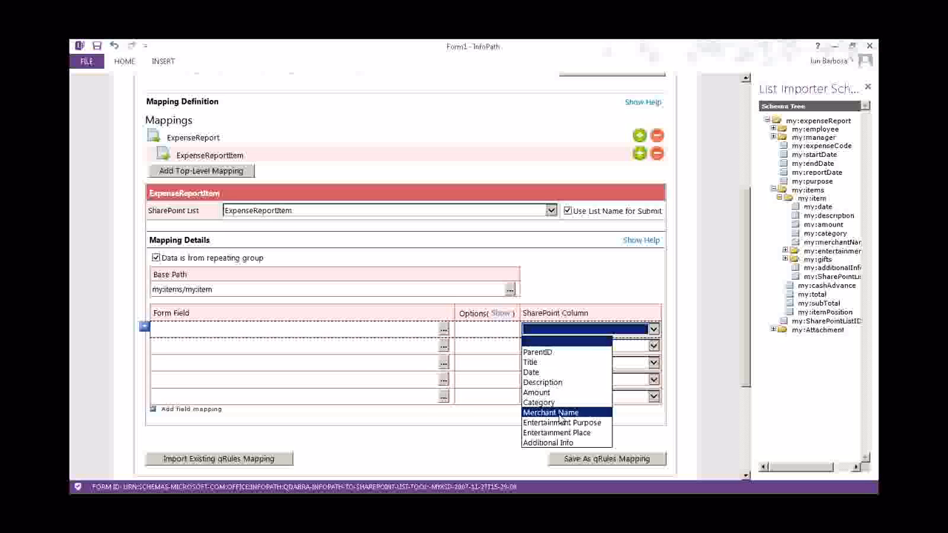
{"action": "left_click", "coordinate": [555, 372]}
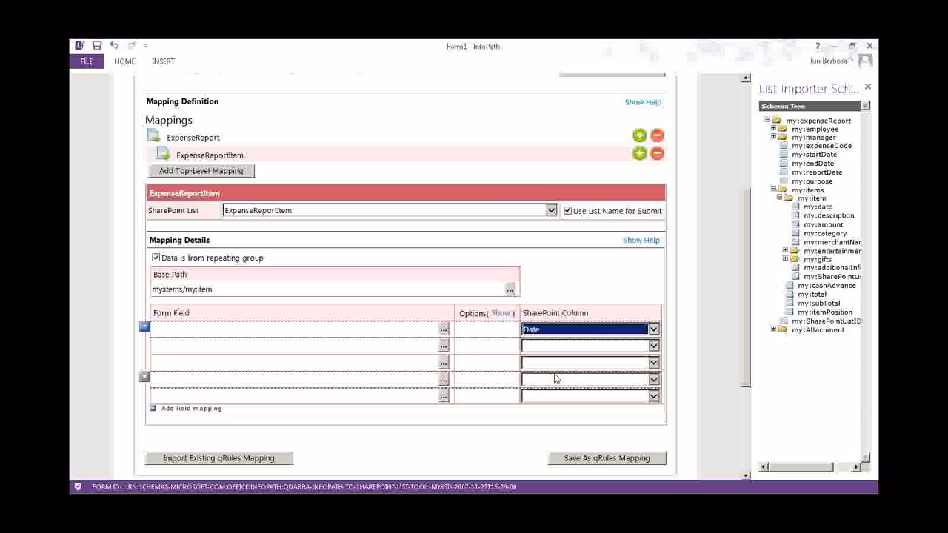
{"action": "left_click", "coordinate": [443, 328]}
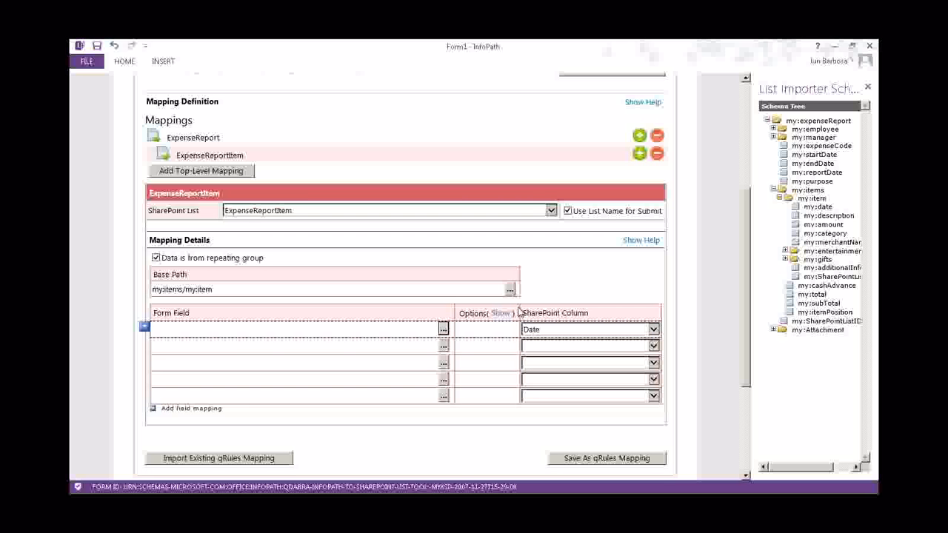
{"action": "double_click", "coordinate": [818, 207]}
Map Description to my:description and Amount to my:amount in rows two and three
{"action": "left_click", "coordinate": [622, 346]}
{"action": "left_click", "coordinate": [572, 400]}
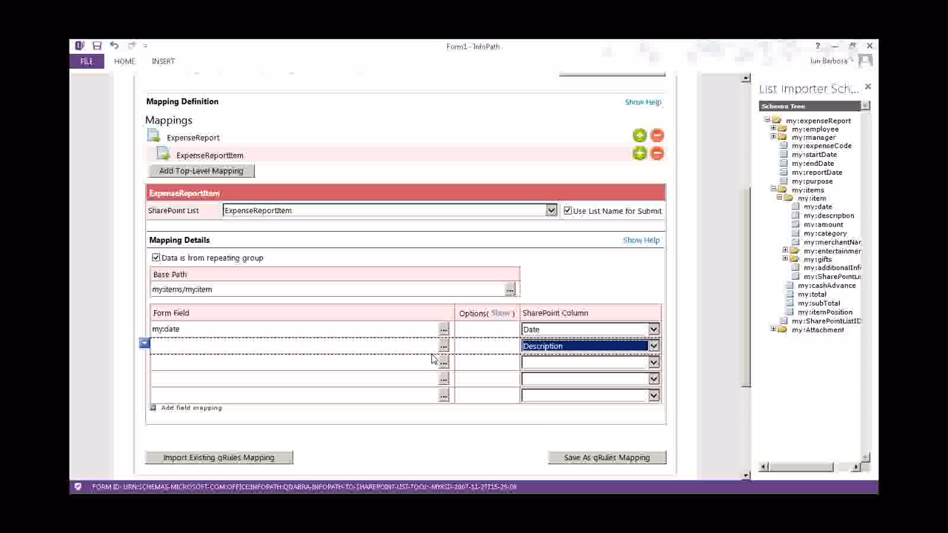
{"action": "left_click", "coordinate": [442, 346]}
{"action": "double_click", "coordinate": [807, 216]}
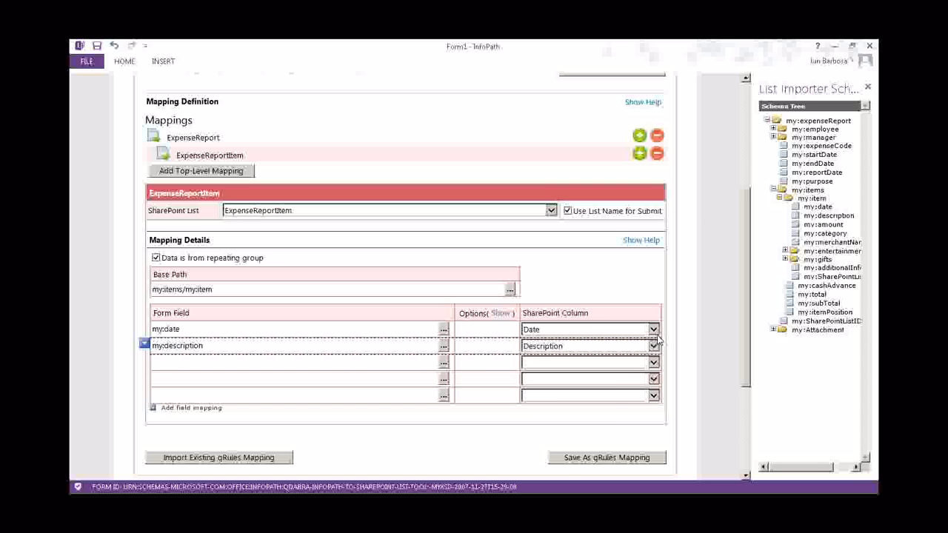
{"action": "left_click", "coordinate": [653, 362]}
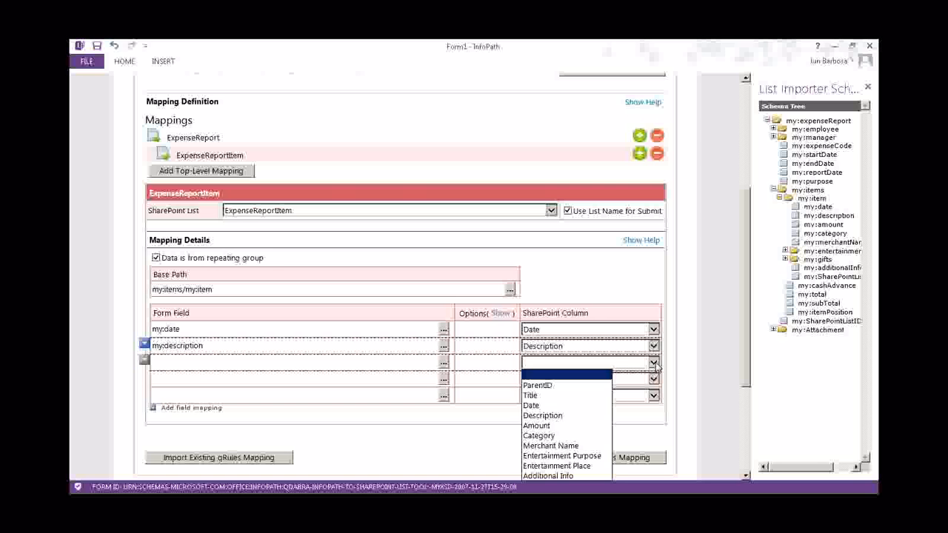
{"action": "left_click", "coordinate": [537, 425]}
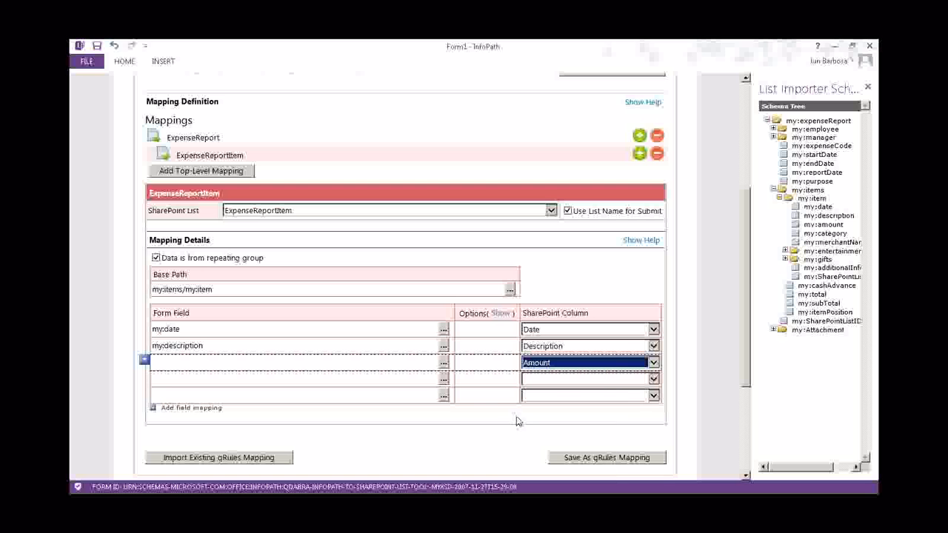
{"action": "left_click", "coordinate": [442, 362]}
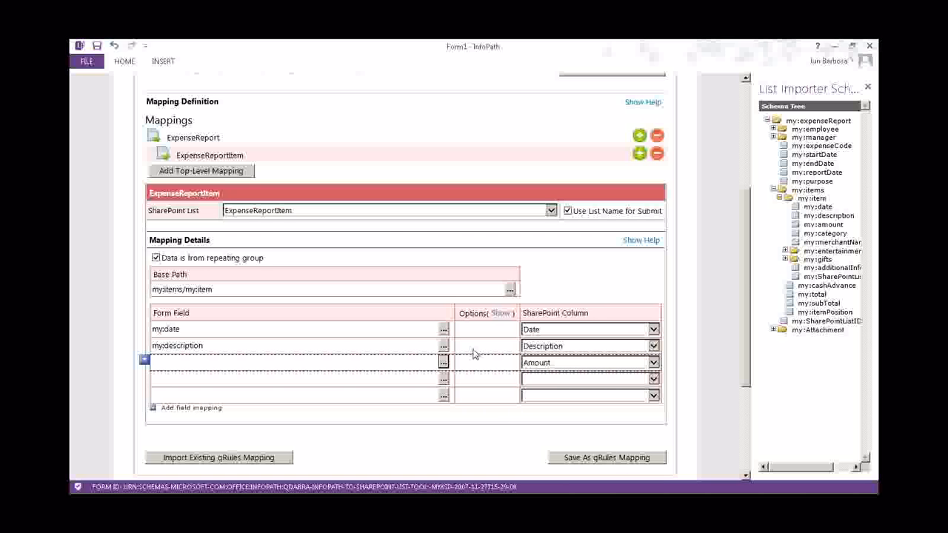
{"action": "left_click", "coordinate": [822, 225]}
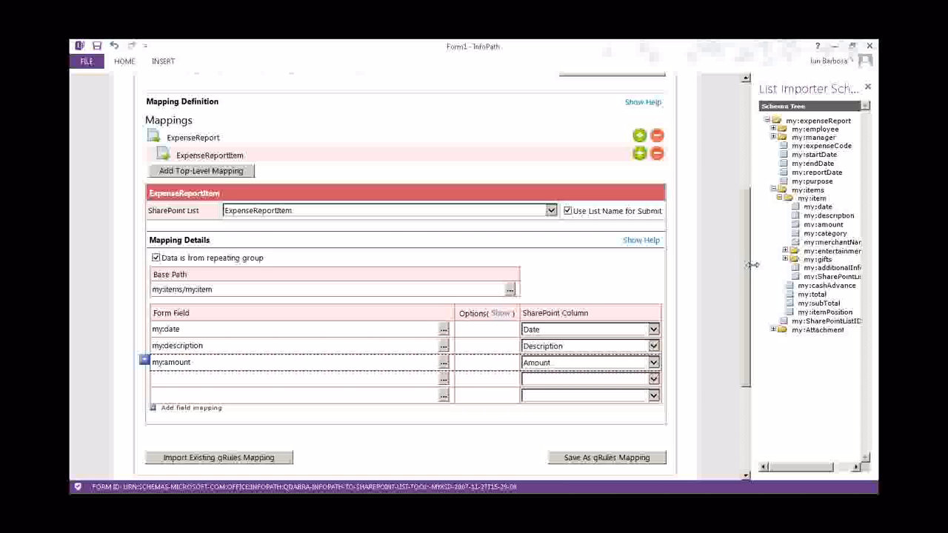
Map row four's Category column to my:category and add another empty row
{"action": "left_click", "coordinate": [631, 379]}
{"action": "left_click", "coordinate": [561, 330]}
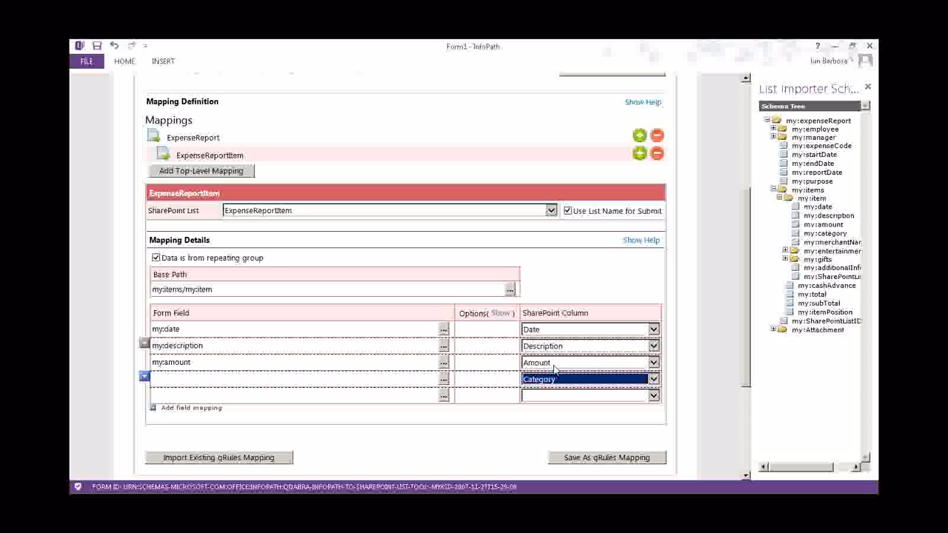
{"action": "left_click", "coordinate": [442, 378]}
{"action": "left_click", "coordinate": [825, 233]}
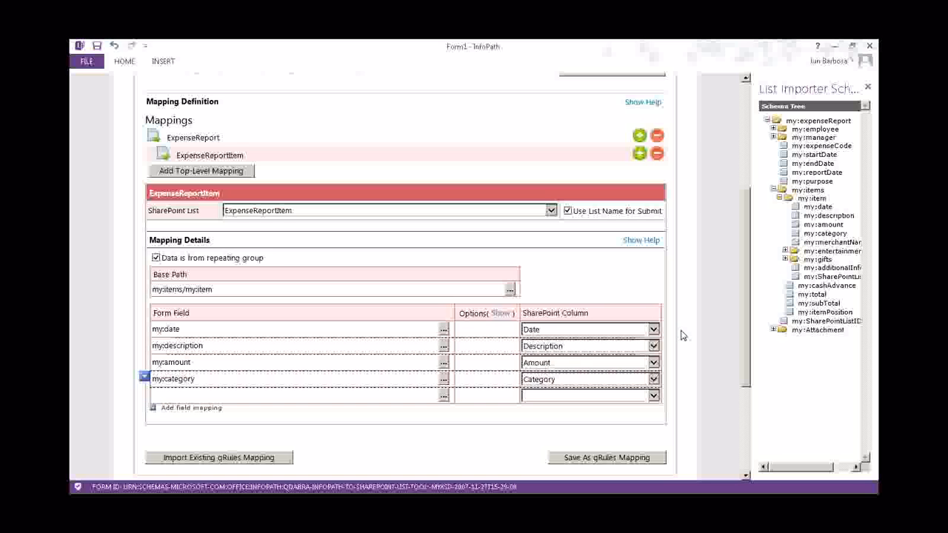
{"action": "left_click_drag", "start_coordinate": [747, 293], "coordinate": [747, 295]}
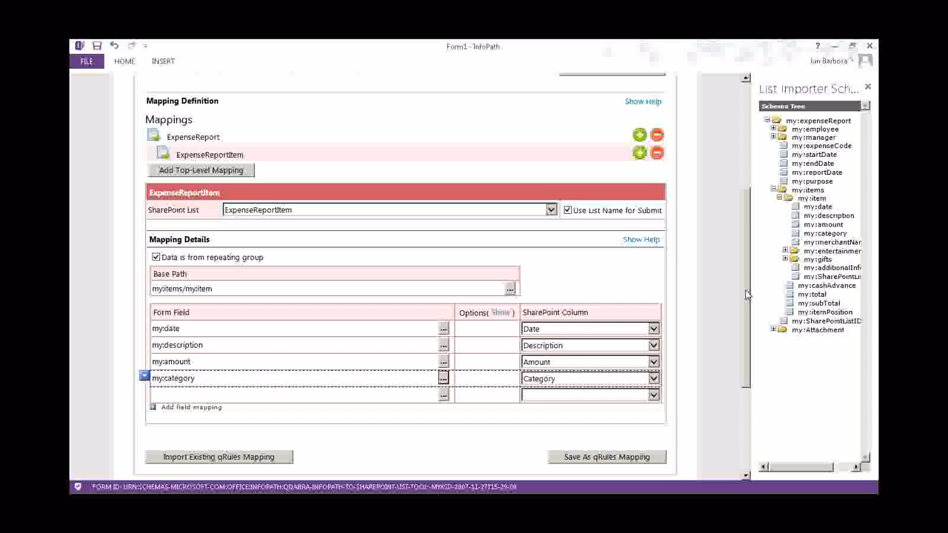
{"action": "scroll", "coordinate": [187, 357], "scroll_direction": "down", "scroll_amount": 2}
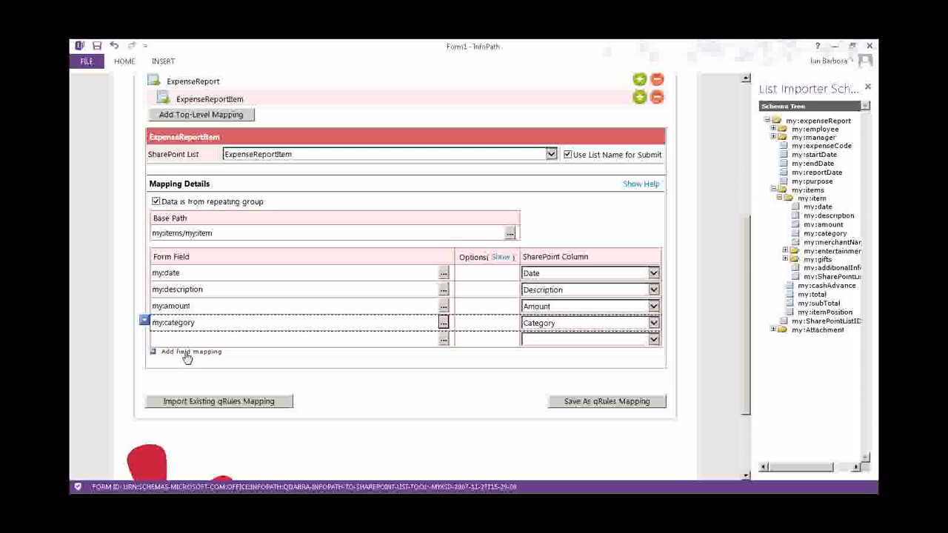
{"action": "left_click", "coordinate": [187, 353]}
Add a row flagged as Id and map it to my:SharePointListID
{"action": "left_click", "coordinate": [185, 368]}
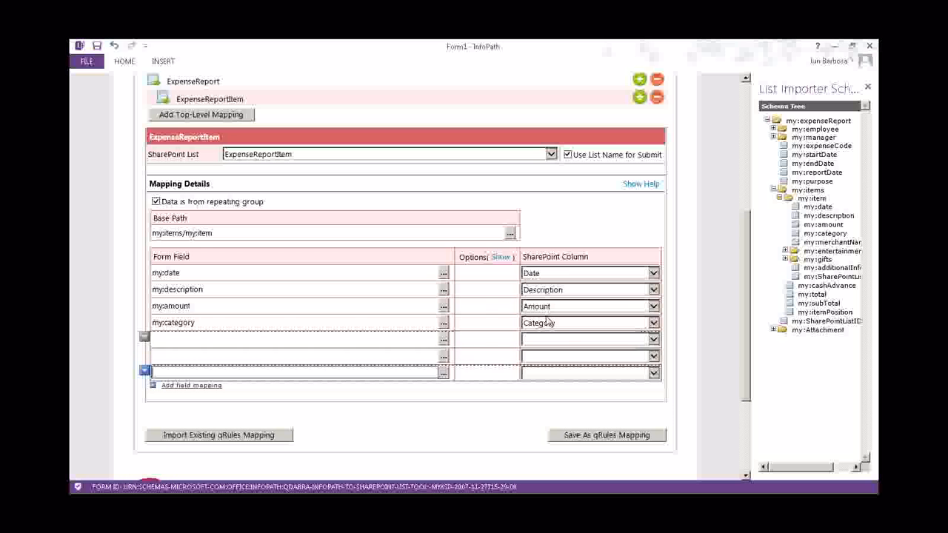
{"action": "left_click", "coordinate": [503, 258]}
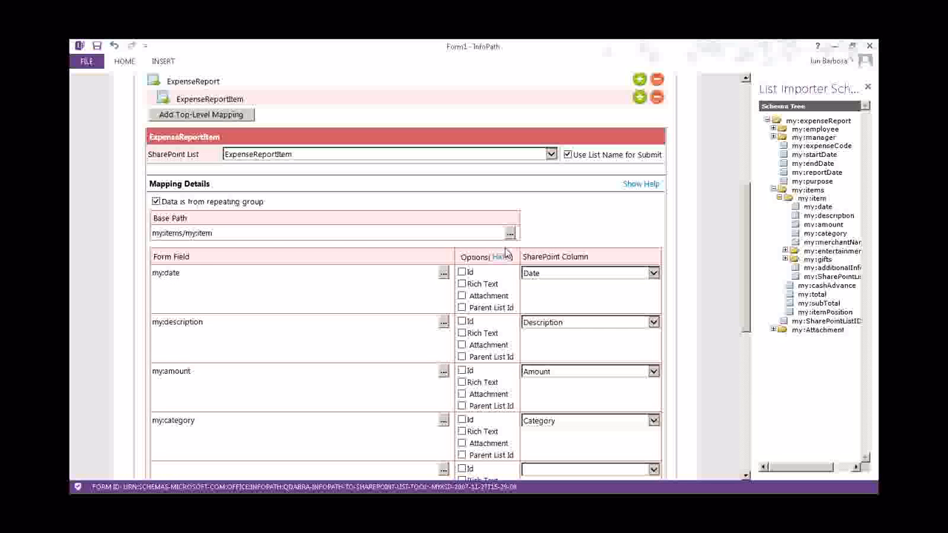
{"action": "scroll", "coordinate": [506, 254], "scroll_direction": "down", "scroll_amount": 5}
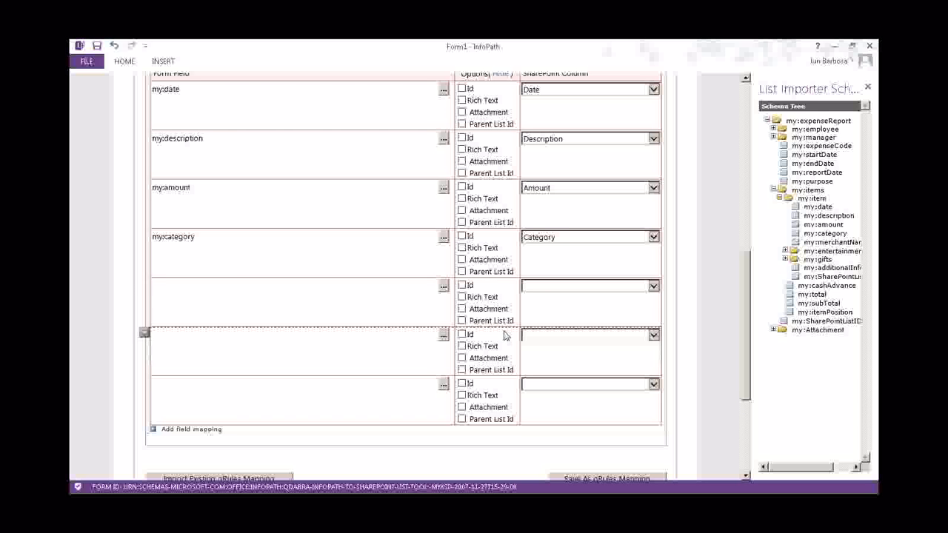
{"action": "left_click", "coordinate": [462, 286]}
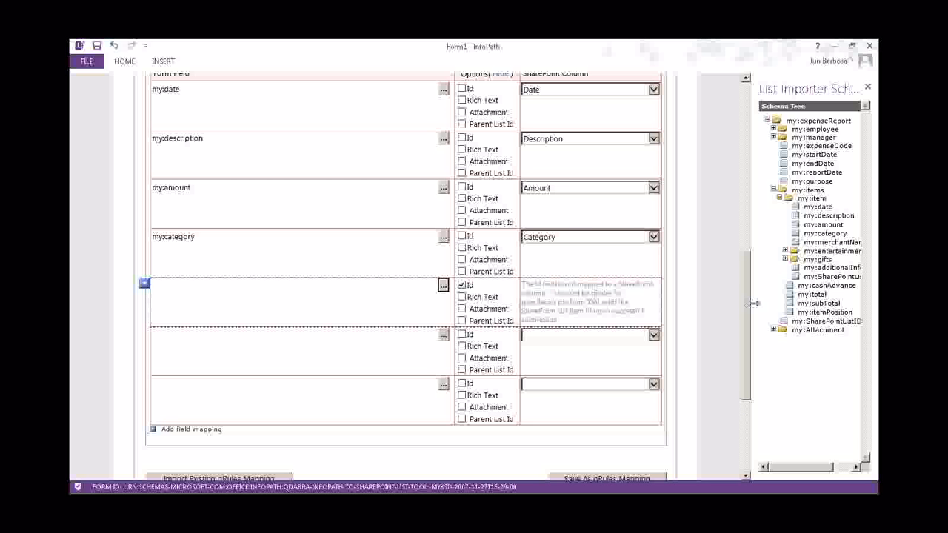
{"action": "left_click", "coordinate": [799, 323]}
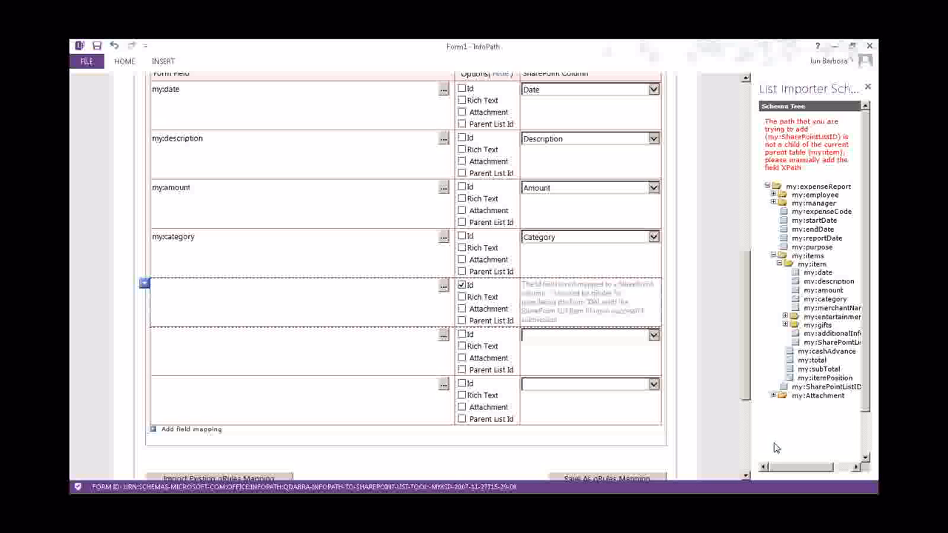
{"action": "left_click_drag", "start_coordinate": [780, 470], "coordinate": [796, 472]}
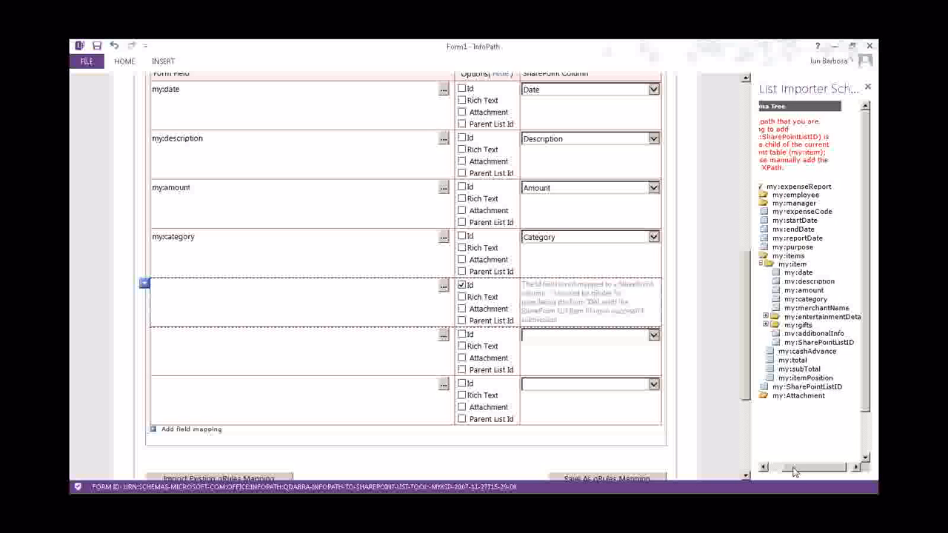
{"action": "double_click", "coordinate": [823, 343]}
{"action": "left_click", "coordinate": [271, 280]}
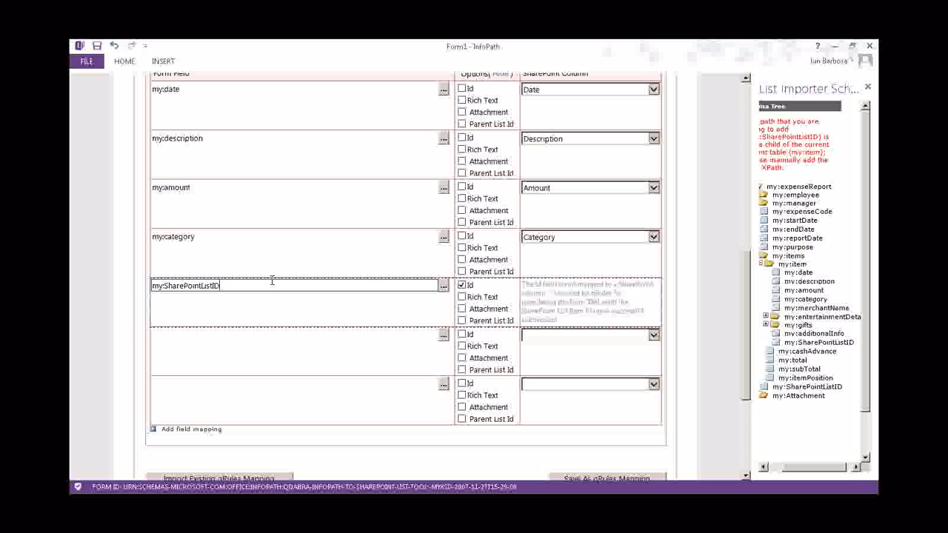
Flag the next row as Parent List Id and map it to the ParentID column
{"action": "left_click", "coordinate": [373, 346]}
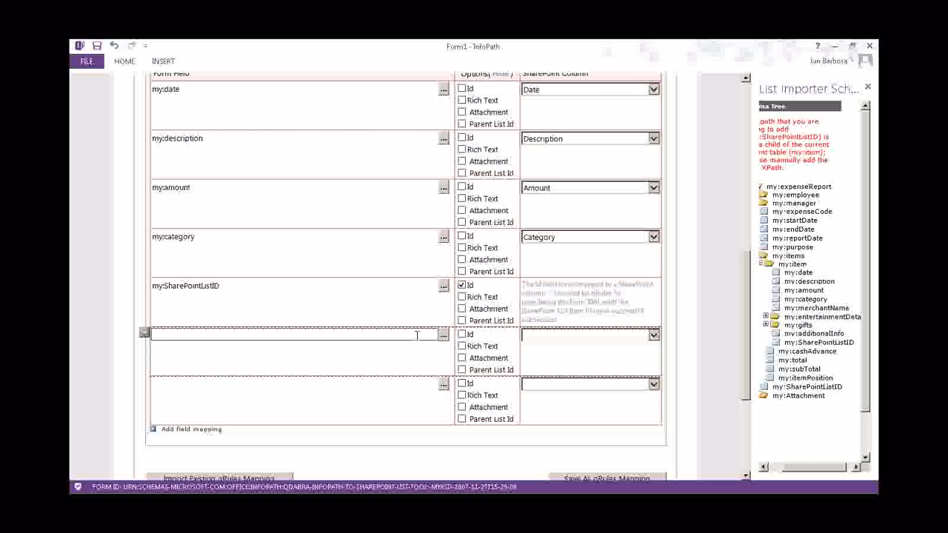
{"action": "left_click", "coordinate": [462, 370]}
{"action": "left_click", "coordinate": [551, 335]}
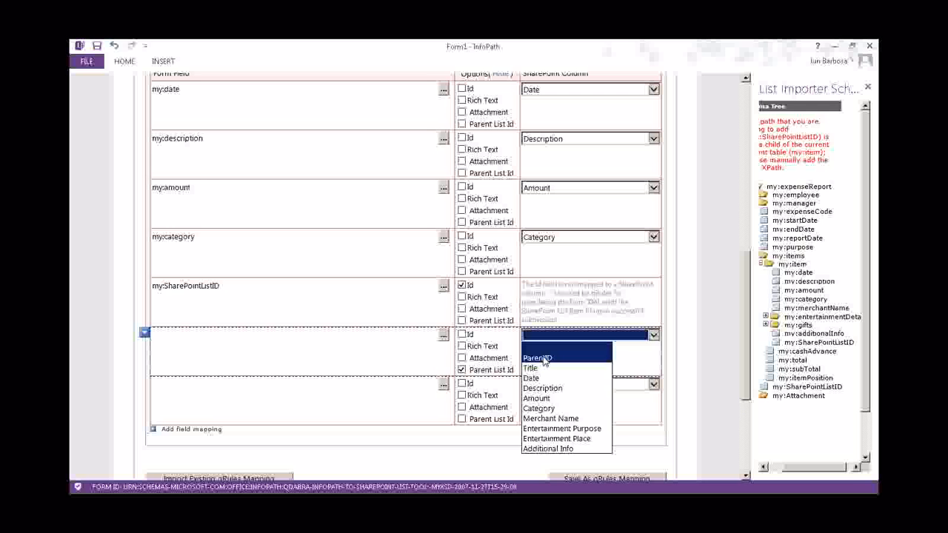
{"action": "left_click", "coordinate": [543, 359]}
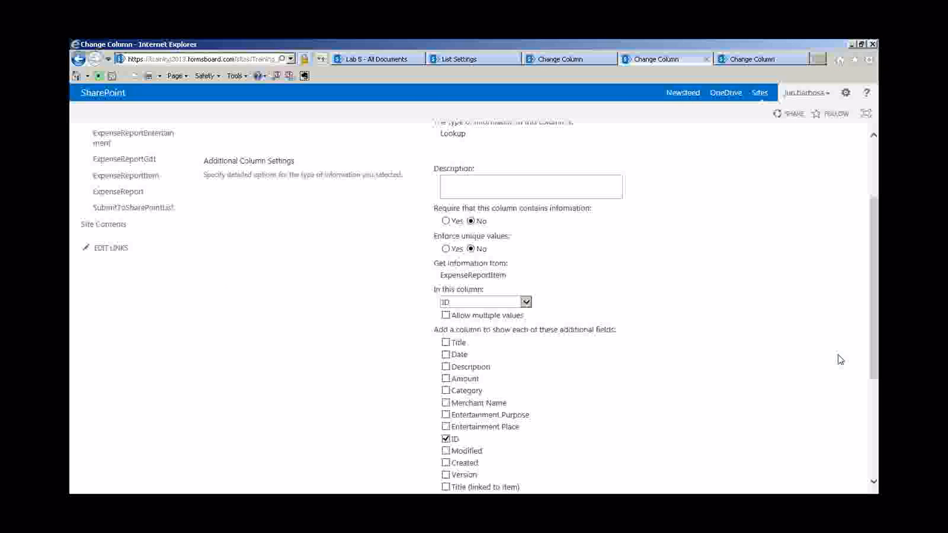
Scroll to the top of ParentID's Edit Column page to see its lookup settings
{"action": "scroll", "coordinate": [578, 256], "scroll_direction": "up", "scroll_amount": 1}
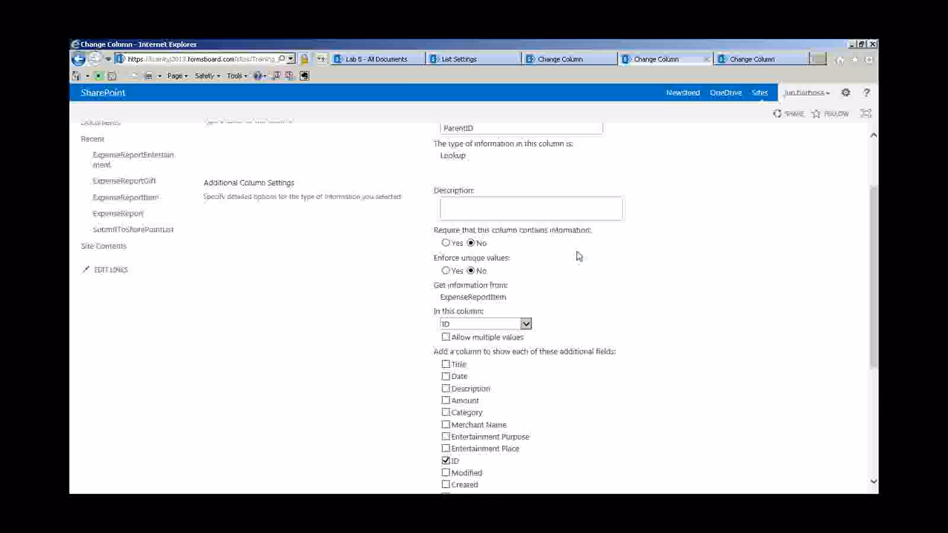
{"action": "scroll", "coordinate": [578, 257], "scroll_direction": "up", "scroll_amount": 2}
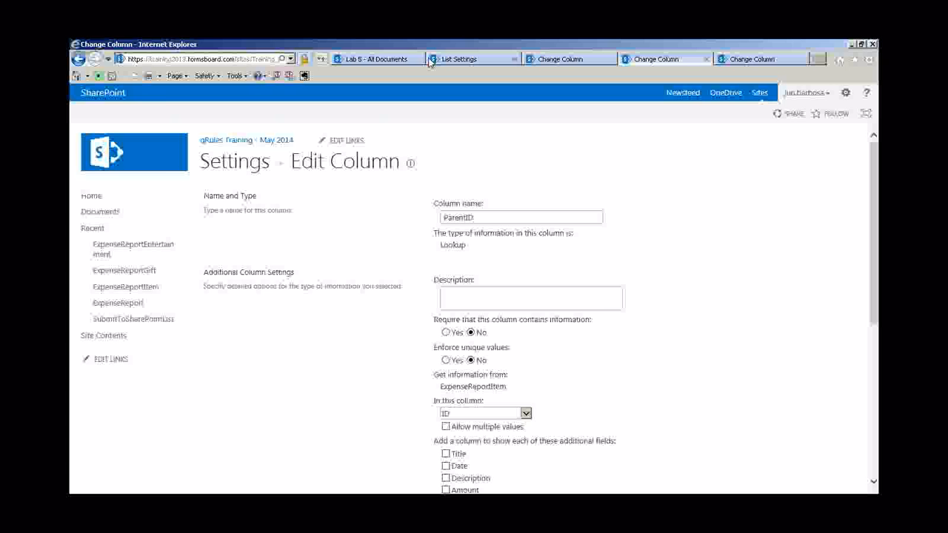
Open the ExpenseReportItem list settings, review its Columns, then return to the InfoPath mapping form
{"action": "left_click", "coordinate": [420, 59]}
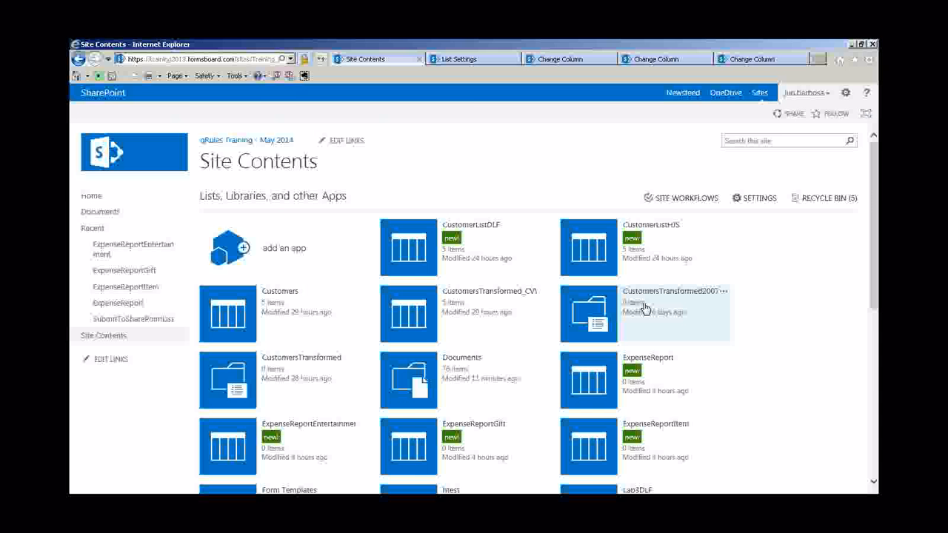
{"action": "scroll", "coordinate": [646, 309], "scroll_direction": "down", "scroll_amount": 3}
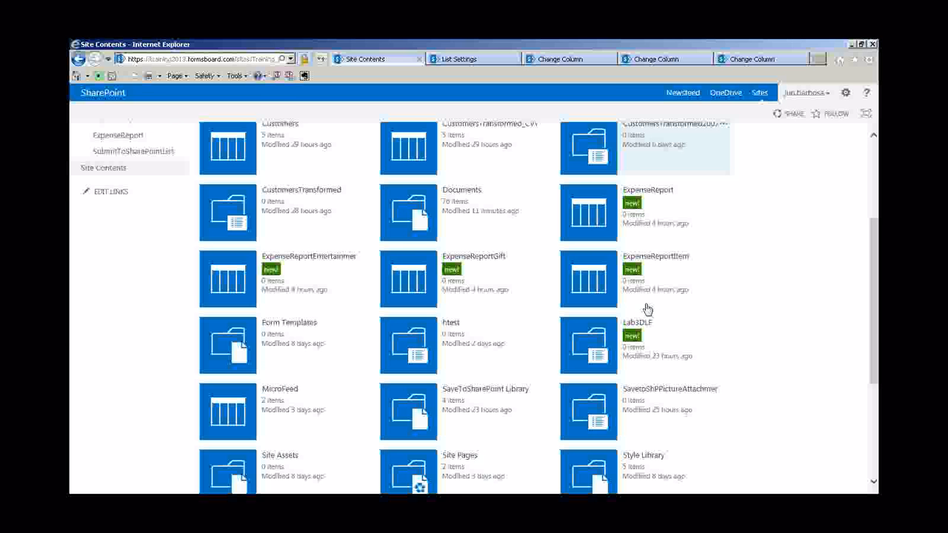
{"action": "left_click", "coordinate": [590, 278]}
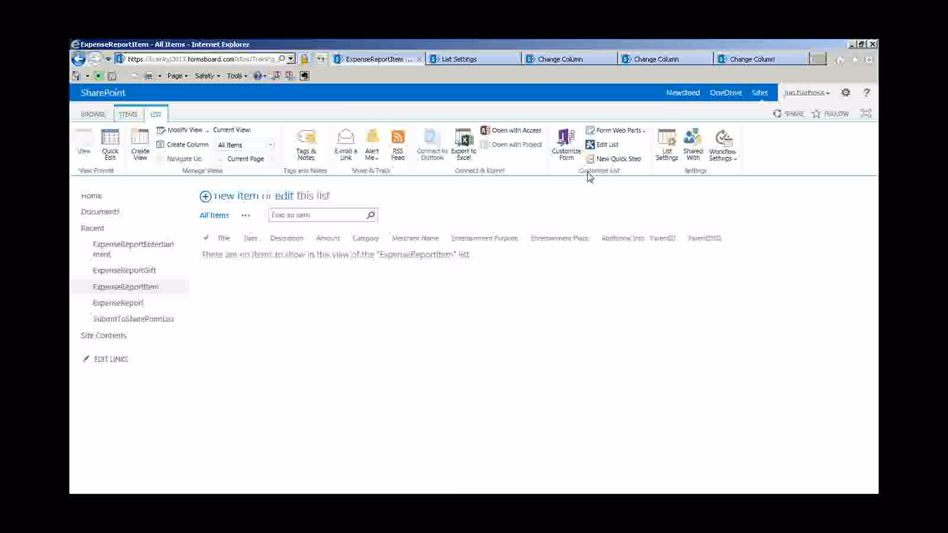
{"action": "left_click", "coordinate": [673, 152]}
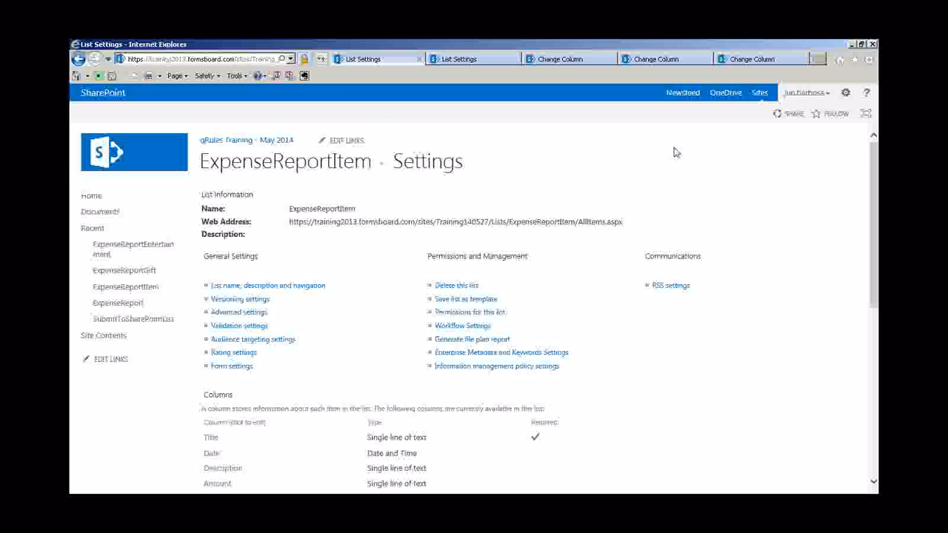
{"action": "scroll", "coordinate": [471, 282], "scroll_direction": "down", "scroll_amount": 1}
{"action": "scroll", "coordinate": [471, 282], "scroll_direction": "down", "scroll_amount": 4}
{"action": "left_click_drag", "start_coordinate": [394, 351], "coordinate": [204, 350]}
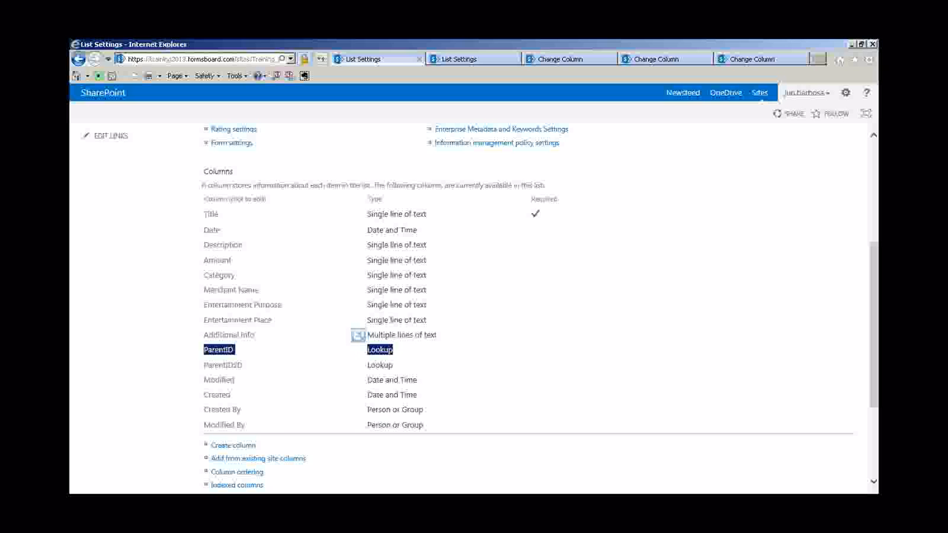
{"action": "key", "text": "alt+Tab"}
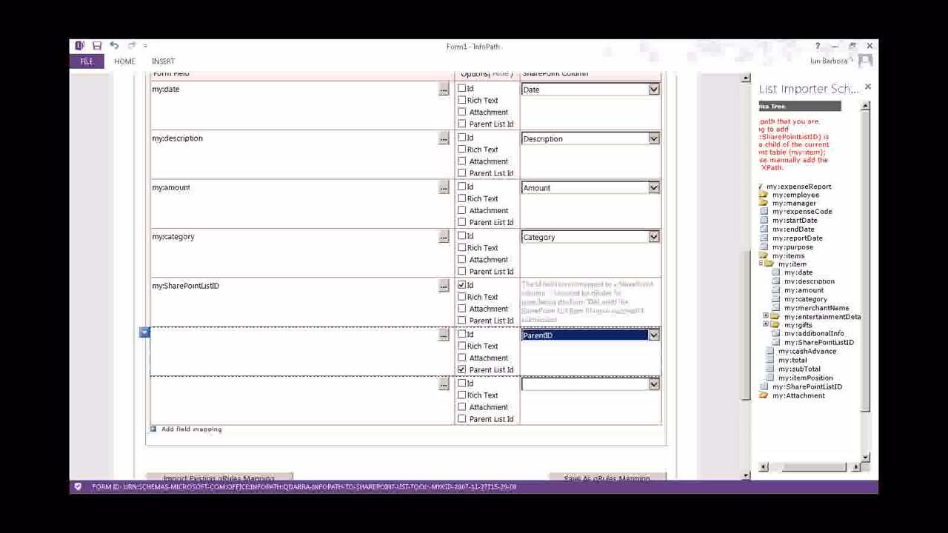
Map the last empty ExpenseReportItem row to the Additional Info column, then return to the Expense Report design
{"action": "left_click", "coordinate": [713, 282]}
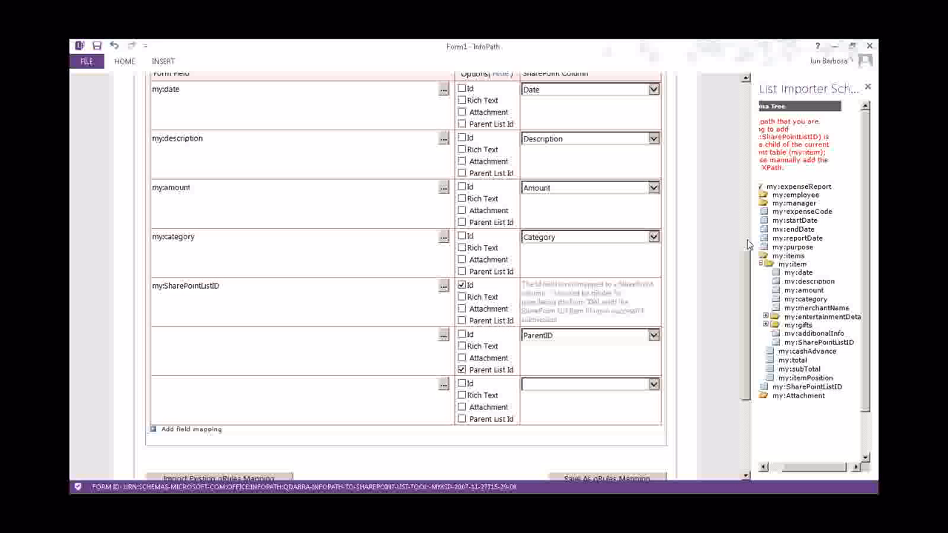
{"action": "left_click_drag", "start_coordinate": [820, 472], "coordinate": [802, 471]}
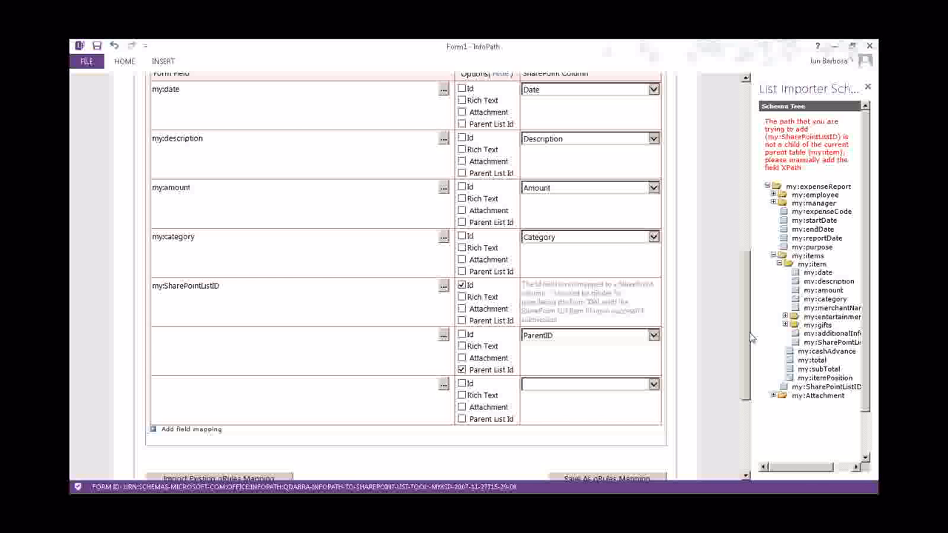
{"action": "left_click_drag", "start_coordinate": [750, 338], "coordinate": [748, 361]}
{"action": "left_click", "coordinate": [568, 326]}
{"action": "left_click", "coordinate": [548, 441]}
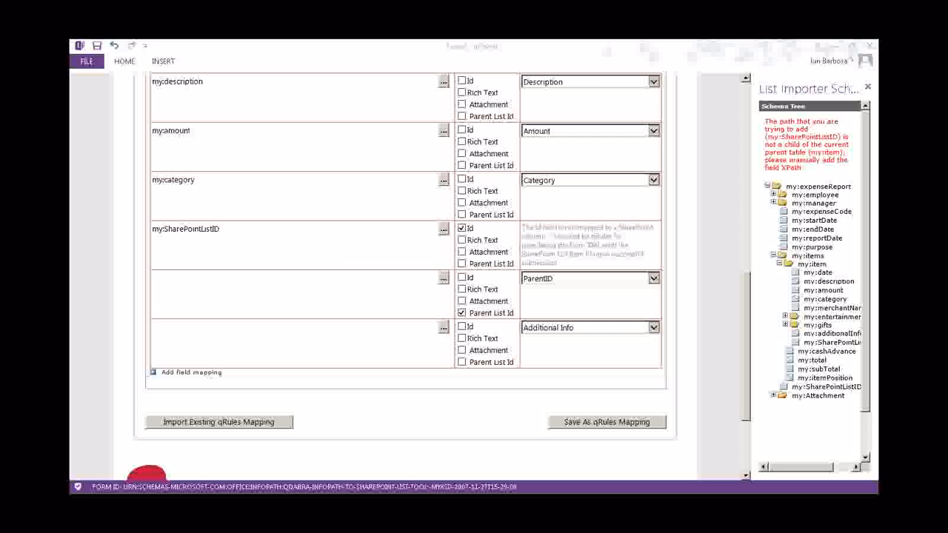
{"action": "key", "text": "alt+Tab"}
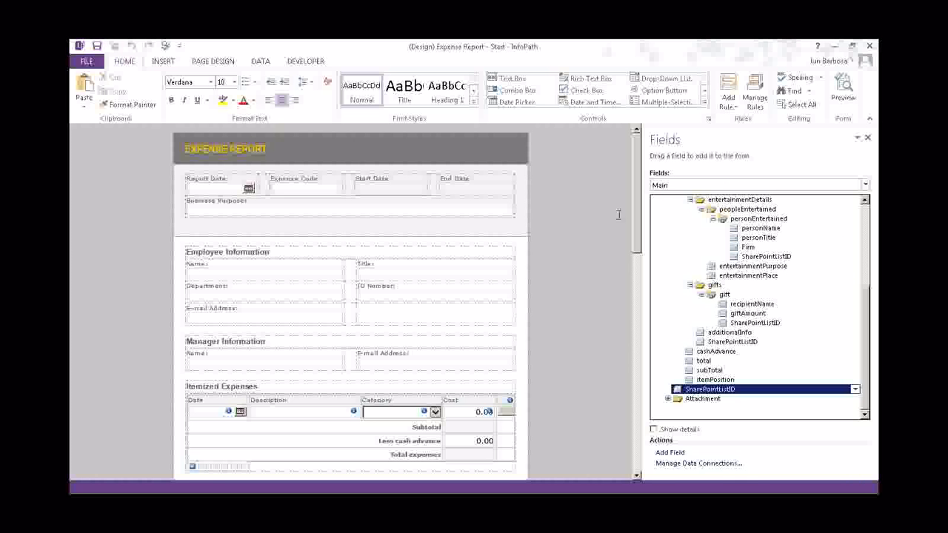
Check the Additional Information field name in design view and turn on Rich Text for the row
{"action": "scroll", "coordinate": [622, 267], "scroll_direction": "down", "scroll_amount": 10}
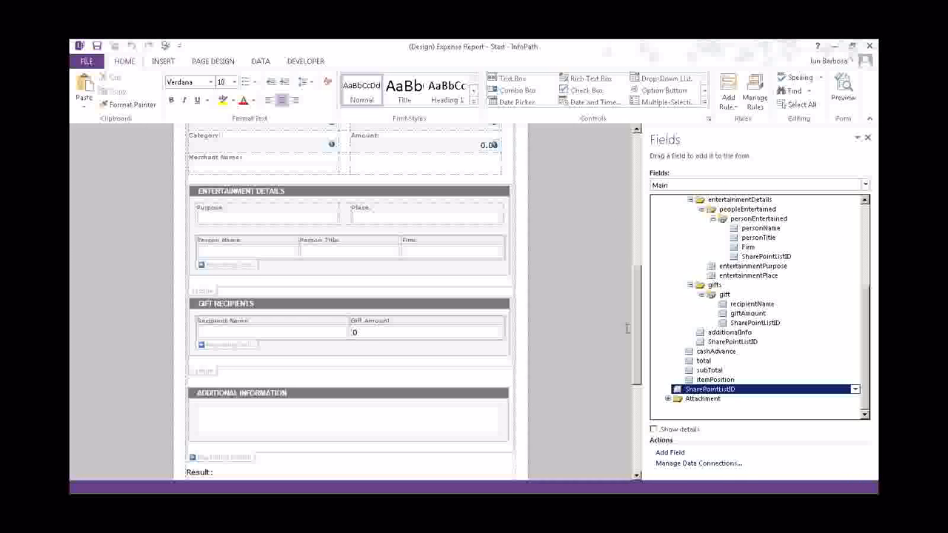
{"action": "scroll", "coordinate": [311, 320], "scroll_direction": "down", "scroll_amount": 3}
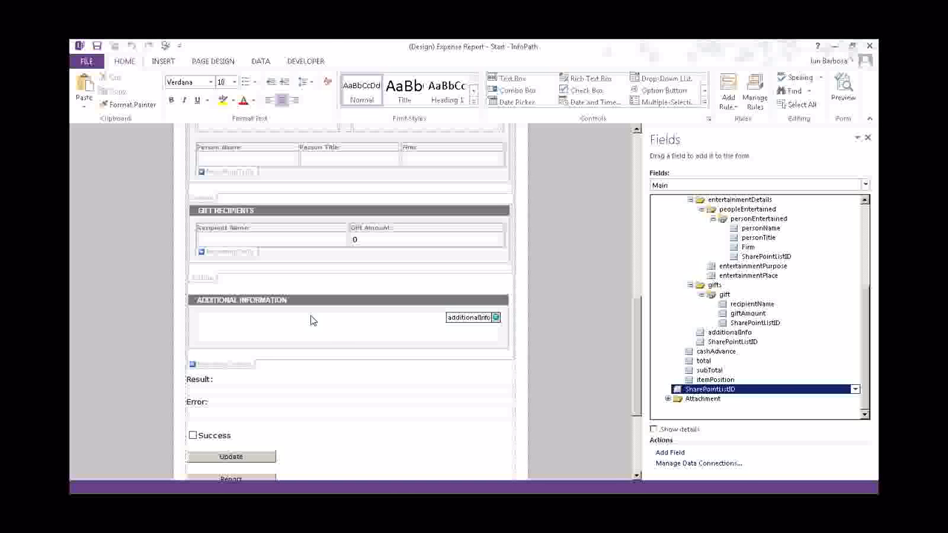
{"action": "left_click", "coordinate": [311, 319]}
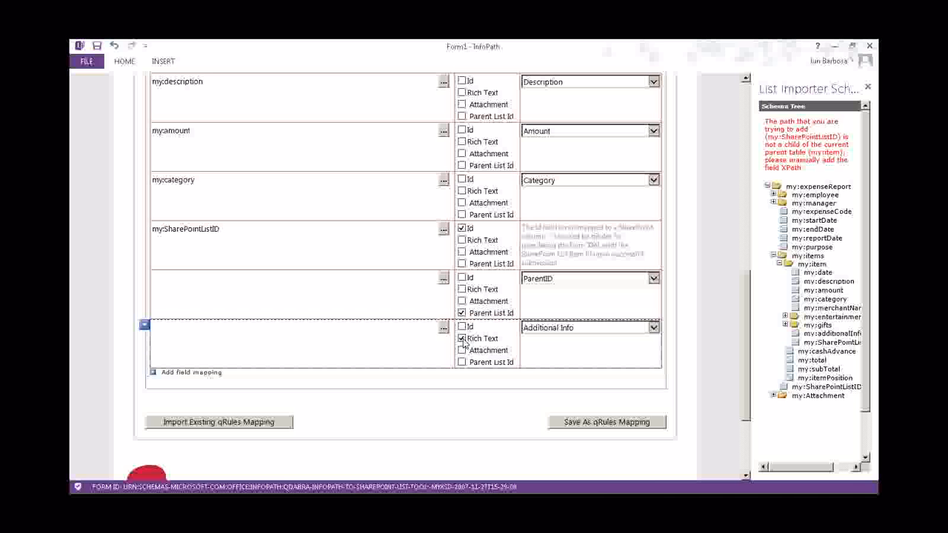
{"action": "left_click", "coordinate": [461, 338]}
Set my:additionalInfo from the Schema Tree as the row's form field
{"action": "left_click", "coordinate": [444, 328]}
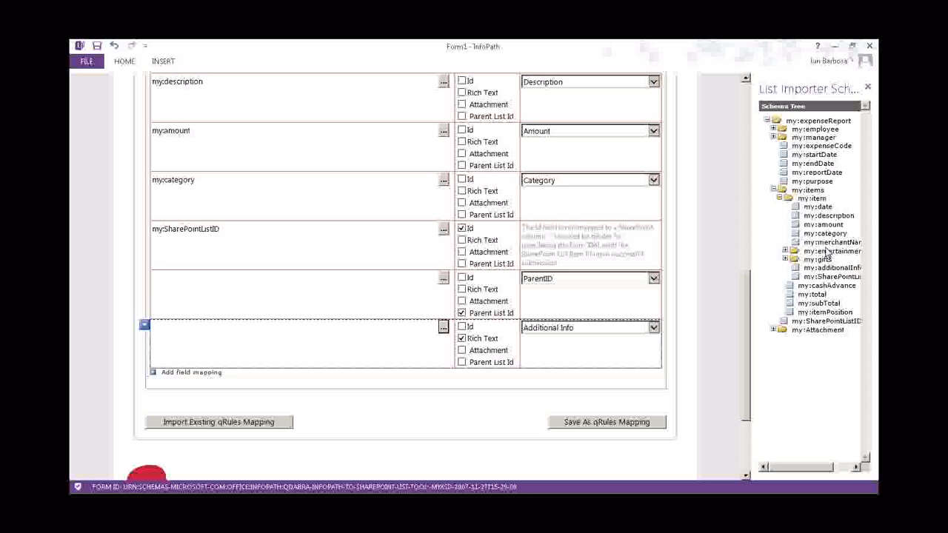
{"action": "double_click", "coordinate": [827, 268]}
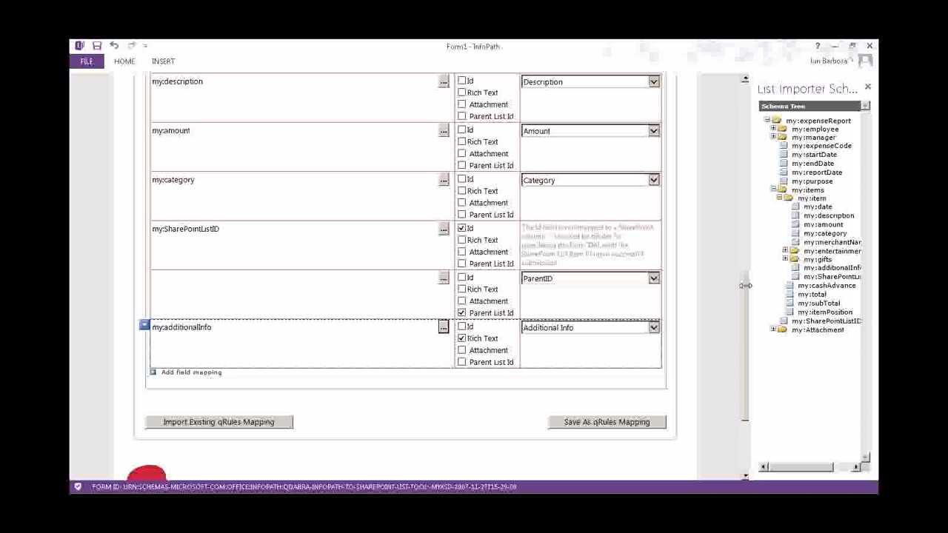
{"action": "left_click_drag", "start_coordinate": [744, 285], "coordinate": [703, 284]}
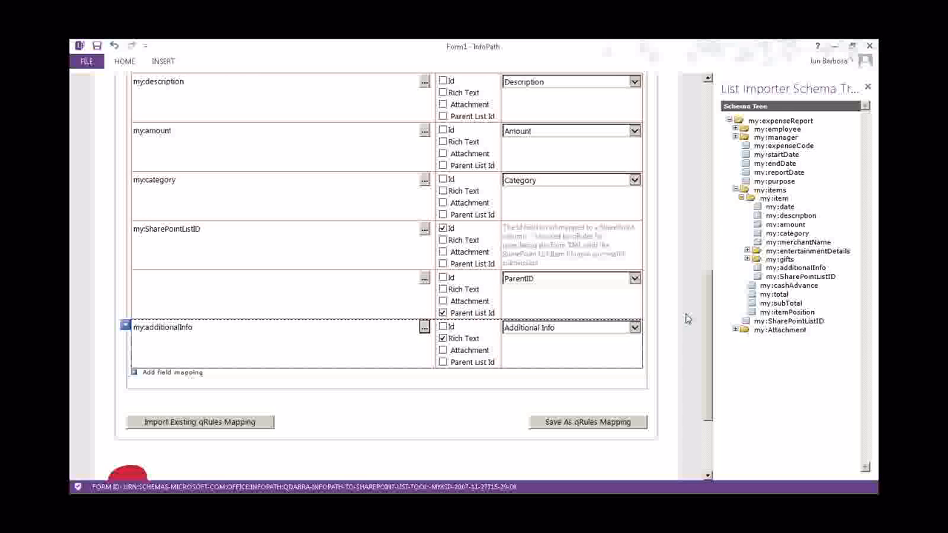
{"action": "scroll", "coordinate": [687, 318], "scroll_direction": "up", "scroll_amount": 2}
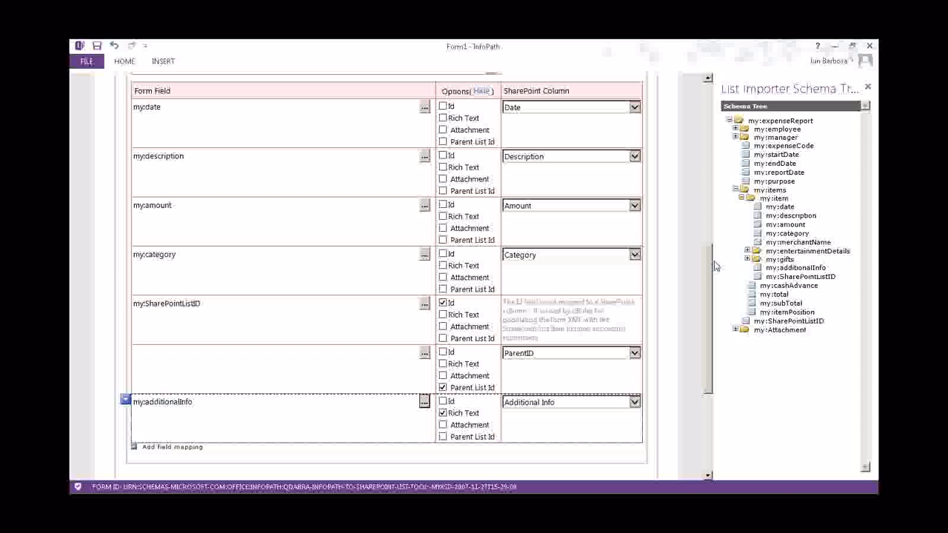
{"action": "left_click_drag", "start_coordinate": [715, 266], "coordinate": [717, 276]}
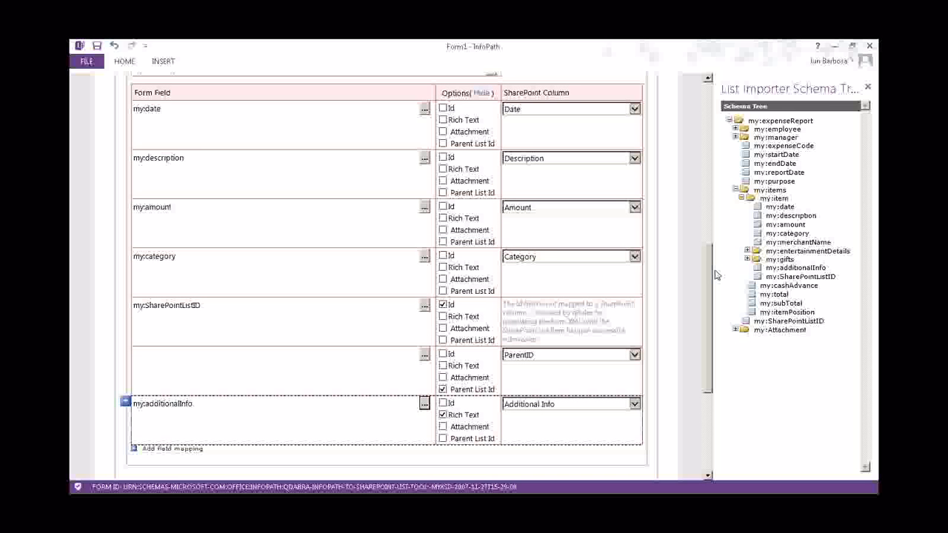
{"action": "scroll", "coordinate": [313, 319], "scroll_direction": "up", "scroll_amount": 10}
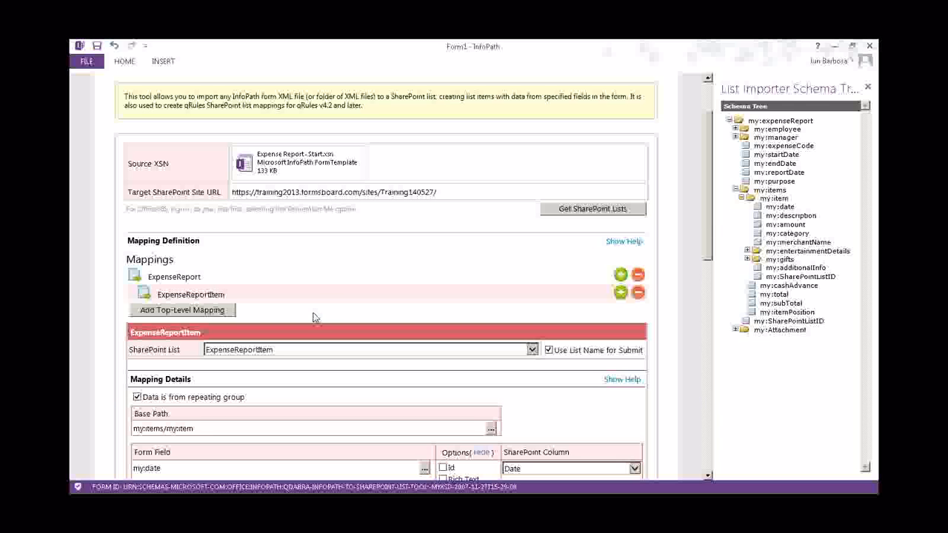
Add two child mappings under ExpenseReportItem and link the first to ExpenseReportGift
{"action": "left_click", "coordinate": [620, 293]}
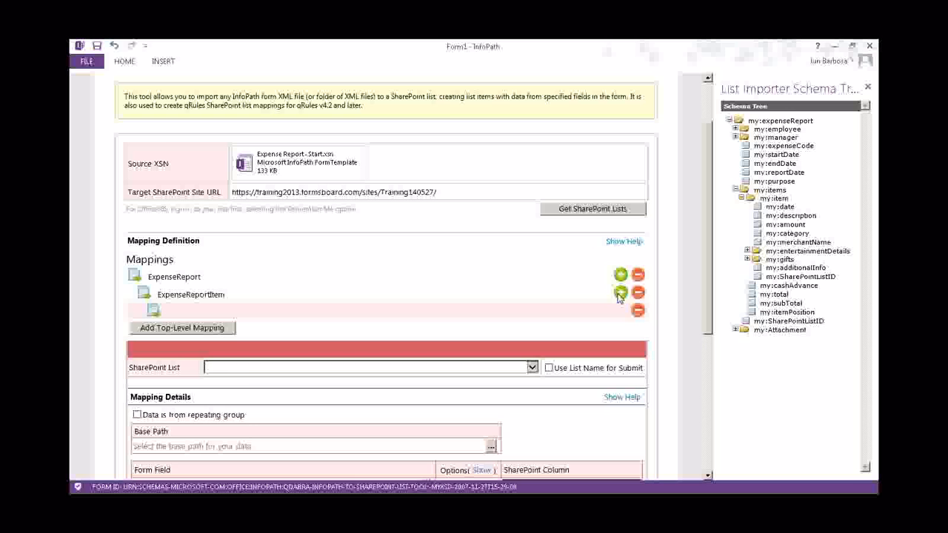
{"action": "left_click", "coordinate": [620, 293]}
{"action": "scroll", "coordinate": [457, 332], "scroll_direction": "down", "scroll_amount": 2}
{"action": "left_click", "coordinate": [447, 265]}
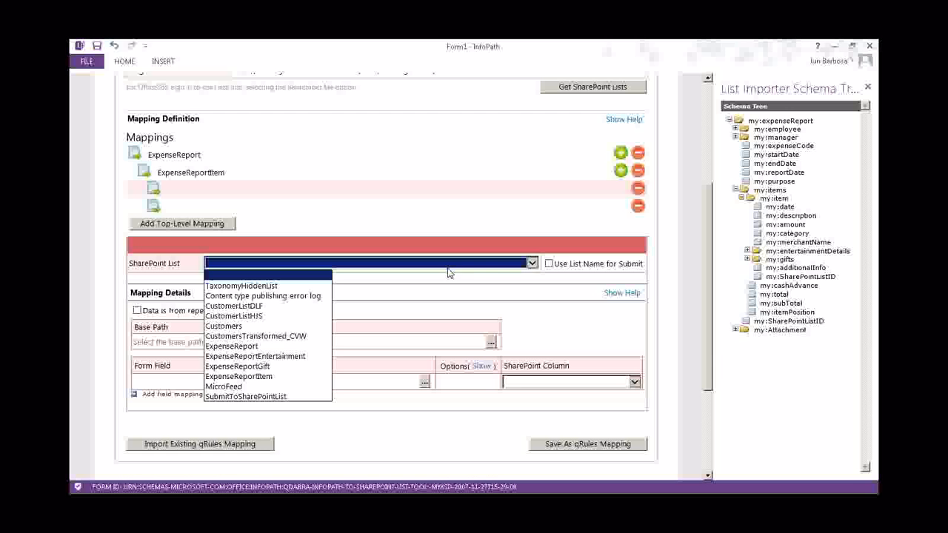
{"action": "left_click", "coordinate": [244, 366]}
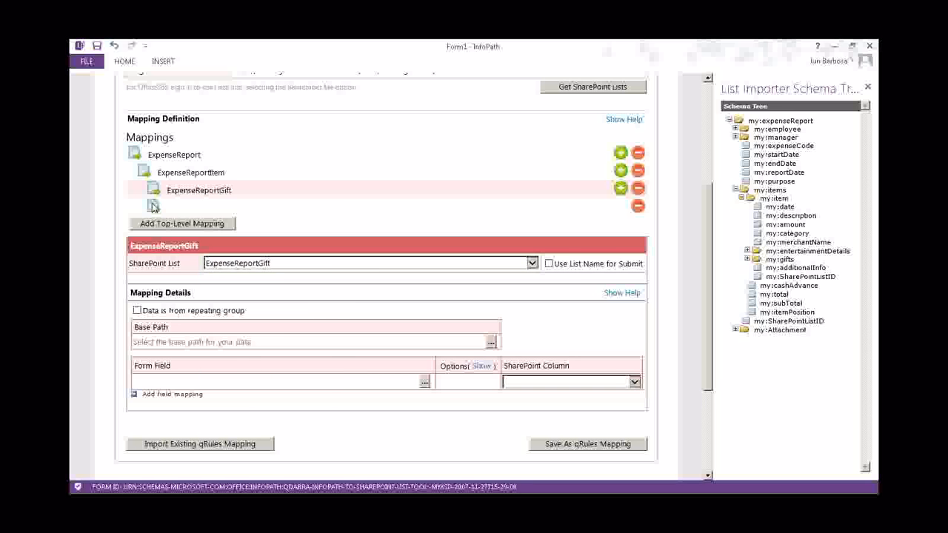
Link the fourth mapping to the ExpenseReportEntertainment list
{"action": "left_click", "coordinate": [156, 206]}
{"action": "left_click", "coordinate": [378, 265]}
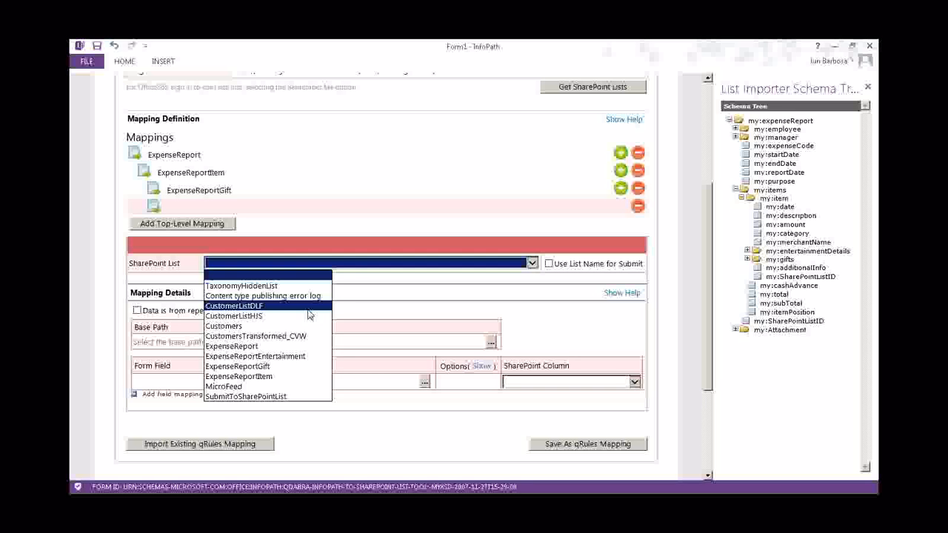
{"action": "left_click", "coordinate": [274, 357]}
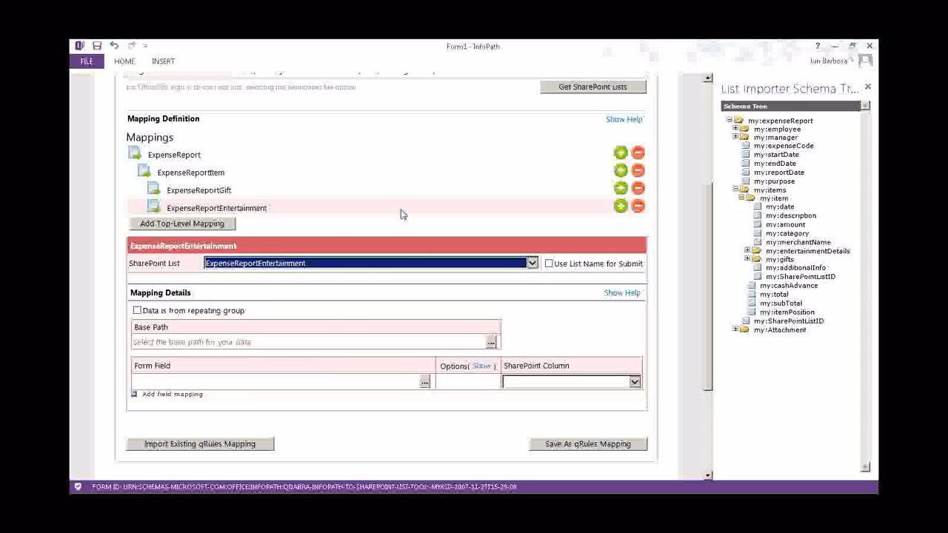
{"action": "left_click", "coordinate": [225, 210]}
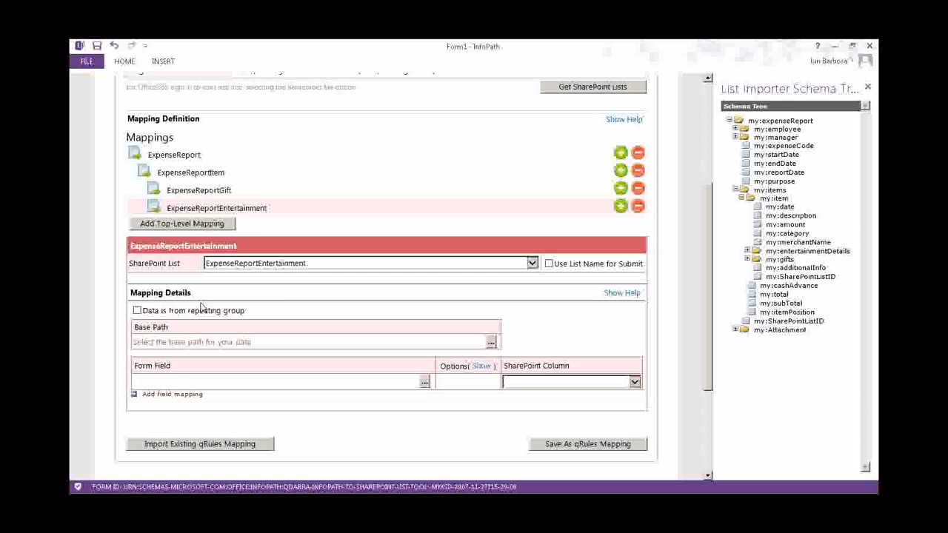
Use the list name, mark it as a repeating group, and set the base path to personEntertained
{"action": "left_click", "coordinate": [548, 264]}
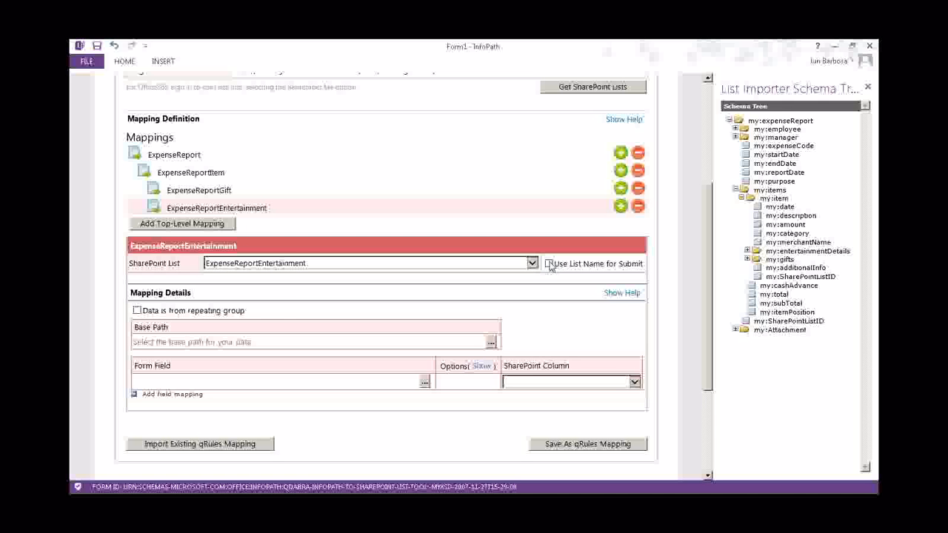
{"action": "left_click", "coordinate": [137, 310]}
{"action": "left_click", "coordinate": [491, 342]}
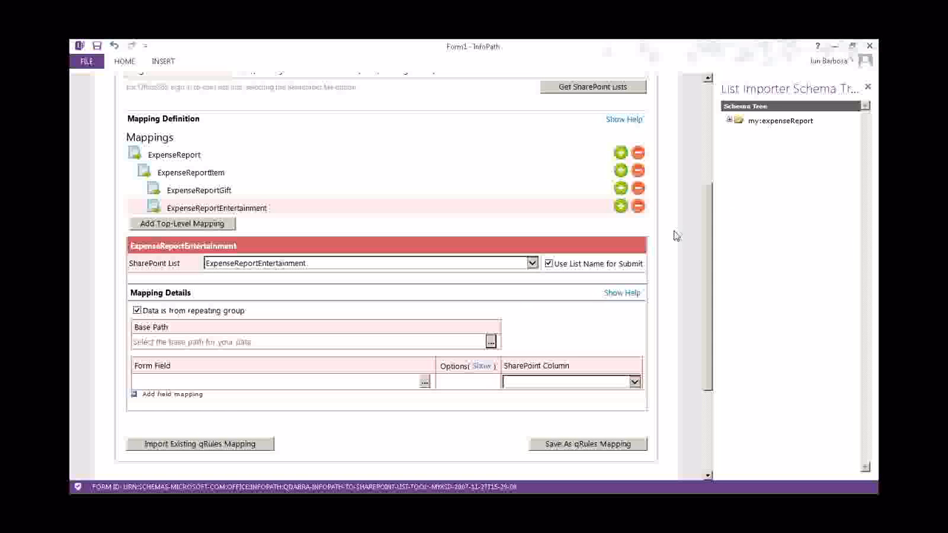
{"action": "left_click", "coordinate": [729, 120]}
{"action": "left_click", "coordinate": [736, 191]}
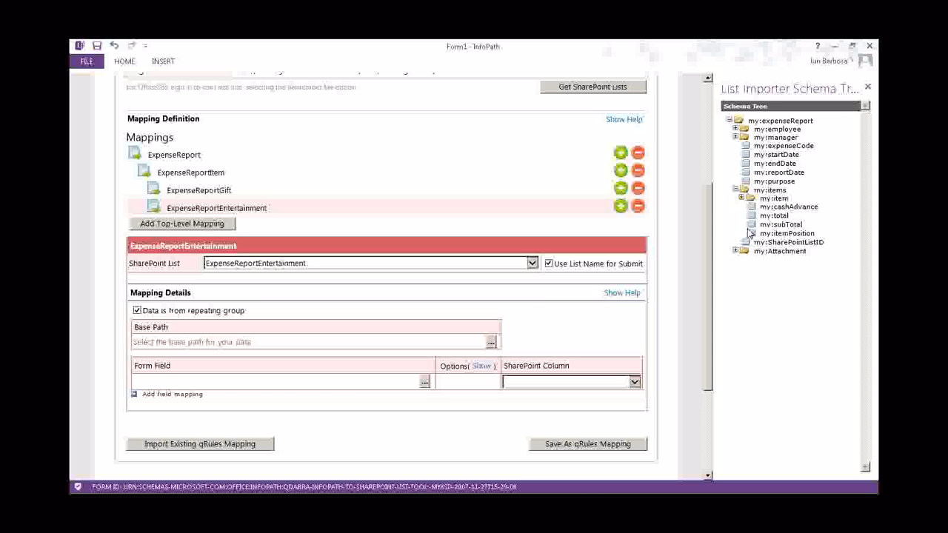
{"action": "left_click", "coordinate": [742, 199]}
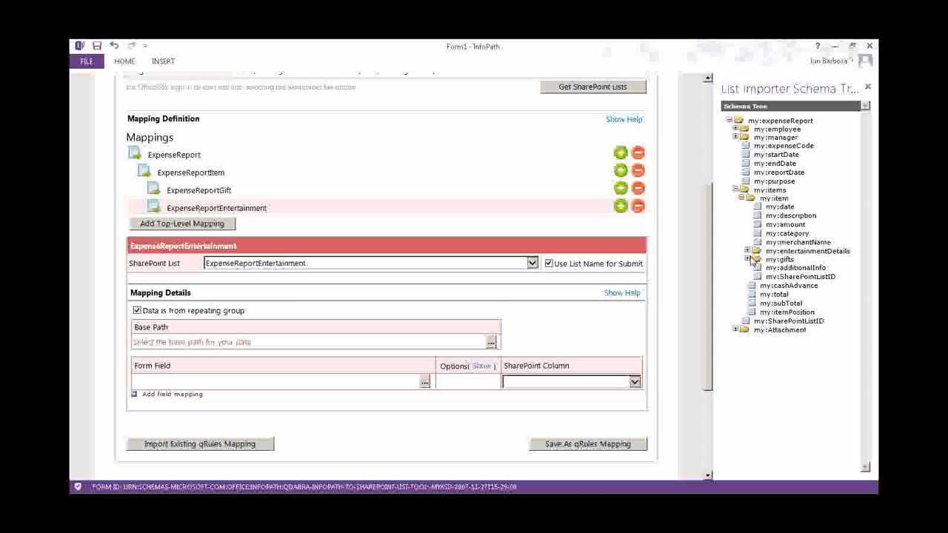
{"action": "left_click", "coordinate": [747, 251]}
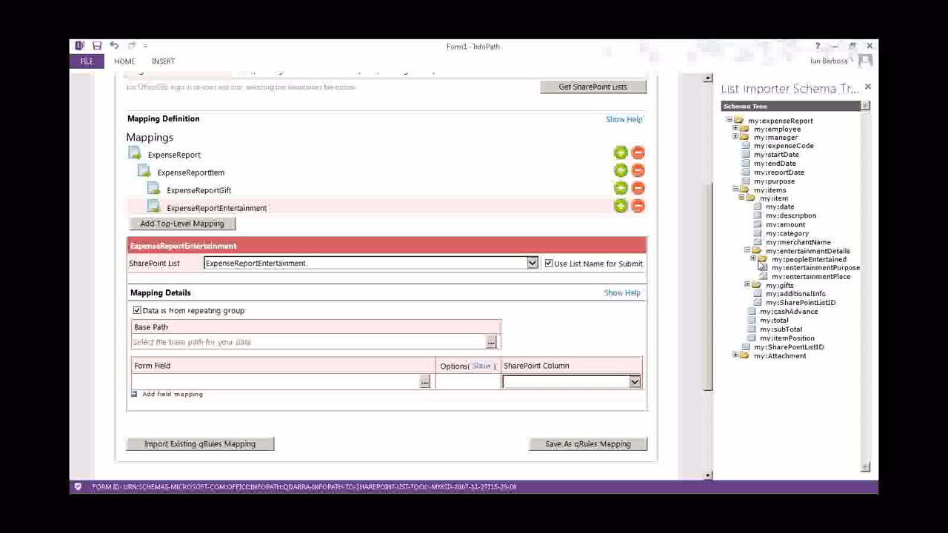
{"action": "left_click", "coordinate": [753, 259]}
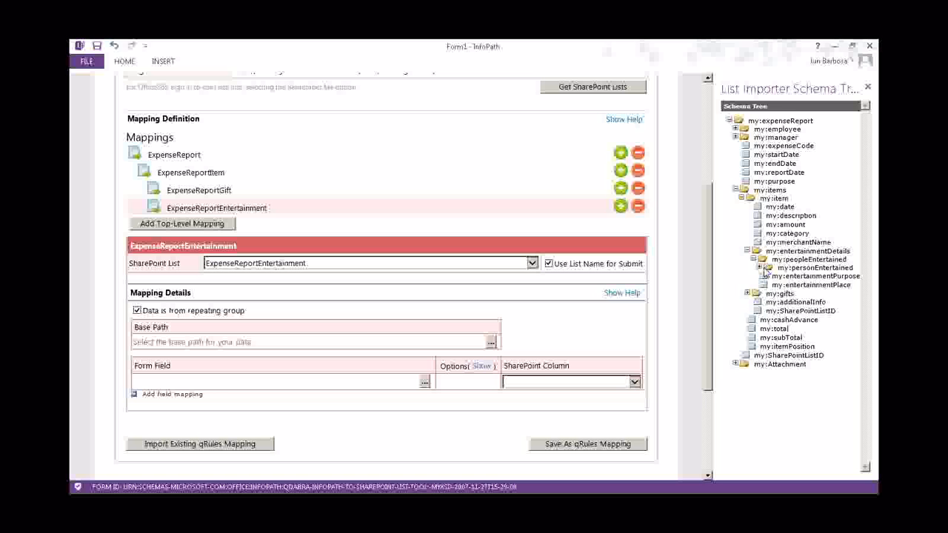
{"action": "left_click", "coordinate": [761, 268]}
{"action": "left_click", "coordinate": [796, 271]}
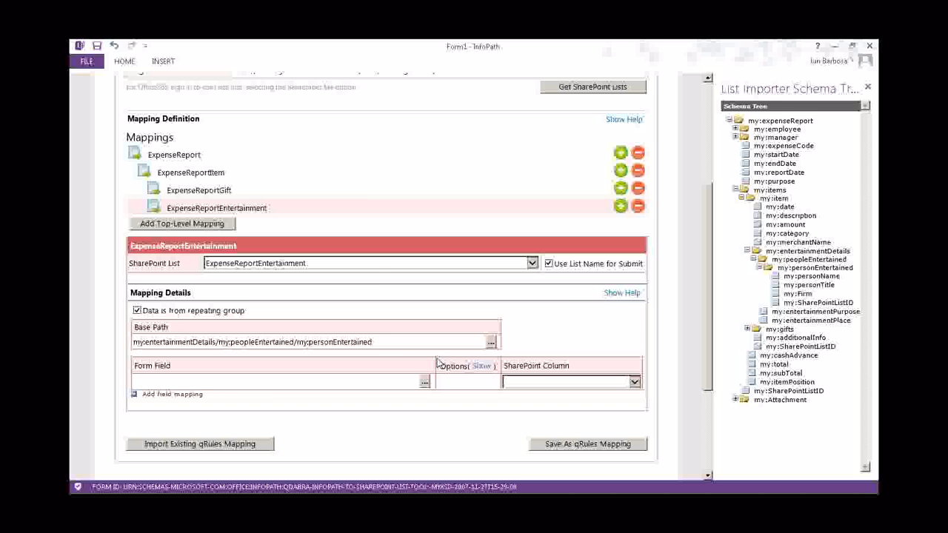
Add four field rows and map the first three to Person Name, Person Title and Firm
{"action": "left_click", "coordinate": [272, 384]}
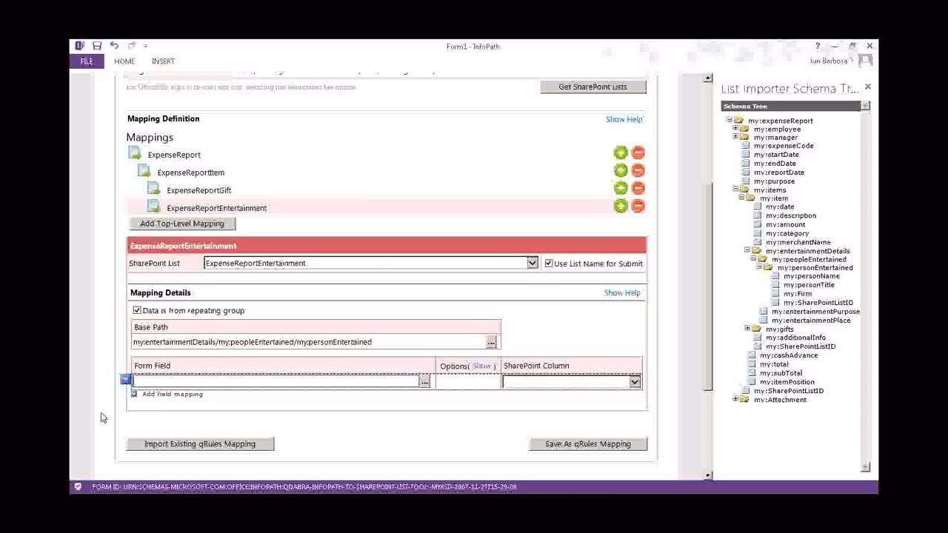
{"action": "left_click", "coordinate": [141, 395]}
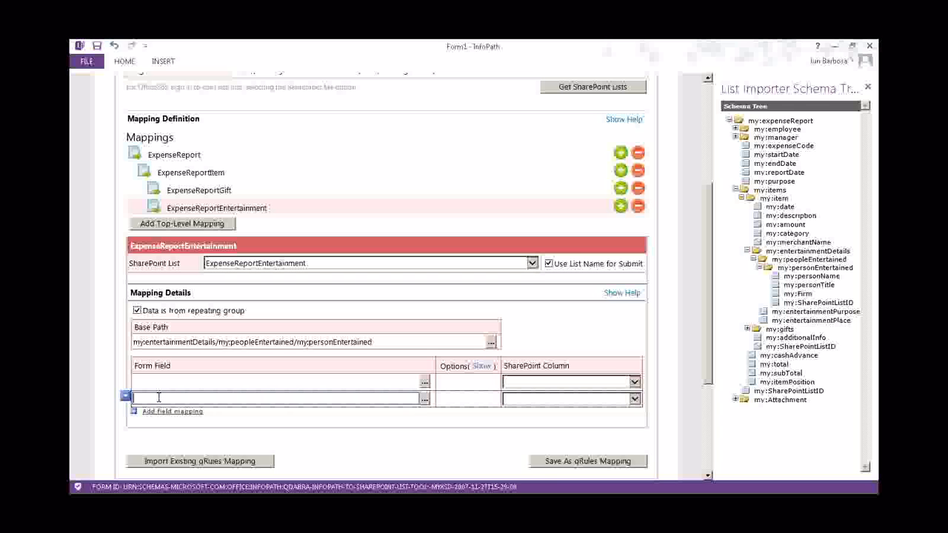
{"action": "left_click", "coordinate": [172, 411]}
{"action": "left_click", "coordinate": [172, 428]}
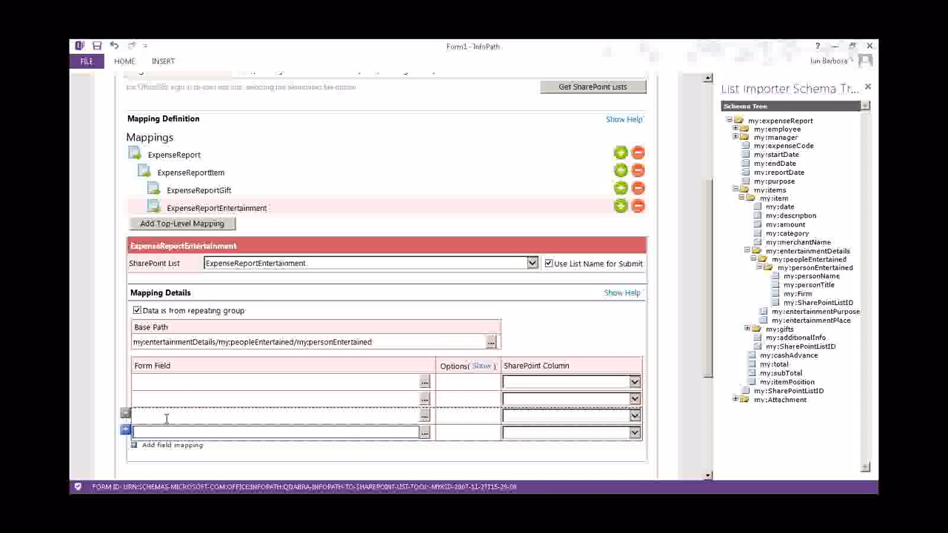
{"action": "scroll", "coordinate": [353, 302], "scroll_direction": "down", "scroll_amount": 5}
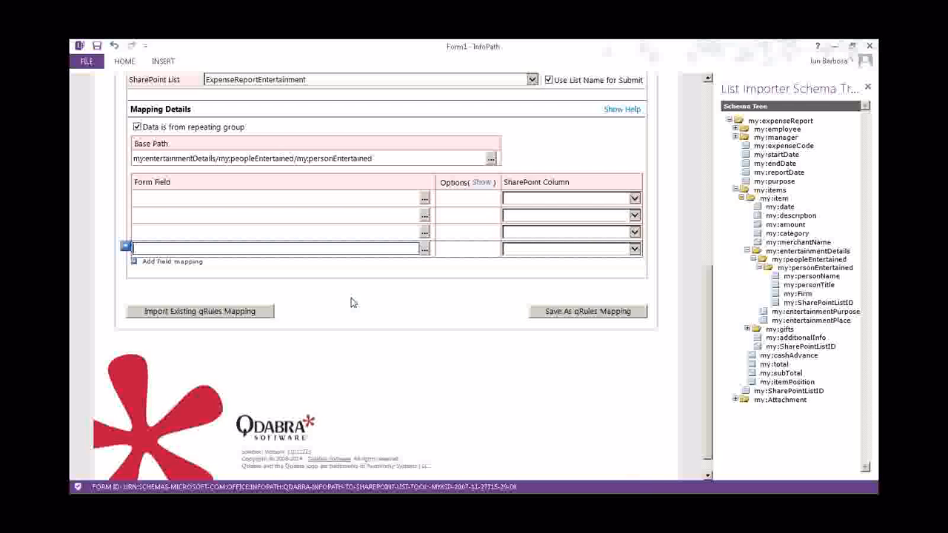
{"action": "left_click", "coordinate": [533, 198]}
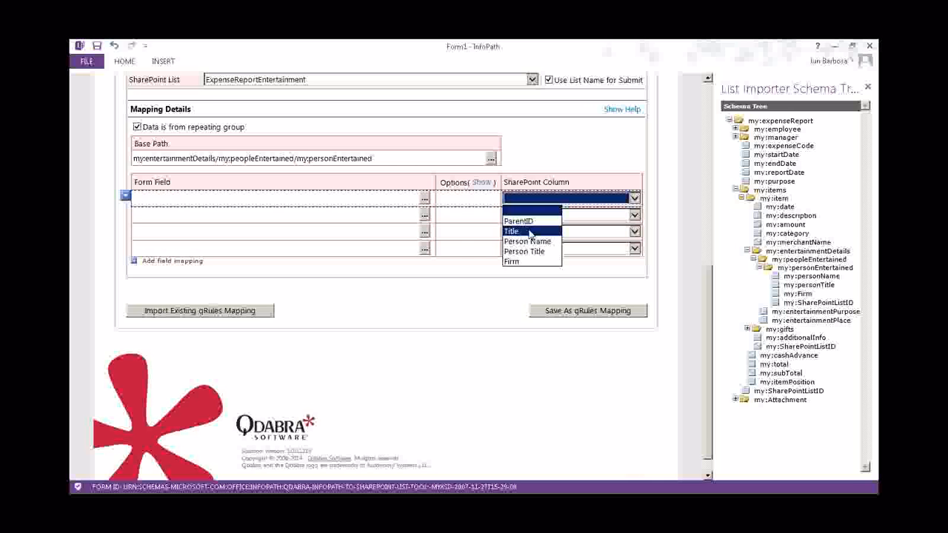
{"action": "left_click", "coordinate": [527, 241]}
{"action": "left_click", "coordinate": [563, 215]}
{"action": "left_click", "coordinate": [532, 267]}
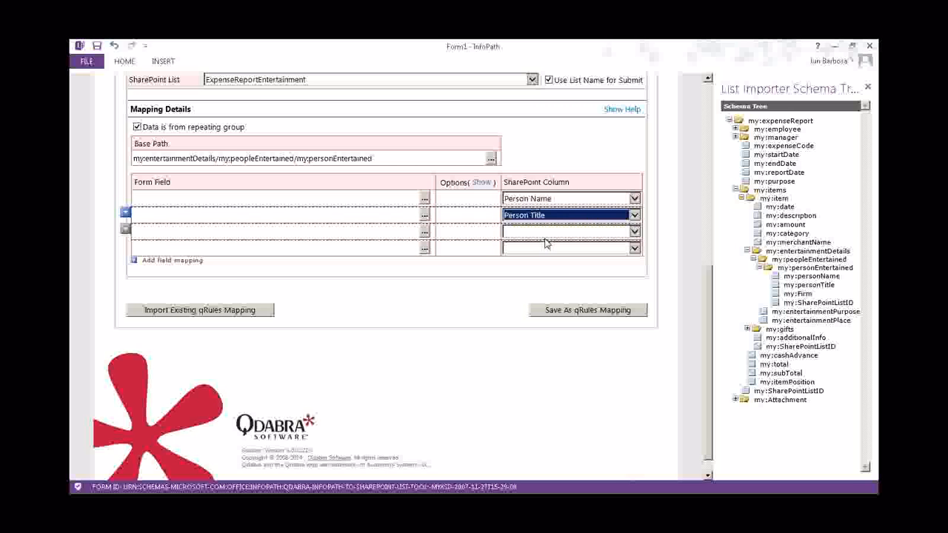
{"action": "left_click", "coordinate": [545, 231]}
{"action": "left_click", "coordinate": [524, 293]}
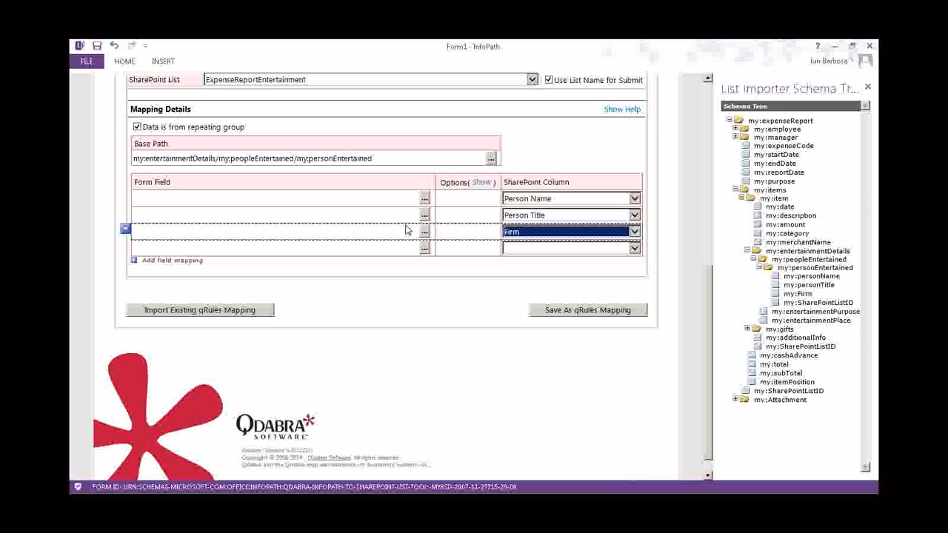
Set the form fields of rows 1–3 to personName, personTitle and Firm
{"action": "left_click", "coordinate": [424, 199]}
{"action": "left_click", "coordinate": [814, 278]}
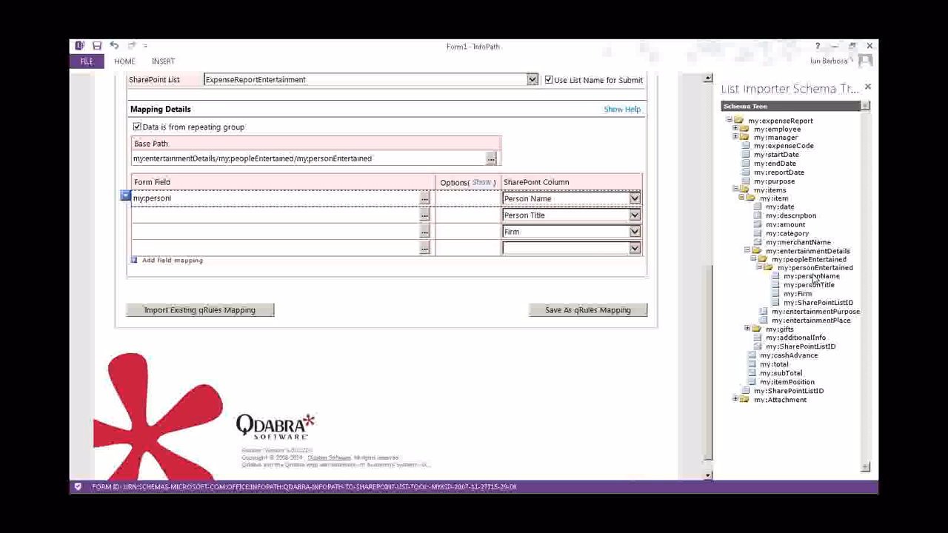
{"action": "left_click", "coordinate": [424, 215]}
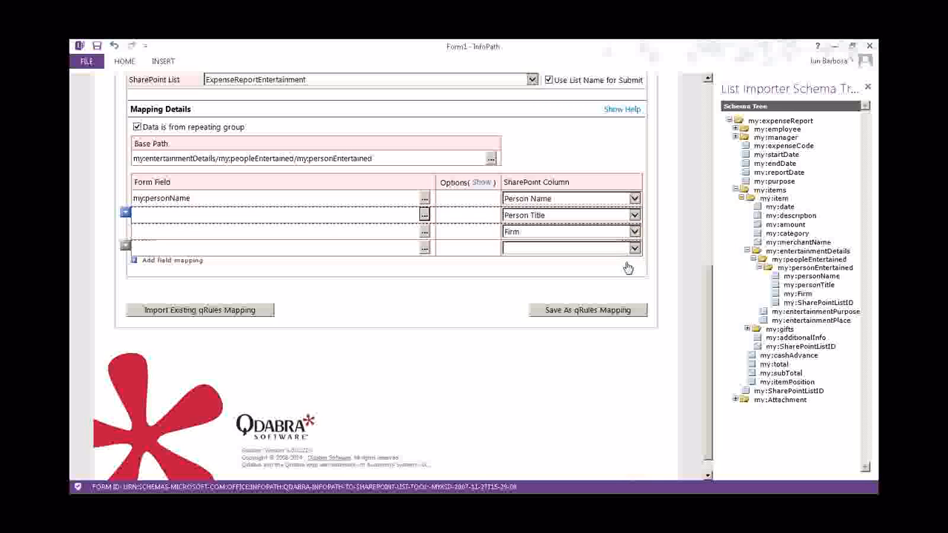
{"action": "left_click", "coordinate": [809, 285]}
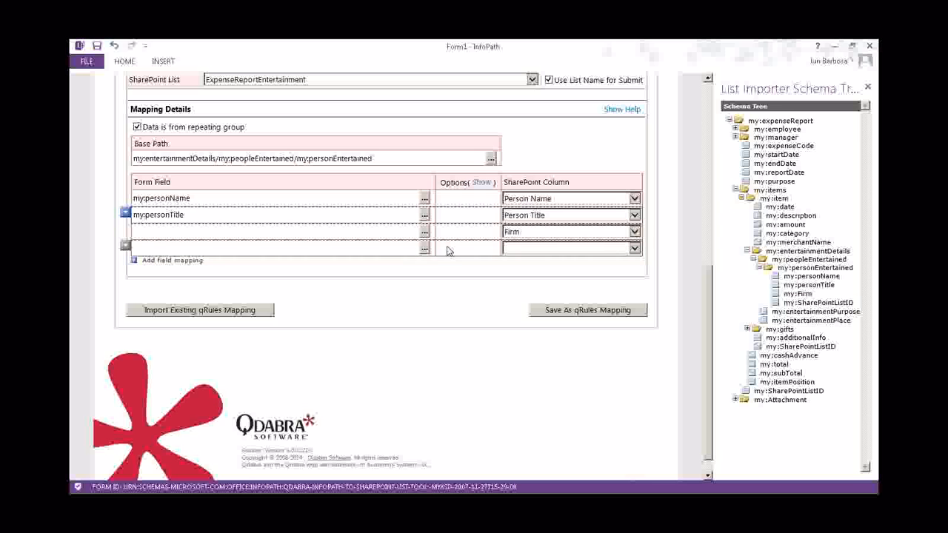
{"action": "left_click", "coordinate": [424, 231]}
{"action": "left_click", "coordinate": [797, 294]}
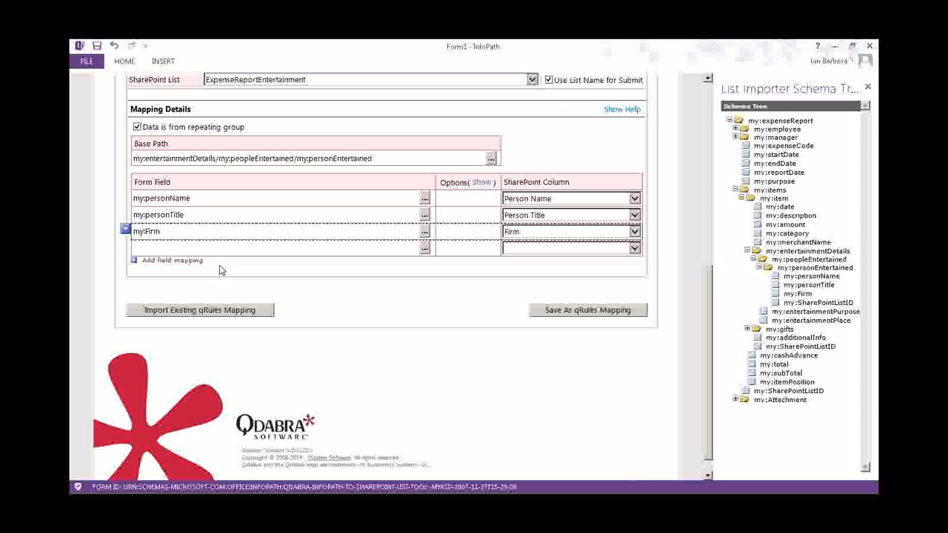
Add a fifth row and map row 4 to ParentID as the Parent List Id
{"action": "left_click", "coordinate": [159, 260]}
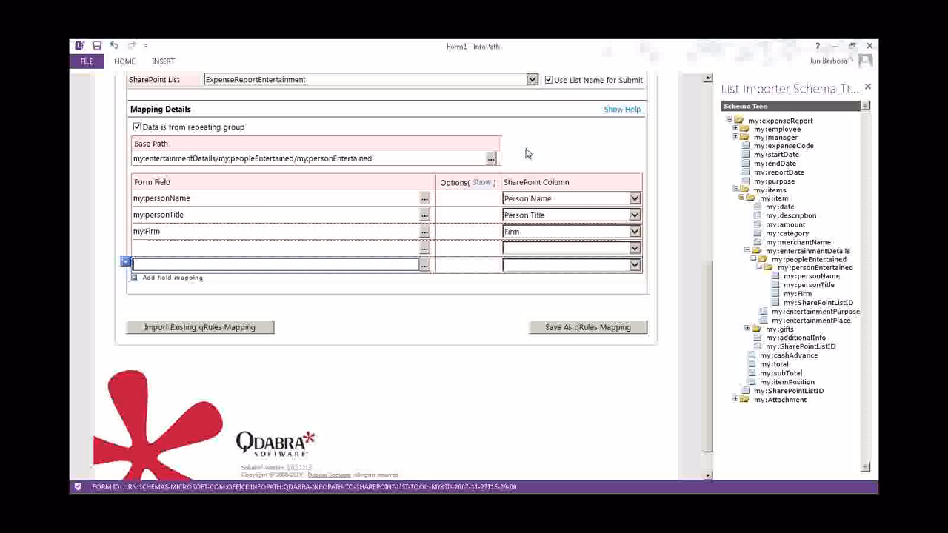
{"action": "left_click", "coordinate": [566, 248]}
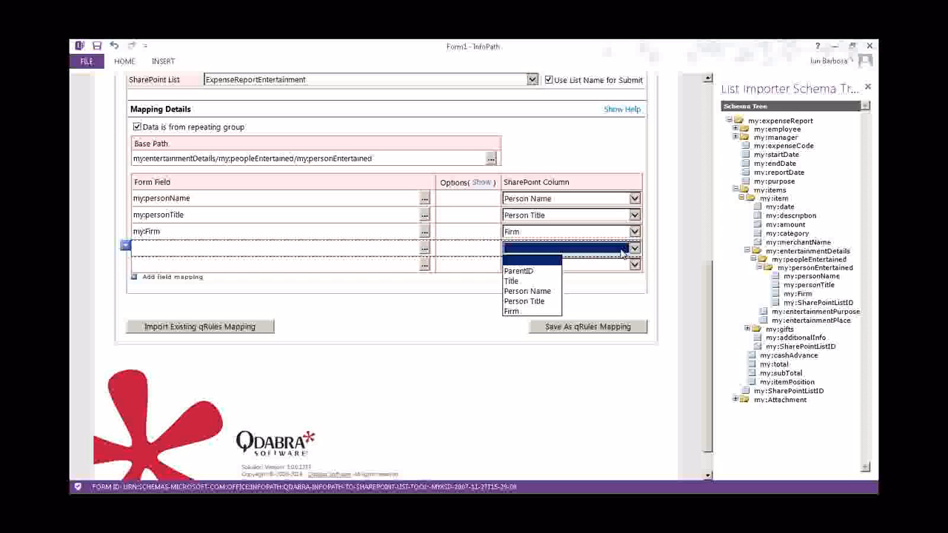
{"action": "left_click", "coordinate": [533, 271]}
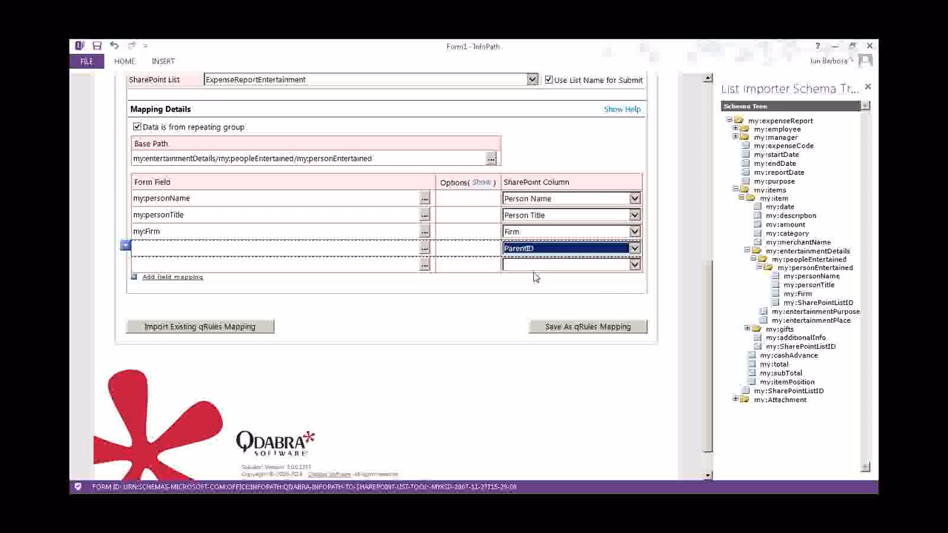
{"action": "left_click", "coordinate": [483, 183]}
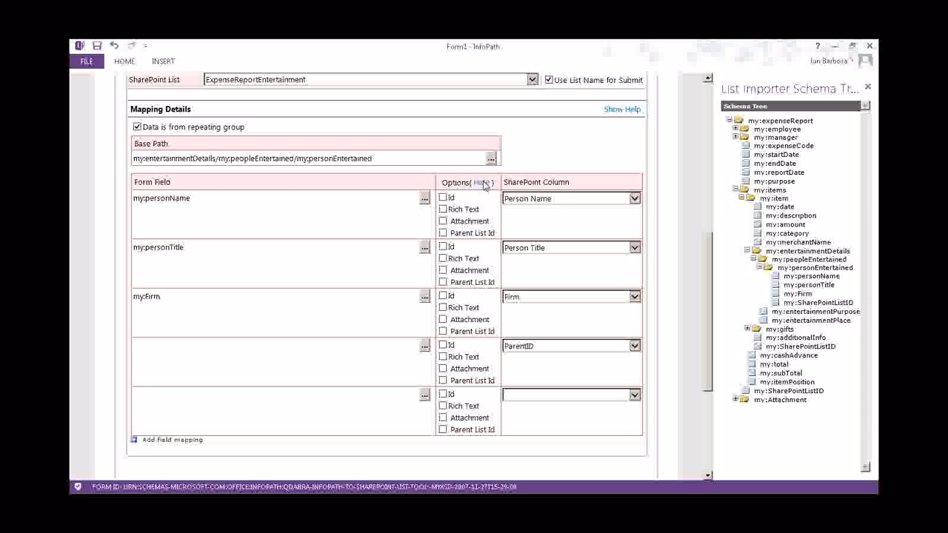
{"action": "left_click", "coordinate": [443, 380]}
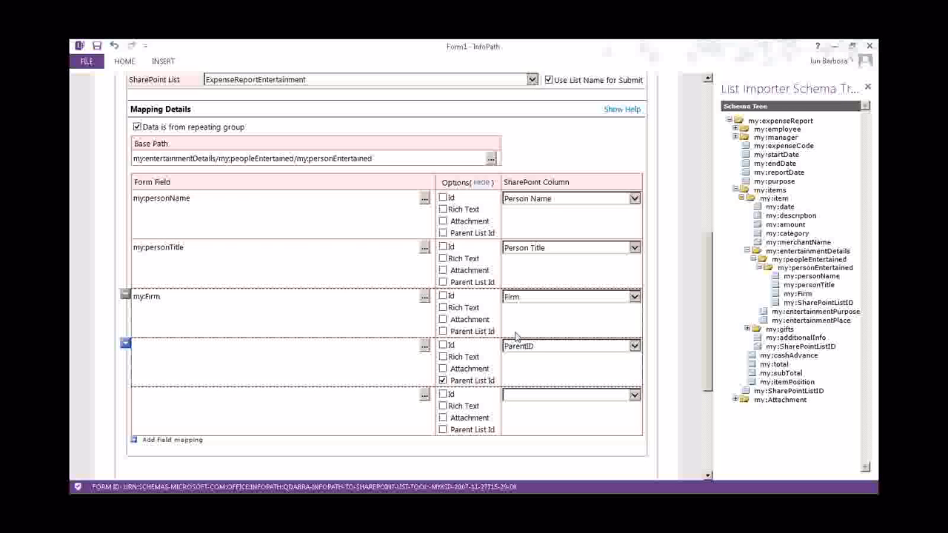
Mark the last row as Id with my:SharePointListID as its form field
{"action": "scroll", "coordinate": [519, 333], "scroll_direction": "down", "scroll_amount": 1}
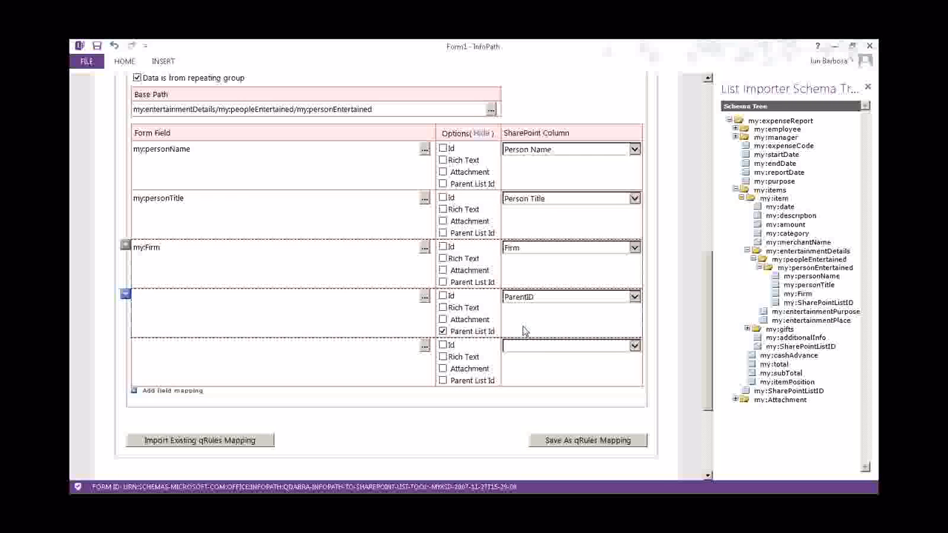
{"action": "scroll", "coordinate": [525, 326], "scroll_direction": "down", "scroll_amount": 1}
{"action": "left_click", "coordinate": [442, 272]}
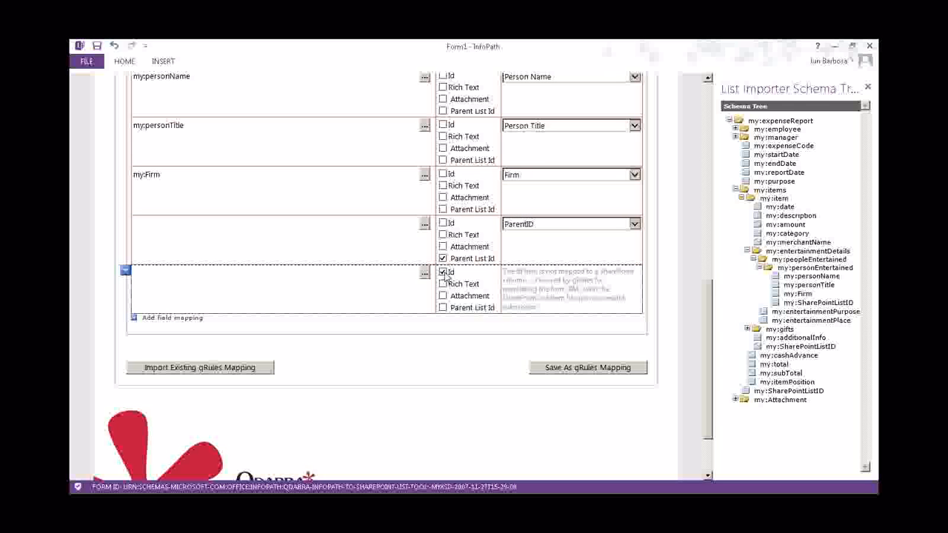
{"action": "double_click", "coordinate": [822, 302]}
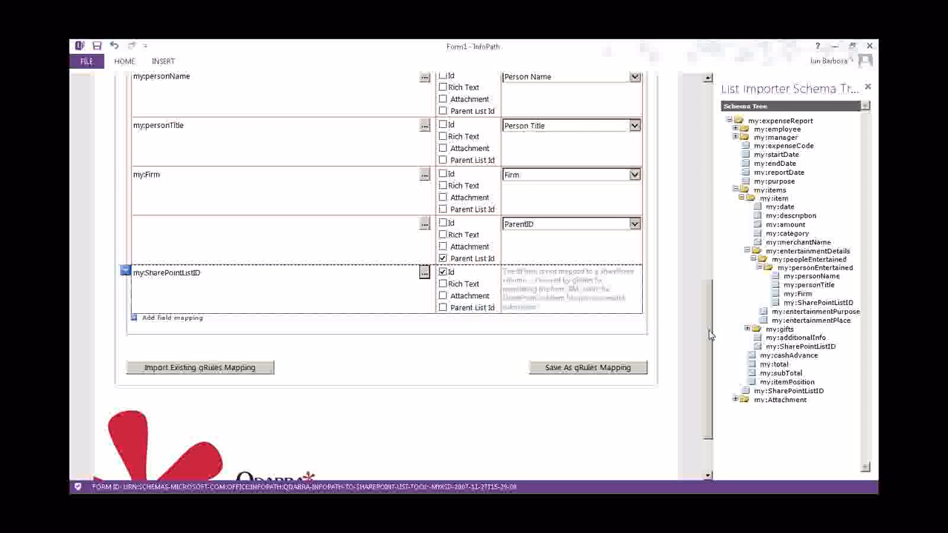
{"action": "left_click_drag", "start_coordinate": [709, 335], "coordinate": [705, 311]}
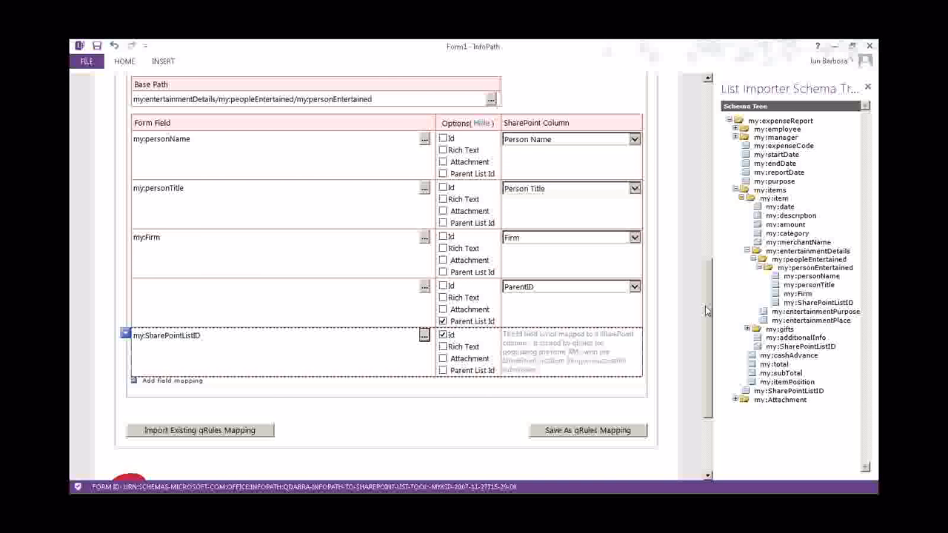
{"action": "scroll", "coordinate": [705, 306], "scroll_direction": "up", "scroll_amount": 3}
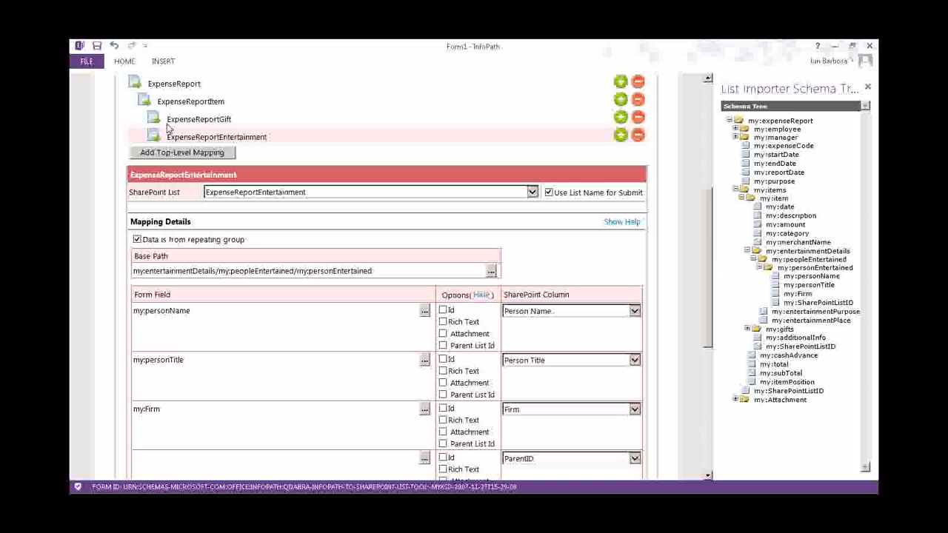
Map the first two gift rows to Recipient Name and Gift Amount, and add two more rows
{"action": "left_click", "coordinate": [168, 124]}
{"action": "left_click", "coordinate": [570, 311]}
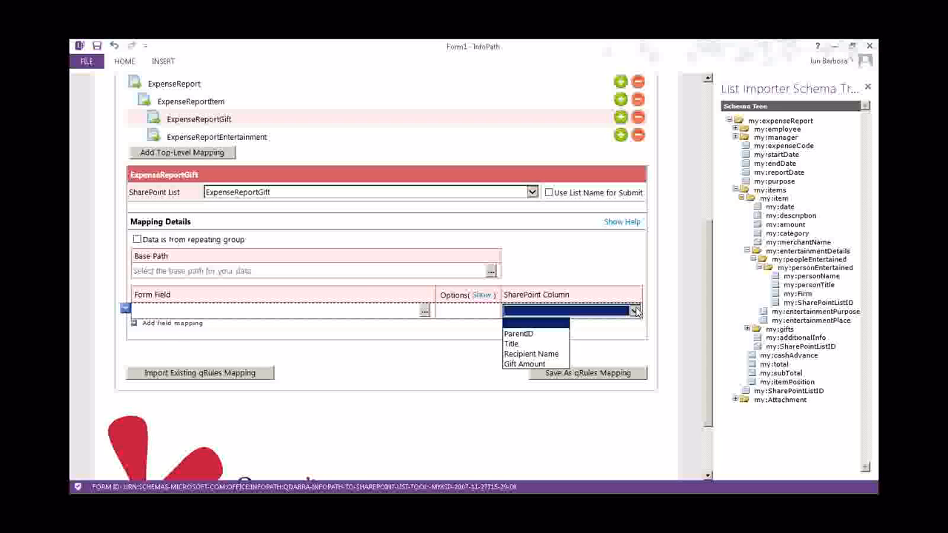
{"action": "left_click", "coordinate": [533, 354]}
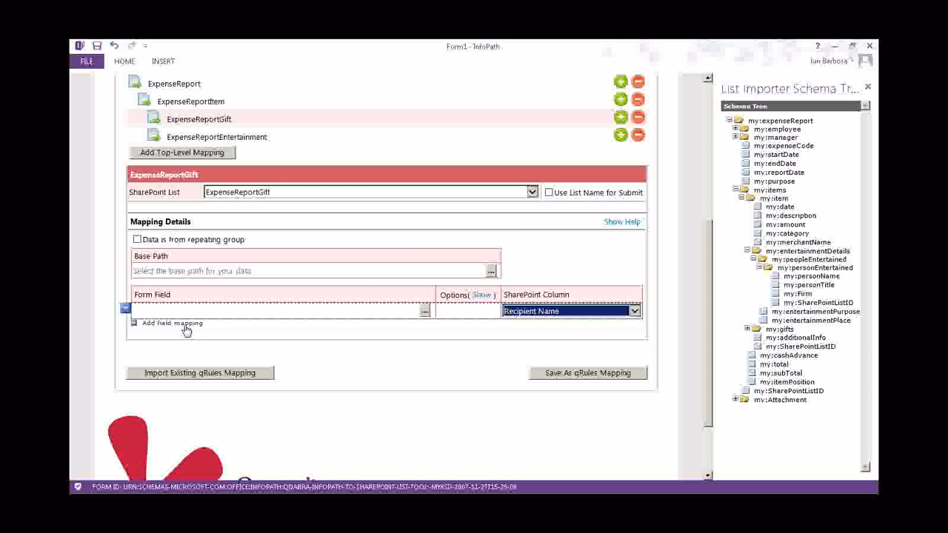
{"action": "left_click", "coordinate": [186, 325]}
{"action": "left_click", "coordinate": [570, 328]}
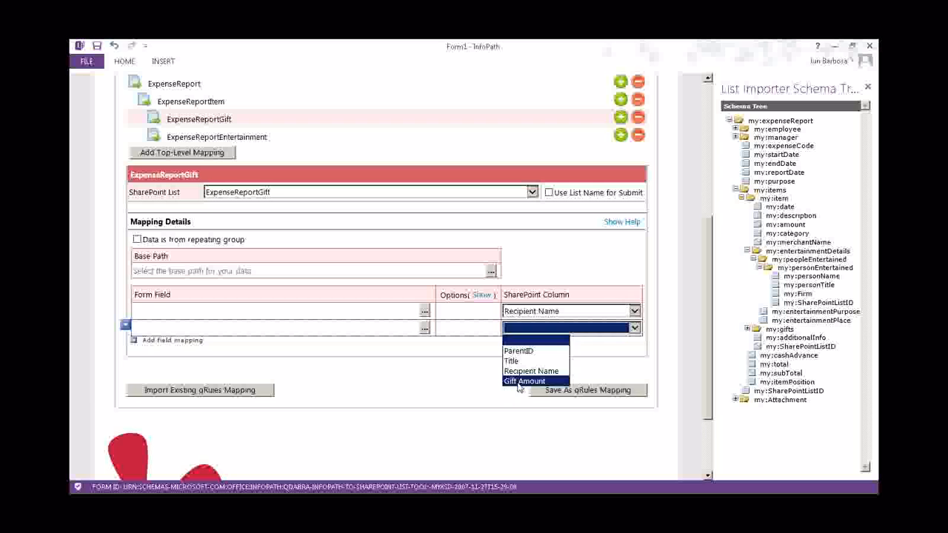
{"action": "left_click", "coordinate": [522, 383]}
{"action": "left_click", "coordinate": [185, 341]}
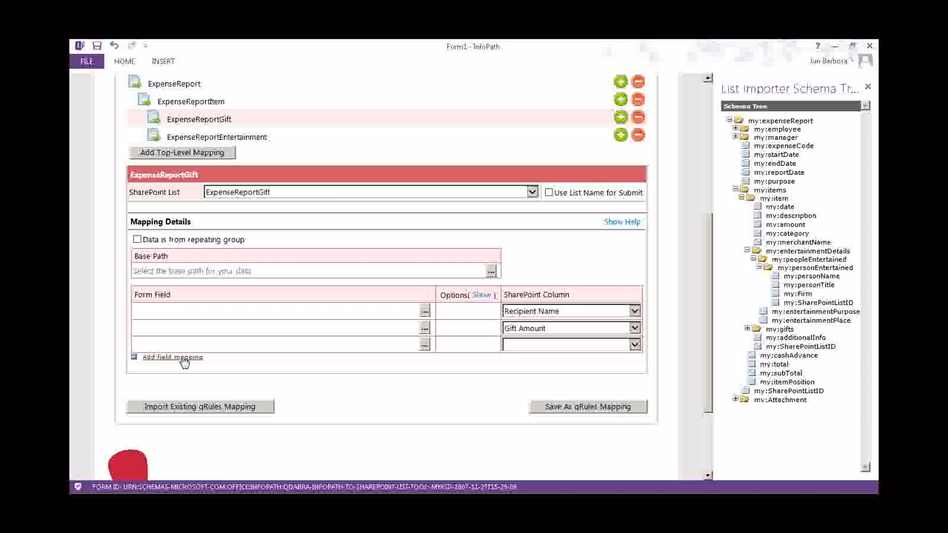
{"action": "left_click", "coordinate": [184, 360]}
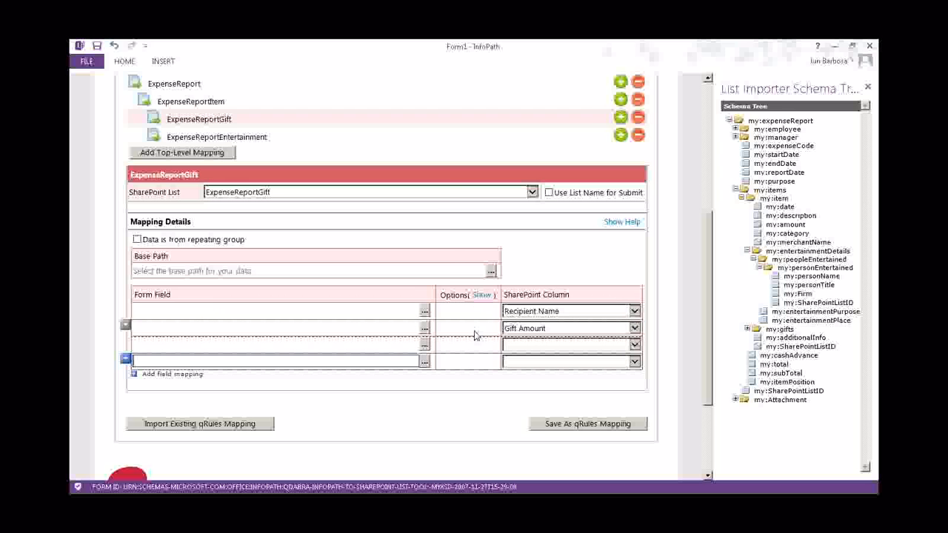
Set rows 1 and 2's form fields to my:recipientName and my:giftAmount under my:gifts > my:gift
{"action": "left_click", "coordinate": [481, 295]}
{"action": "left_click", "coordinate": [424, 190]}
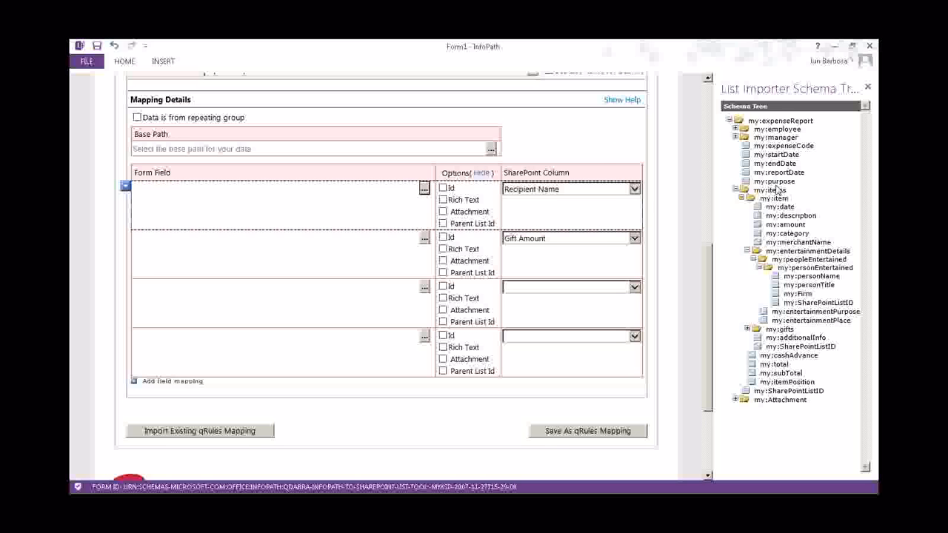
{"action": "left_click", "coordinate": [748, 329]}
{"action": "left_click", "coordinate": [747, 330]}
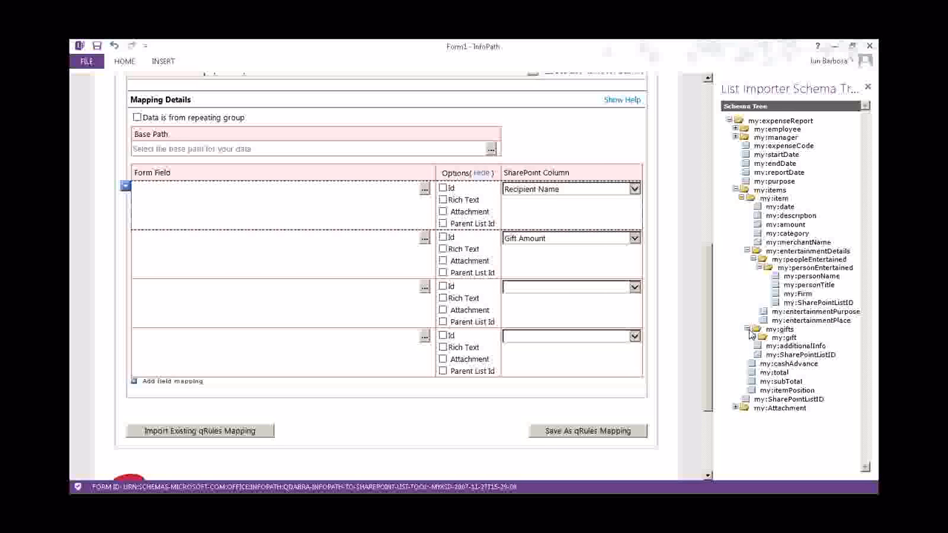
{"action": "left_click", "coordinate": [754, 337]}
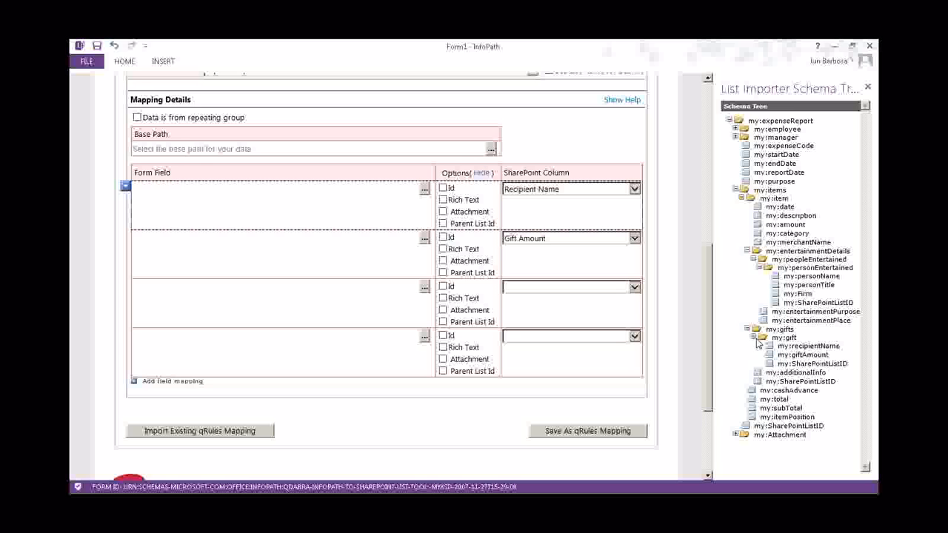
{"action": "double_click", "coordinate": [808, 346]}
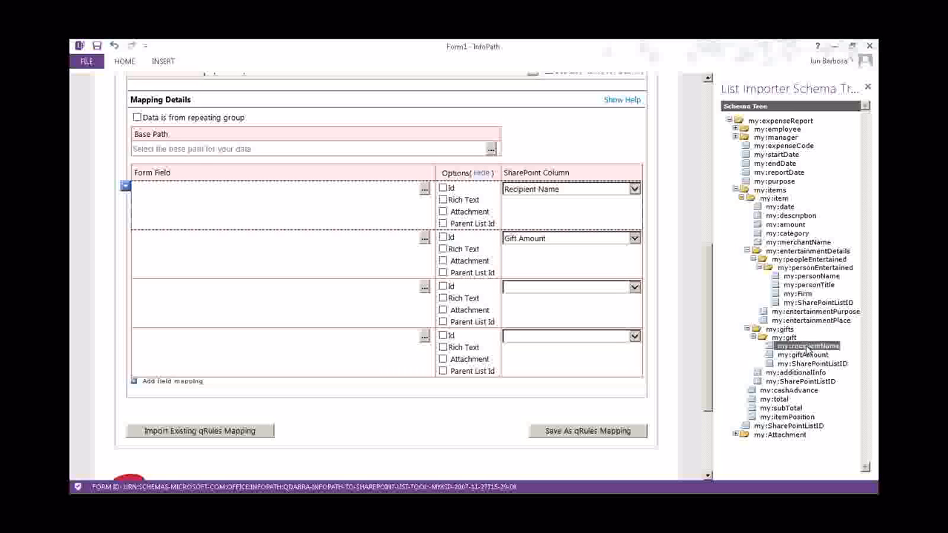
{"action": "left_click", "coordinate": [426, 241]}
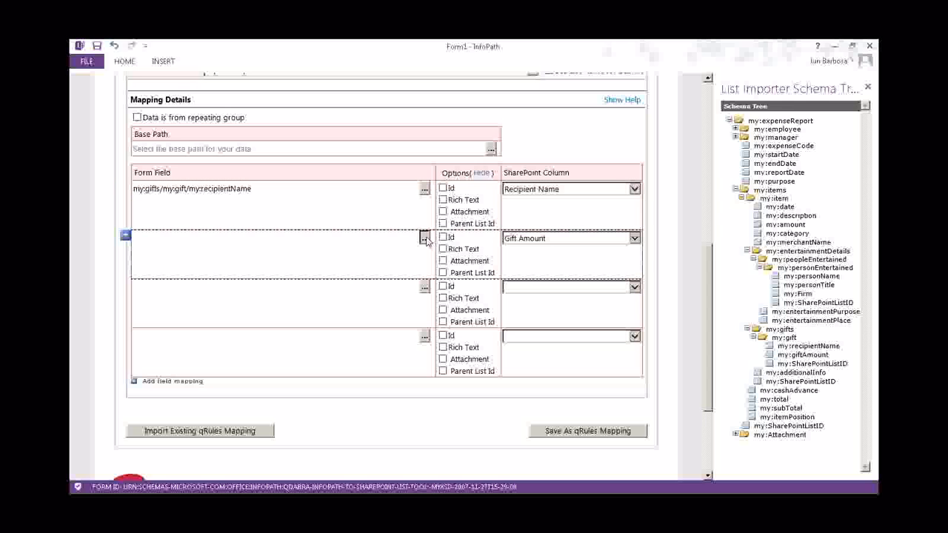
{"action": "double_click", "coordinate": [791, 356]}
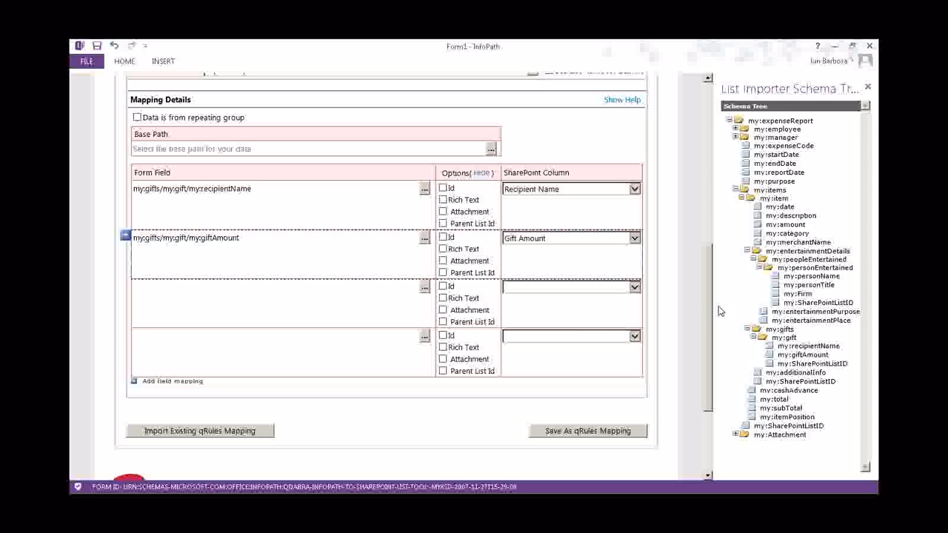
Mark row 3 as Id and row 4 as Parent List Id mapped to ParentID
{"action": "left_click", "coordinate": [444, 290]}
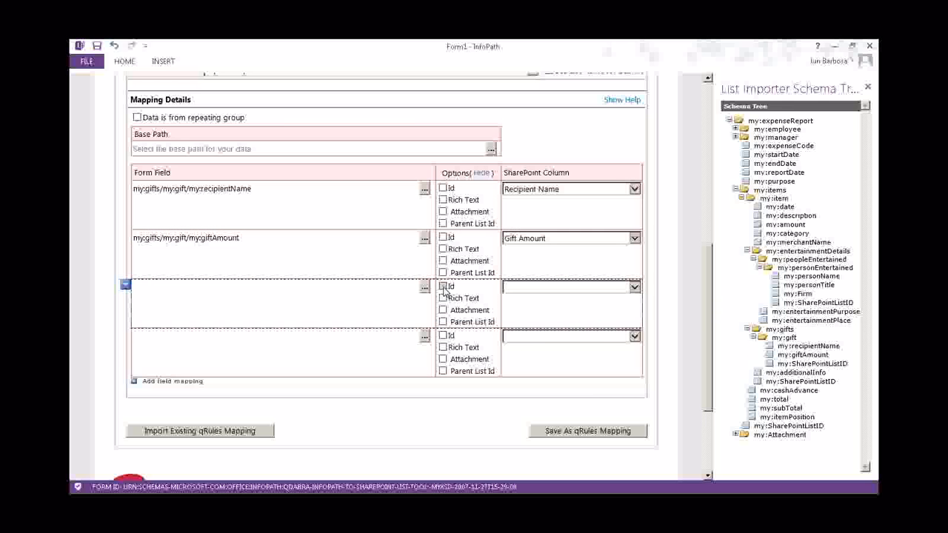
{"action": "left_click", "coordinate": [444, 286]}
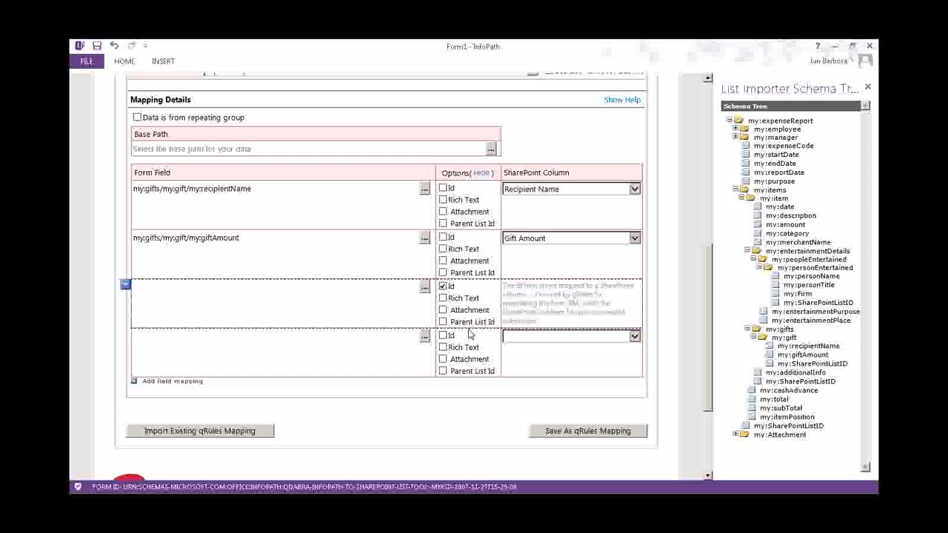
{"action": "left_click", "coordinate": [443, 371]}
{"action": "left_click", "coordinate": [521, 339]}
{"action": "left_click", "coordinate": [531, 352]}
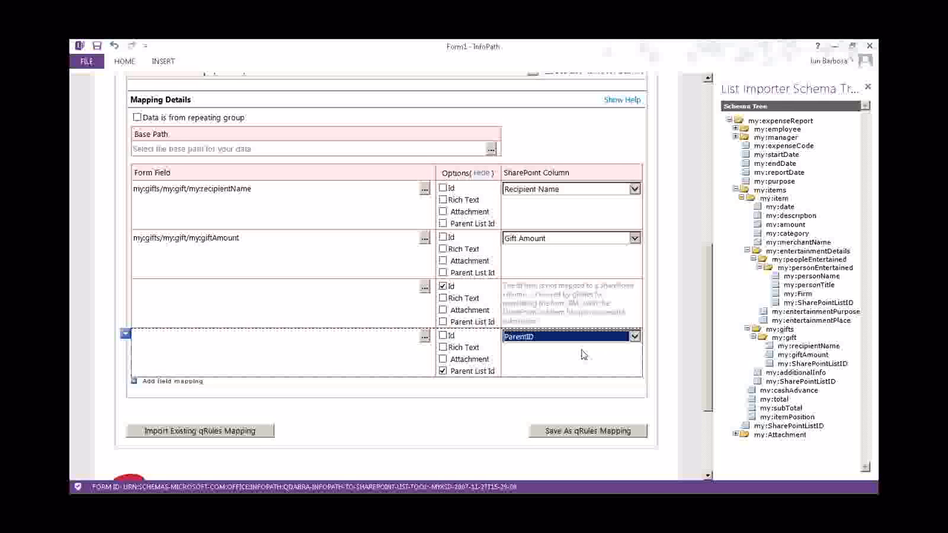
{"action": "left_click", "coordinate": [453, 423]}
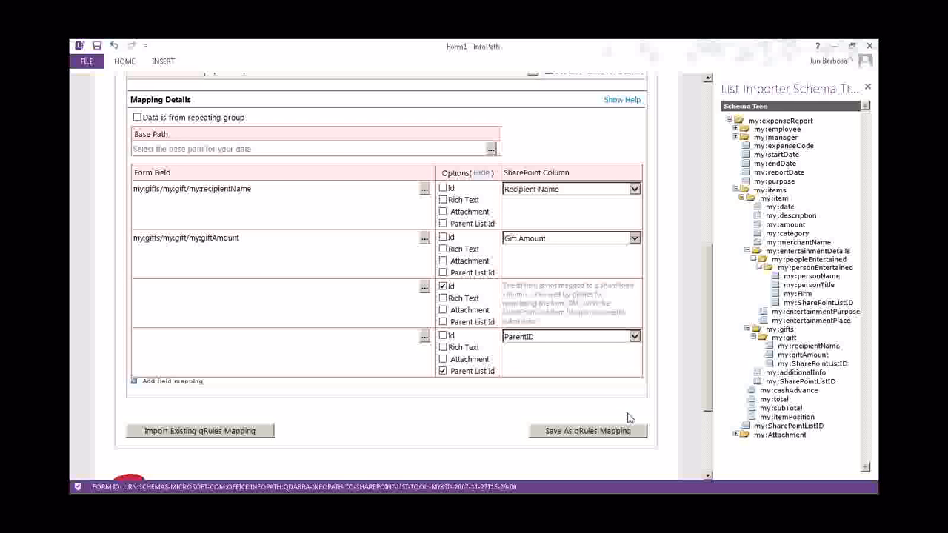
Save the qRules mapping to the Desktop as the XML file 'mapping'
{"action": "left_click", "coordinate": [596, 433]}
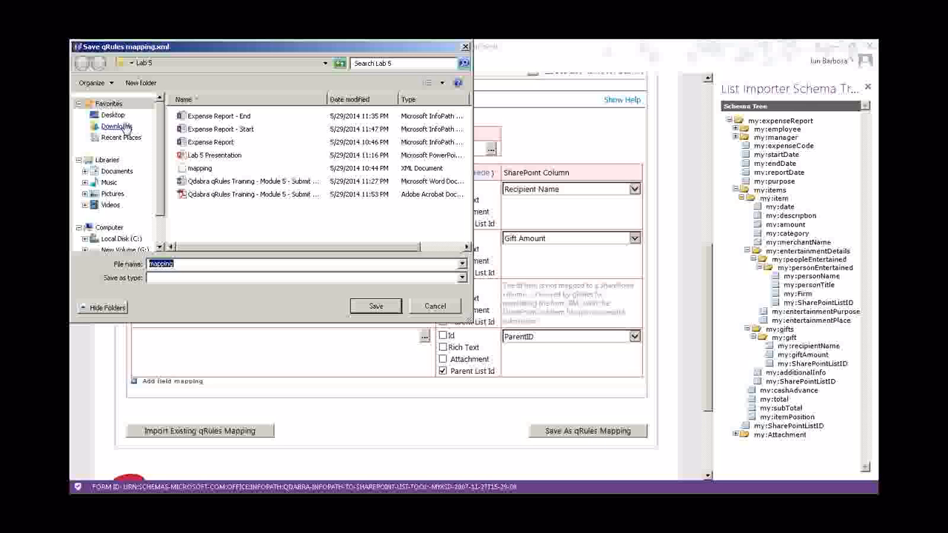
{"action": "left_click", "coordinate": [207, 264]}
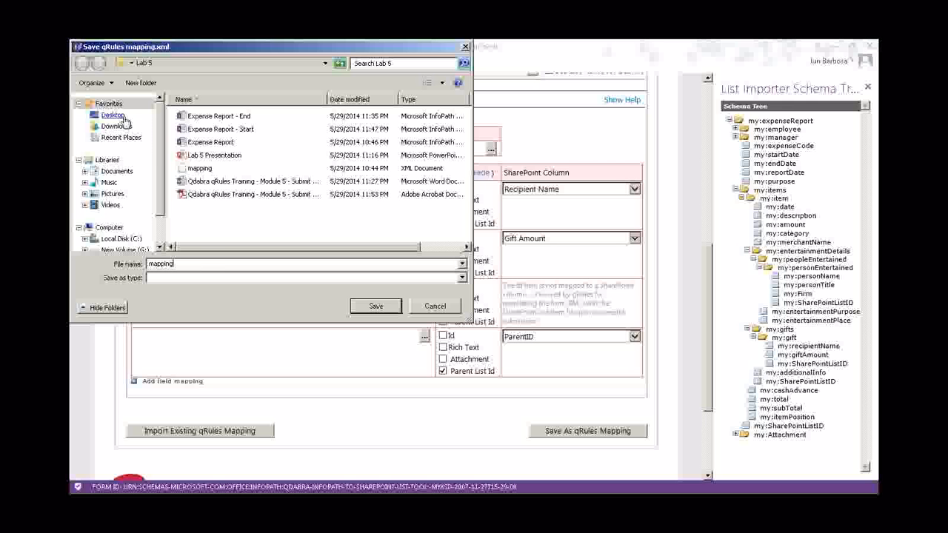
{"action": "left_click", "coordinate": [119, 117]}
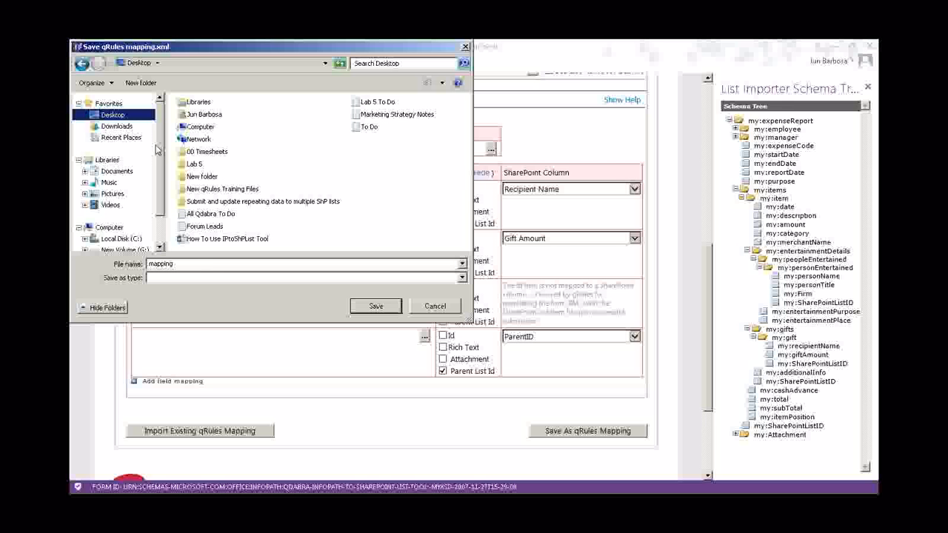
{"action": "double_click", "coordinate": [196, 263]}
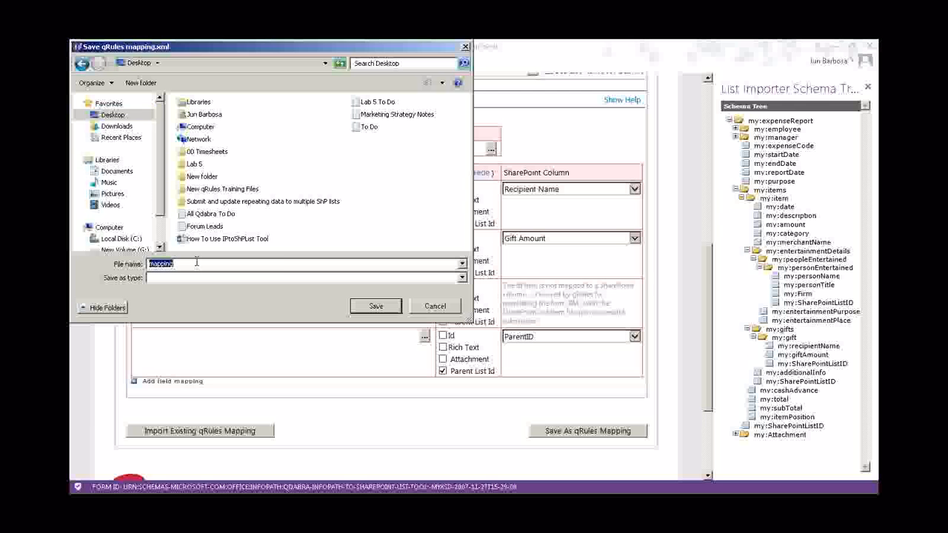
{"action": "left_click", "coordinate": [375, 306]}
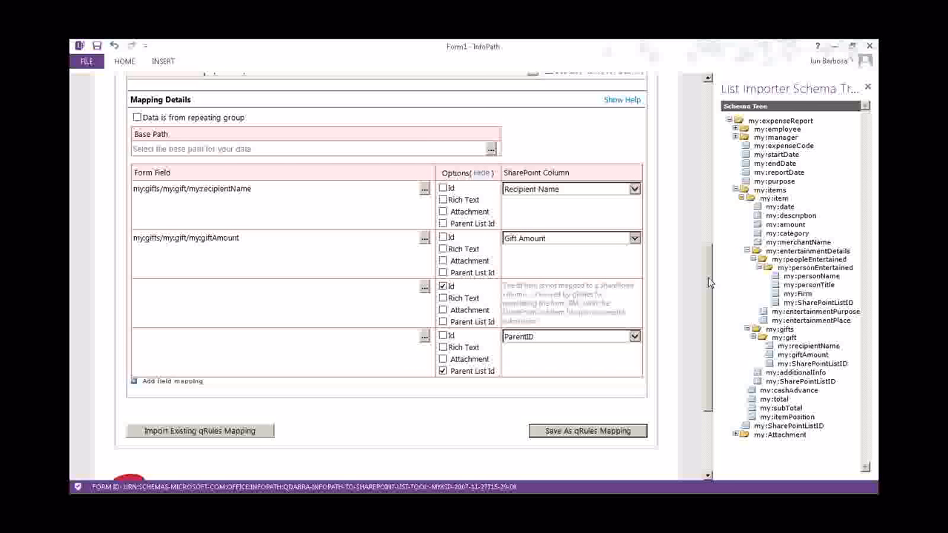
{"action": "scroll", "coordinate": [708, 277], "scroll_direction": "up", "scroll_amount": 1}
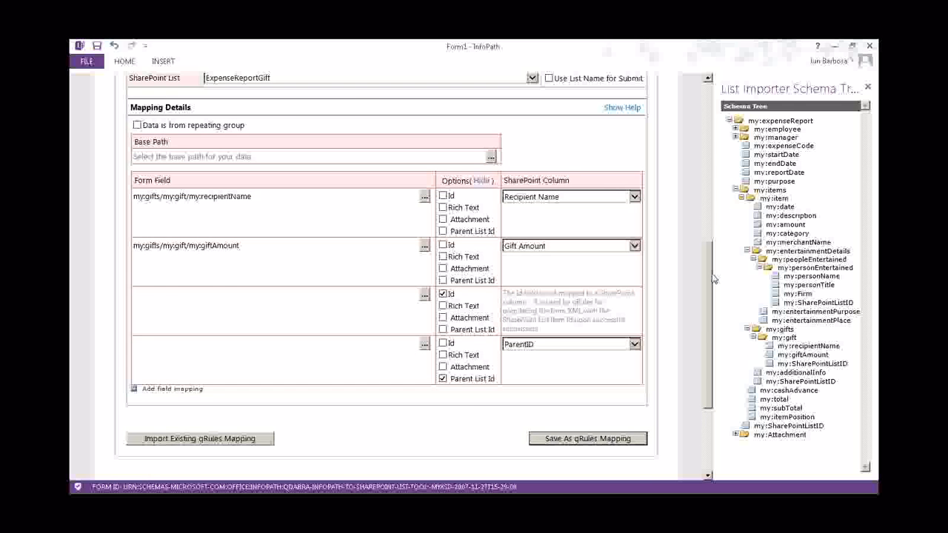
{"action": "scroll", "coordinate": [713, 278], "scroll_direction": "up", "scroll_amount": 5}
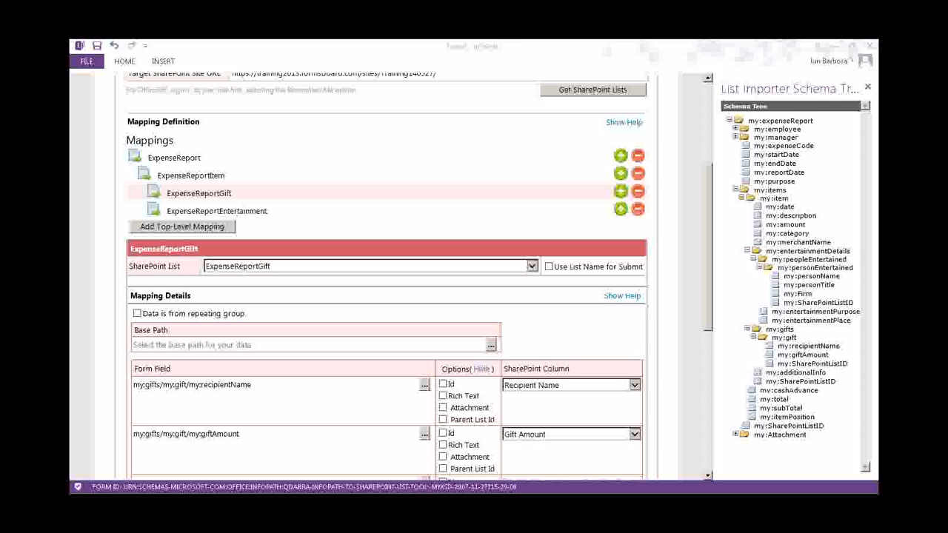
Return to the Expense Report design and drag the Word lab guide into view
{"action": "key", "text": "alt+Tab"}
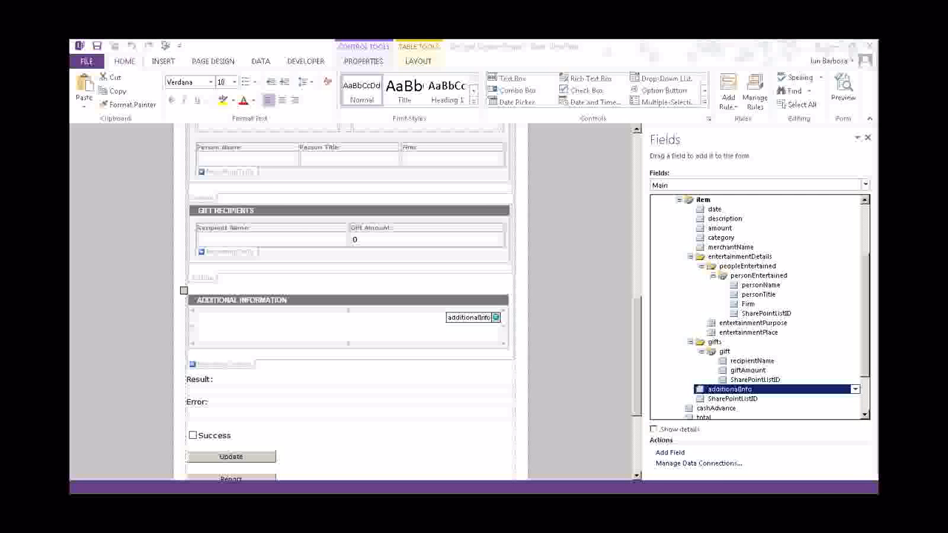
{"action": "left_click_drag", "start_coordinate": [877, 45], "coordinate": [696, 57]}
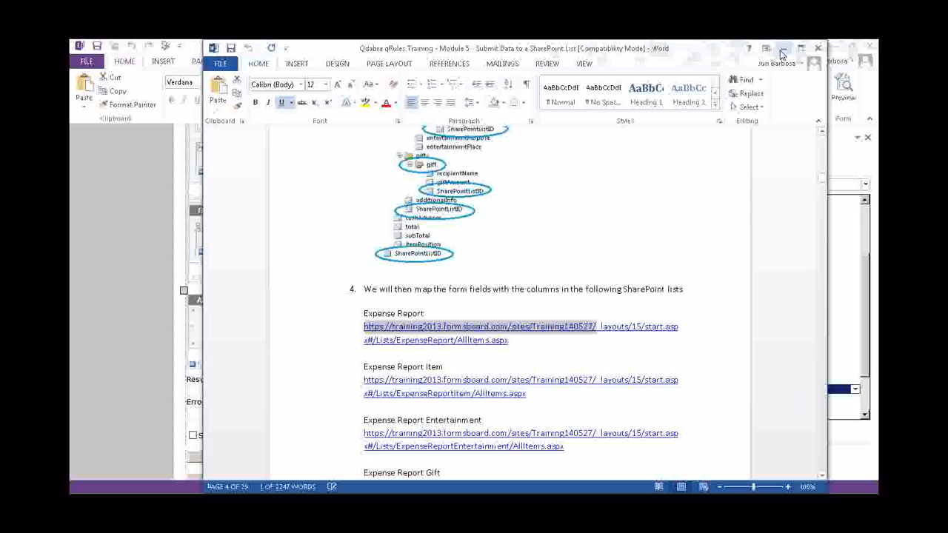
Maximize the Word lab guide and scroll to the first task under 'What we will do in this lab'
{"action": "left_click", "coordinate": [800, 48]}
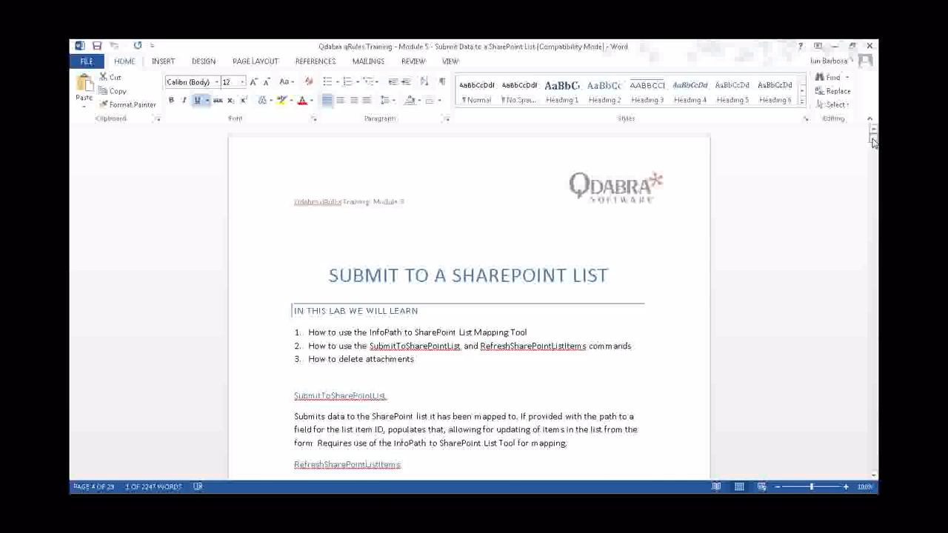
{"action": "scroll", "coordinate": [486, 253], "scroll_direction": "down", "scroll_amount": 6}
{"action": "scroll", "coordinate": [485, 253], "scroll_direction": "down", "scroll_amount": 2}
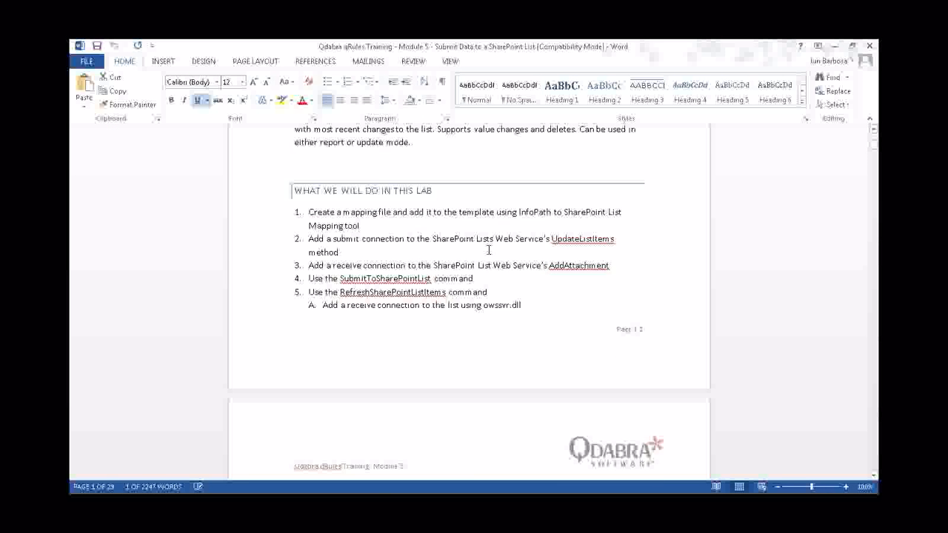
{"action": "left_click", "coordinate": [374, 228]}
{"action": "left_click_drag", "start_coordinate": [373, 228], "coordinate": [310, 215]}
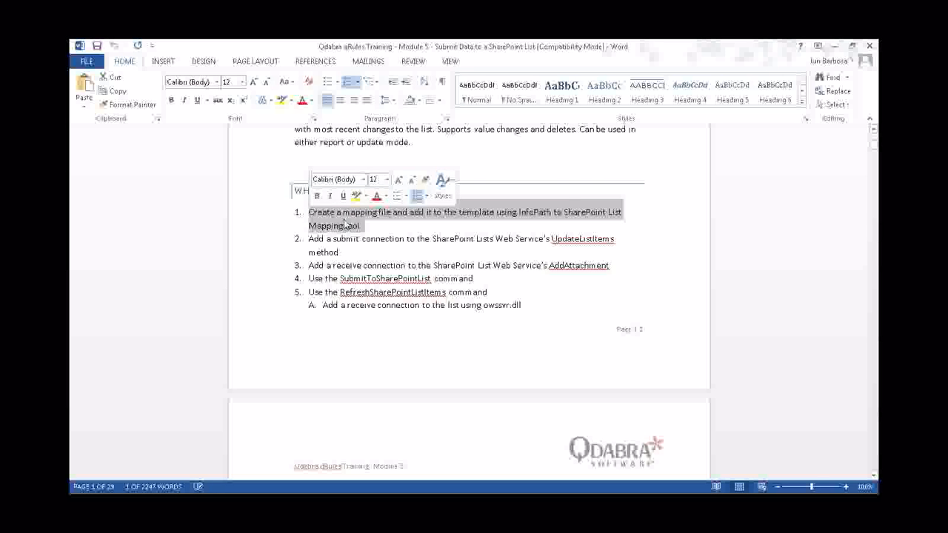
{"action": "left_click", "coordinate": [402, 238]}
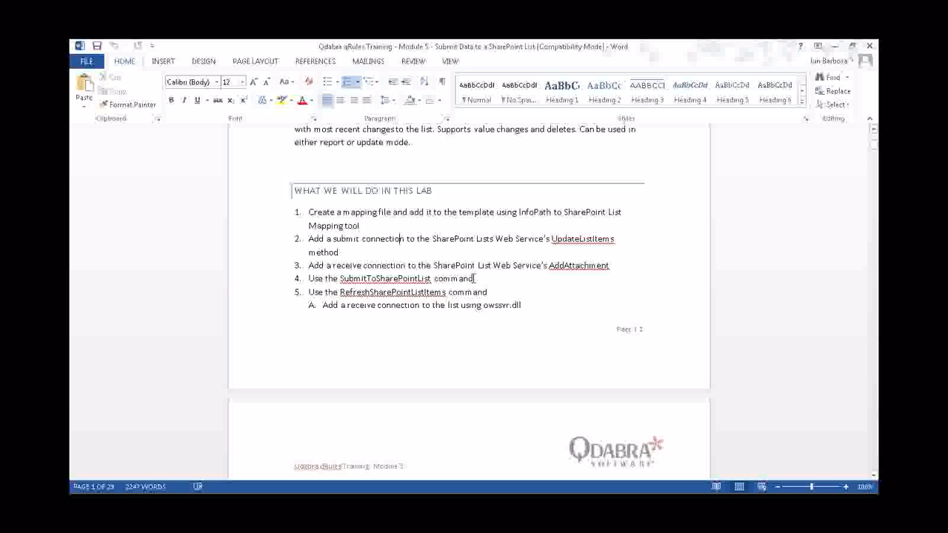
{"action": "left_click", "coordinate": [386, 228]}
Scroll on to step 6 of the task list, then switch away from Word
{"action": "scroll", "coordinate": [520, 334], "scroll_direction": "down", "scroll_amount": 1}
{"action": "scroll", "coordinate": [520, 334], "scroll_direction": "down", "scroll_amount": 5}
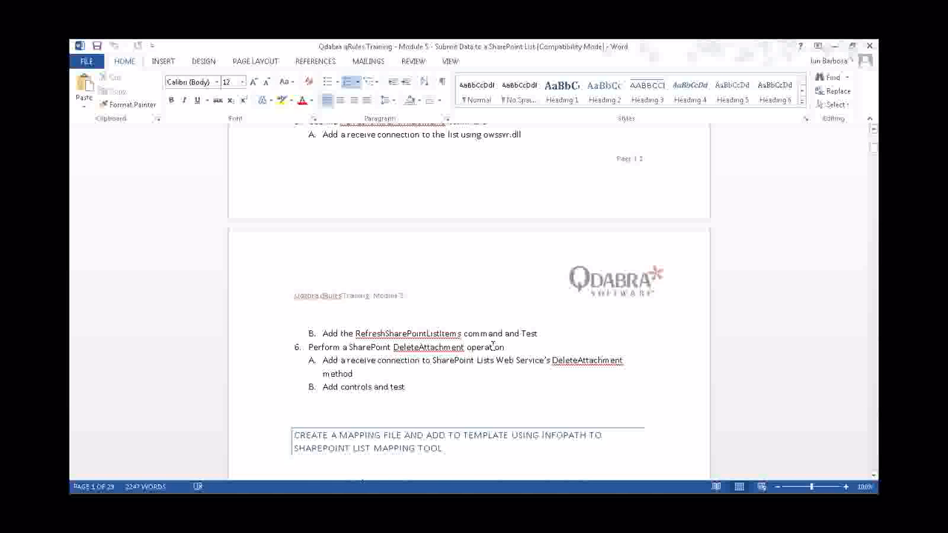
{"action": "left_click", "coordinate": [494, 347]}
{"action": "scroll", "coordinate": [321, 331], "scroll_direction": "up", "scroll_amount": 5}
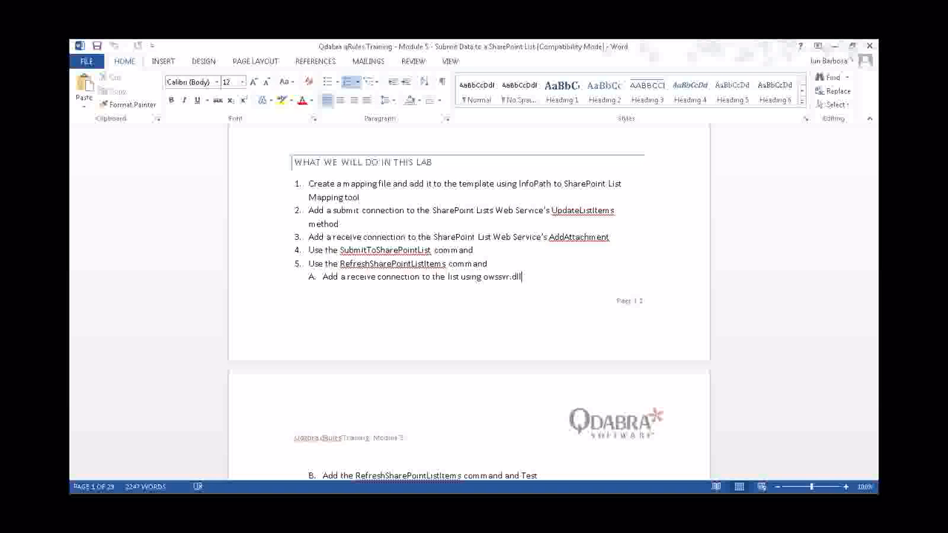
{"action": "key", "text": "alt+Tab"}
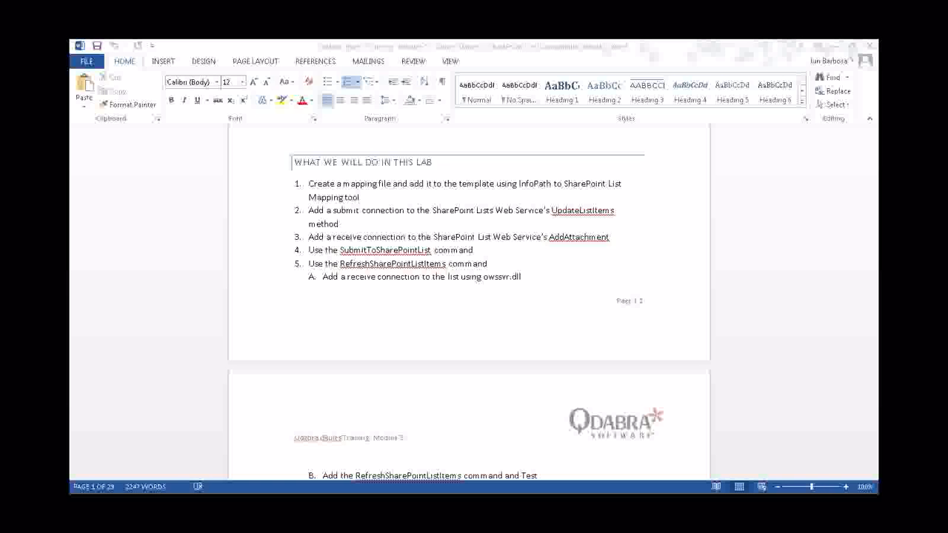
Minimize the Word lab guide to reveal the parent-child relationships slide in PowerPoint
{"action": "left_click", "coordinate": [833, 49]}
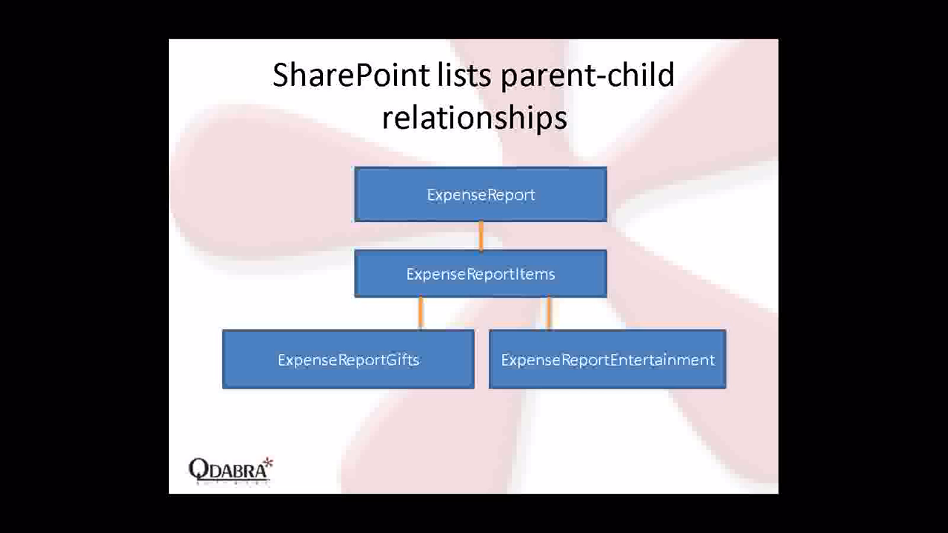
Advance the slideshow to the '1. Setup SharePoint List libraries' slide
{"action": "key", "text": "Right"}
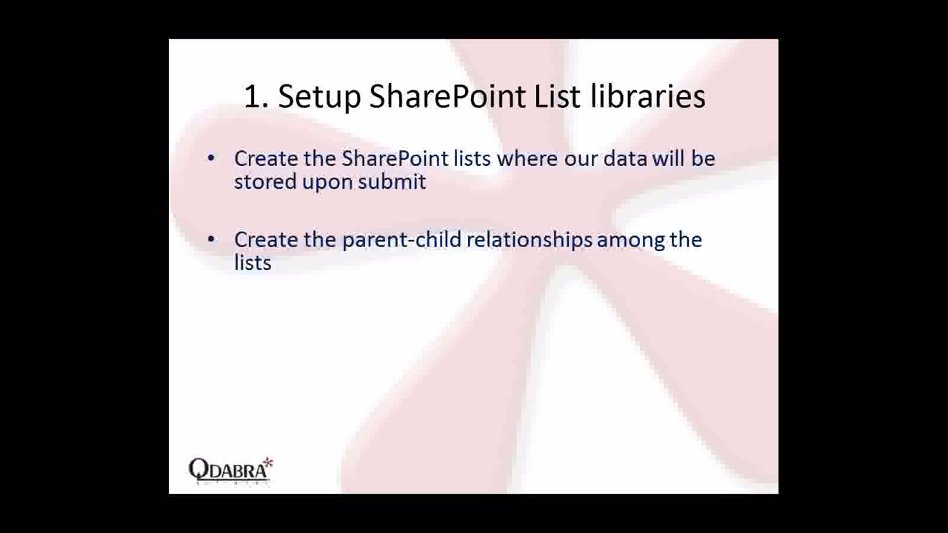
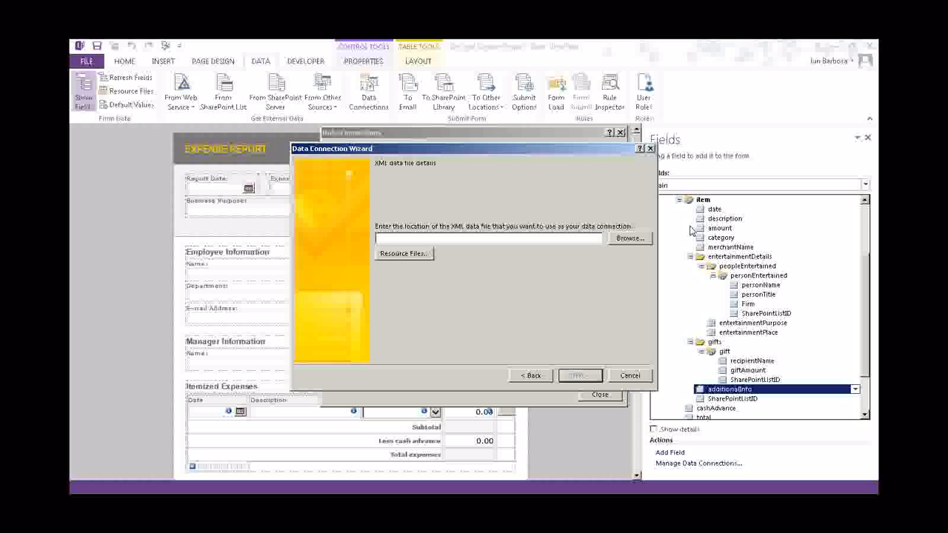
Create a 'mapping' data connection from Desktop\Lab 5\mapping.xml that loads when the form opens
{"action": "left_click", "coordinate": [629, 239]}
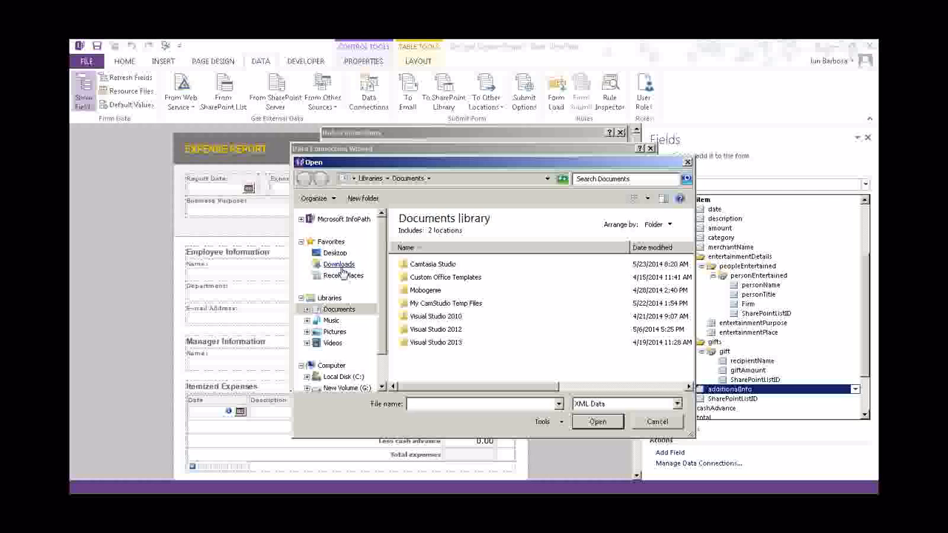
{"action": "left_click", "coordinate": [335, 254]}
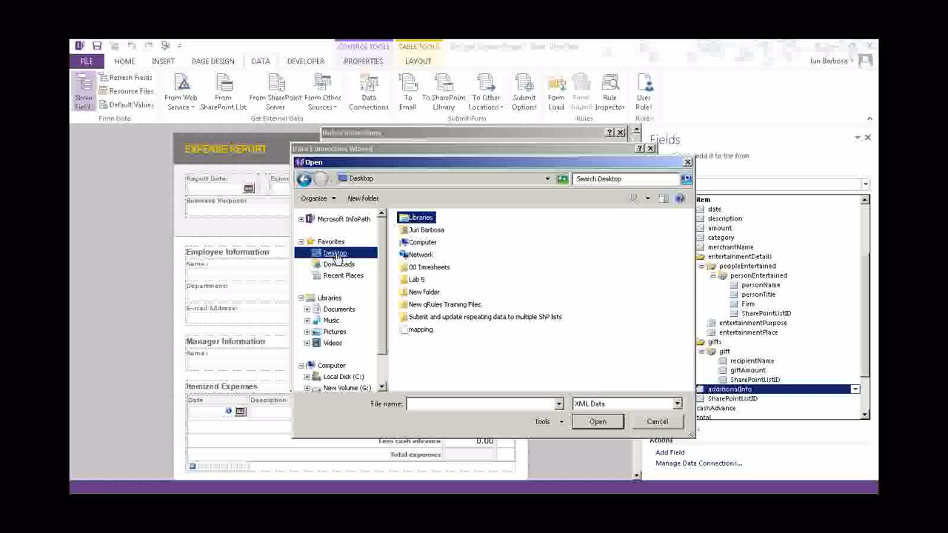
{"action": "double_click", "coordinate": [416, 279]}
{"action": "left_click", "coordinate": [421, 232]}
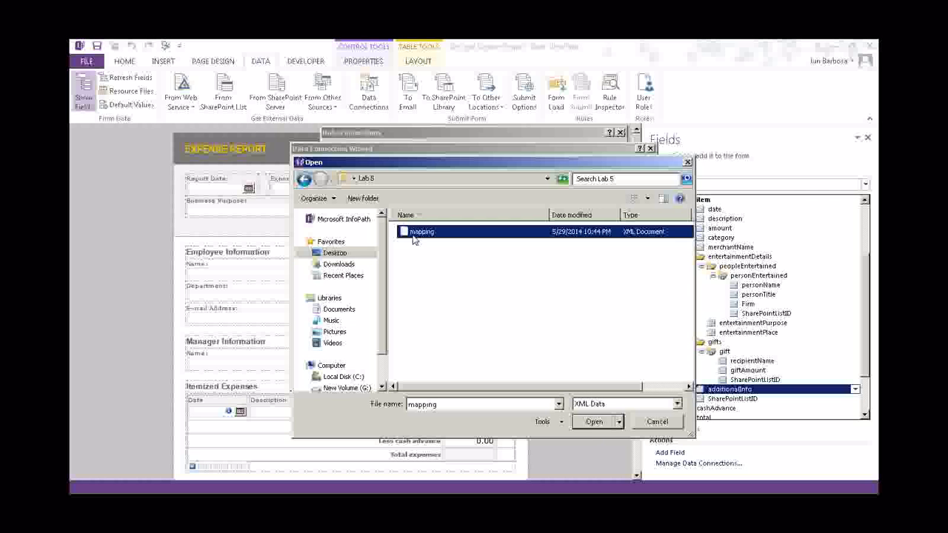
{"action": "left_click", "coordinate": [595, 421]}
{"action": "left_click", "coordinate": [577, 376]}
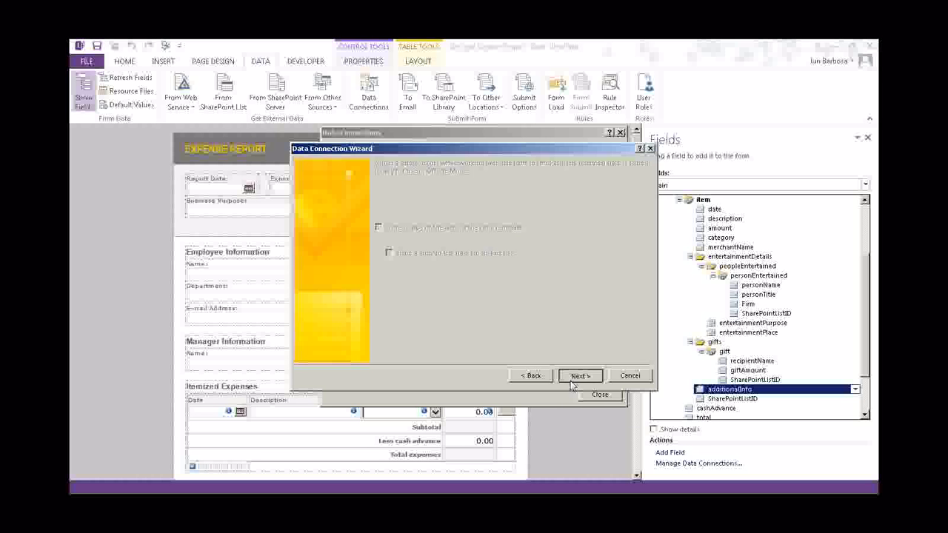
{"action": "left_click", "coordinate": [577, 376]}
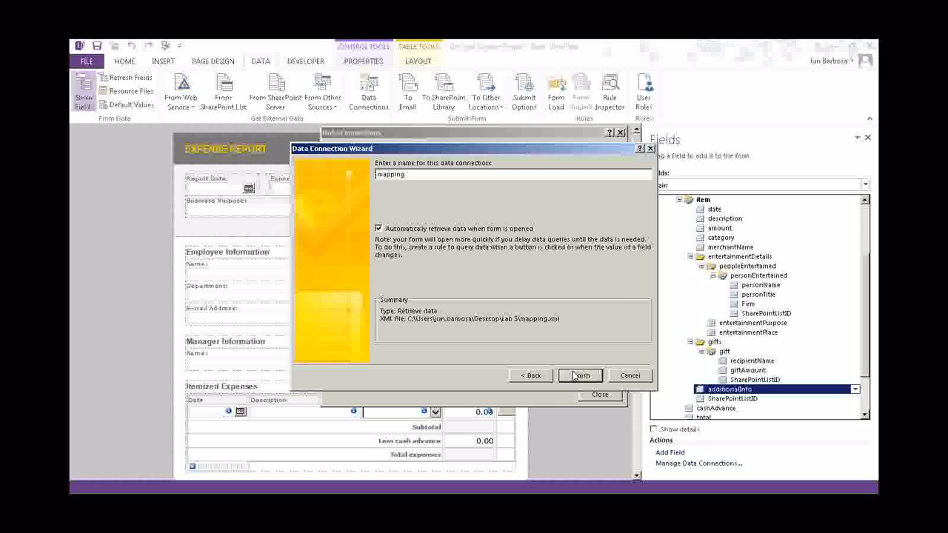
{"action": "left_click", "coordinate": [578, 376]}
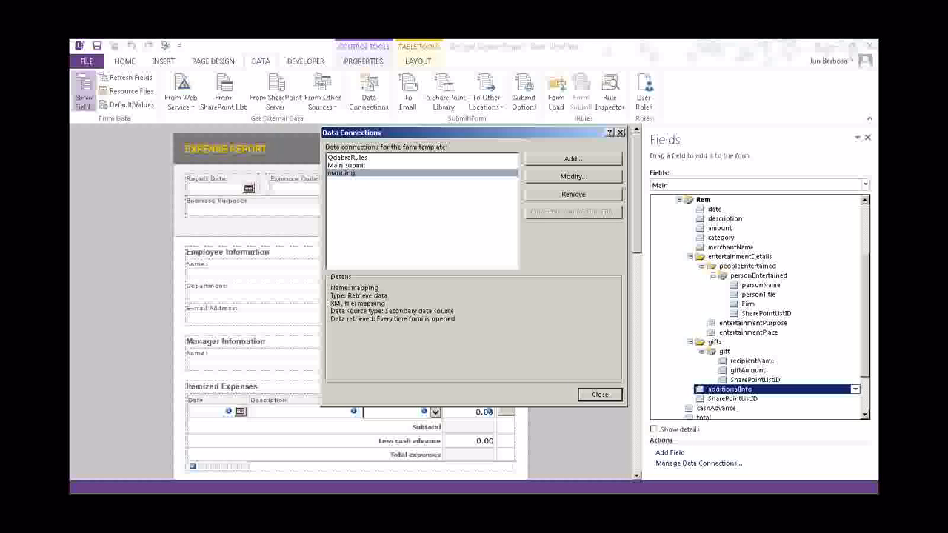
{"action": "key", "text": "alt+Tab"}
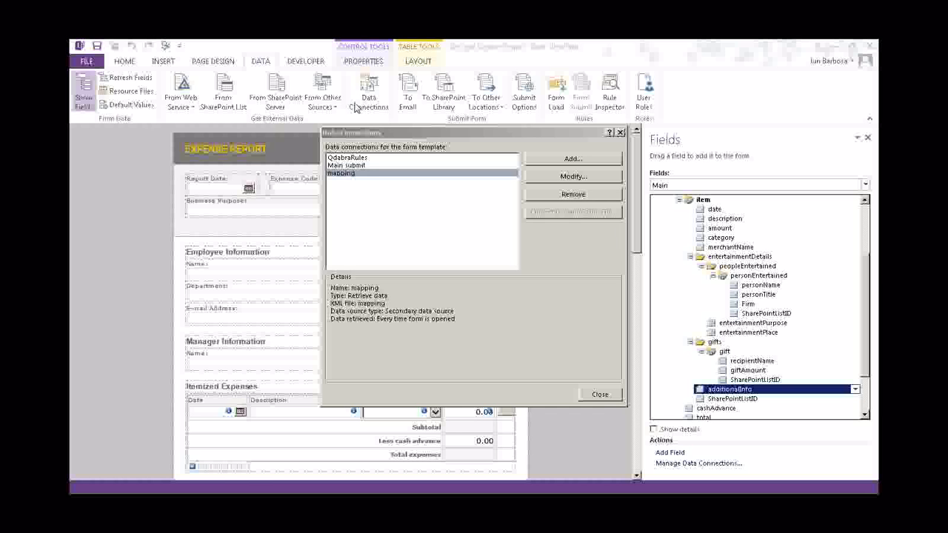
Remove the Main submit e-mail connection from the Data Connections list
{"action": "left_click", "coordinate": [362, 165]}
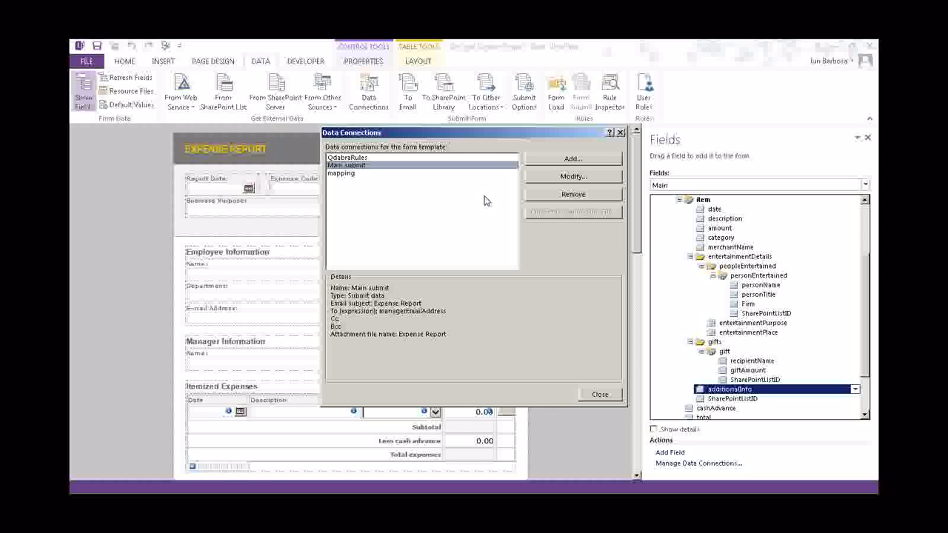
{"action": "left_click", "coordinate": [573, 194]}
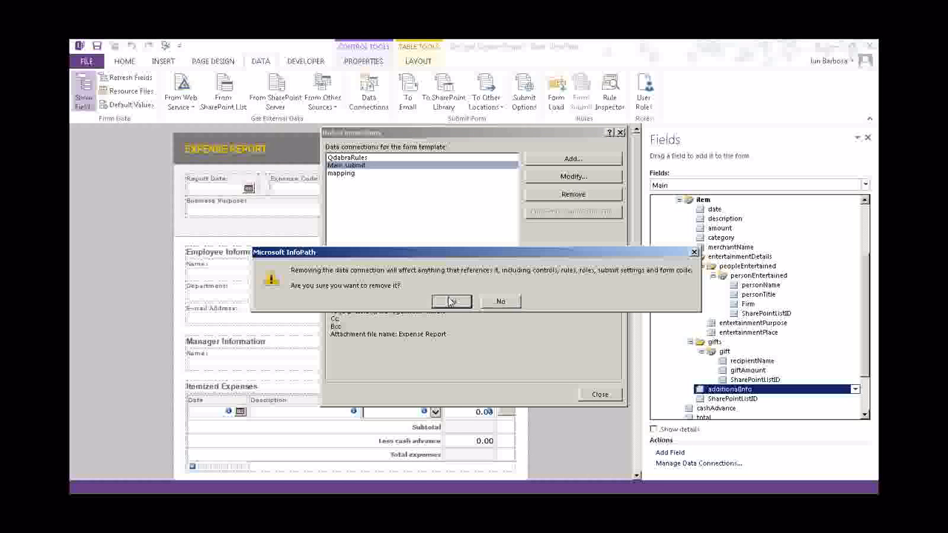
{"action": "left_click", "coordinate": [450, 301]}
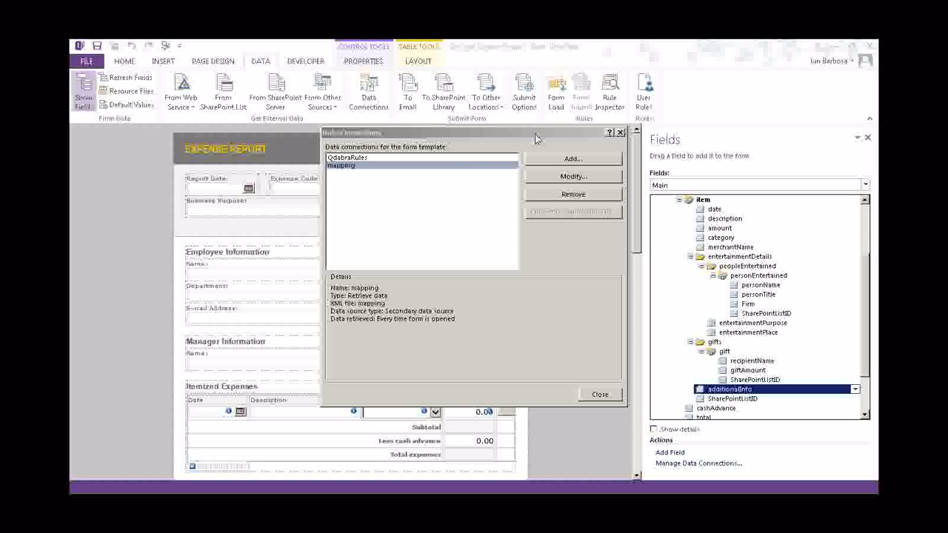
Start a submit data connection to the pasted SharePoint lists web service address
{"action": "left_click", "coordinate": [560, 159]}
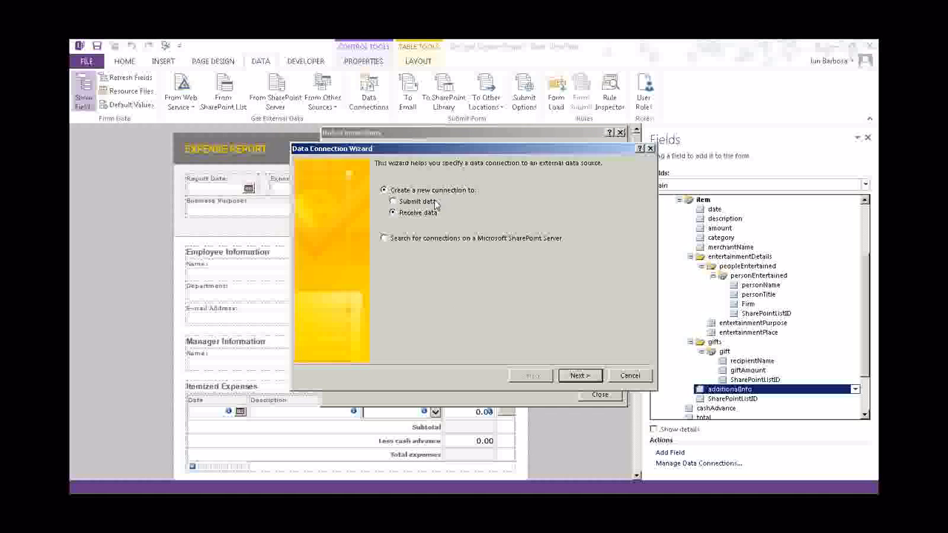
{"action": "left_click", "coordinate": [434, 201]}
{"action": "left_click", "coordinate": [574, 376]}
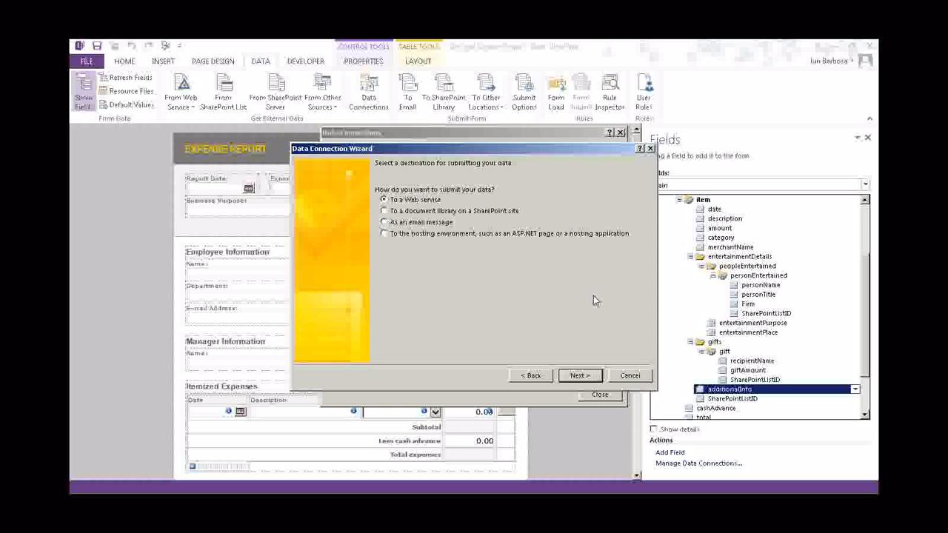
{"action": "left_click", "coordinate": [576, 376]}
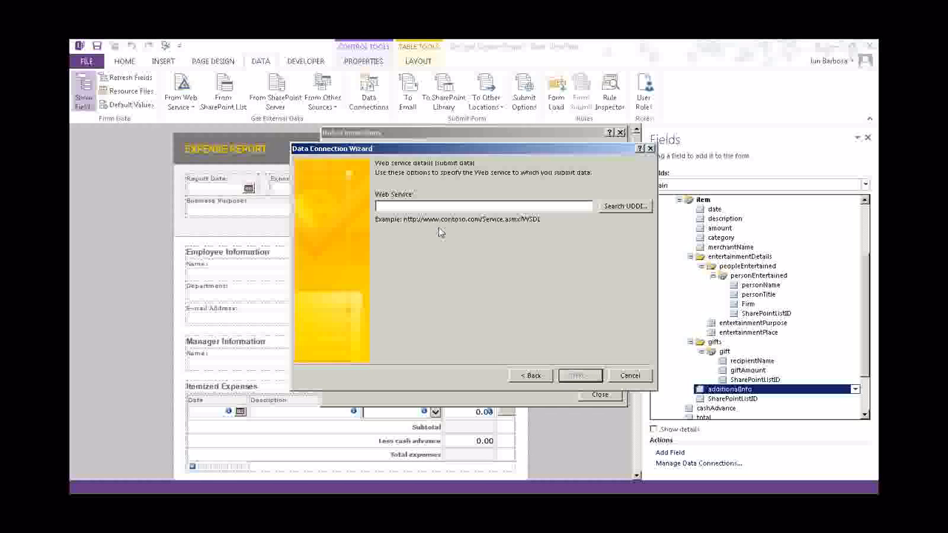
{"action": "type", "text": "https://training2013.formsboard.com/sites/Training140527/_vti_bin/lists.asmx"}
{"action": "left_click", "coordinate": [528, 214]}
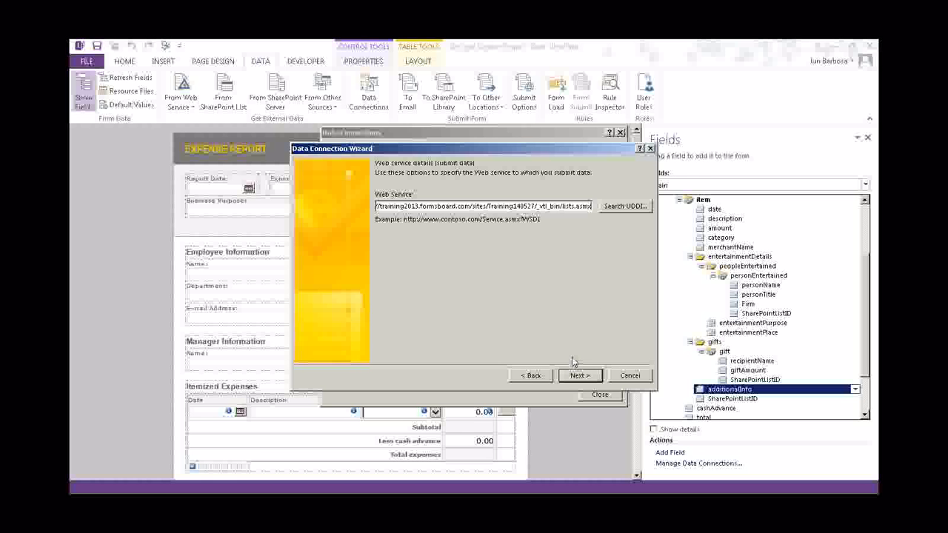
{"action": "left_click", "coordinate": [581, 379]}
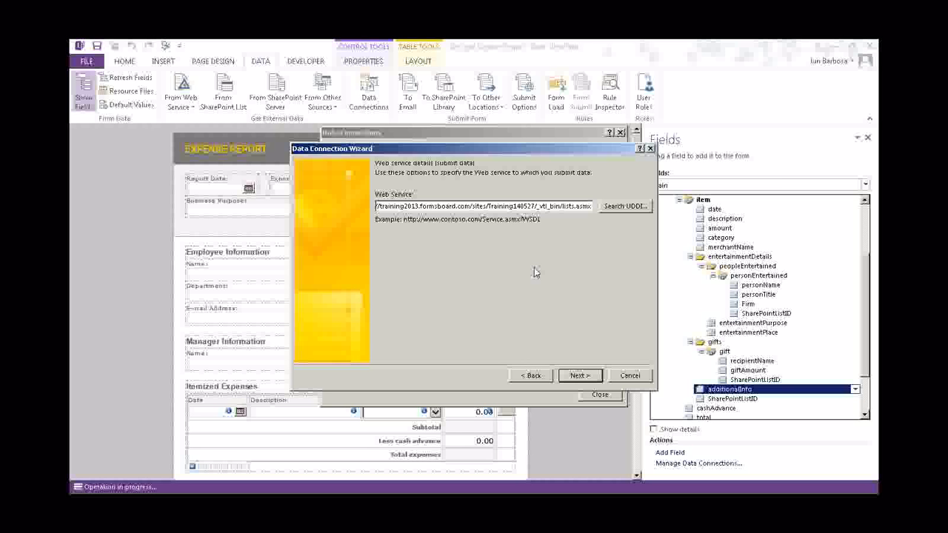
{"action": "left_click", "coordinate": [577, 374]}
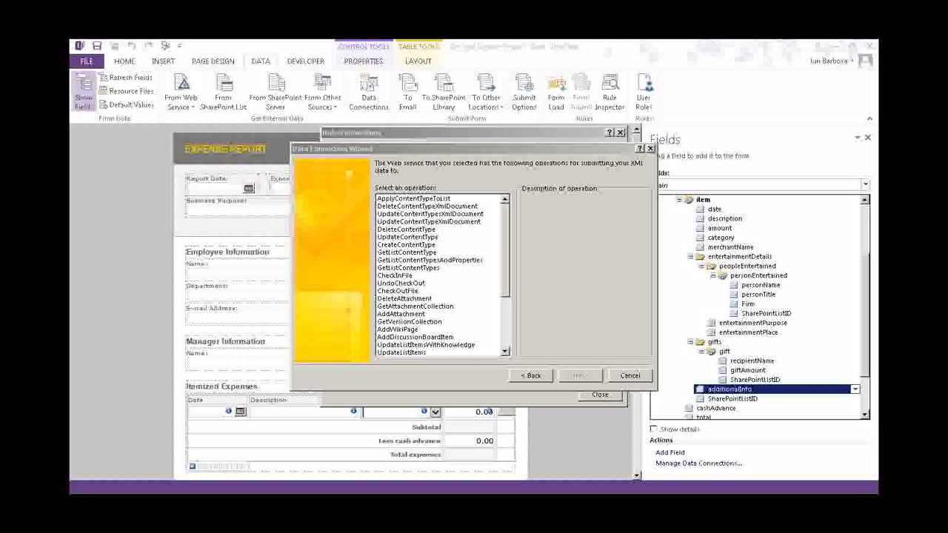
Choose the UpdateListItems operation and continue without mapping any parameters
{"action": "left_click_drag", "start_coordinate": [504, 255], "coordinate": [507, 296]}
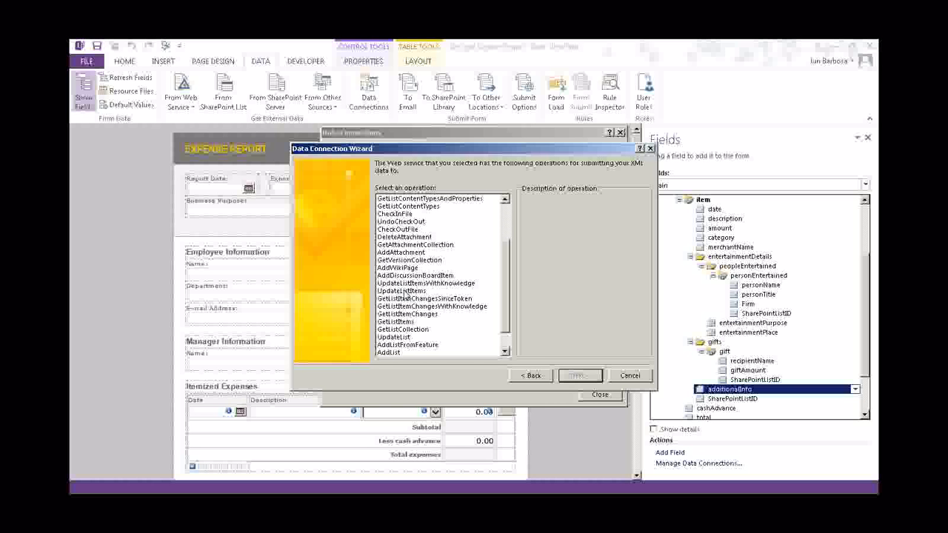
{"action": "left_click", "coordinate": [406, 292]}
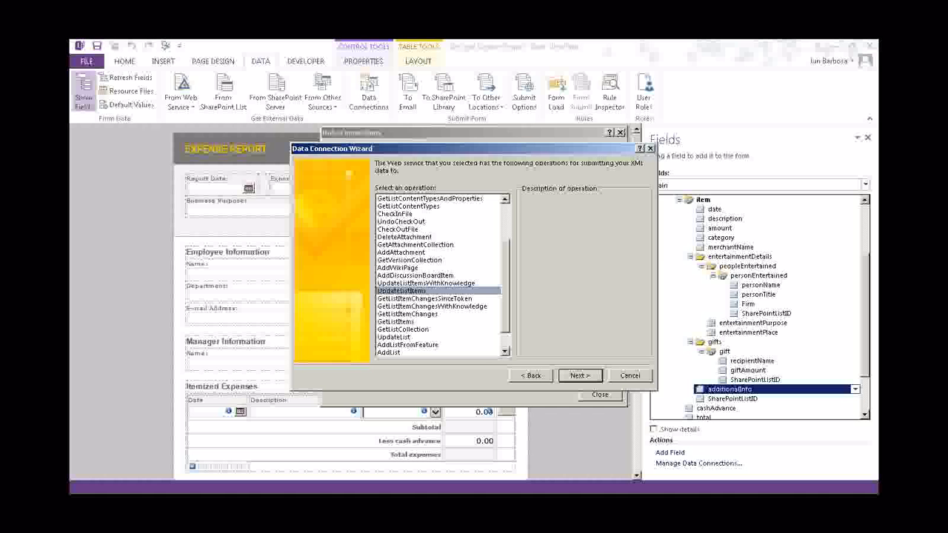
{"action": "left_click", "coordinate": [579, 375]}
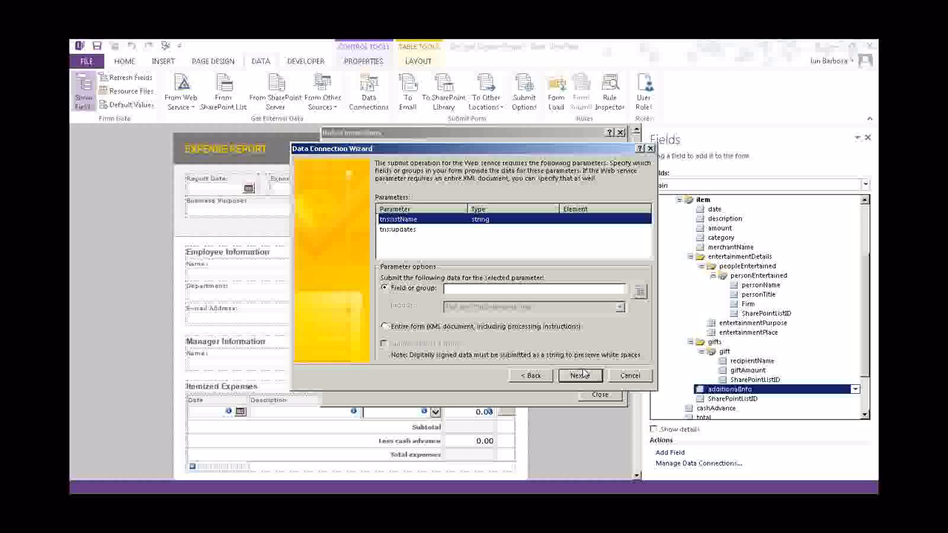
{"action": "left_click", "coordinate": [581, 373]}
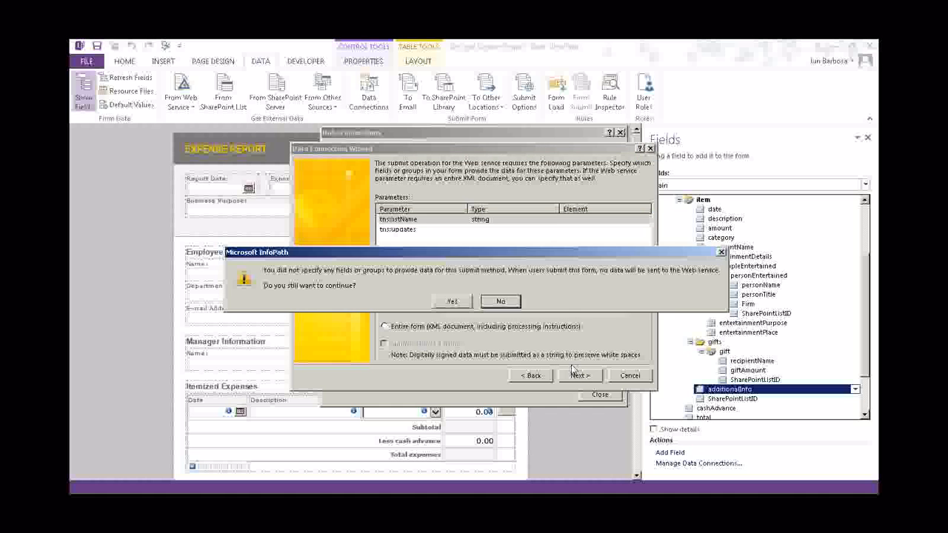
{"action": "left_click", "coordinate": [460, 304]}
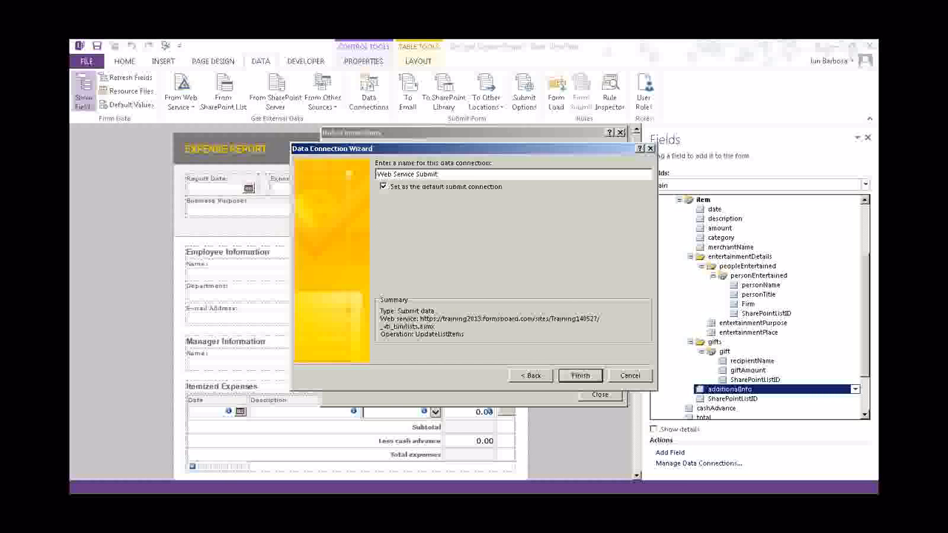
{"action": "left_click", "coordinate": [581, 376]}
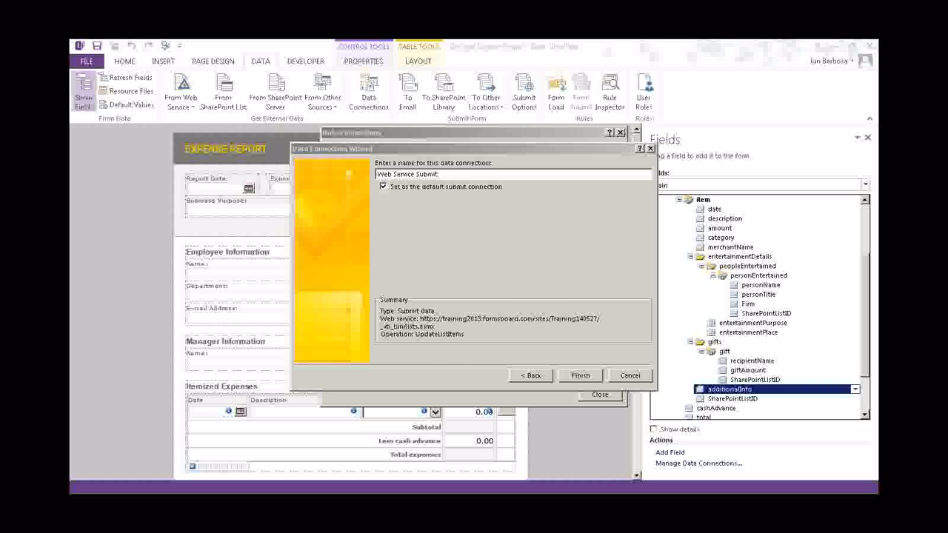
Rename the connection from Web Service Submit to ShPSubmit and finish it
{"action": "left_click", "coordinate": [449, 174]}
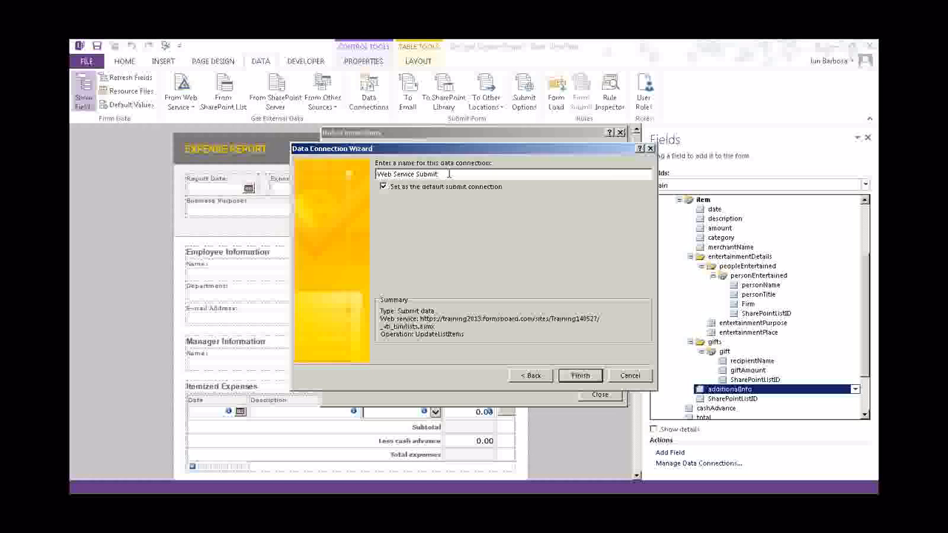
{"action": "left_click_drag", "start_coordinate": [445, 174], "coordinate": [312, 185]}
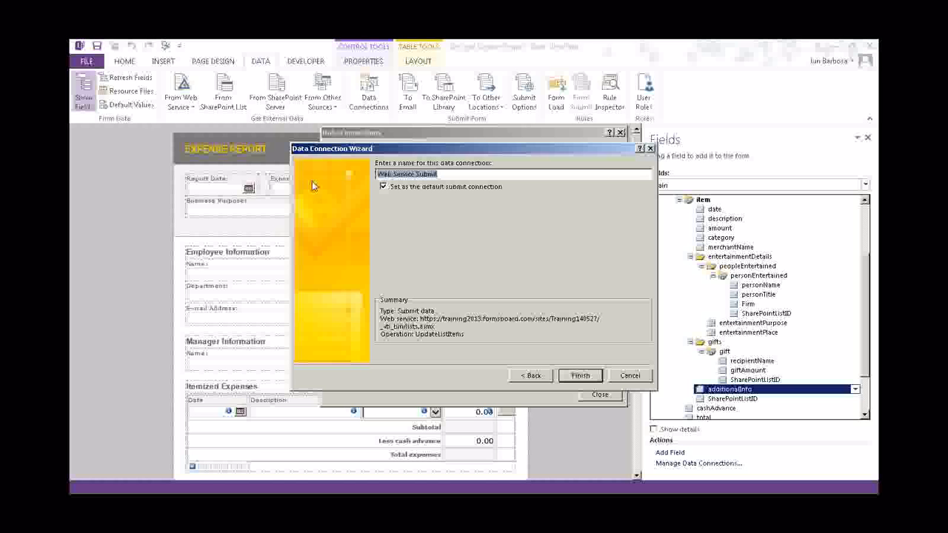
{"action": "type", "text": "ShPSubmit"}
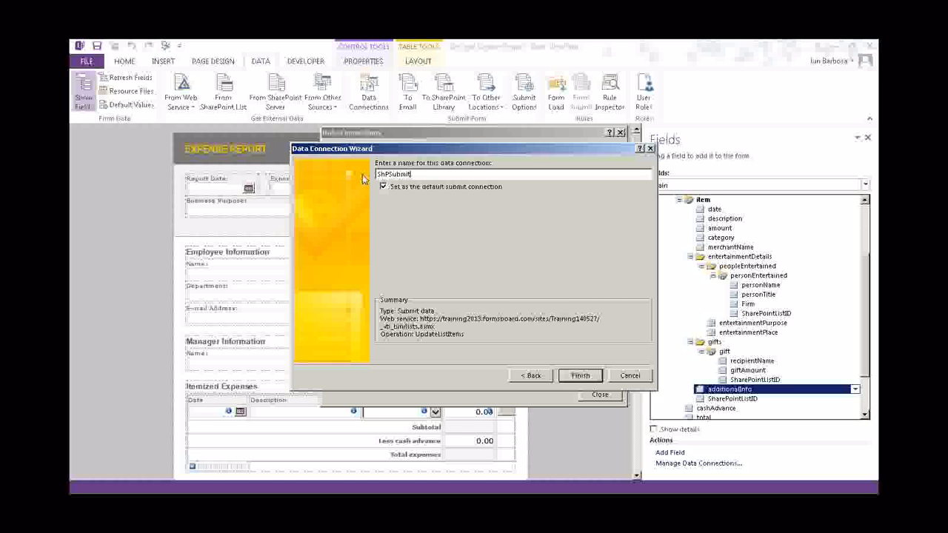
{"action": "left_click", "coordinate": [582, 376]}
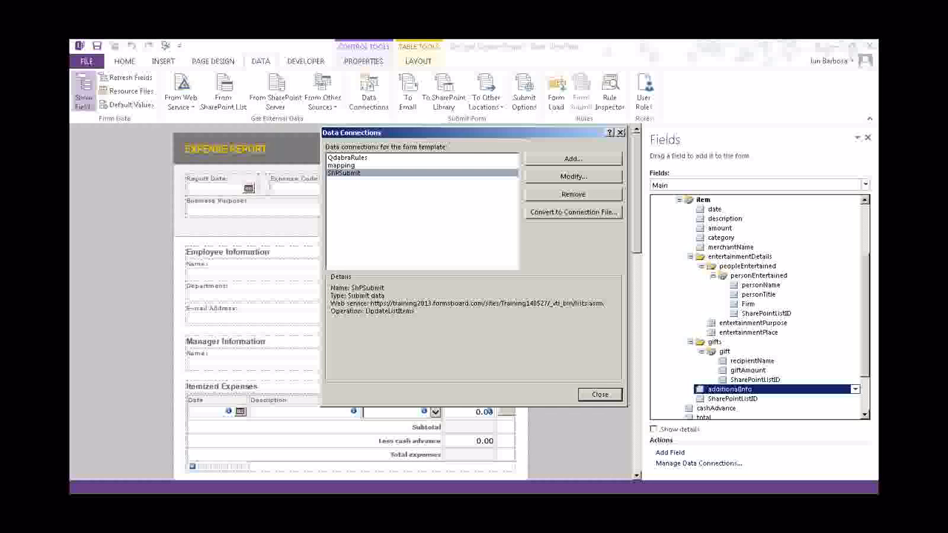
{"action": "left_click", "coordinate": [600, 394]}
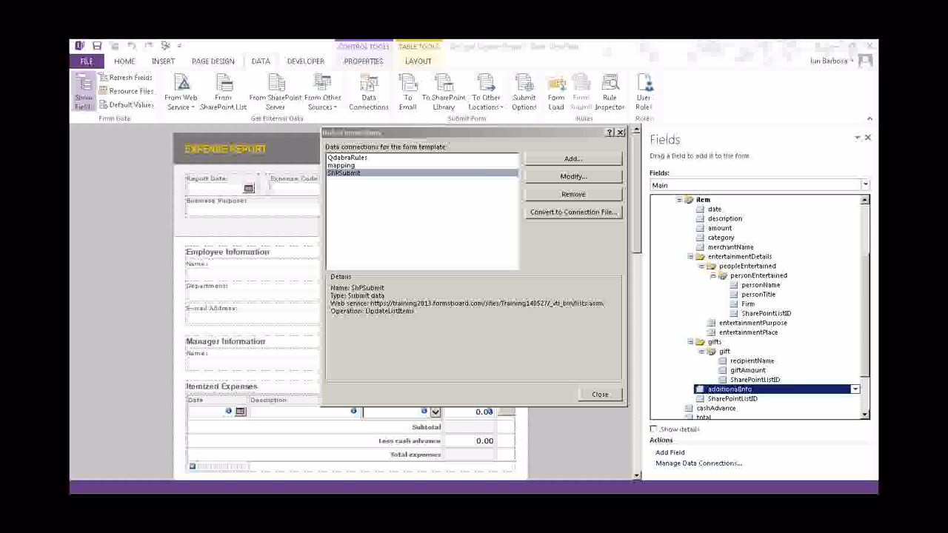
Begin a receive-data connection from the SharePoint lists.asmx SOAP web service
{"action": "left_click", "coordinate": [573, 160]}
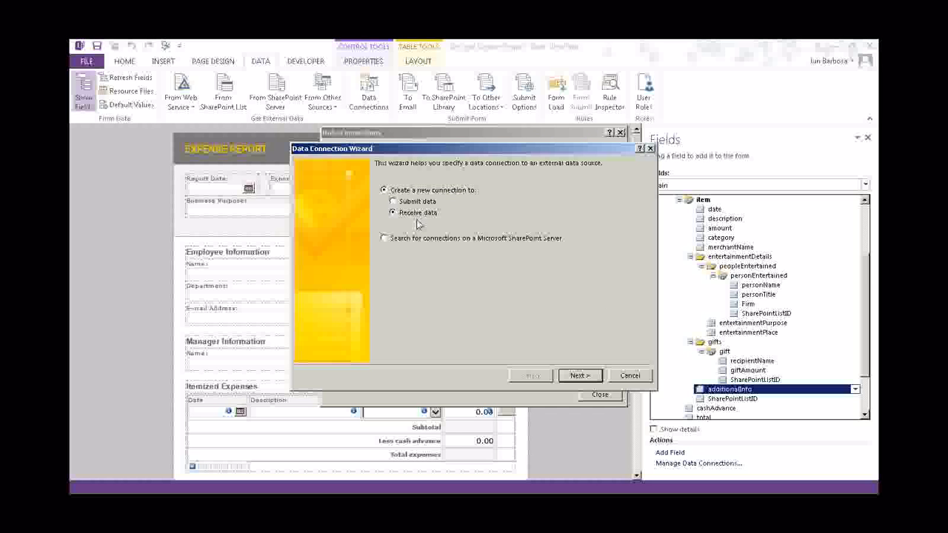
{"action": "left_click", "coordinate": [577, 376]}
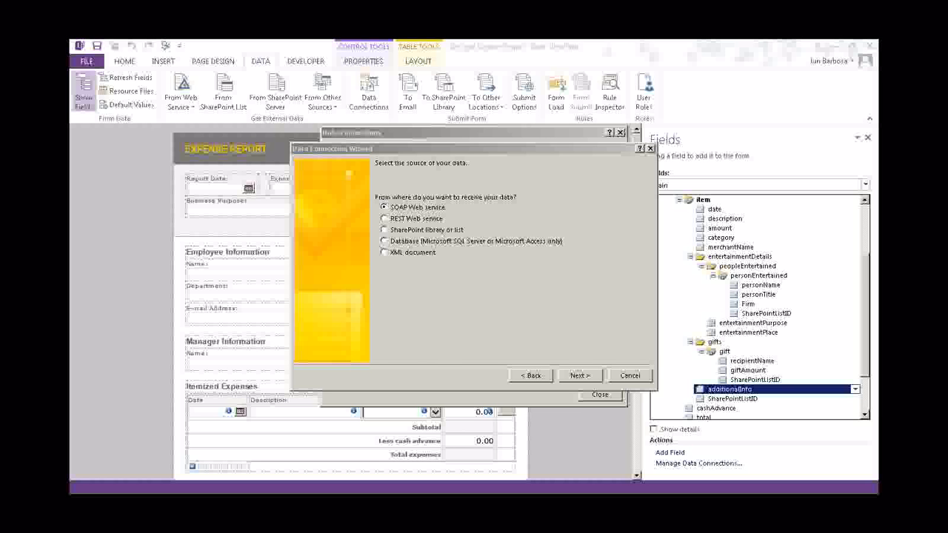
{"action": "left_click", "coordinate": [424, 222]}
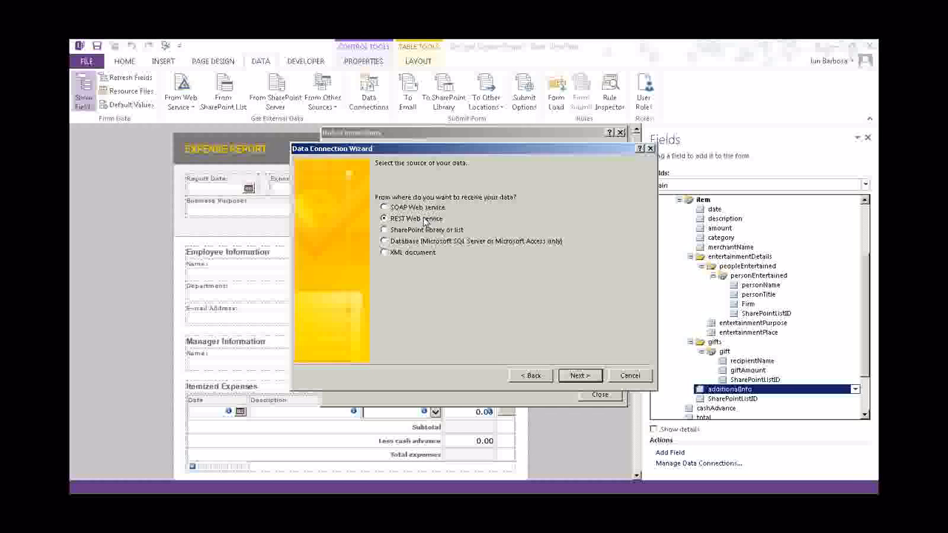
{"action": "left_click", "coordinate": [522, 376]}
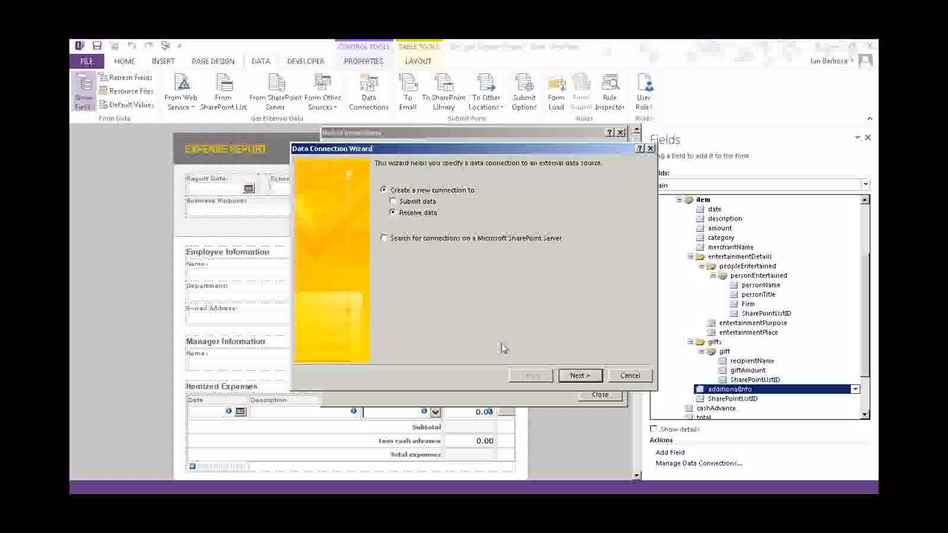
{"action": "left_click", "coordinate": [577, 376]}
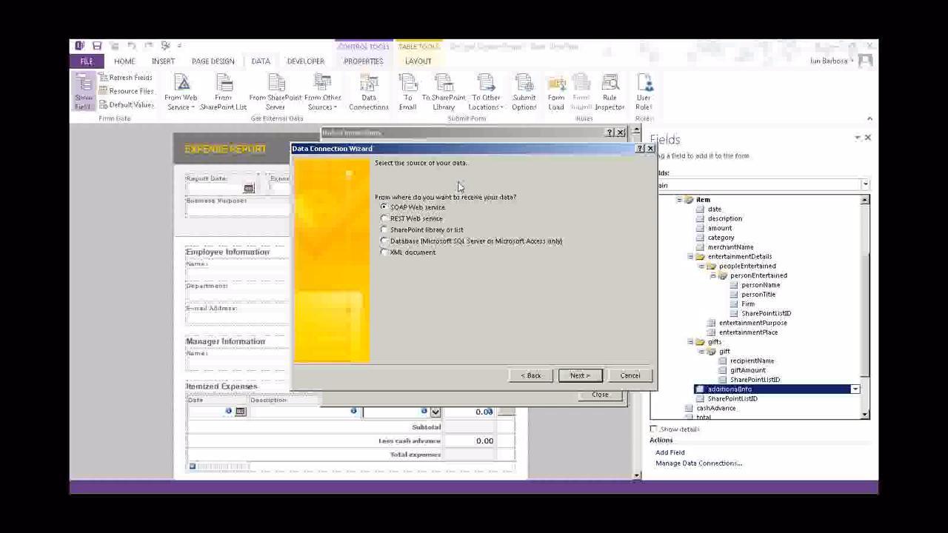
{"action": "left_click", "coordinate": [584, 372]}
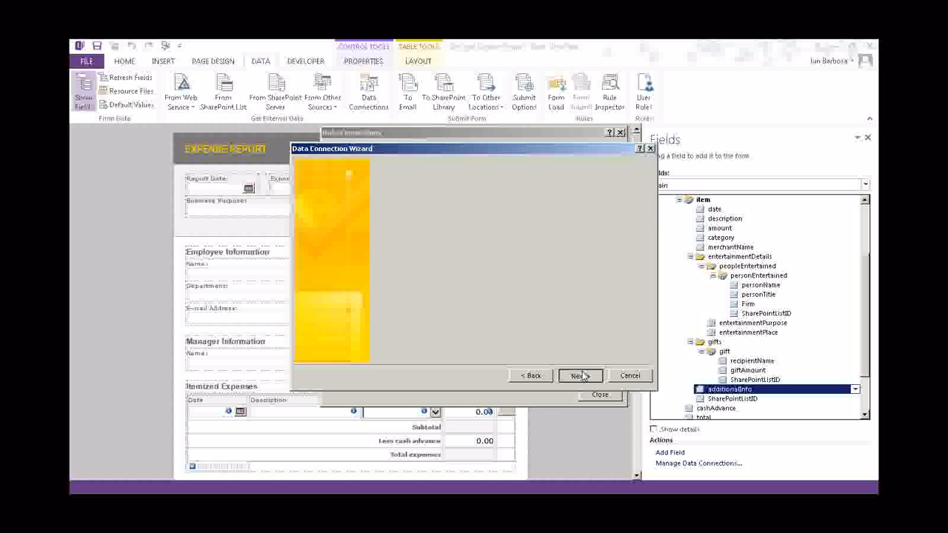
{"action": "type", "text": "http://training2013.formsboard.com/sites/Training140527/_vti_bin/lists.asmx"}
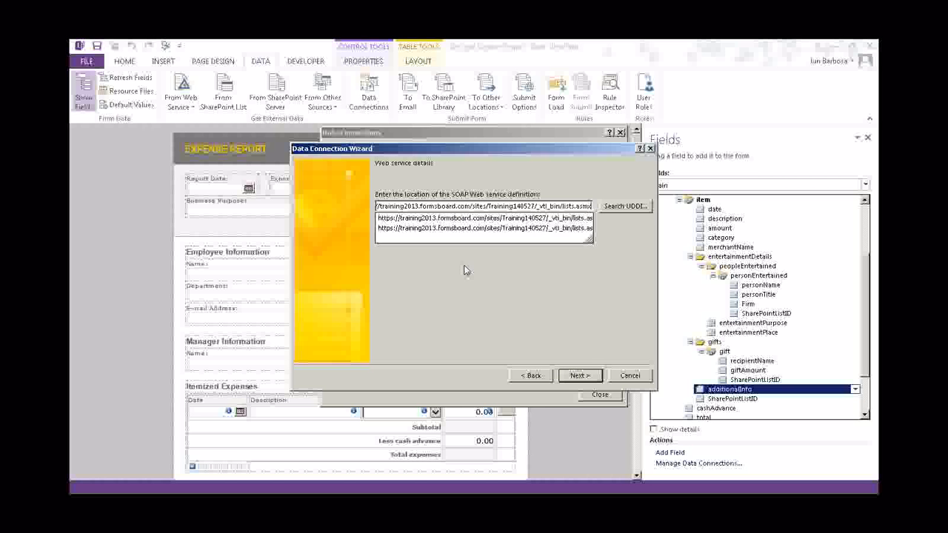
{"action": "left_click", "coordinate": [580, 376]}
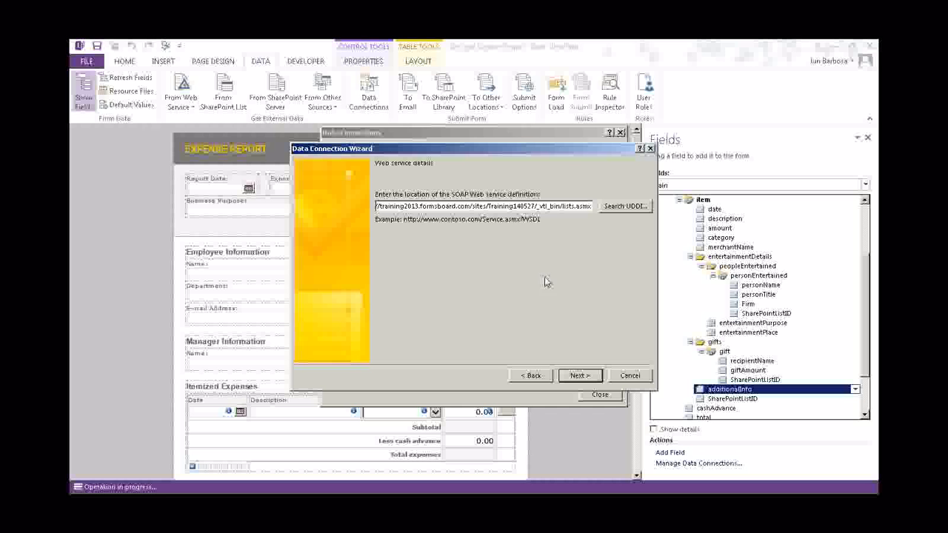
{"action": "left_click", "coordinate": [578, 376]}
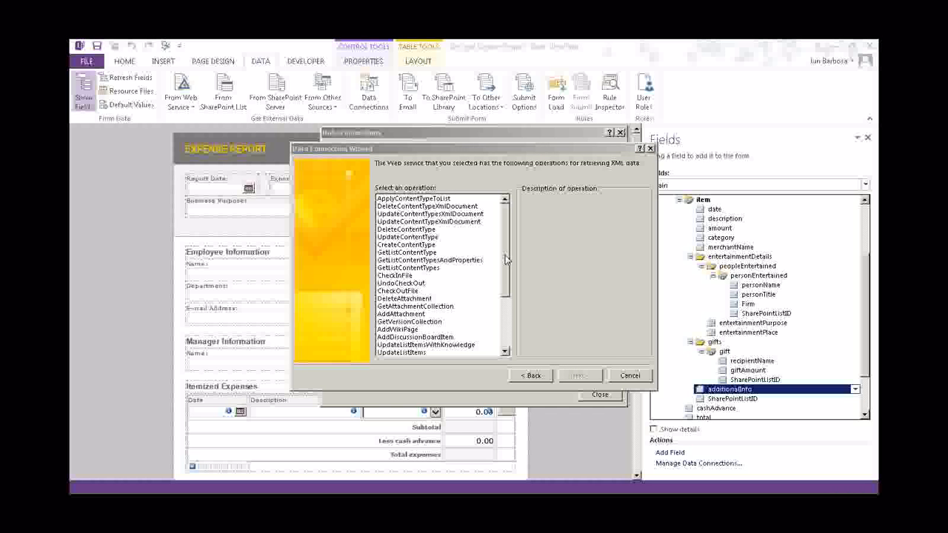
Choose the AddAttachment operation, set listName, and disable retrieving data on form open
{"action": "left_click_drag", "start_coordinate": [507, 252], "coordinate": [507, 310]}
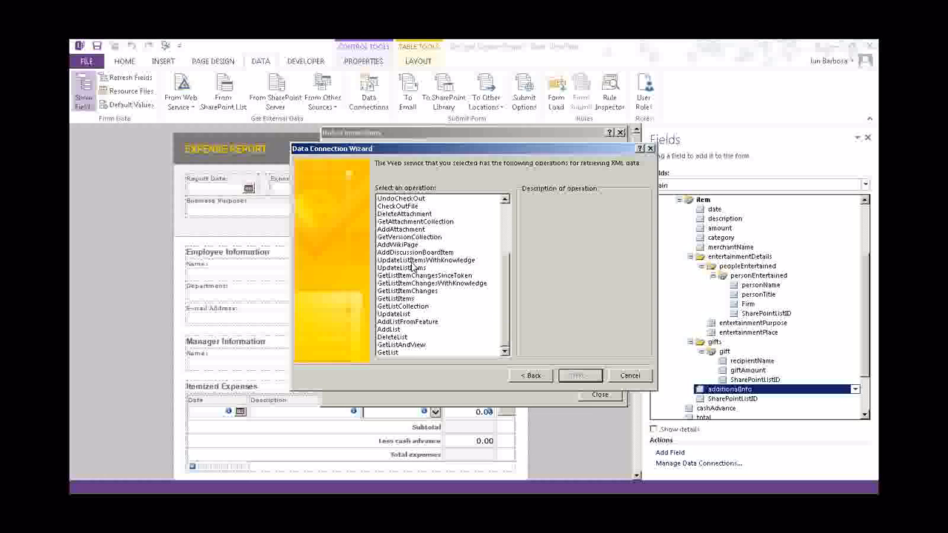
{"action": "left_click", "coordinate": [424, 224]}
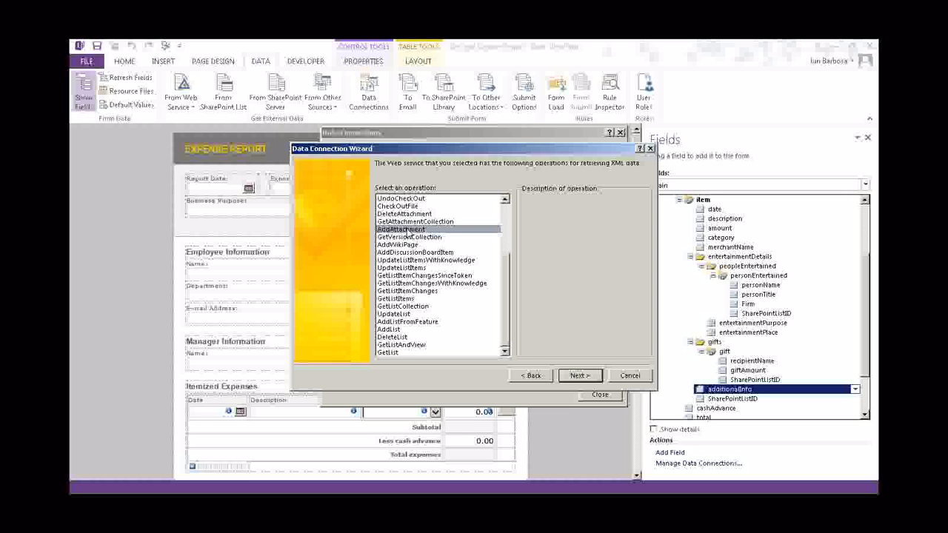
{"action": "left_click", "coordinate": [577, 376]}
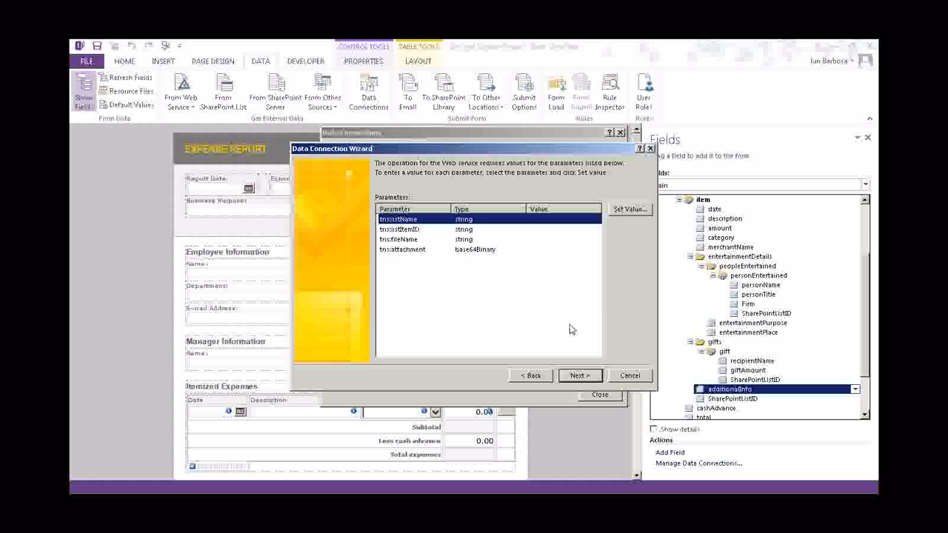
{"action": "left_click", "coordinate": [631, 210]}
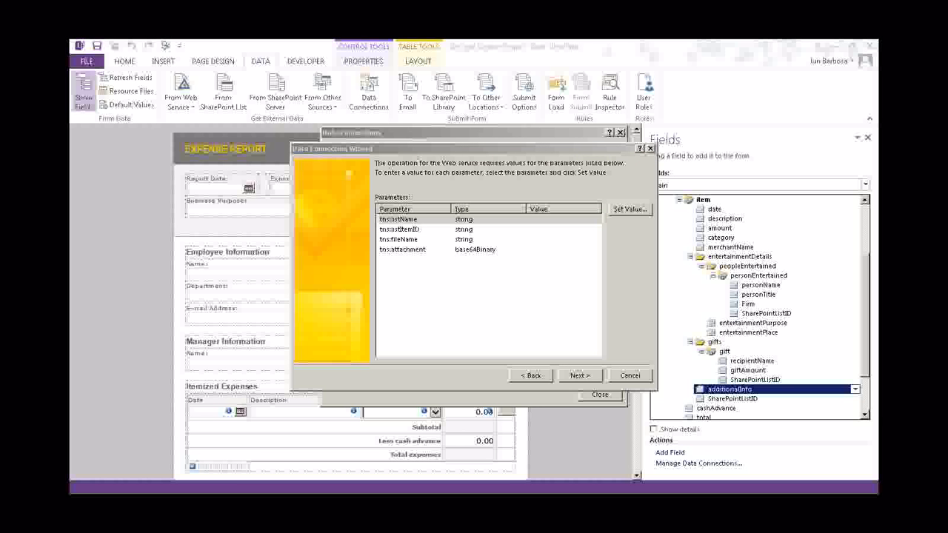
{"action": "left_click", "coordinate": [580, 376]}
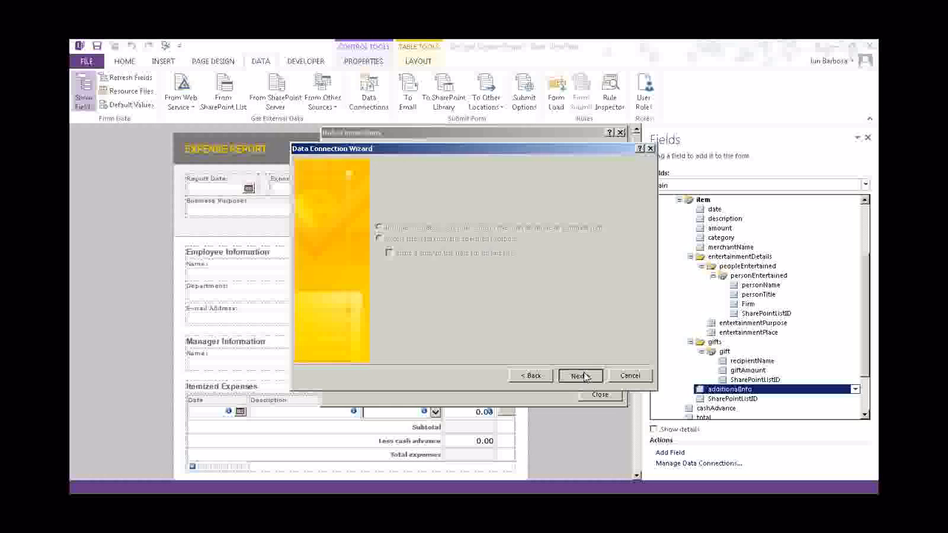
{"action": "left_click", "coordinate": [580, 376]}
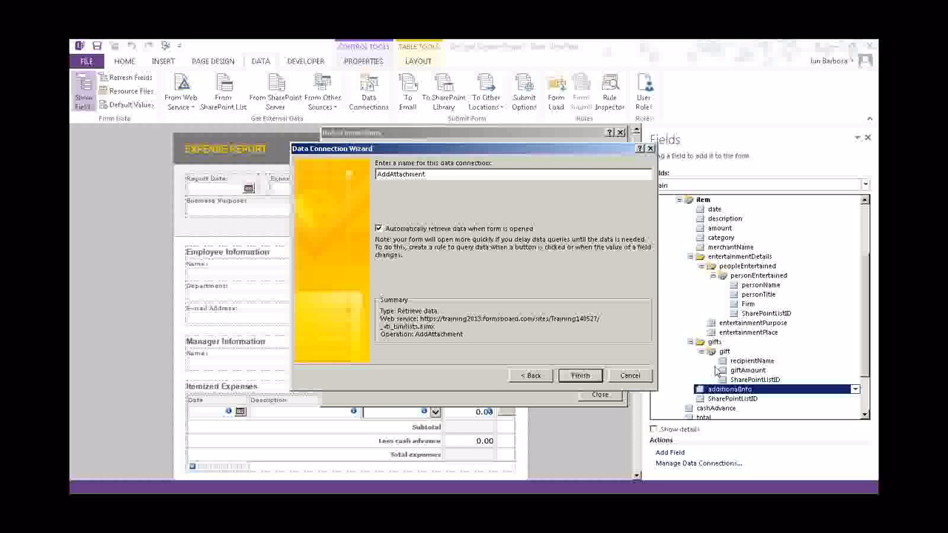
{"action": "left_click", "coordinate": [382, 230]}
{"action": "left_click", "coordinate": [582, 377]}
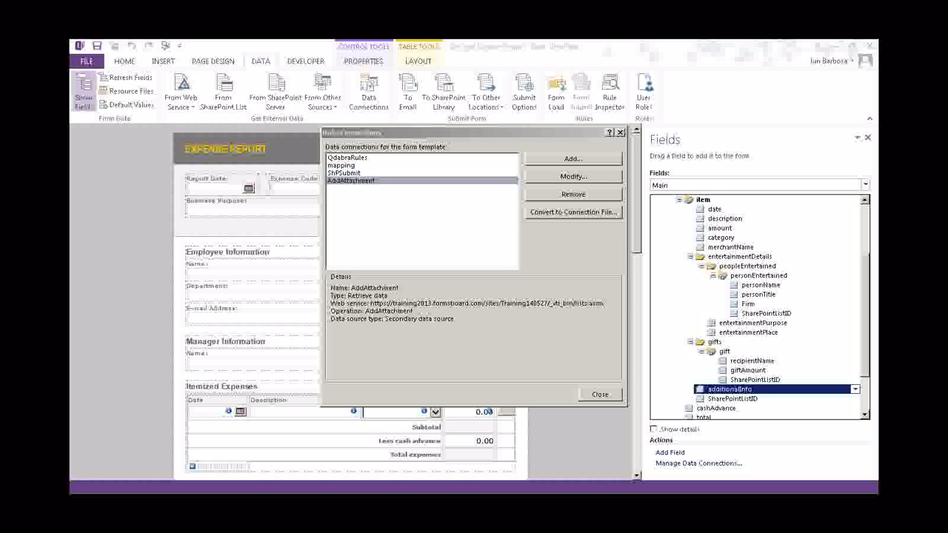
Close Data Connections and select the Submit button at the bottom of the form
{"action": "left_click", "coordinate": [609, 395]}
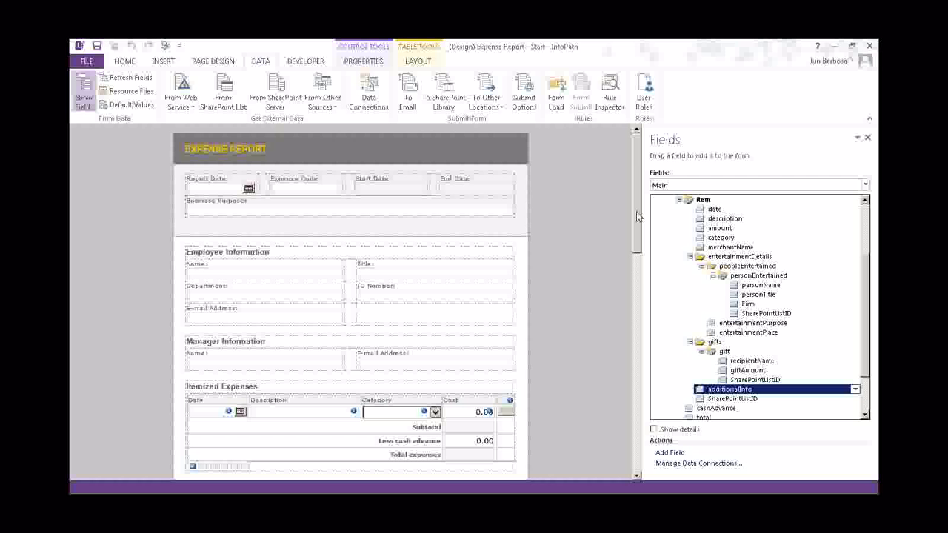
{"action": "left_click_drag", "start_coordinate": [639, 216], "coordinate": [631, 389]}
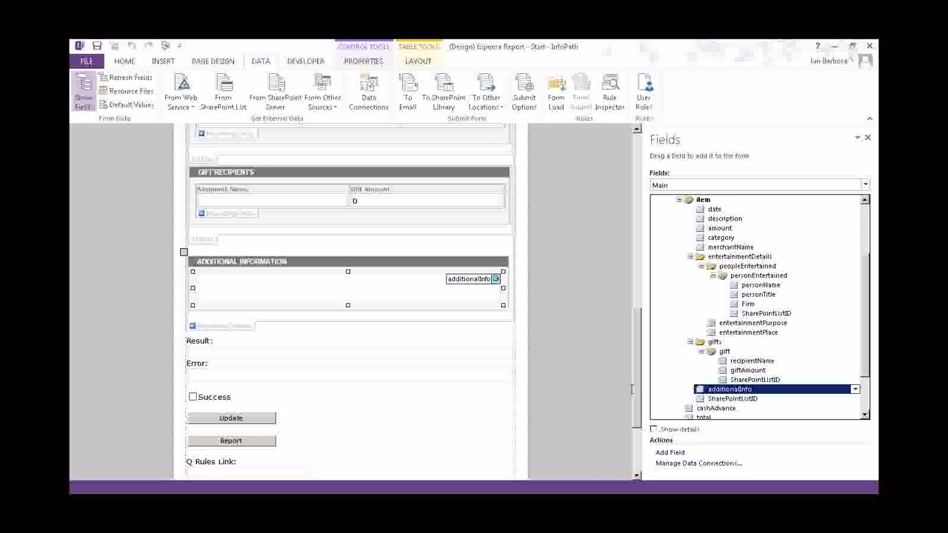
{"action": "left_click_drag", "start_coordinate": [631, 389], "coordinate": [630, 428]}
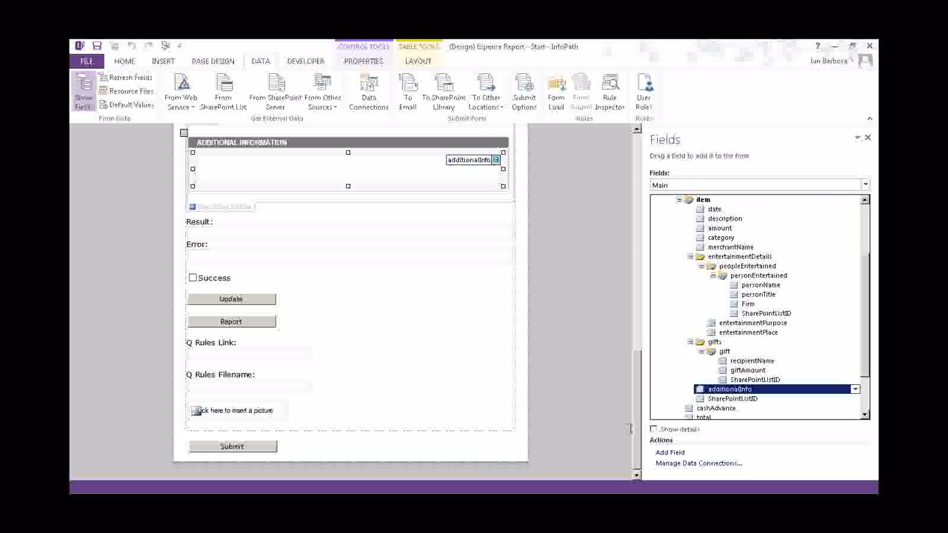
{"action": "left_click", "coordinate": [216, 446]}
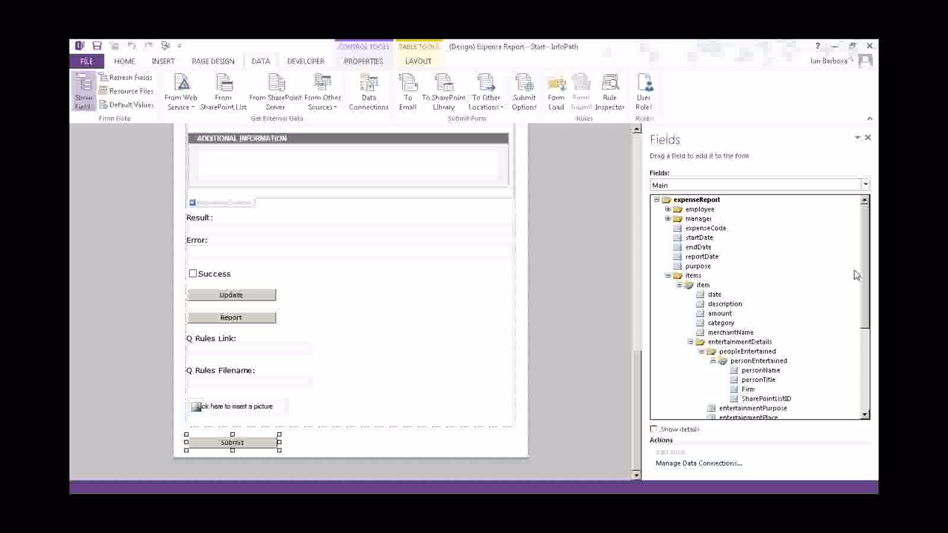
{"action": "key", "text": "alt+Tab"}
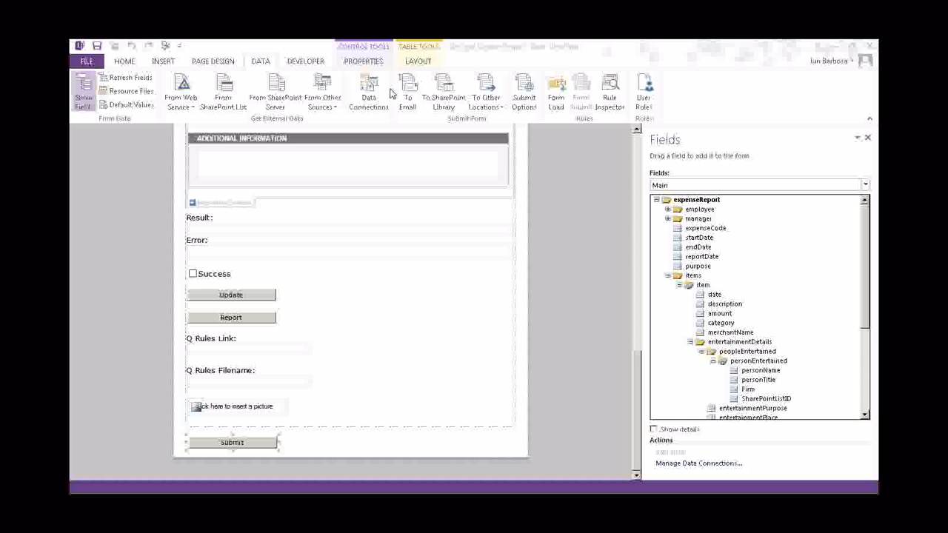
{"action": "key", "text": "alt+Tab"}
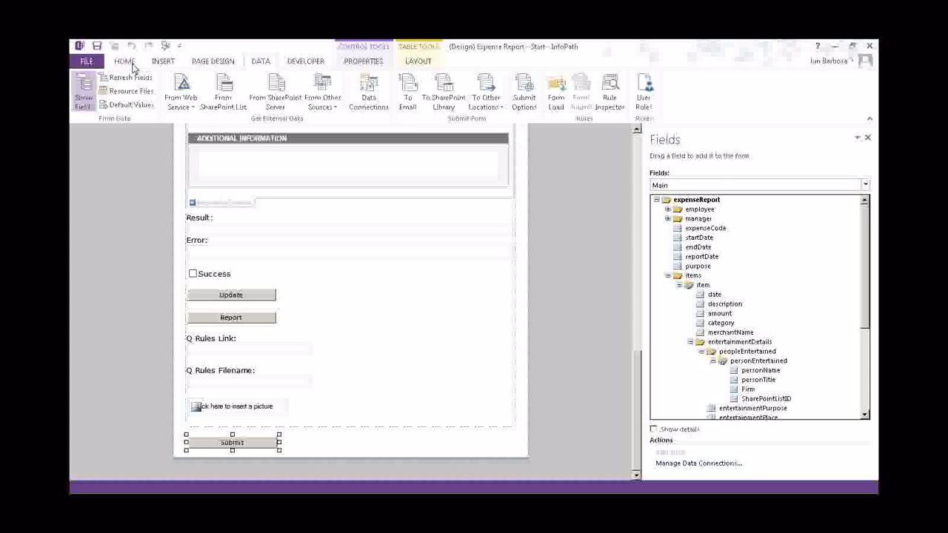
Show the Home commands and widen the Rules pane and form design area
{"action": "left_click", "coordinate": [133, 65]}
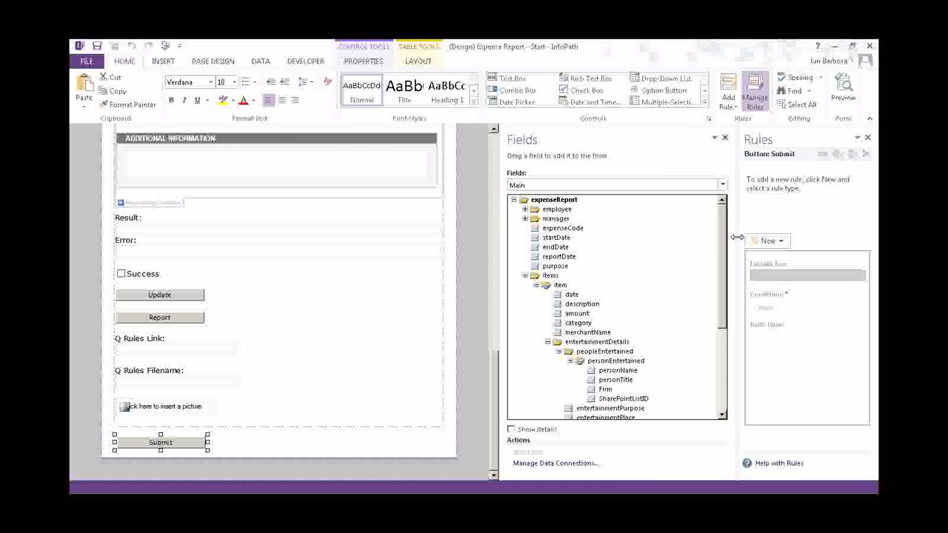
{"action": "left_click_drag", "start_coordinate": [736, 237], "coordinate": [664, 235]}
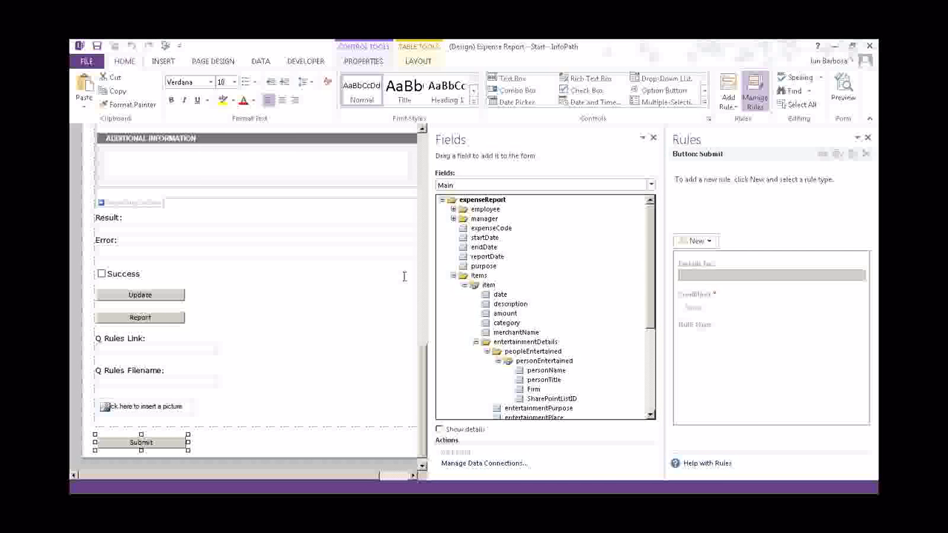
{"action": "left_click_drag", "start_coordinate": [429, 276], "coordinate": [509, 280]}
Create a new Action rule and rename Rule 1 to SubmitToSharePointList
{"action": "left_click", "coordinate": [696, 240]}
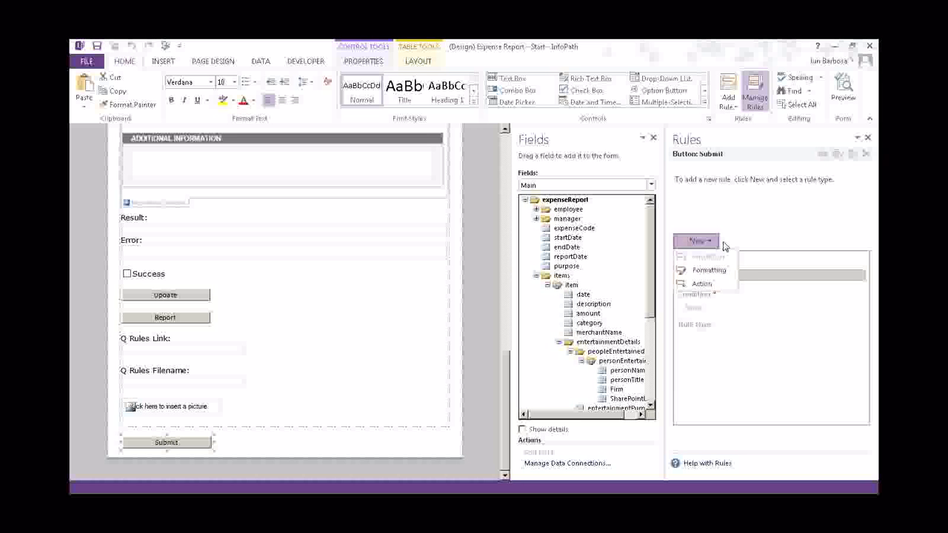
{"action": "left_click", "coordinate": [702, 285]}
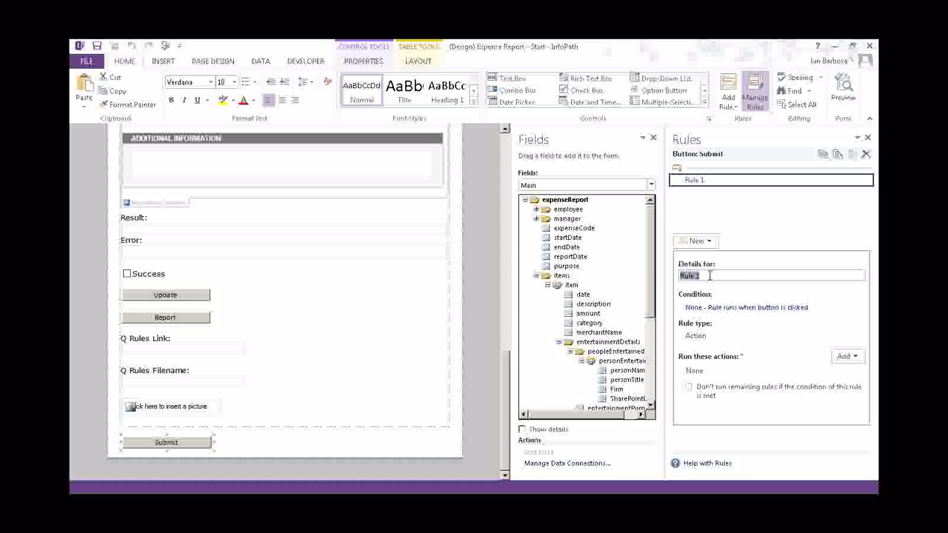
{"action": "left_click", "coordinate": [710, 275]}
{"action": "left_click_drag", "start_coordinate": [709, 275], "coordinate": [640, 278]}
{"action": "key", "text": "BackSpace"}
{"action": "type", "text": "/"}
{"action": "type", "text": "sub"}
{"action": "type", "text": "mit"}
{"action": "key", "text": "BackSpace"}
{"action": "key", "text": "BackSpace"}
{"action": "type", "text": "S"}
{"action": "key", "text": "Right"}
{"action": "key", "text": "Right"}
{"action": "key", "text": "Right"}
{"action": "key", "text": "Right"}
{"action": "key", "text": "Right"}
{"action": "type", "text": "ToShare"}
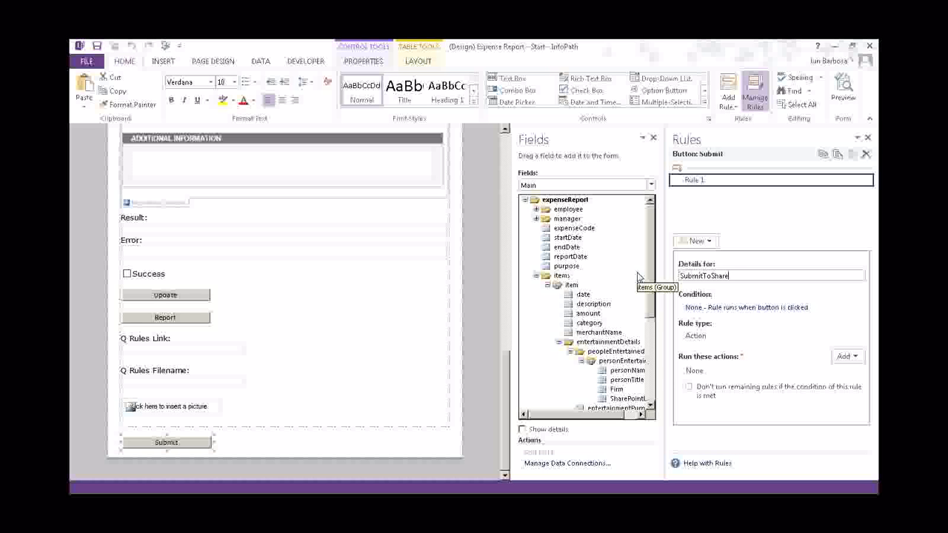
{"action": "type", "text": "PointList"}
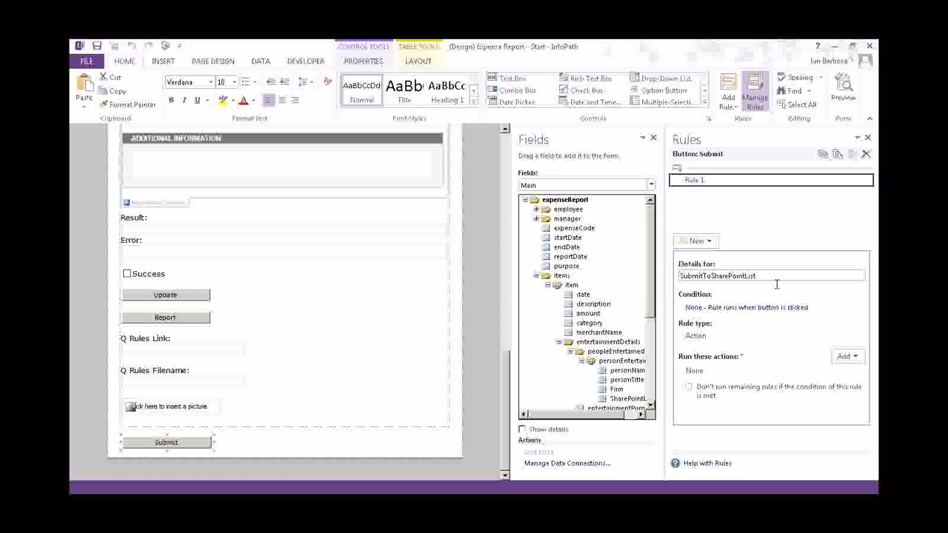
{"action": "key", "text": "Return"}
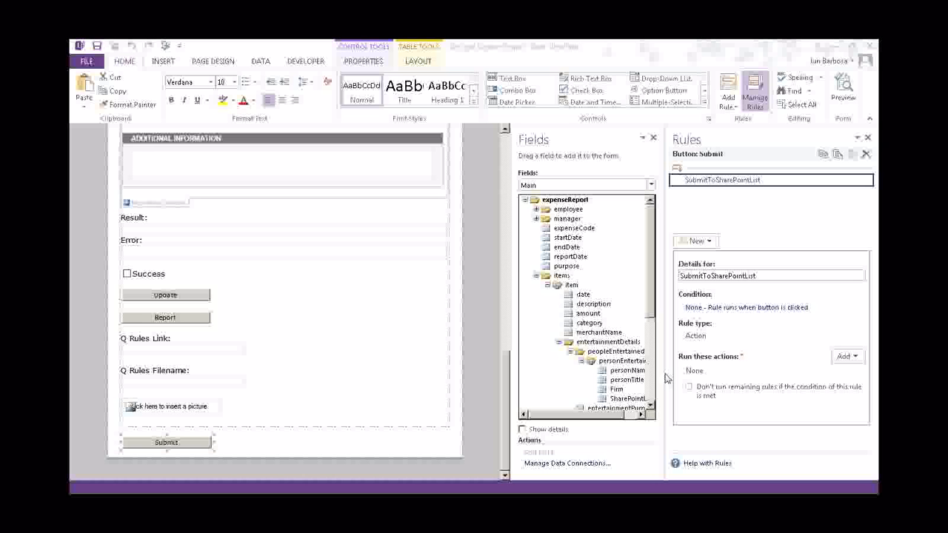
Add a 'Set a field's value' action targeting the QdabraRules Command field
{"action": "left_click", "coordinate": [848, 357]}
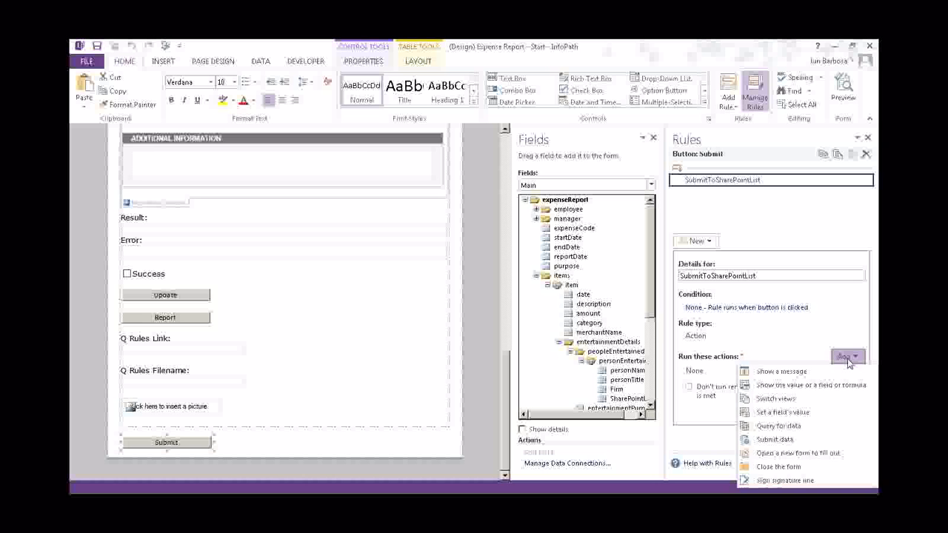
{"action": "left_click", "coordinate": [780, 413]}
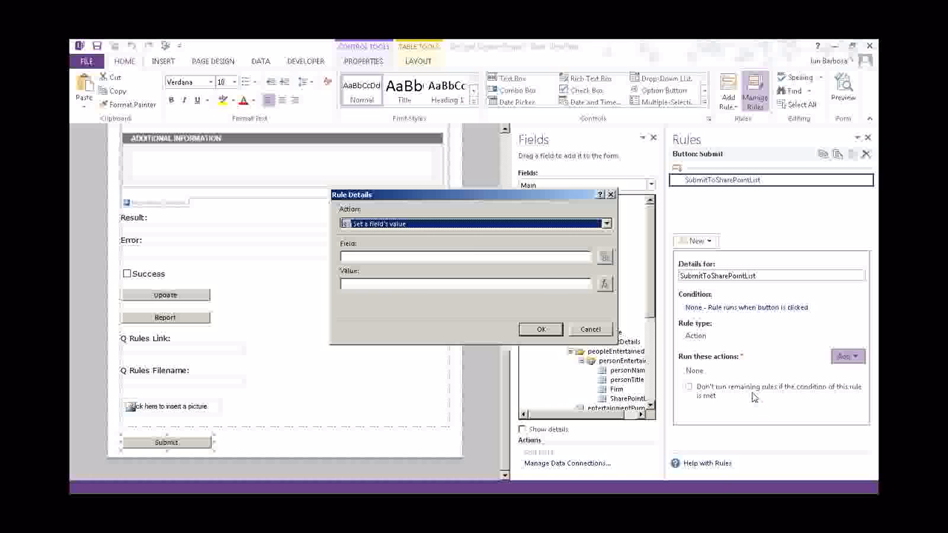
{"action": "left_click", "coordinate": [605, 258]}
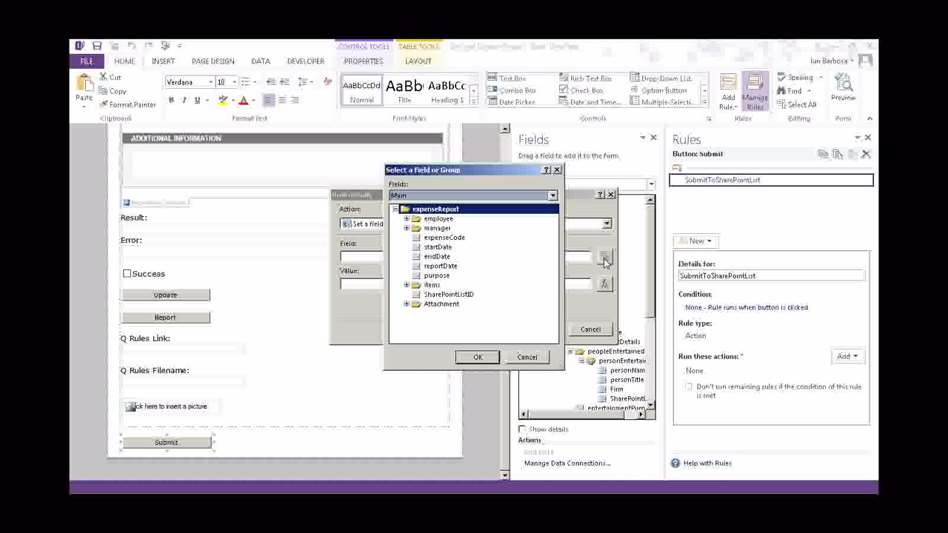
{"action": "left_click", "coordinate": [465, 195]}
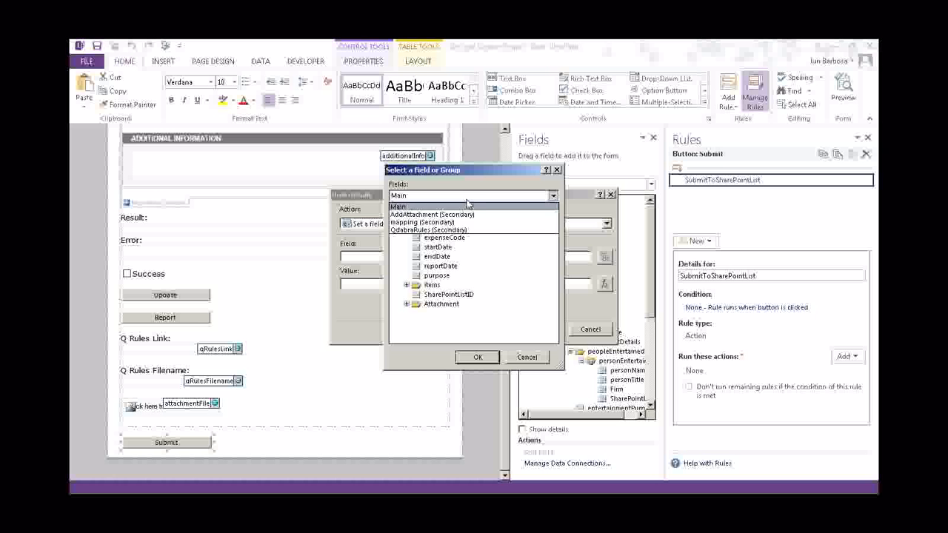
{"action": "left_click", "coordinate": [440, 230]}
{"action": "left_click", "coordinate": [437, 259]}
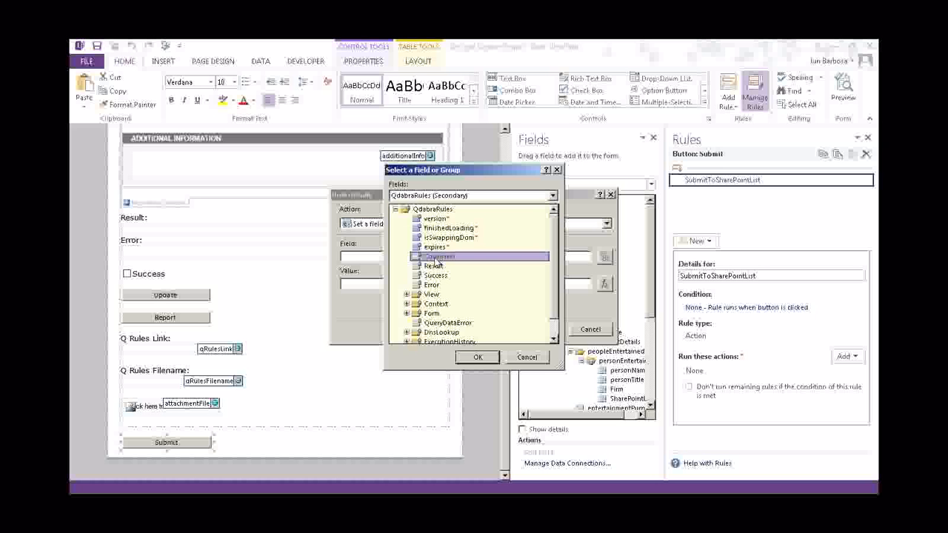
{"action": "left_click", "coordinate": [477, 357]}
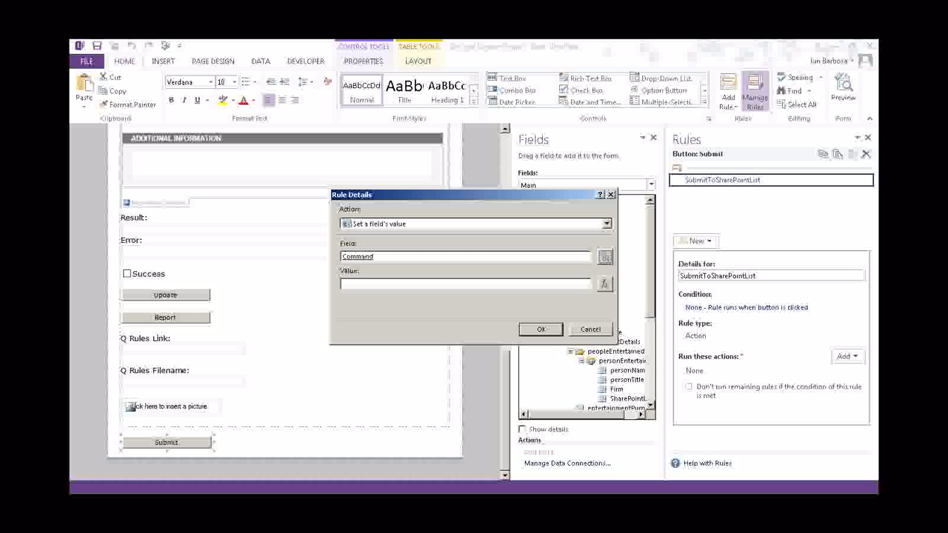
Set its value to 'SubmitToSharePointList /submit=ShPSubmit /dsname=AddAttachment' and confirm
{"action": "left_click", "coordinate": [605, 284]}
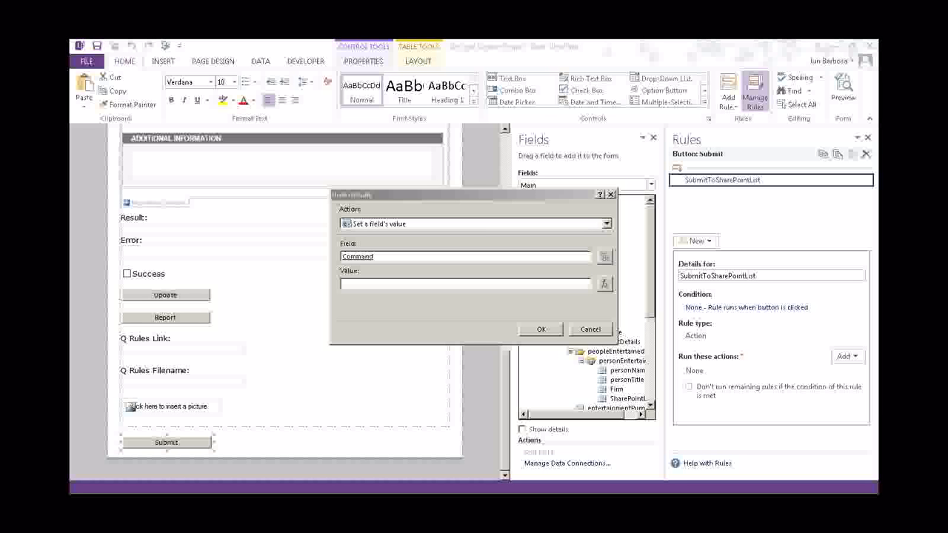
{"action": "left_click", "coordinate": [431, 285]}
{"action": "type", "text": "SubmitToSharePointList /submit=ShPSubmit /dsname=AddAttachment"}
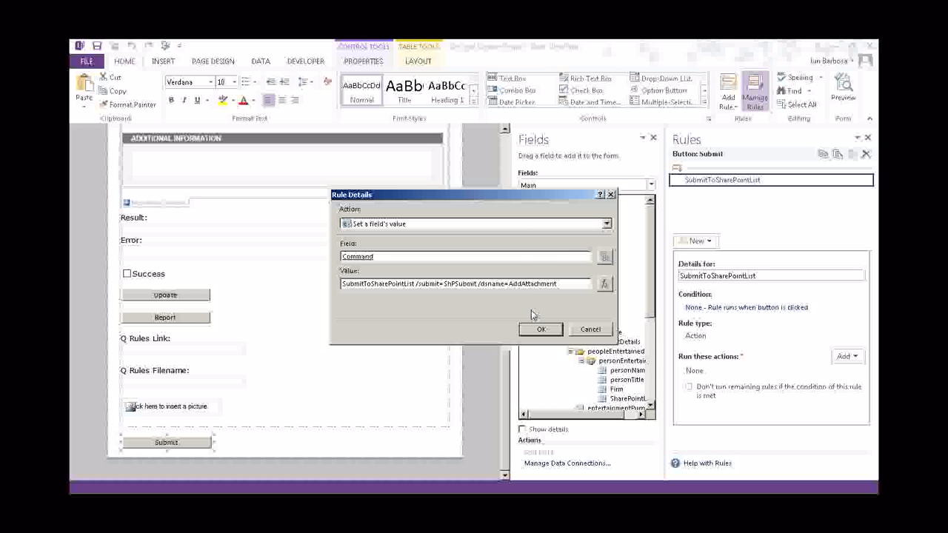
{"action": "left_click", "coordinate": [538, 332]}
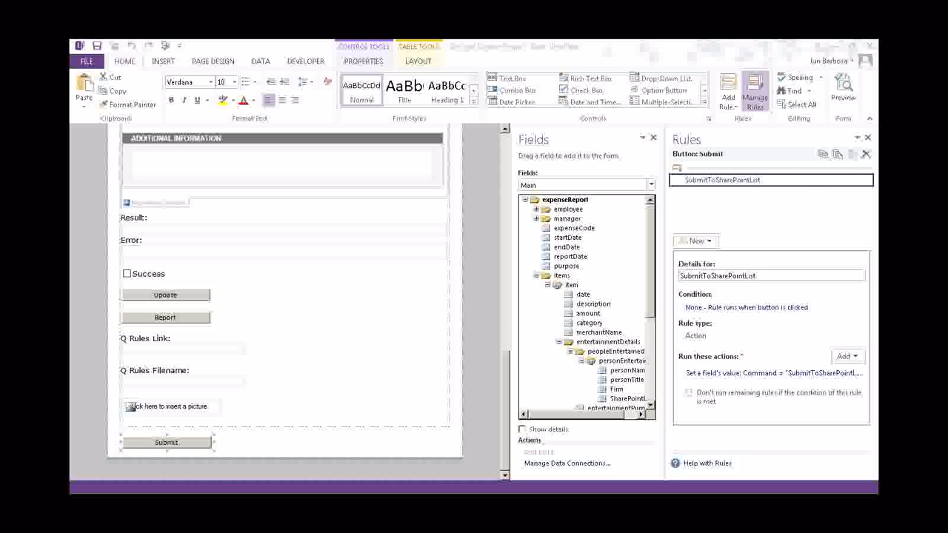
{"action": "left_click", "coordinate": [745, 211]}
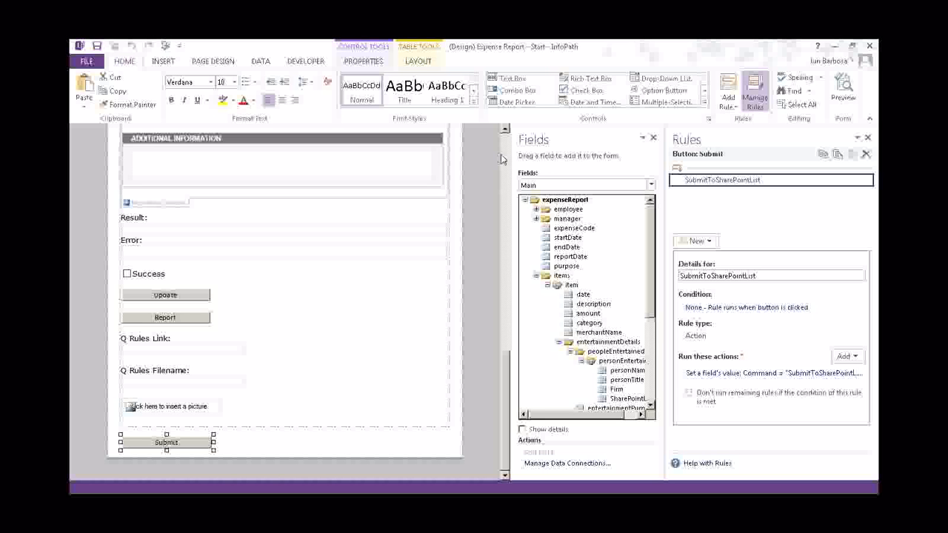
Preview the form and enter Client relations as the business purpose
{"action": "left_click", "coordinate": [166, 46]}
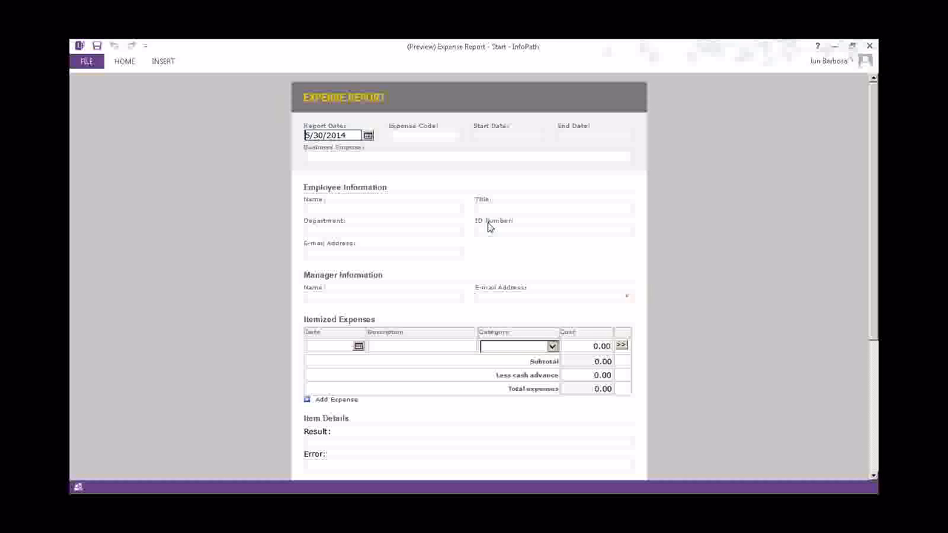
{"action": "type", "text": "Cleint"}
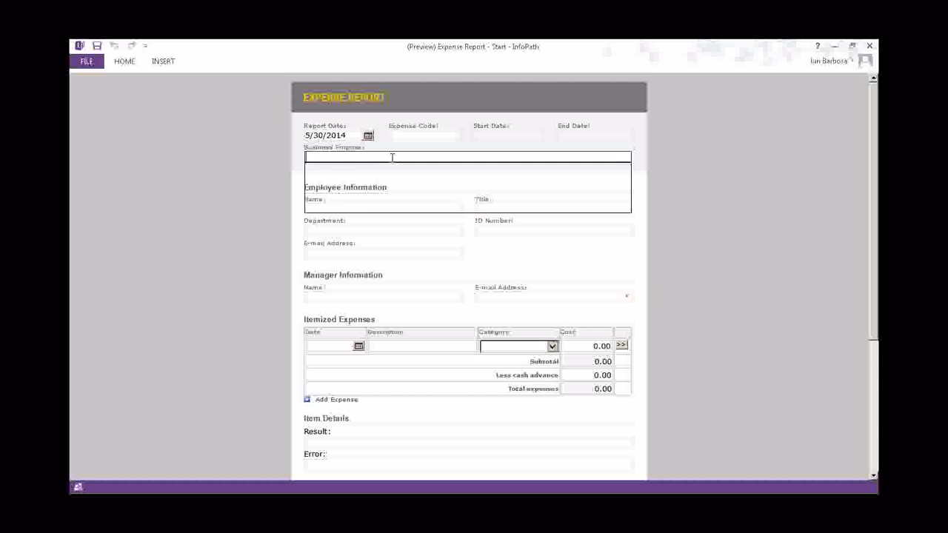
{"action": "key", "text": "BackSpace"}
{"action": "key", "text": "BackSpace"}
{"action": "key", "text": "BackSpace"}
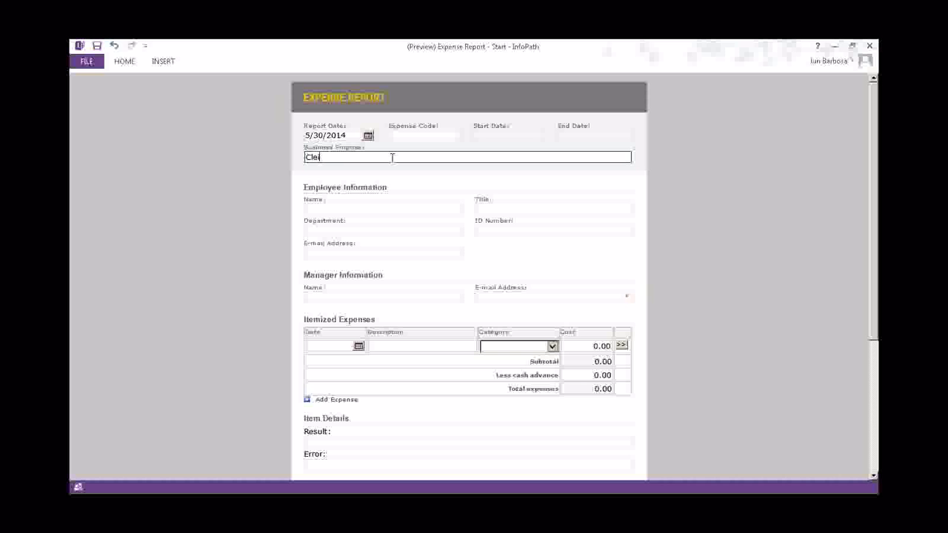
{"action": "key", "text": "BackSpace"}
{"action": "type", "text": "ient"}
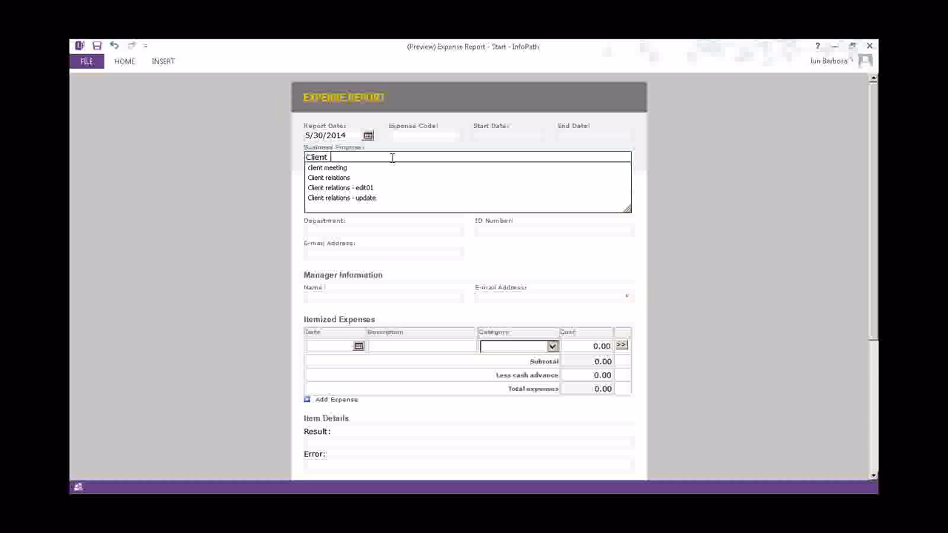
{"action": "key", "text": "Down"}
{"action": "key", "text": "Down"}
{"action": "key", "text": "Return"}
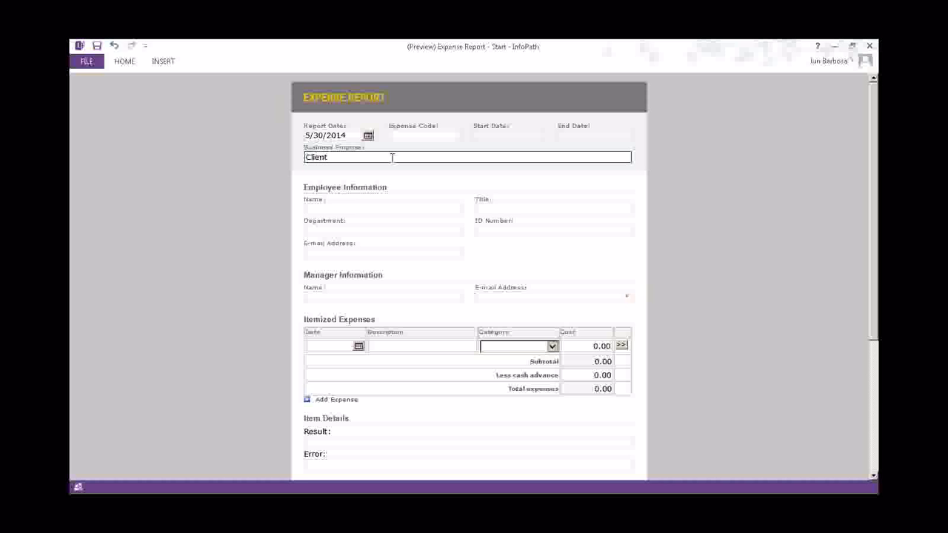
Fill in the employee's name and set the department to Accounts
{"action": "left_click", "coordinate": [315, 230]}
{"action": "left_click", "coordinate": [343, 209]}
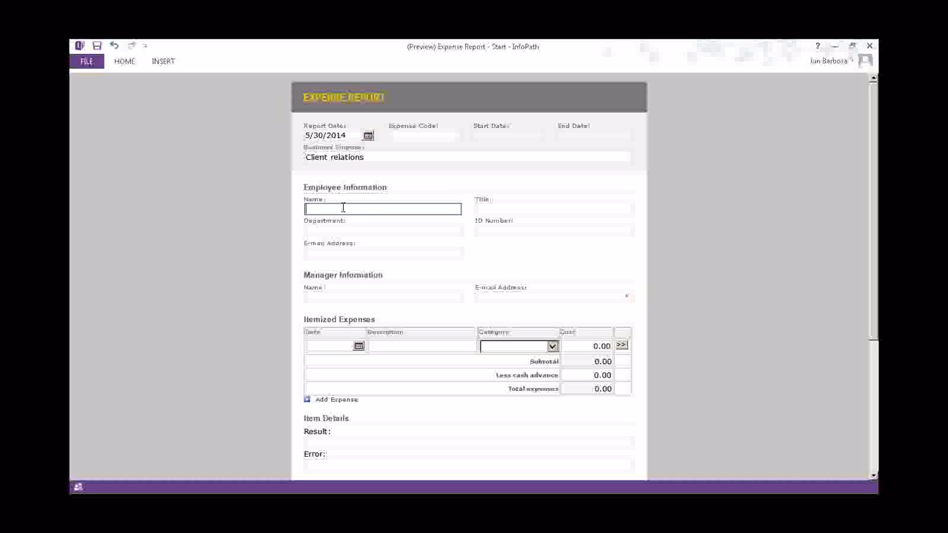
{"action": "type", "text": "Jun"}
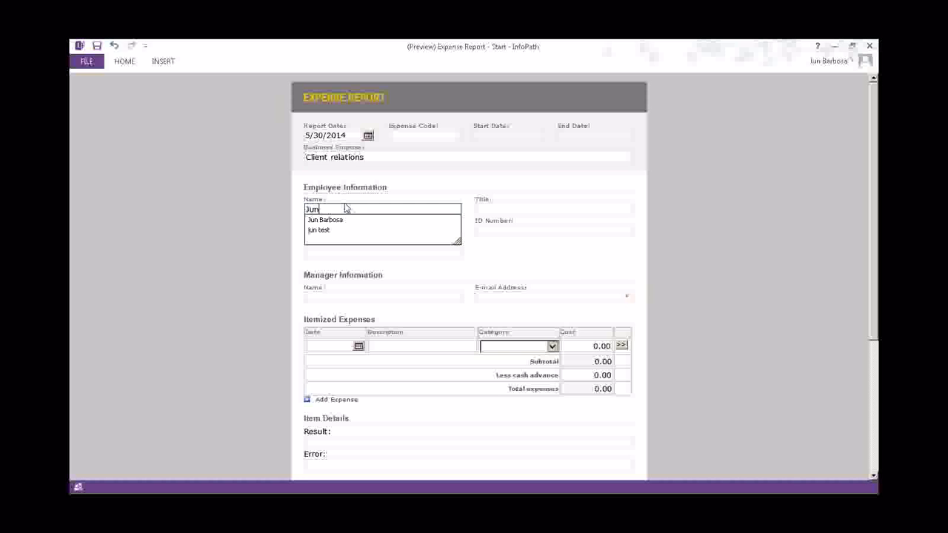
{"action": "left_click", "coordinate": [581, 276]}
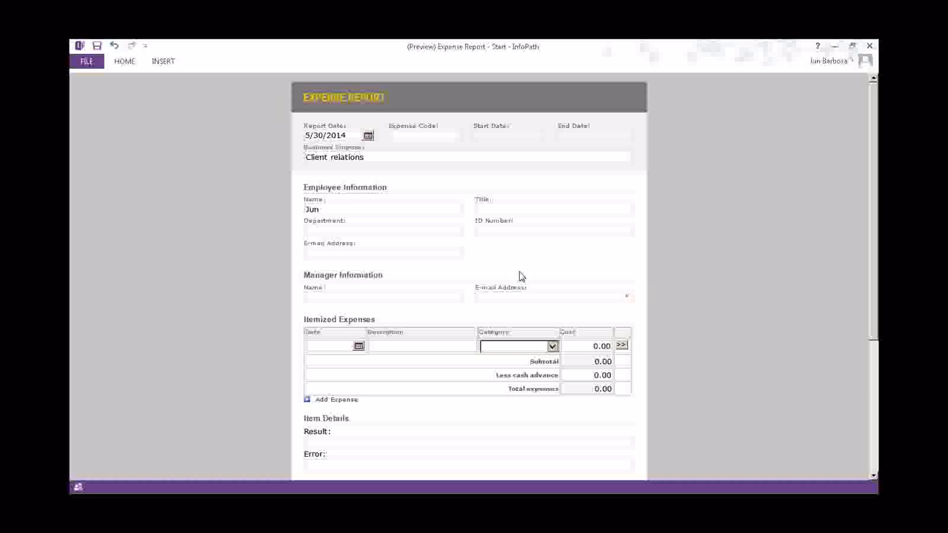
{"action": "left_click", "coordinate": [339, 230]}
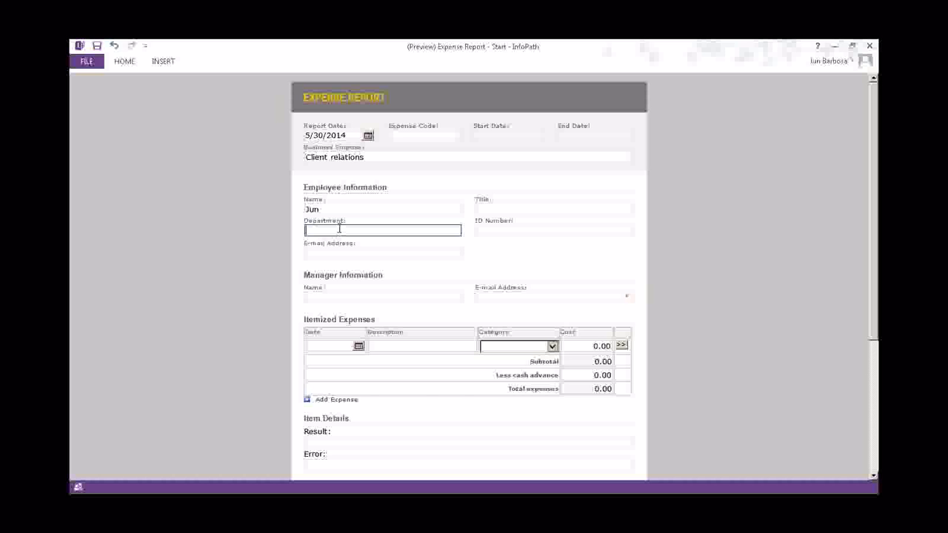
{"action": "type", "text": "Account"}
Fill in the employee's e-mail address from the autocomplete suggestion
{"action": "left_click", "coordinate": [427, 257]}
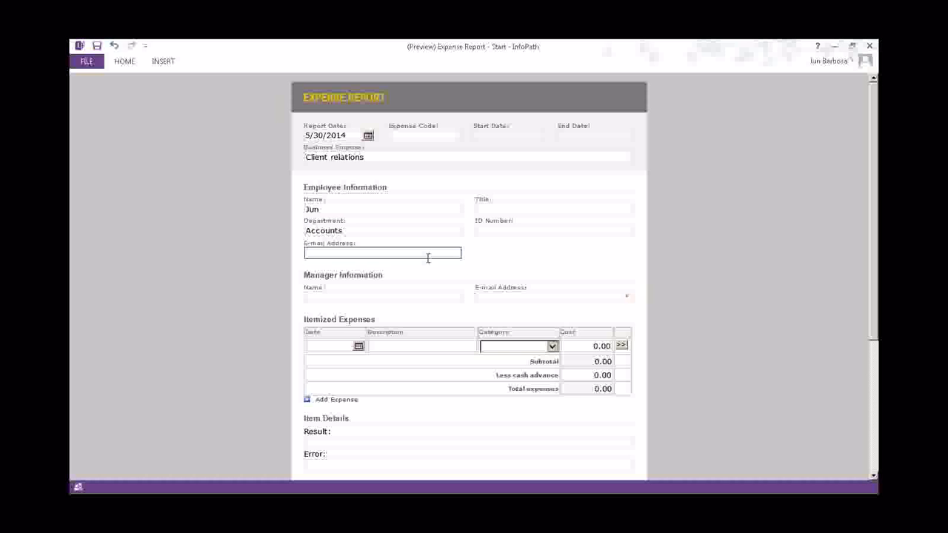
{"action": "type", "text": "j"}
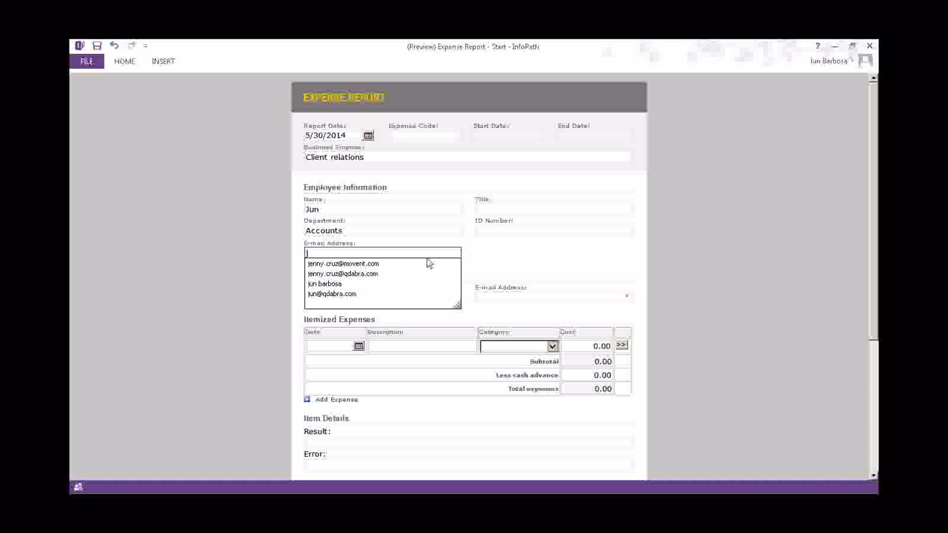
{"action": "key", "text": "Down"}
{"action": "key", "text": "Down"}
{"action": "key", "text": "Down"}
{"action": "key", "text": "Down"}
{"action": "key", "text": "Return"}
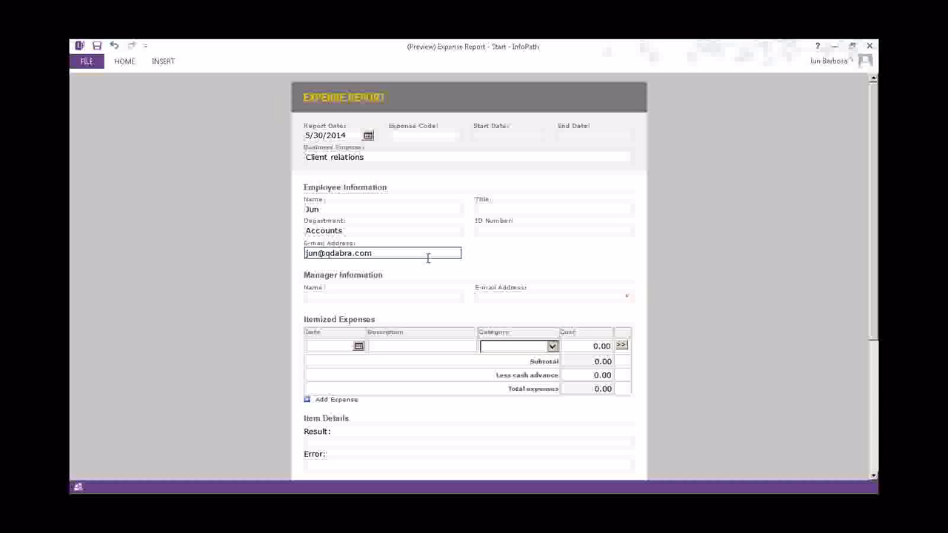
Enter the manager's capitalized name and the manager's e-mail address
{"action": "left_click", "coordinate": [500, 295]}
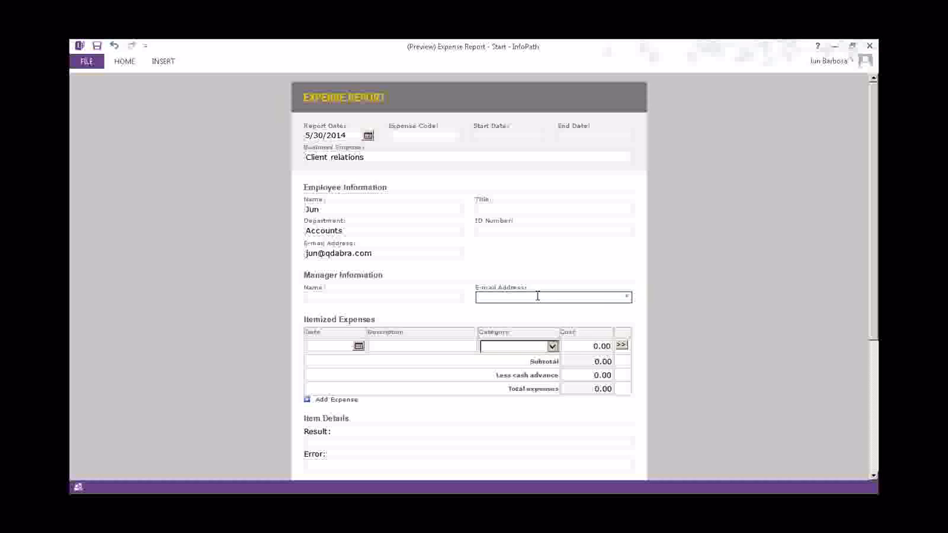
{"action": "left_click", "coordinate": [372, 297]}
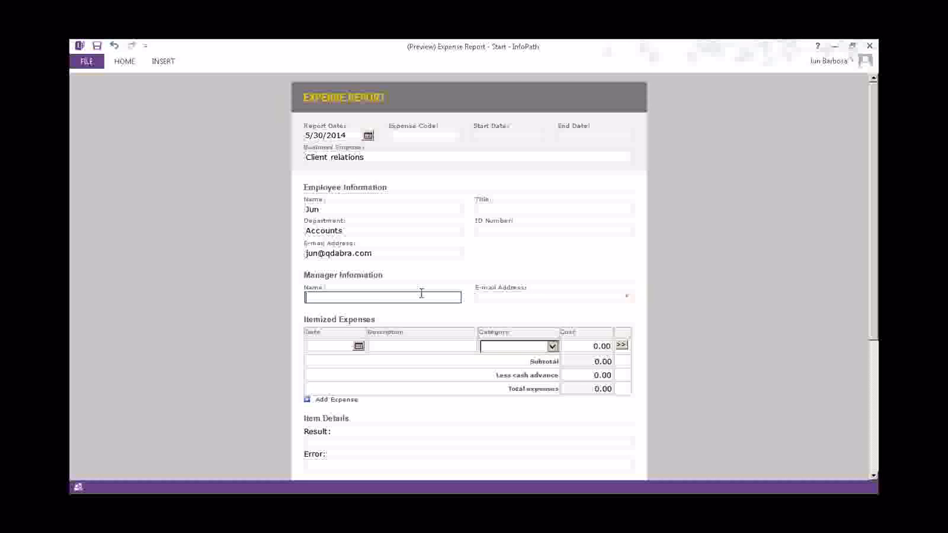
{"action": "type", "text": "russ"}
{"action": "key", "text": "Left"}
{"action": "key", "text": "Left"}
{"action": "key", "text": "Left"}
{"action": "key", "text": "BackSpace"}
{"action": "type", "text": "R"}
{"action": "left_click", "coordinate": [557, 296]}
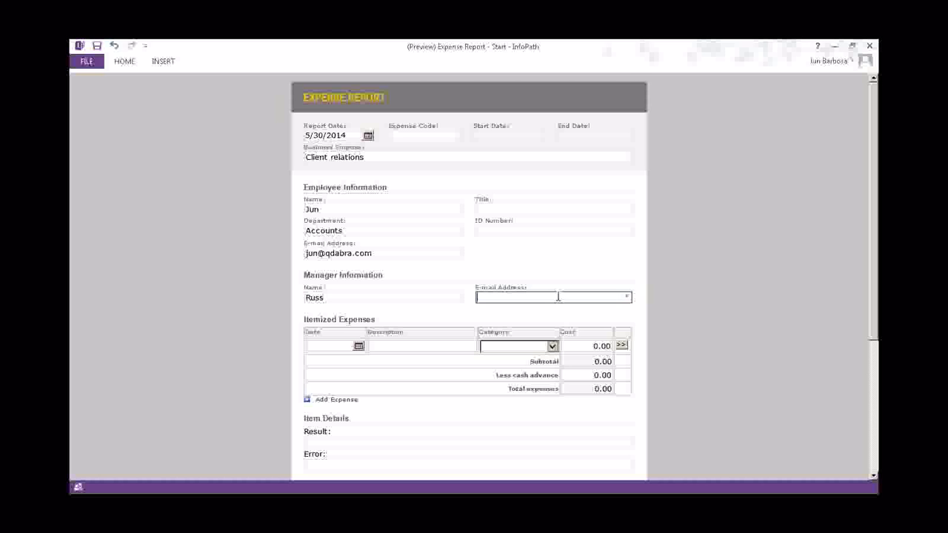
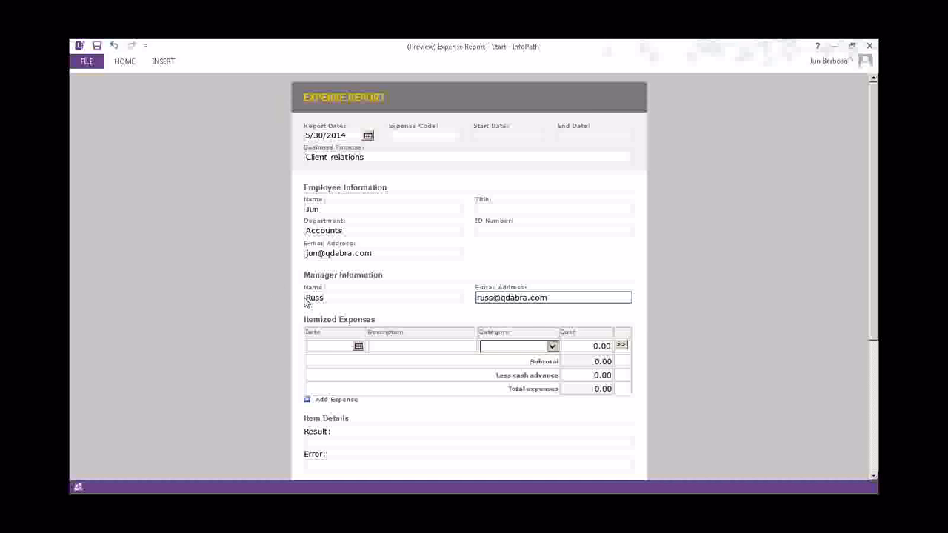
Set the first expense's date to 5/7/2014 and its category to Entertainment
{"action": "scroll", "coordinate": [305, 302], "scroll_direction": "down", "scroll_amount": 2}
{"action": "left_click", "coordinate": [358, 284]}
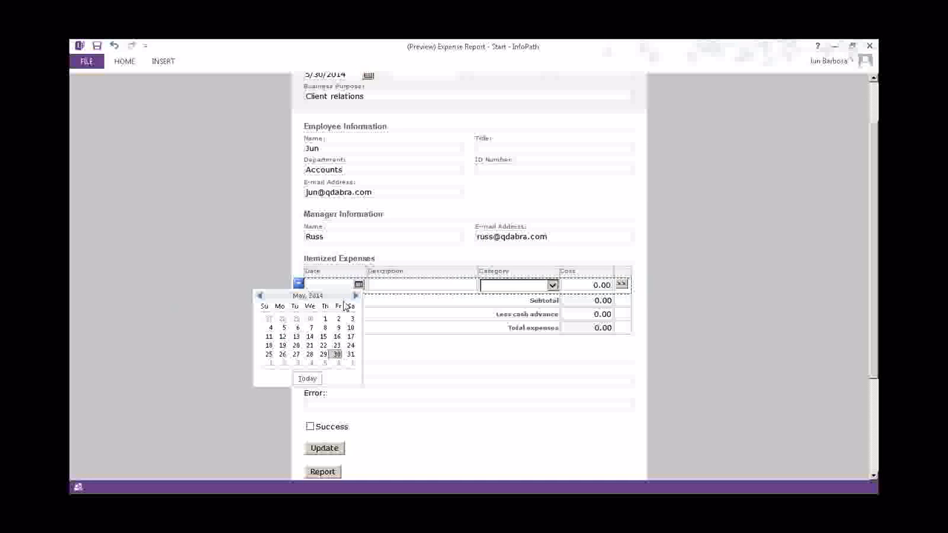
{"action": "left_click", "coordinate": [308, 330]}
{"action": "left_click", "coordinate": [420, 285]}
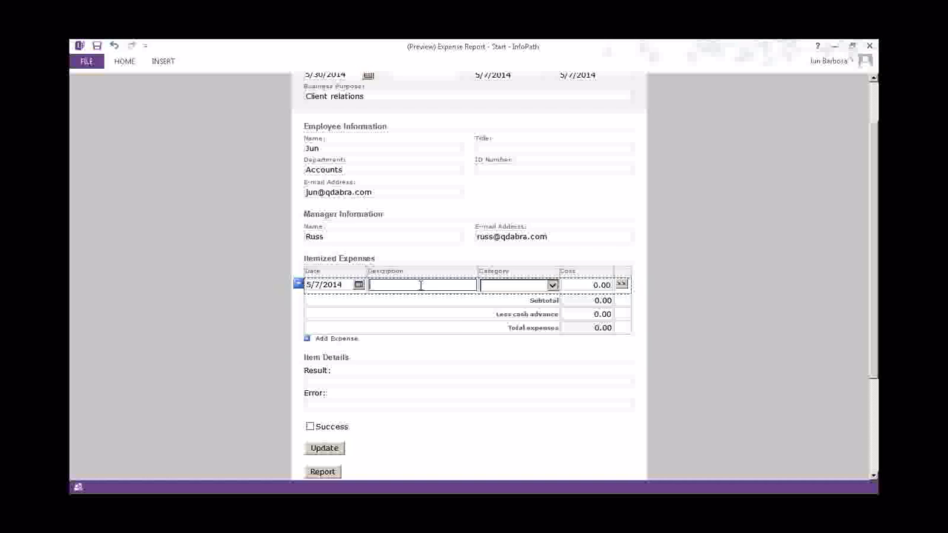
{"action": "scroll", "coordinate": [420, 285], "scroll_direction": "up", "scroll_amount": 2}
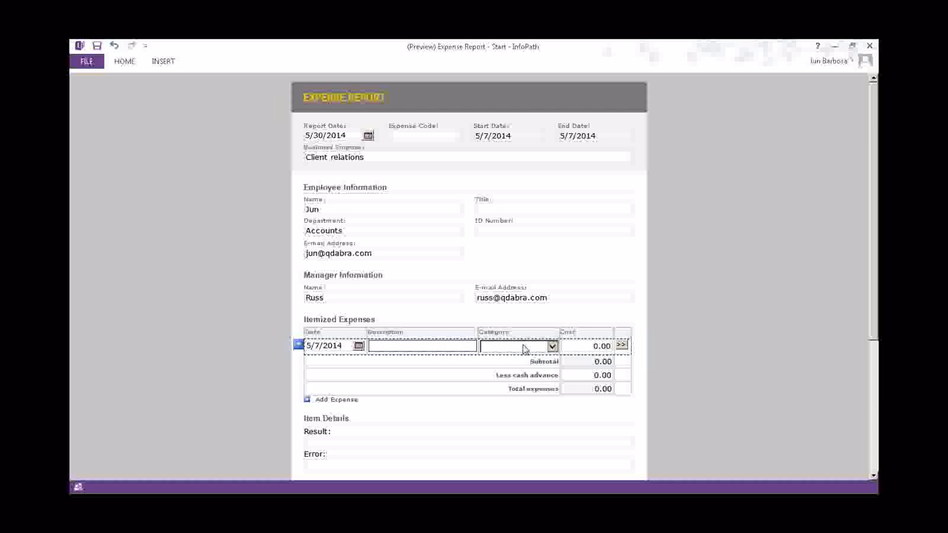
{"action": "left_click", "coordinate": [523, 348]}
{"action": "left_click", "coordinate": [504, 368]}
Describe the expense as City tour with cost 150, then show its item details
{"action": "left_click", "coordinate": [445, 345]}
{"action": "type", "text": "Dinner"}
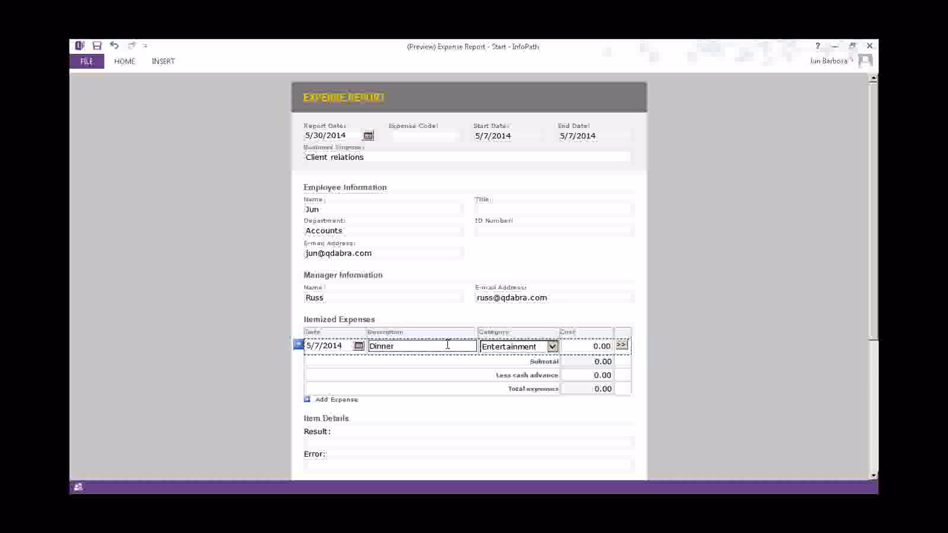
{"action": "key", "text": "BackSpace"}
{"action": "key", "text": "BackSpace"}
{"action": "key", "text": "BackSpace"}
{"action": "key", "text": "BackSpace"}
{"action": "key", "text": "BackSpace"}
{"action": "key", "text": "BackSpace"}
{"action": "type", "text": "City tour"}
{"action": "left_click", "coordinate": [602, 346]}
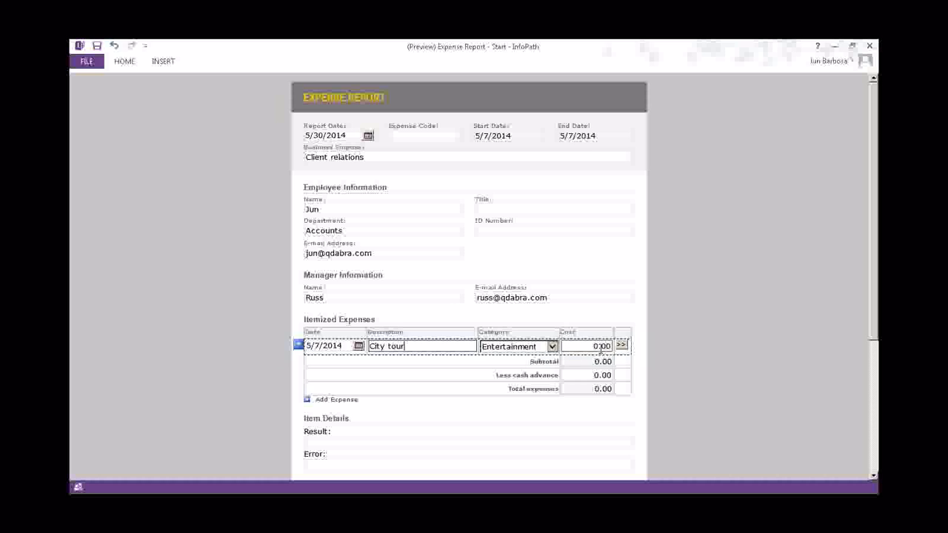
{"action": "left_click_drag", "start_coordinate": [599, 346], "coordinate": [591, 349]}
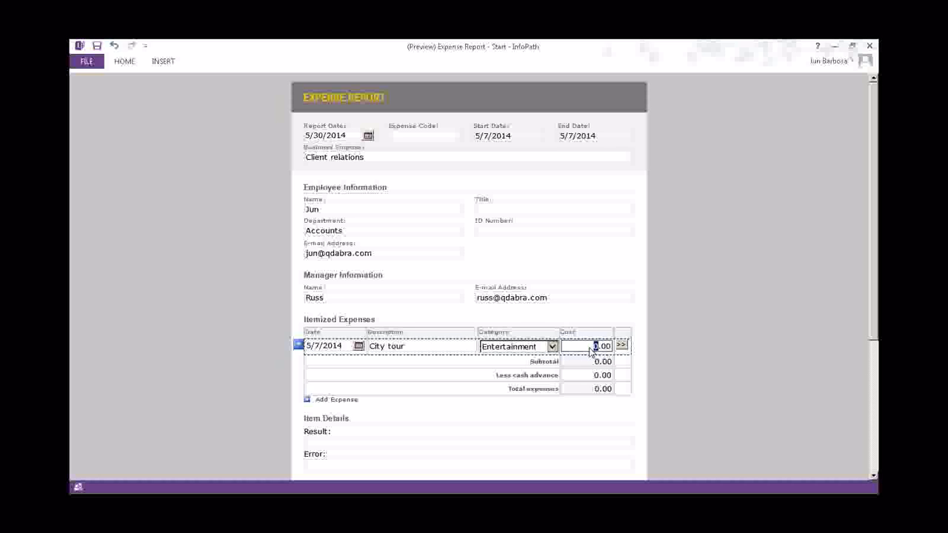
{"action": "type", "text": "150"}
{"action": "left_click", "coordinate": [573, 427]}
{"action": "left_click", "coordinate": [621, 345]}
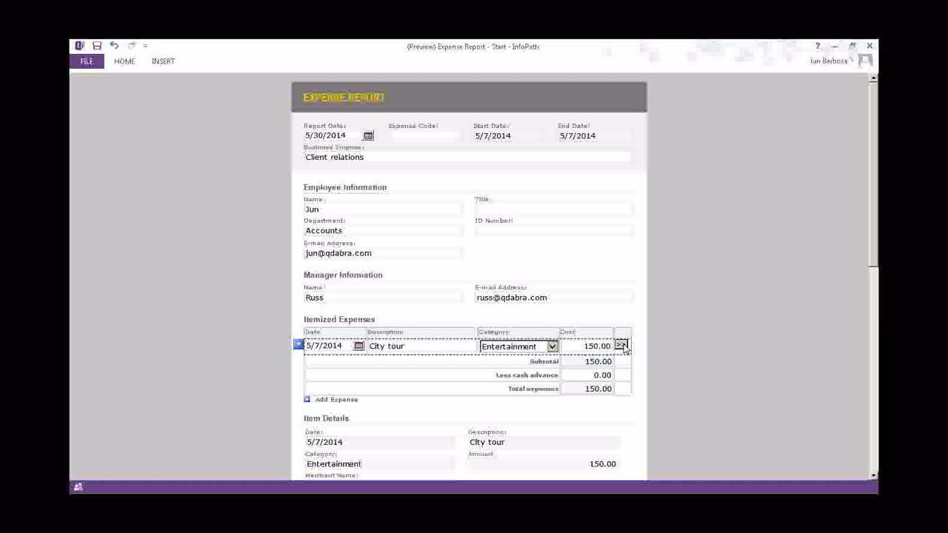
Set the entertainment Purpose to the suggested 'Client relations' entry
{"action": "scroll", "coordinate": [622, 349], "scroll_direction": "down", "scroll_amount": 1}
{"action": "scroll", "coordinate": [621, 349], "scroll_direction": "down", "scroll_amount": 4}
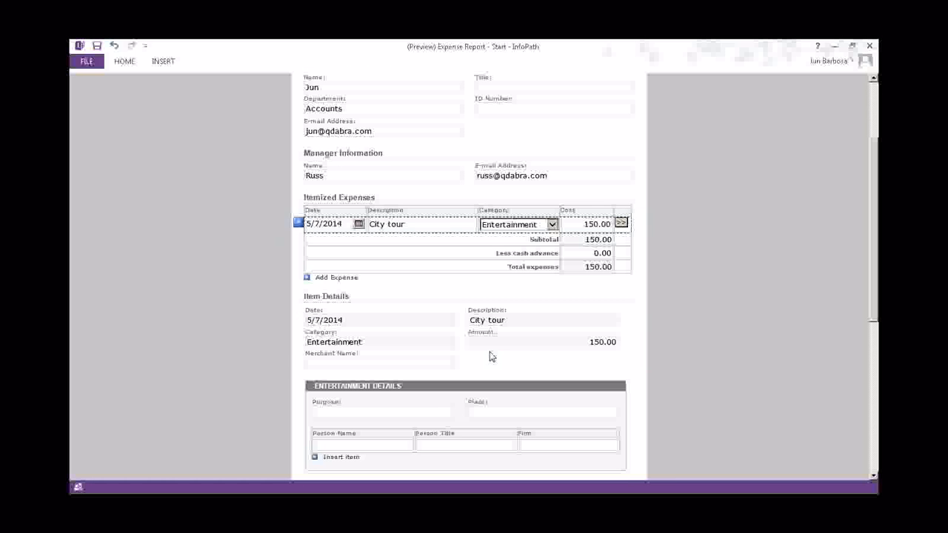
{"action": "left_click", "coordinate": [399, 412]}
{"action": "type", "text": "Cli"}
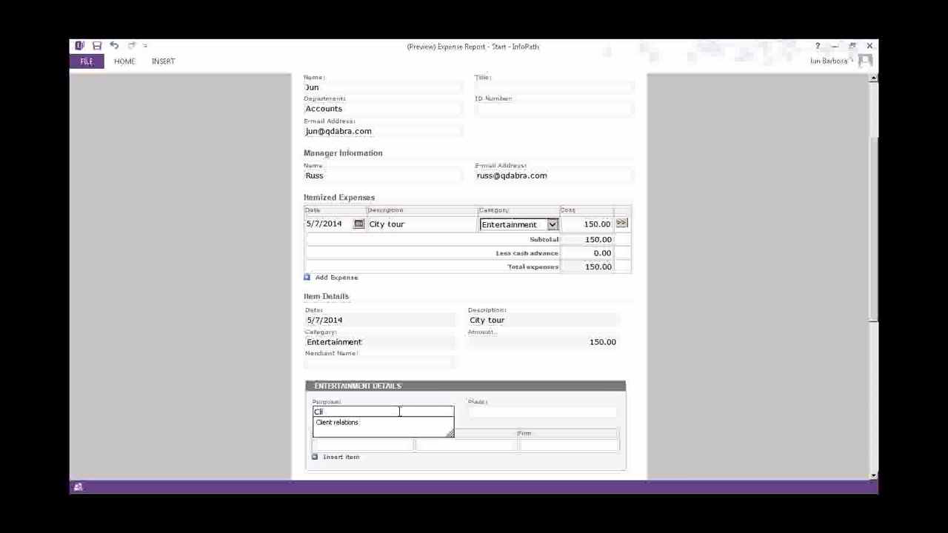
{"action": "key", "text": "Down"}
{"action": "key", "text": "Return"}
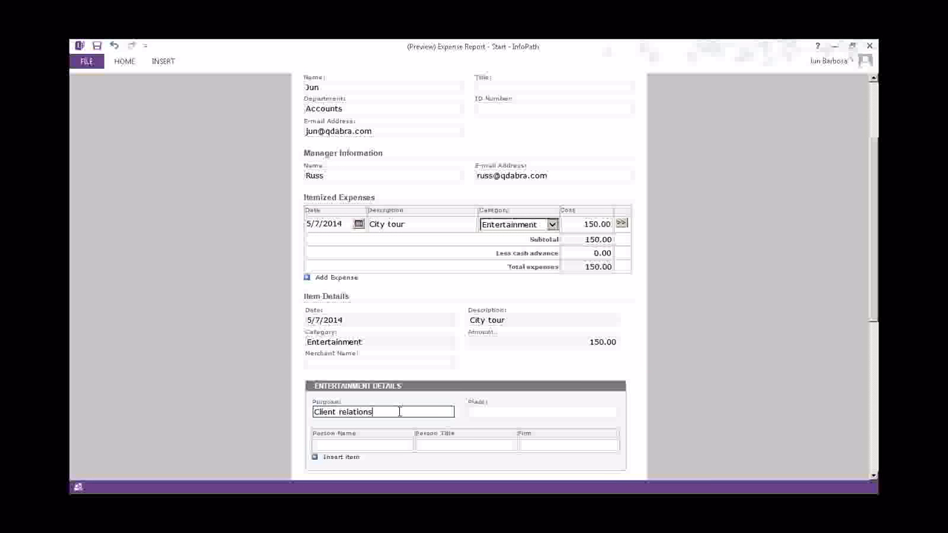
Enter 'Main street' in the Place field, correcting the capital S to lowercase
{"action": "left_click", "coordinate": [546, 408]}
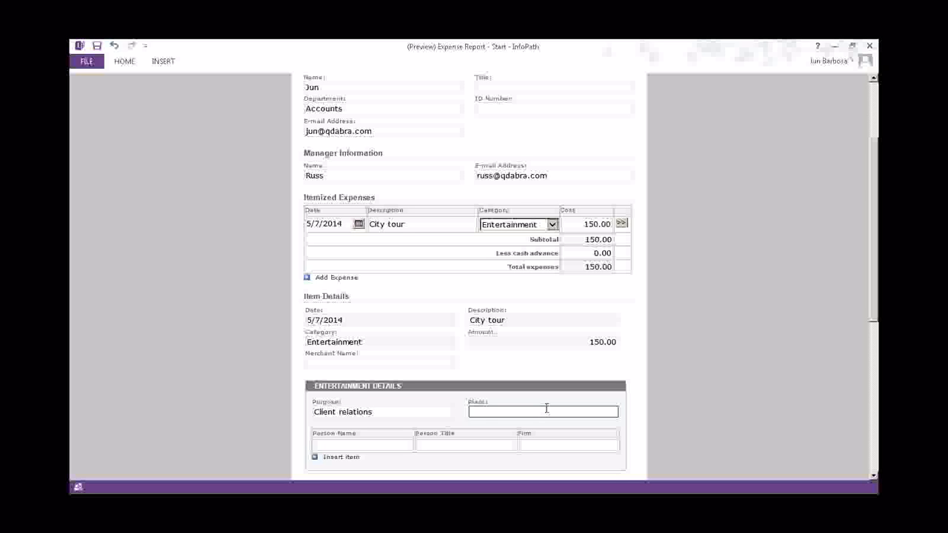
{"action": "type", "text": "Main Street"}
{"action": "key", "text": "Left"}
{"action": "key", "text": "Left"}
{"action": "key", "text": "Left"}
{"action": "key", "text": "Left"}
{"action": "key", "text": "Left"}
{"action": "key", "text": "BackSpace"}
{"action": "type", "text": "s"}
Fill in the guest's first name, title CEO, and begin typing the Firm name
{"action": "scroll", "coordinate": [550, 428], "scroll_direction": "down", "scroll_amount": 1}
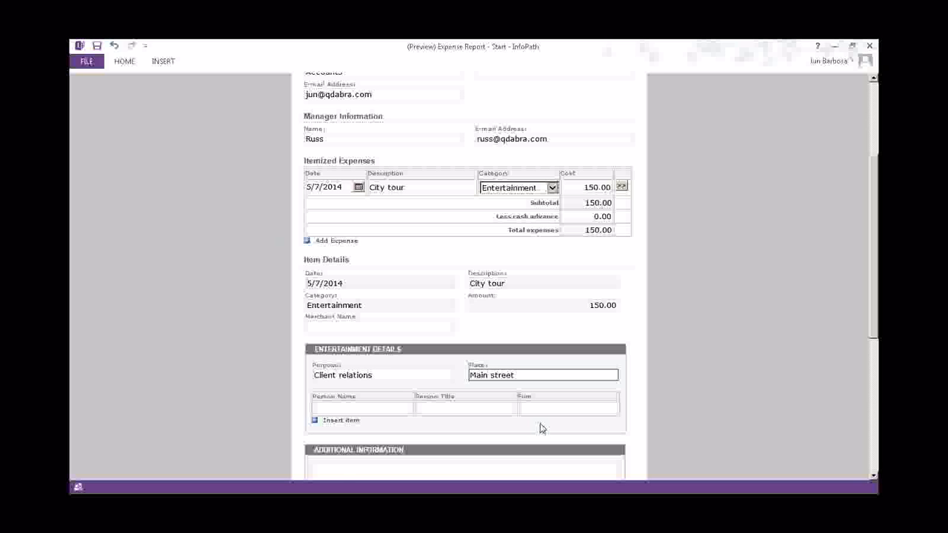
{"action": "scroll", "coordinate": [541, 428], "scroll_direction": "down", "scroll_amount": 4}
{"action": "left_click", "coordinate": [363, 260]}
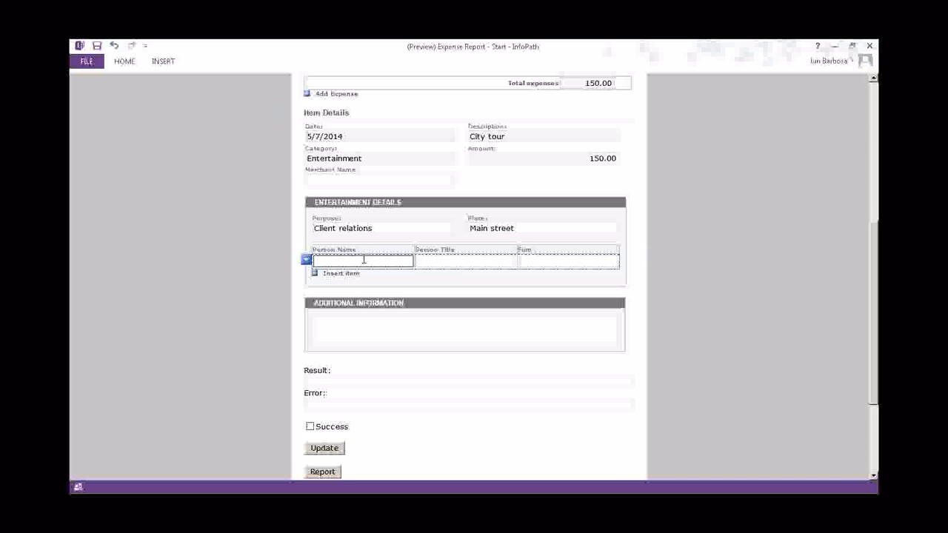
{"action": "type", "text": "Phil"}
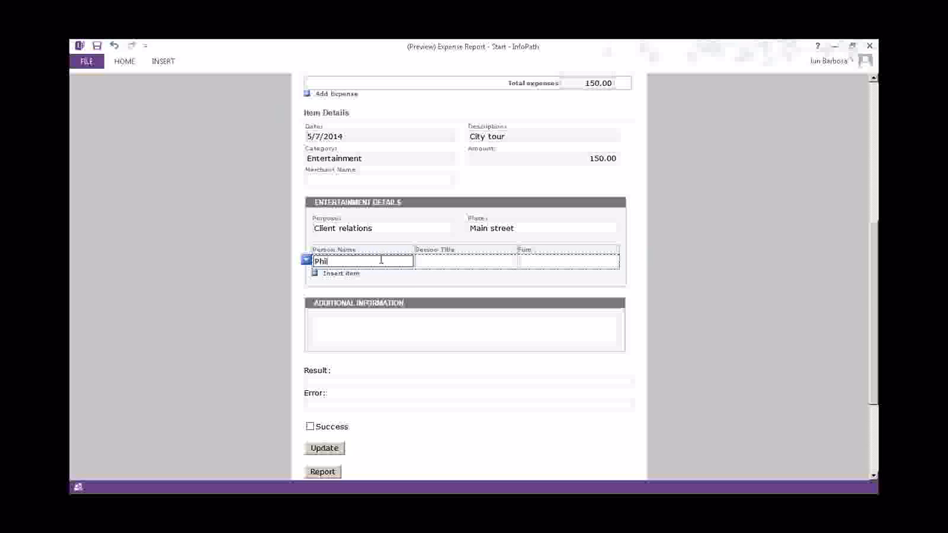
{"action": "left_click", "coordinate": [434, 262]}
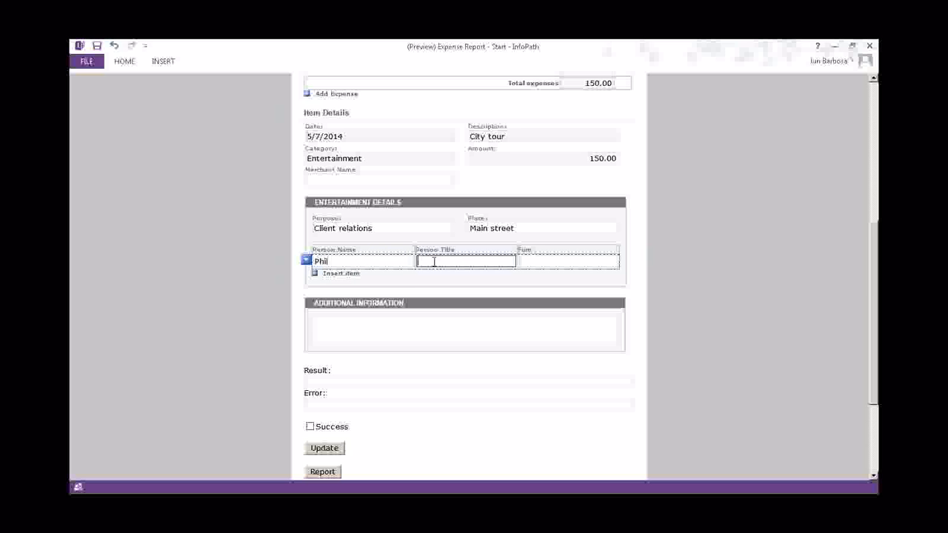
{"action": "type", "text": "CEO"}
{"action": "left_click", "coordinate": [581, 260]}
{"action": "left_click", "coordinate": [581, 260]}
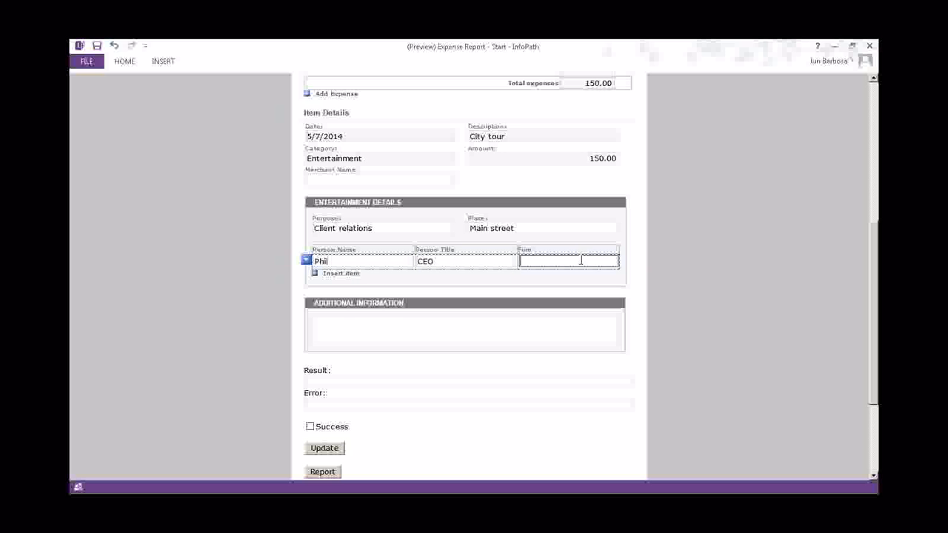
{"action": "type", "text": "AB"}
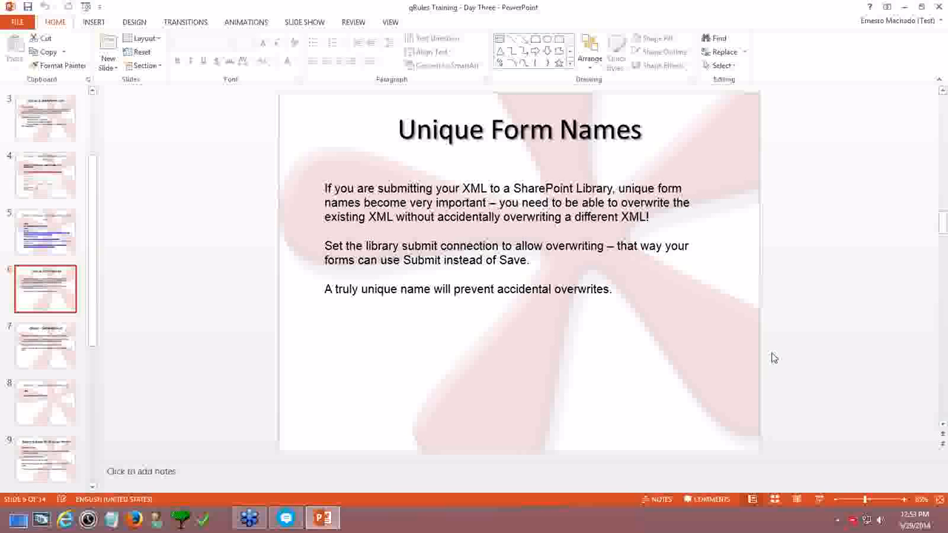
Start the slide show from the current slide, Unique Form Names
{"action": "left_click", "coordinate": [819, 501]}
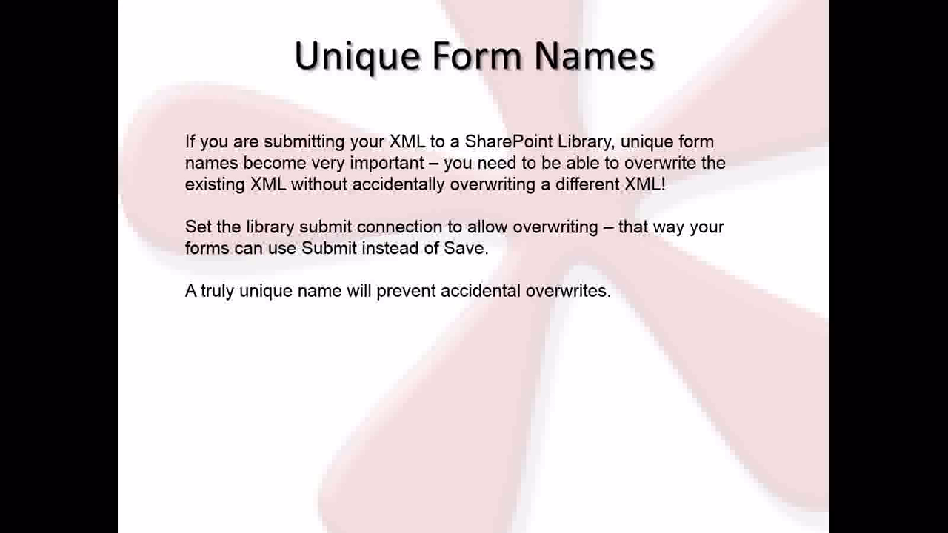
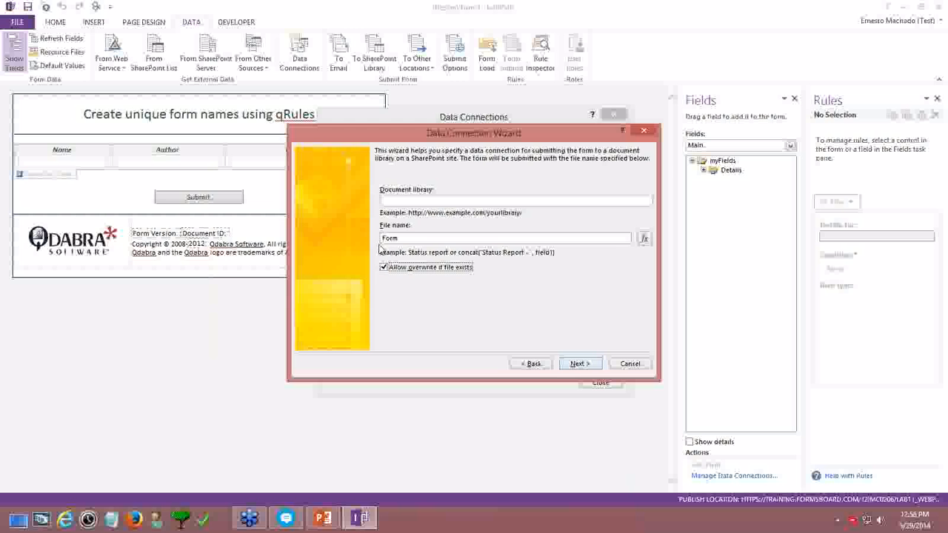
Clear the now() file name and reopen an empty Insert Formula editor for it
{"action": "left_click", "coordinate": [641, 239]}
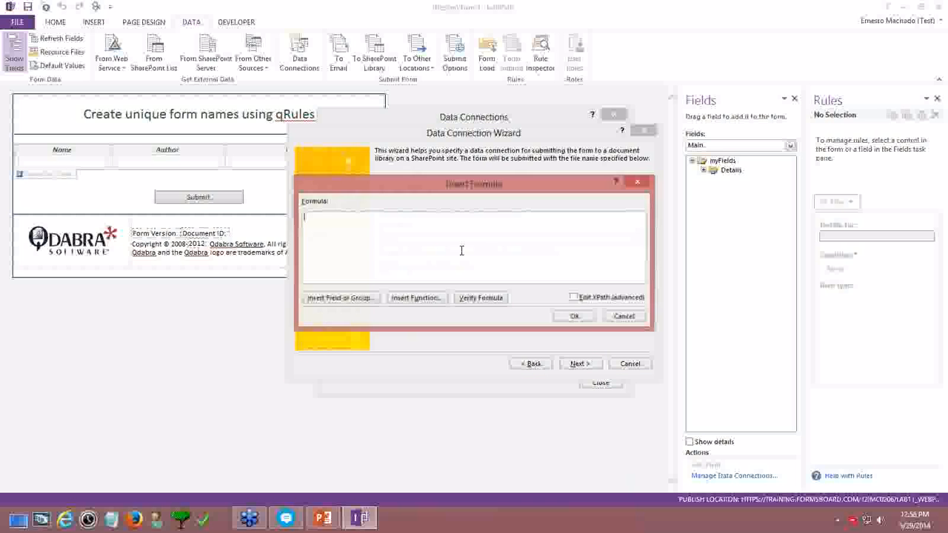
{"action": "type", "text": "now()"}
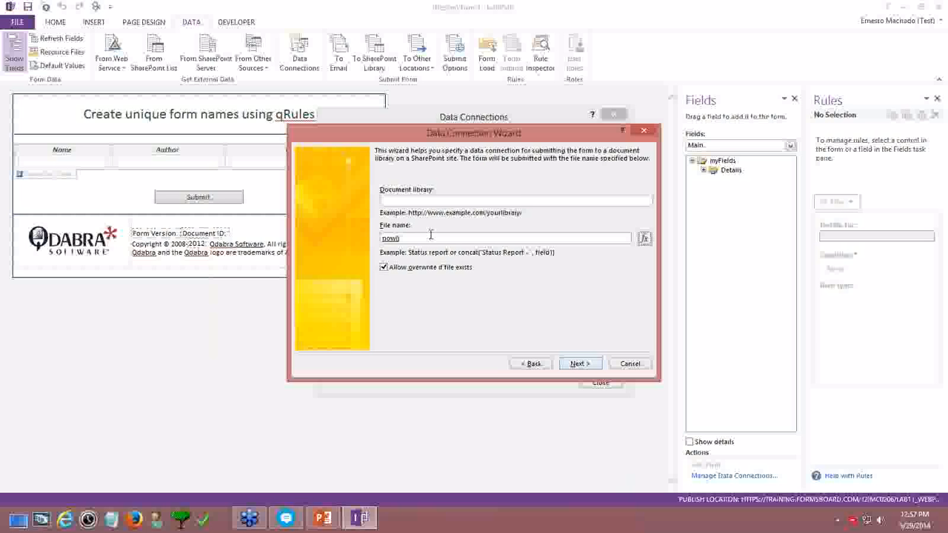
{"action": "key", "text": "ctrl+a"}
{"action": "key", "text": "BackSpace"}
{"action": "left_click", "coordinate": [644, 237]}
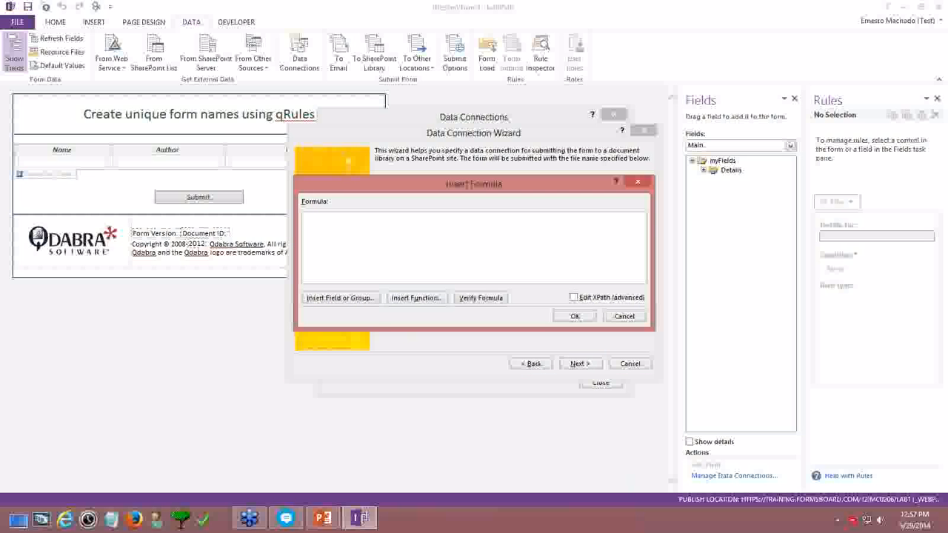
Start the formula with concat(use and verify it, which reports an error
{"action": "type", "text": "concat(userName() - today("}
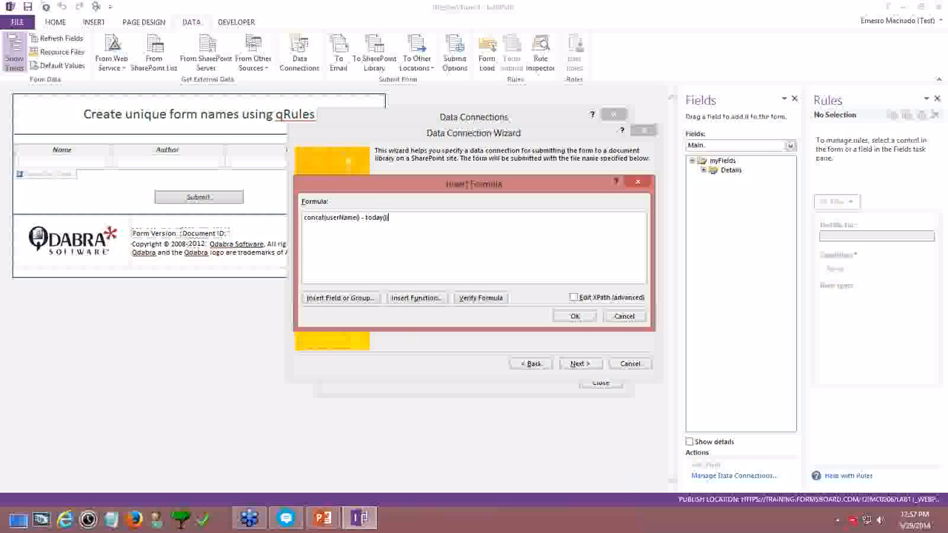
{"action": "left_click", "coordinate": [485, 300]}
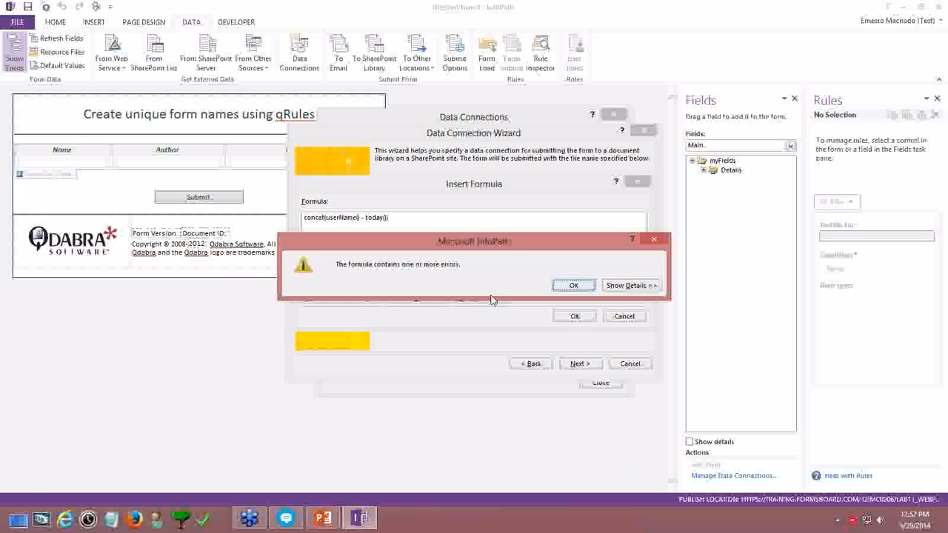
{"action": "left_click", "coordinate": [628, 286]}
{"action": "left_click", "coordinate": [626, 286]}
{"action": "left_click", "coordinate": [557, 287]}
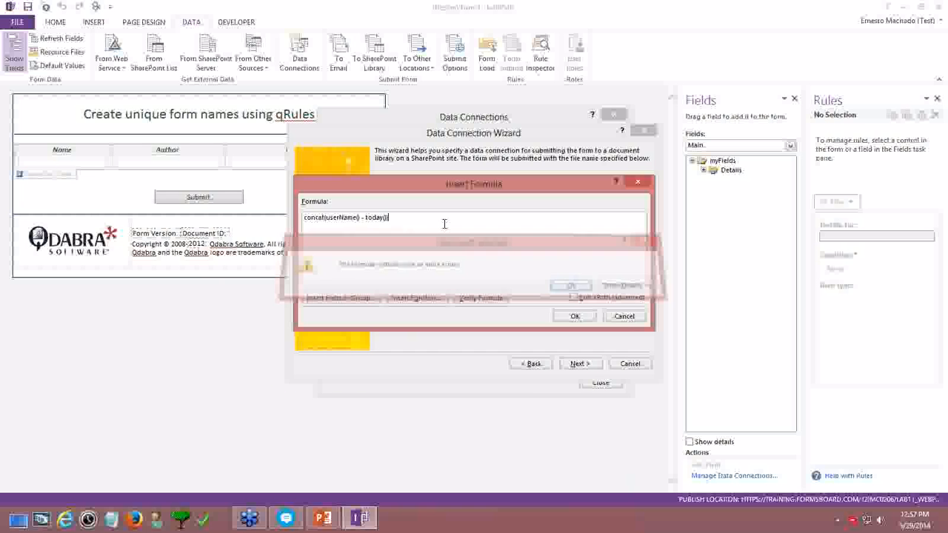
{"action": "key", "text": "BackSpace"}
{"action": "key", "text": "BackSpace"}
{"action": "key", "text": "BackSpace"}
{"action": "key", "text": "BackSpace"}
{"action": "key", "text": "BackSpace"}
{"action": "key", "text": "BackSpace"}
{"action": "key", "text": "BackSpace"}
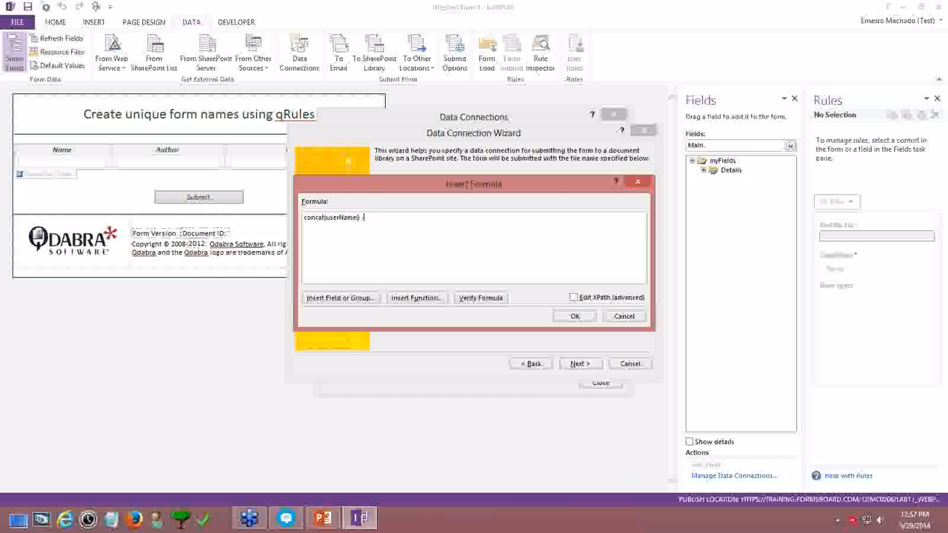
Insert the today() Date function and remove the stray userName text, rechecking for errors
{"action": "left_click", "coordinate": [415, 298]}
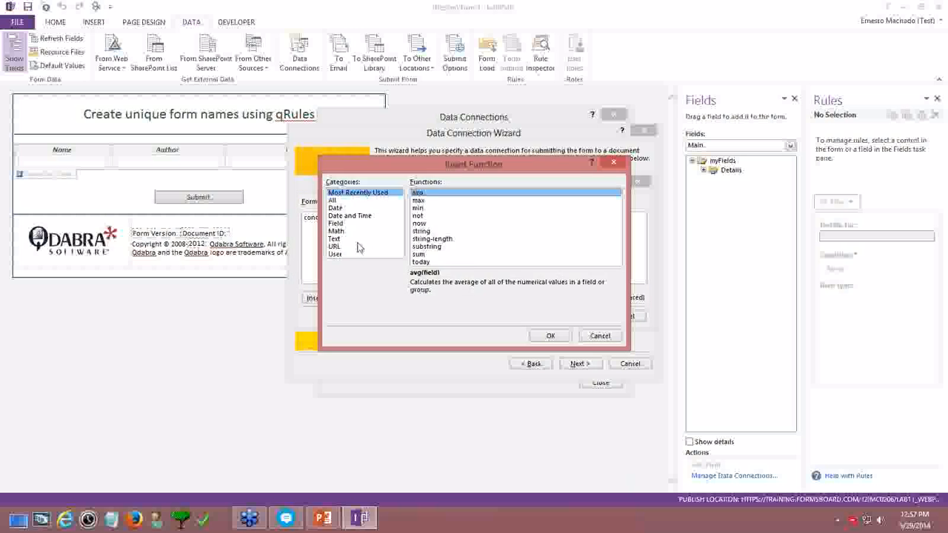
{"action": "left_click", "coordinate": [337, 208]}
{"action": "double_click", "coordinate": [428, 199]}
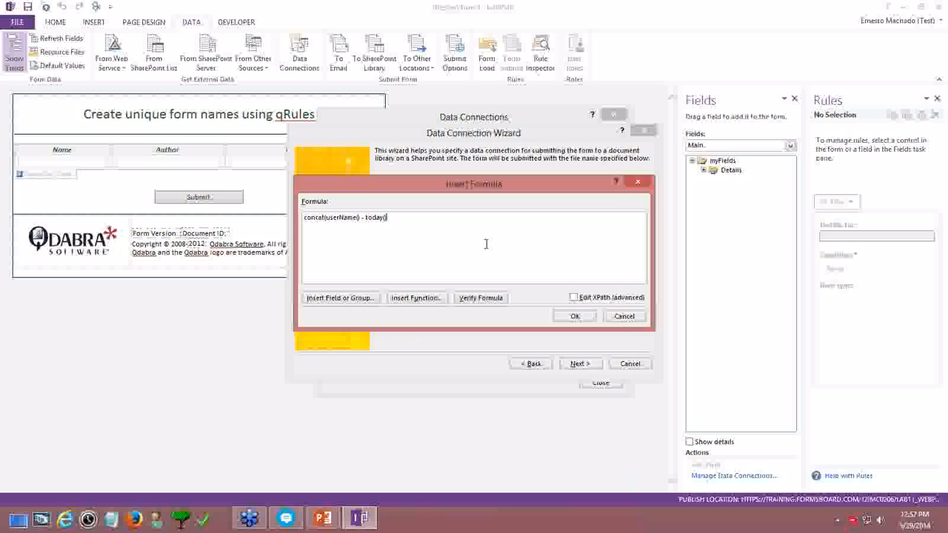
{"action": "left_click", "coordinate": [489, 299]}
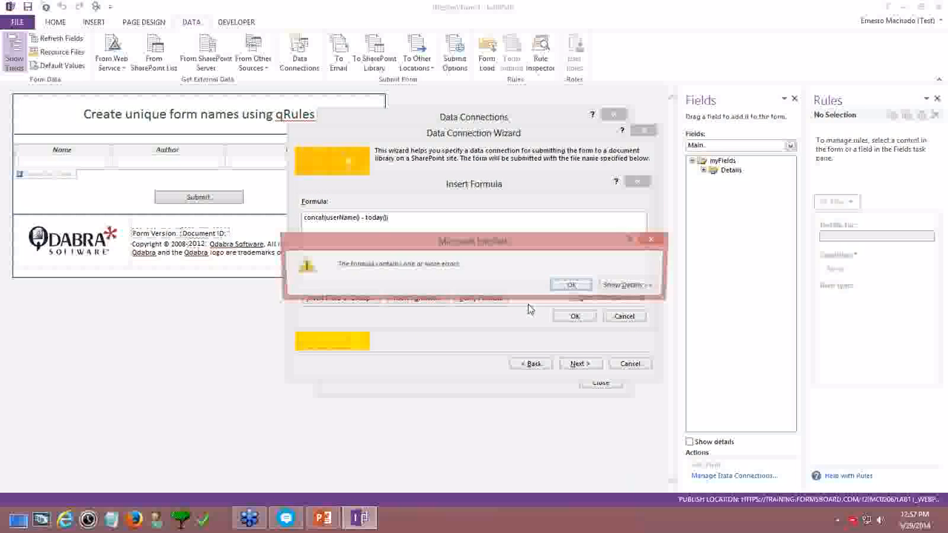
{"action": "left_click", "coordinate": [626, 285]}
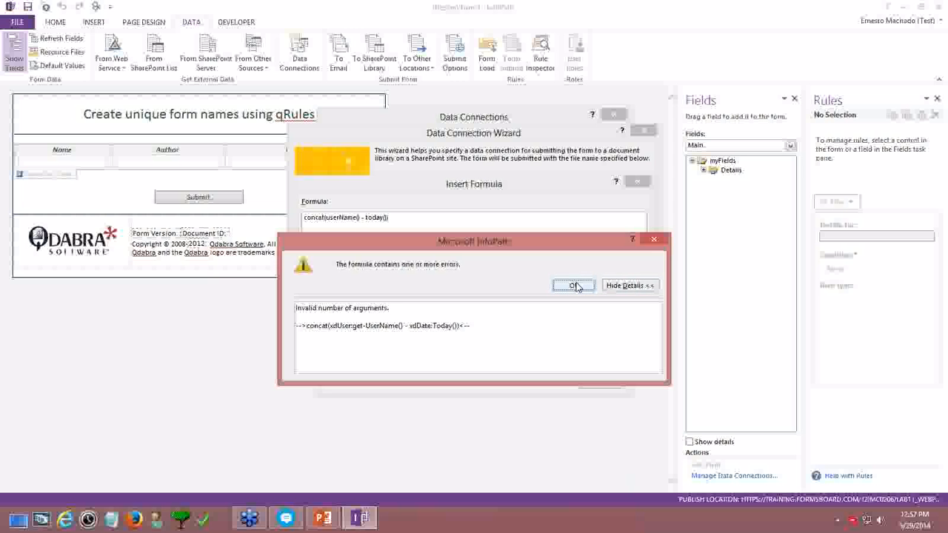
{"action": "left_click", "coordinate": [574, 286]}
{"action": "double_click", "coordinate": [353, 219]}
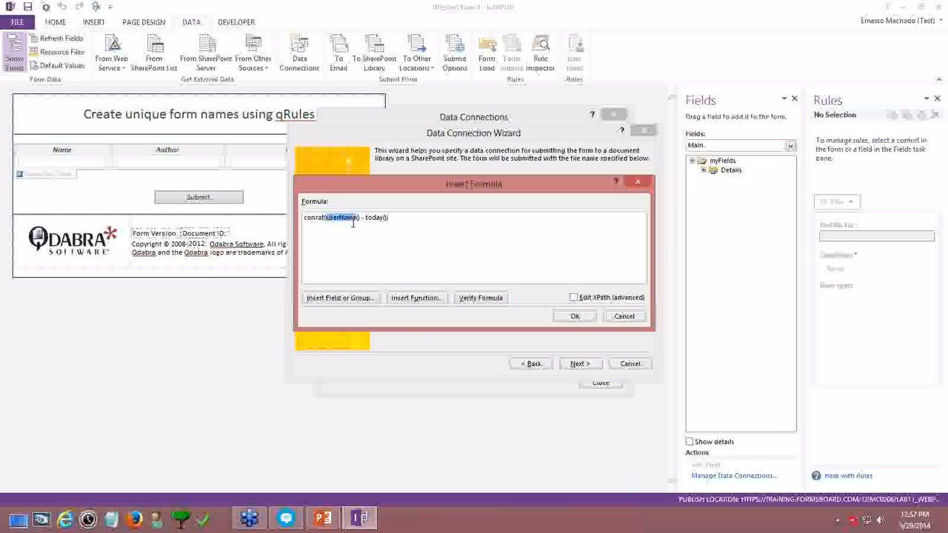
{"action": "key", "text": "Delete"}
{"action": "key", "text": "Delete"}
{"action": "key", "text": "Delete"}
{"action": "left_click", "coordinate": [479, 298]}
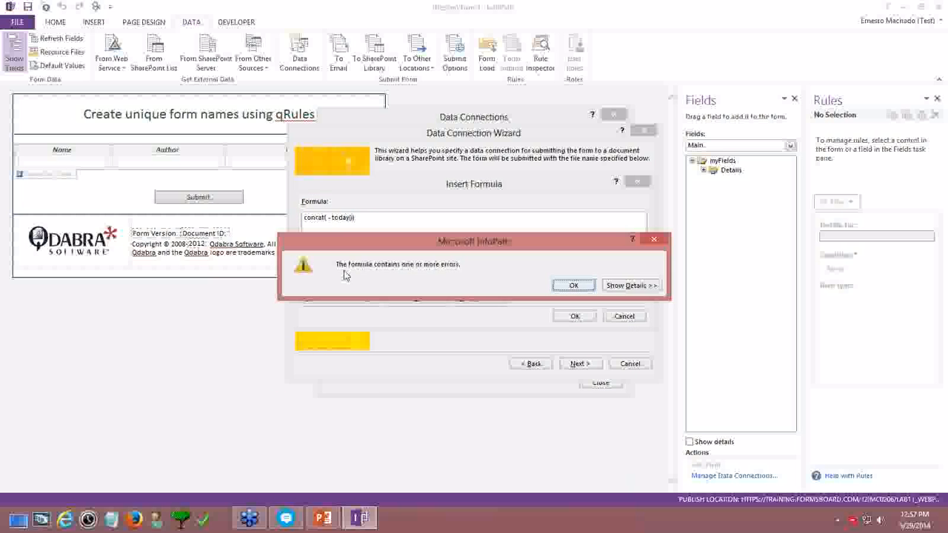
{"action": "left_click", "coordinate": [573, 285]}
Insert userName() and add the " - " separator, then verify the formula has no errors
{"action": "left_click", "coordinate": [416, 298]}
{"action": "left_click", "coordinate": [364, 253]}
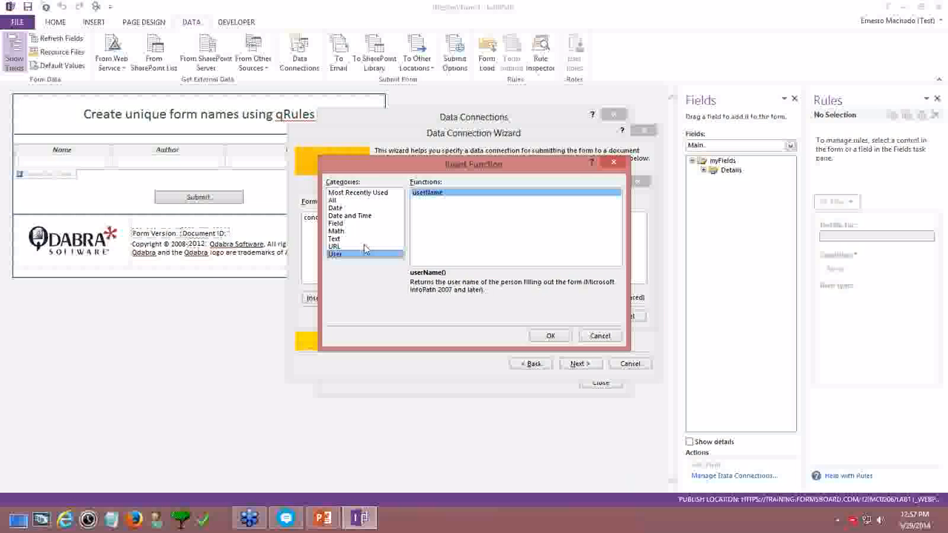
{"action": "double_click", "coordinate": [421, 192]}
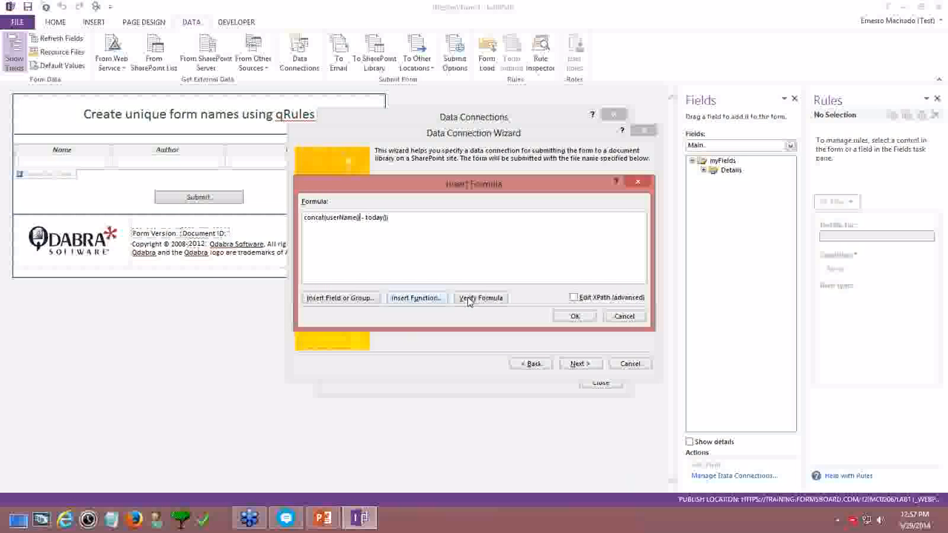
{"action": "left_click", "coordinate": [479, 297]}
{"action": "left_click", "coordinate": [624, 286]}
{"action": "left_click", "coordinate": [572, 286]}
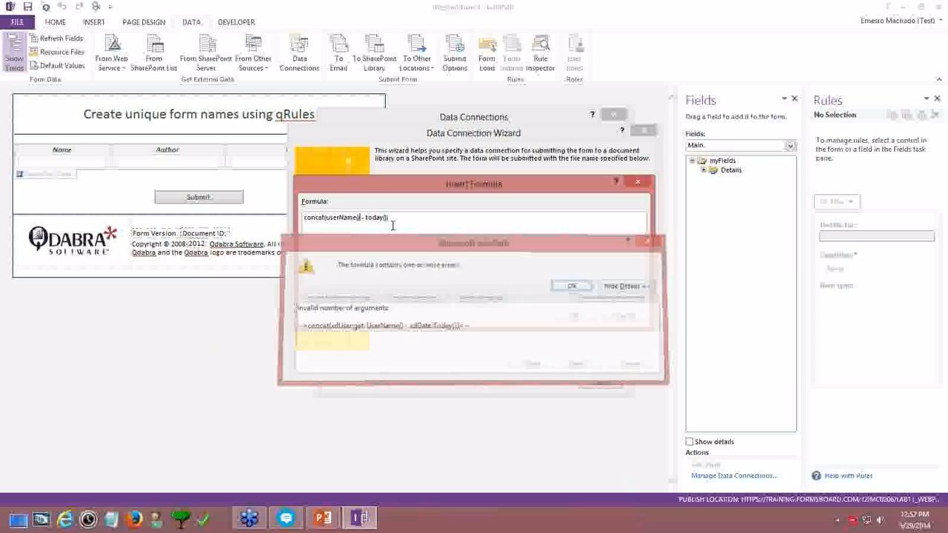
{"action": "type", "text": ", "}
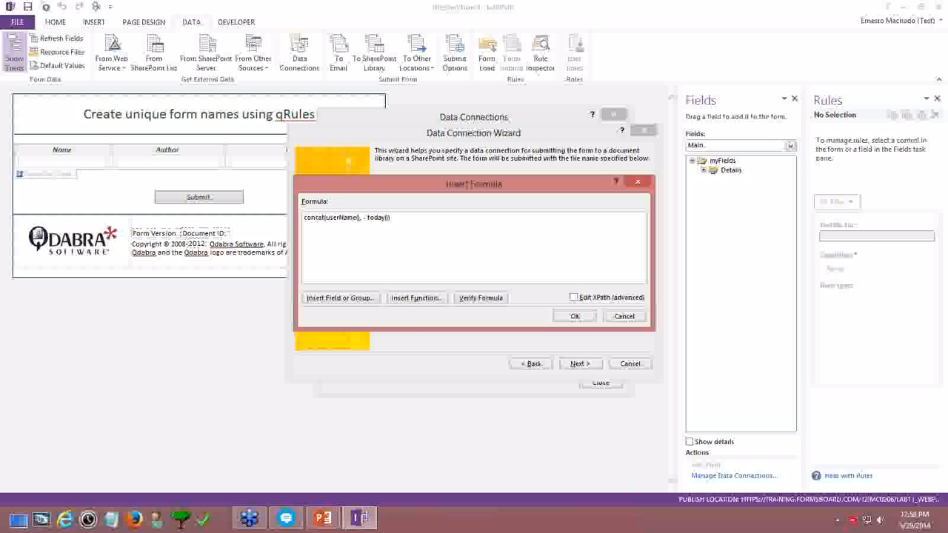
{"action": "type", "text": "\" - \","}
{"action": "left_click", "coordinate": [478, 299]}
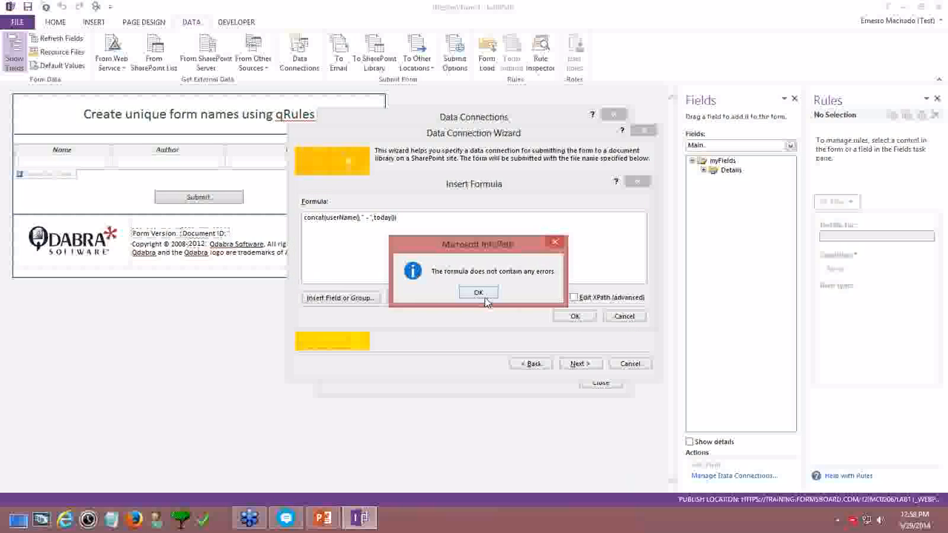
{"action": "left_click", "coordinate": [483, 296]}
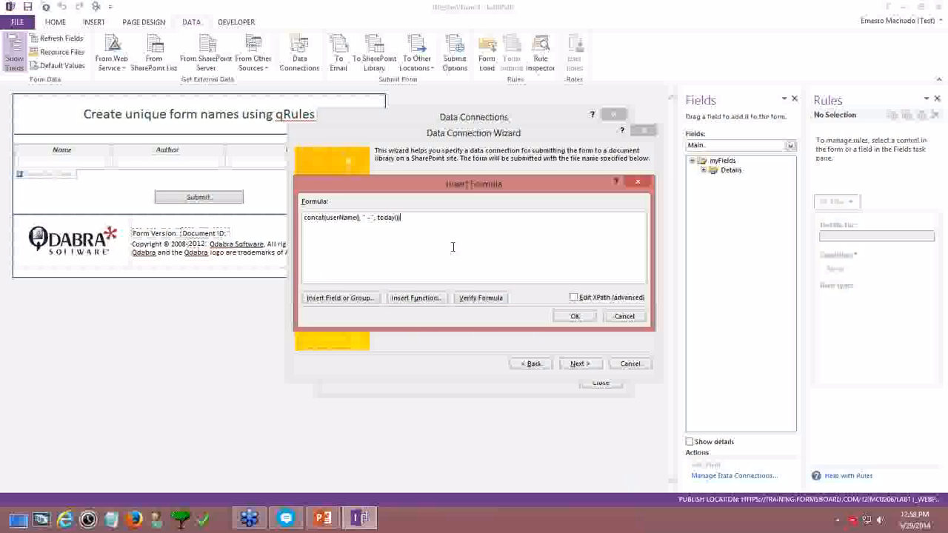
Highlight the concat, userName() and today() parts of the file name formula
{"action": "double_click", "coordinate": [326, 221]}
{"action": "left_click_drag", "start_coordinate": [324, 221], "coordinate": [363, 222]}
{"action": "left_click_drag", "start_coordinate": [376, 217], "coordinate": [460, 217]}
{"action": "mouse_move", "coordinate": [416, 222]}
{"action": "left_mouse_down"}
{"action": "mouse_move", "coordinate": [277, 227]}
{"action": "mouse_move", "coordinate": [412, 218]}
{"action": "left_mouse_up"}
Cancel the formula editor and Data Connection Wizard, then close Data Connections
{"action": "left_click", "coordinate": [624, 317]}
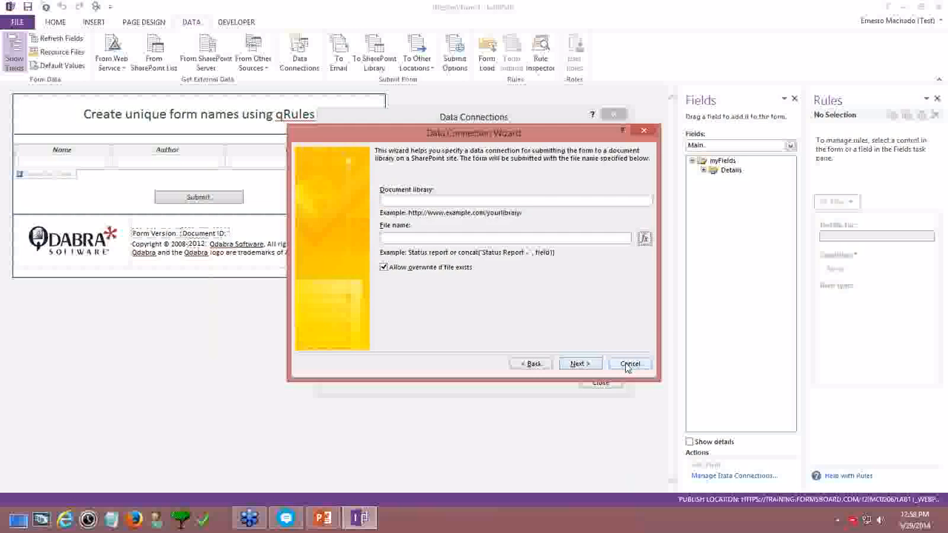
{"action": "left_click", "coordinate": [630, 364]}
{"action": "left_click", "coordinate": [600, 384]}
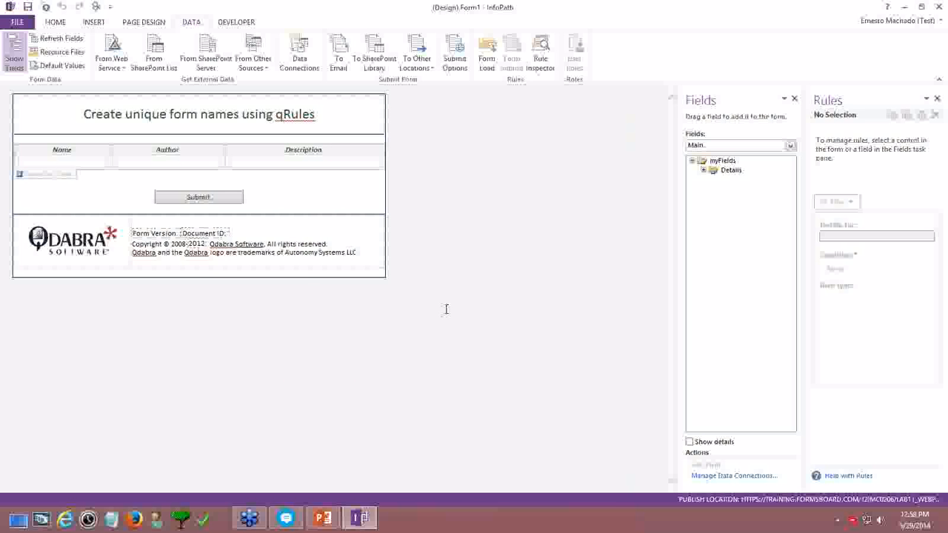
{"action": "left_click", "coordinate": [66, 522]}
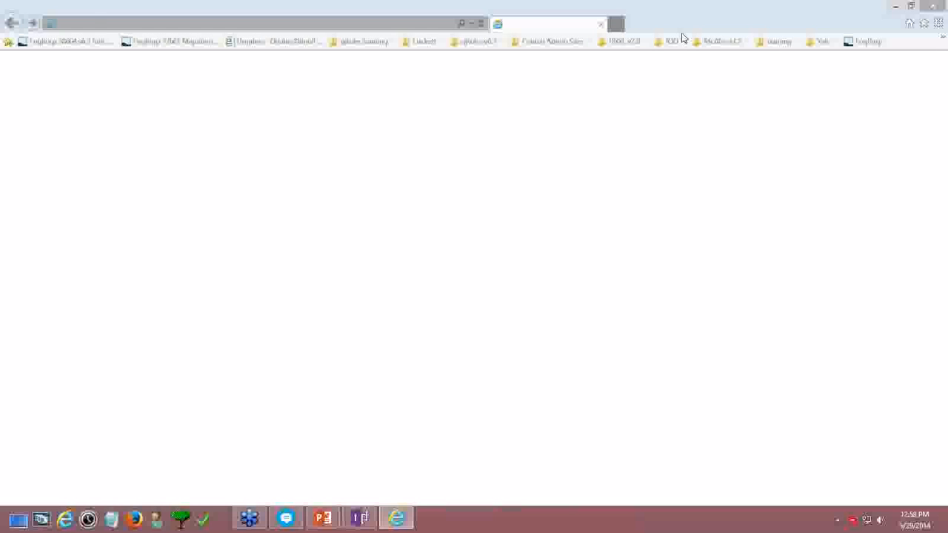
Hide the favorites bar and load training2013.formsboard.com/sites/Training140527/
{"action": "right_click", "coordinate": [670, 17]}
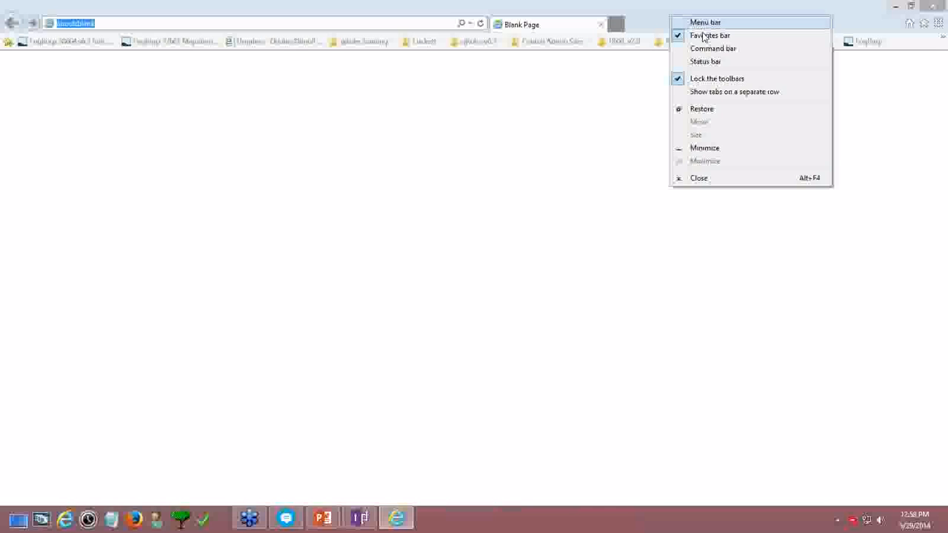
{"action": "left_click", "coordinate": [699, 36]}
{"action": "left_click", "coordinate": [394, 24]}
{"action": "key", "text": "ctrl+a"}
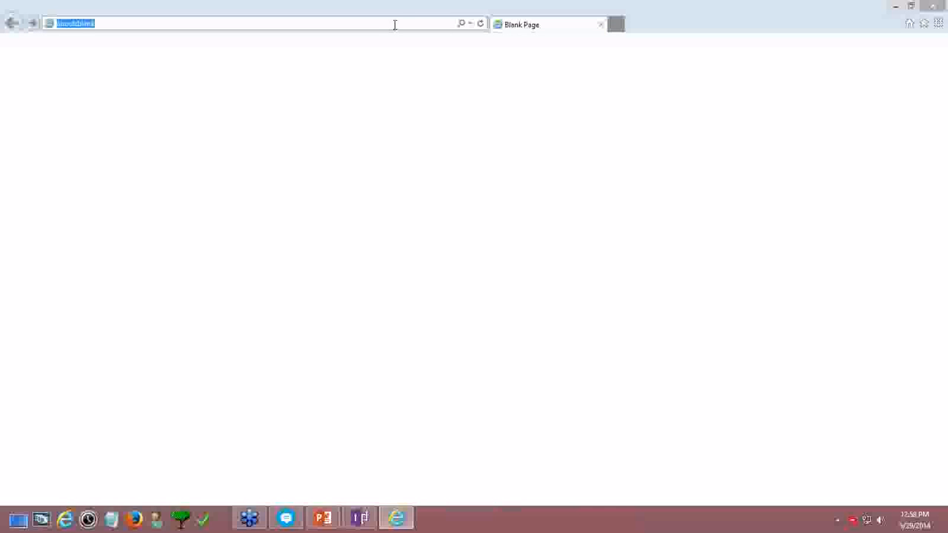
{"action": "type", "text": "http://trainin"}
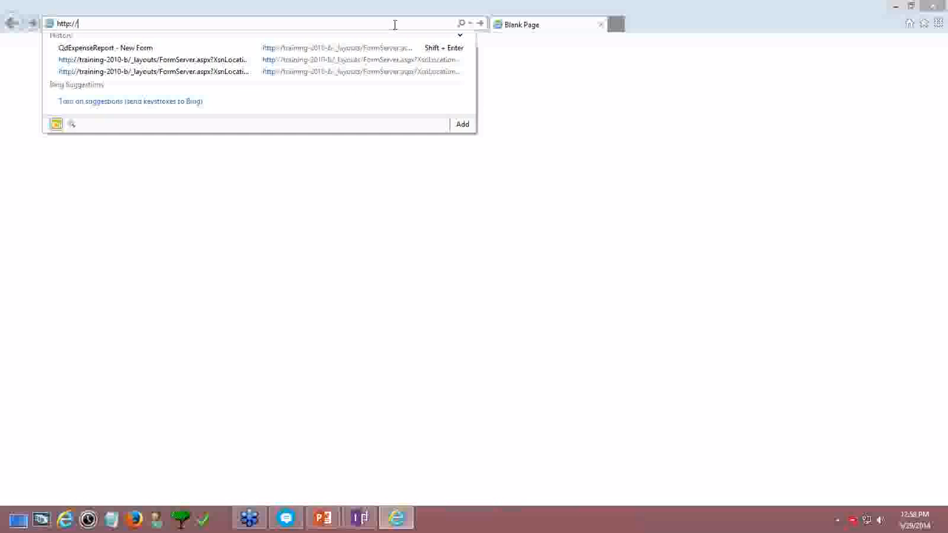
{"action": "type", "text": "g"}
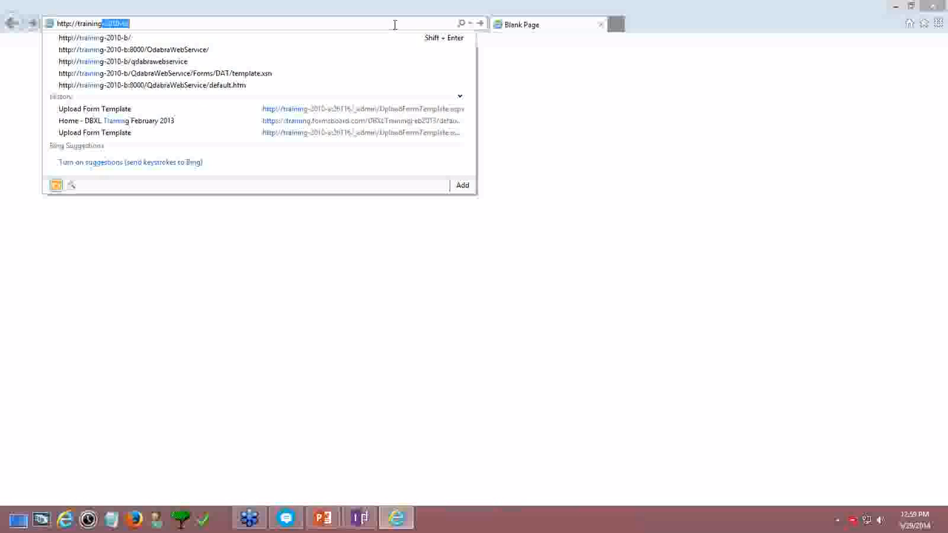
{"action": "type", "text": "2013.f"}
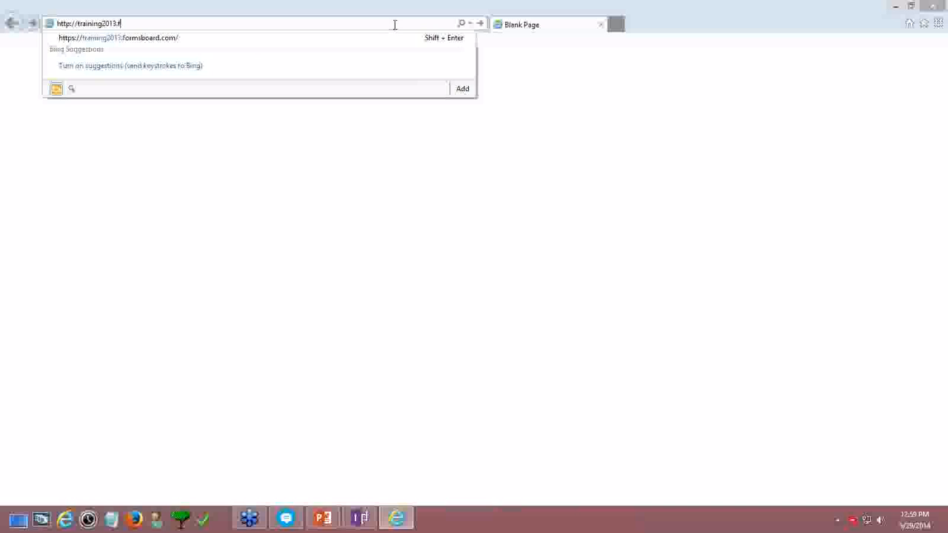
{"action": "key", "text": "Down"}
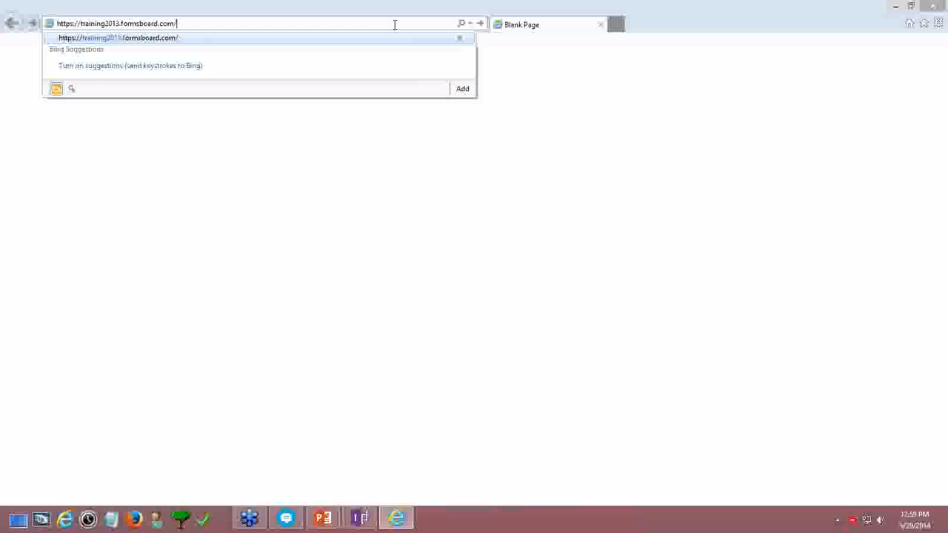
{"action": "type", "text": "sites/"}
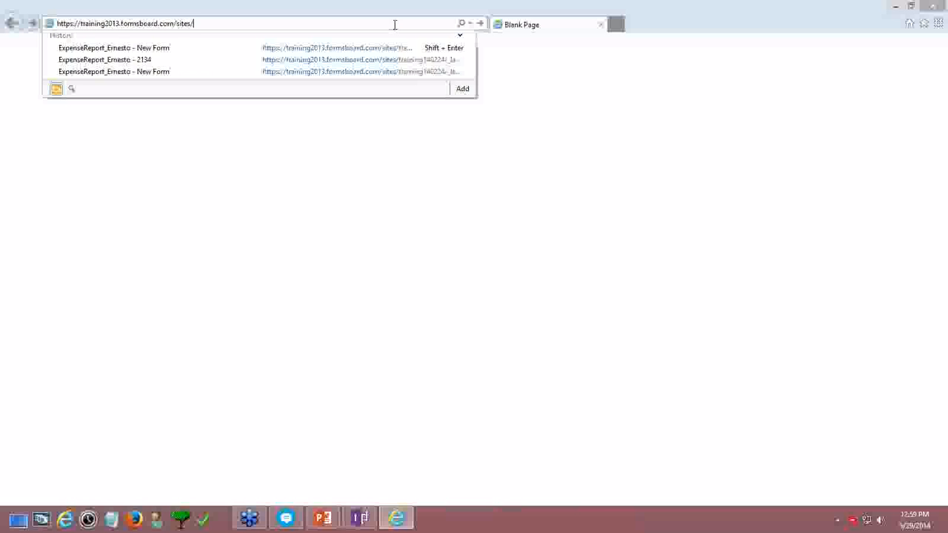
{"action": "type", "text": "Training140527/"}
{"action": "key", "text": "Return"}
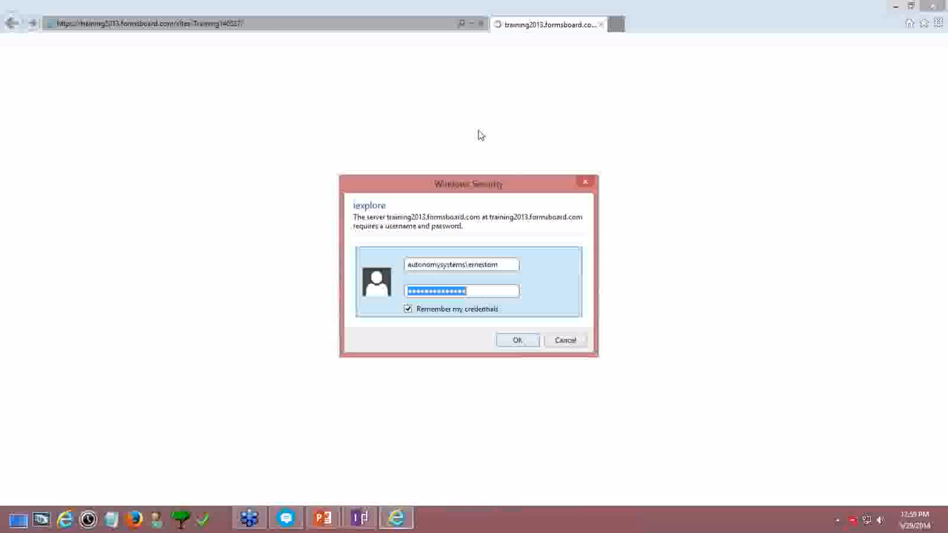
Sign in and create a form library named Module8_ plus the user's first name
{"action": "left_click", "coordinate": [516, 340]}
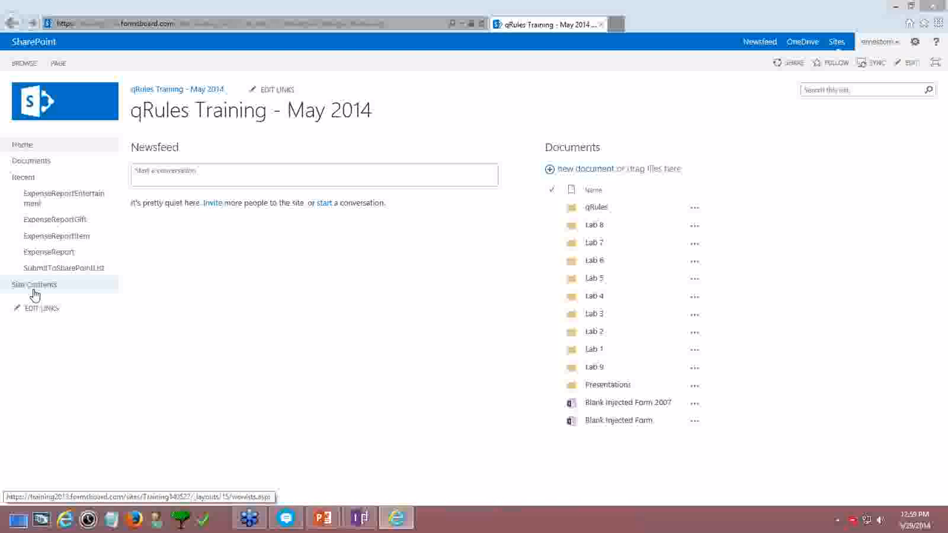
{"action": "left_click", "coordinate": [34, 293]}
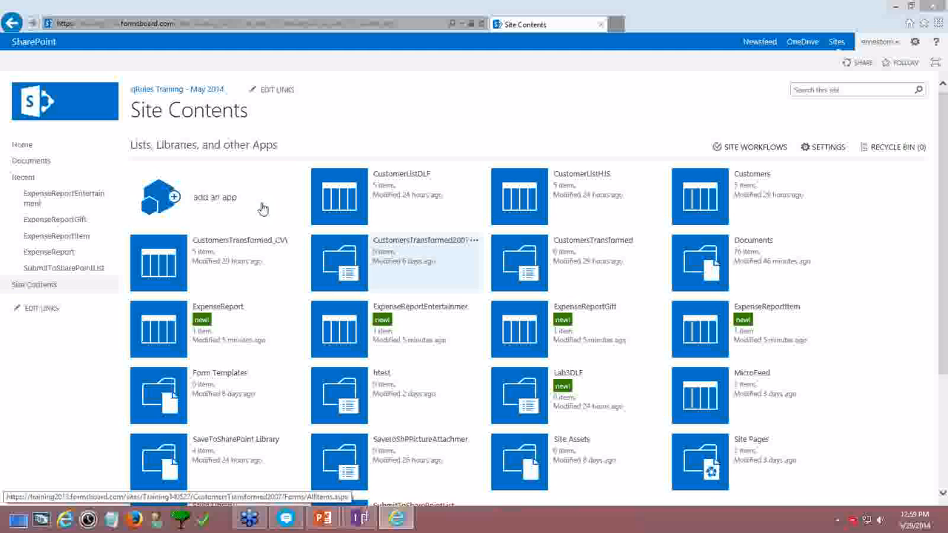
{"action": "left_click", "coordinate": [222, 199]}
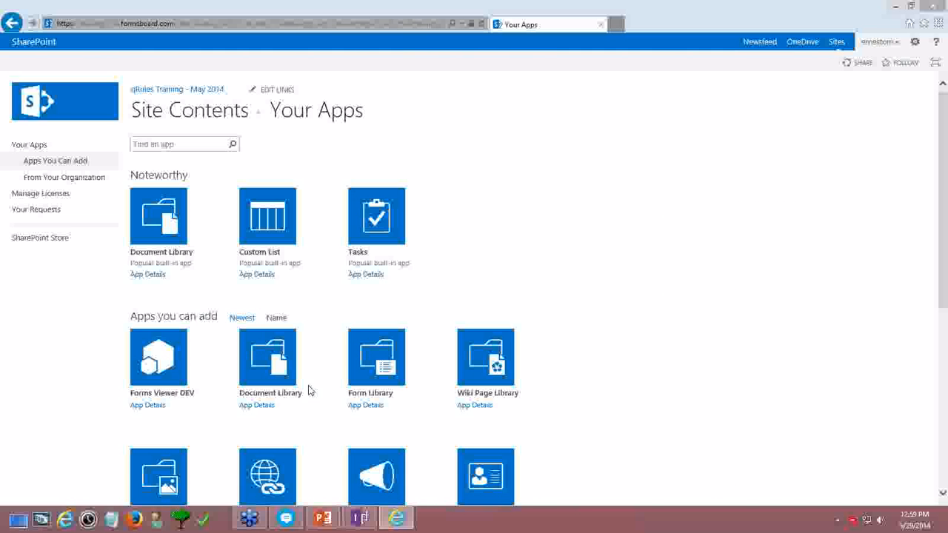
{"action": "left_click", "coordinate": [380, 398]}
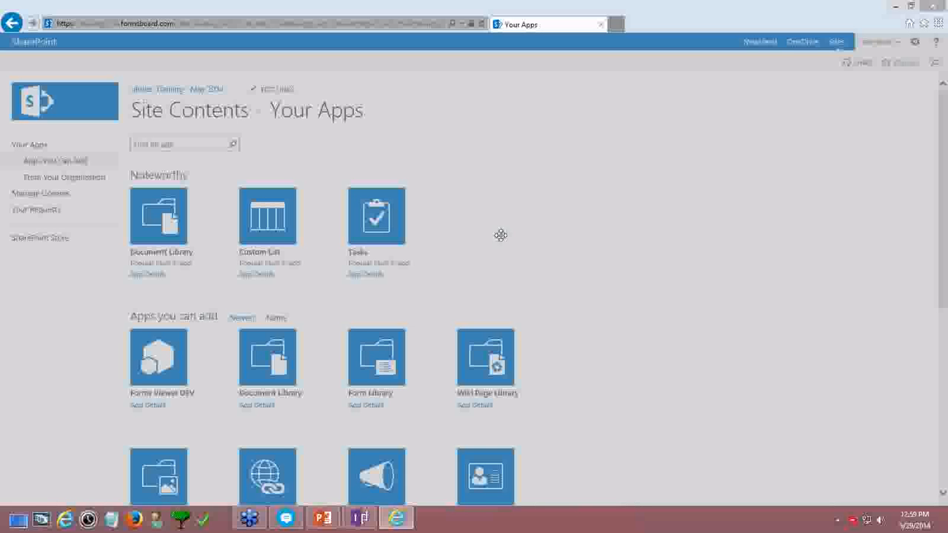
{"action": "type", "text": "Mod"}
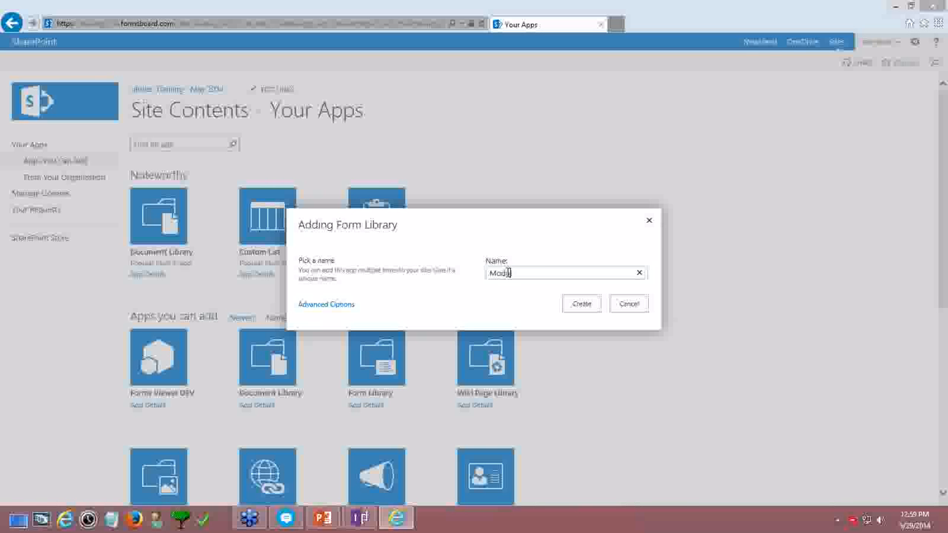
{"action": "type", "text": "ule8_Ernesto"}
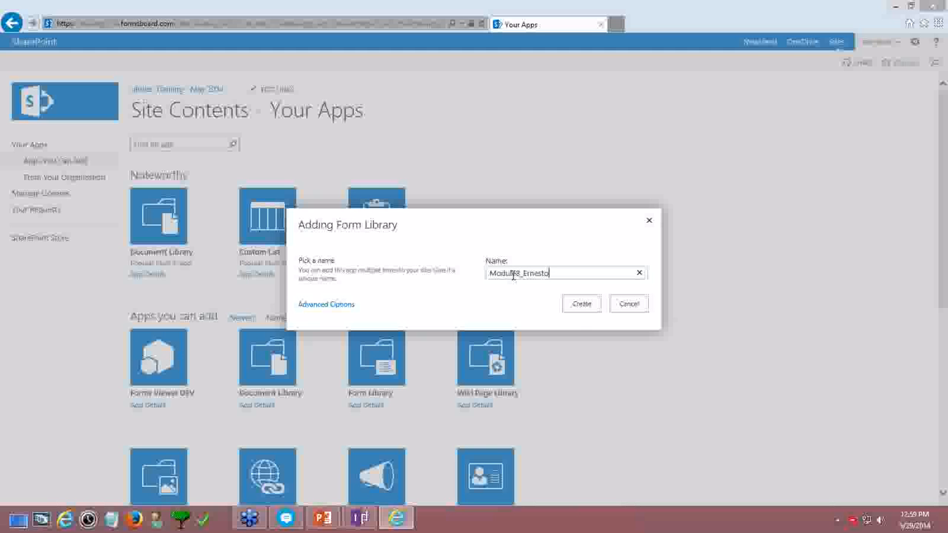
{"action": "left_click", "coordinate": [582, 309]}
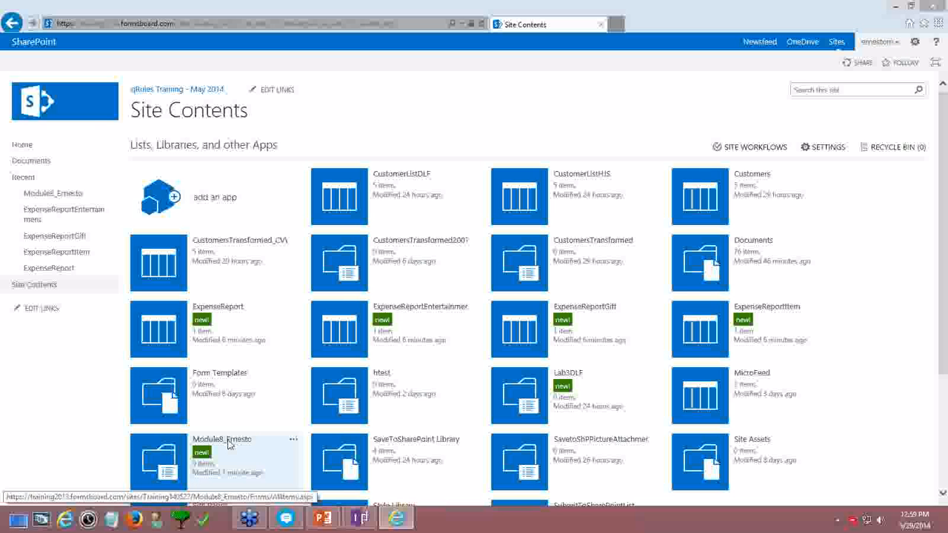
Copy the new Module8 library's shortcut address and open the library
{"action": "right_click", "coordinate": [229, 444]}
{"action": "left_click", "coordinate": [278, 311]}
{"action": "left_click", "coordinate": [222, 442]}
Start a new data connection that submits to a SharePoint document library
{"action": "key", "text": "alt+Tab"}
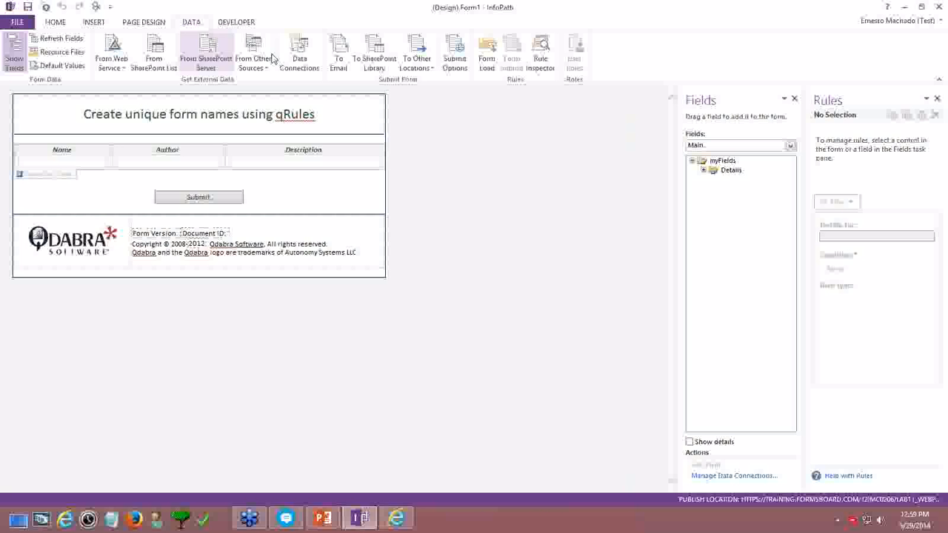
{"action": "left_click", "coordinate": [302, 61]}
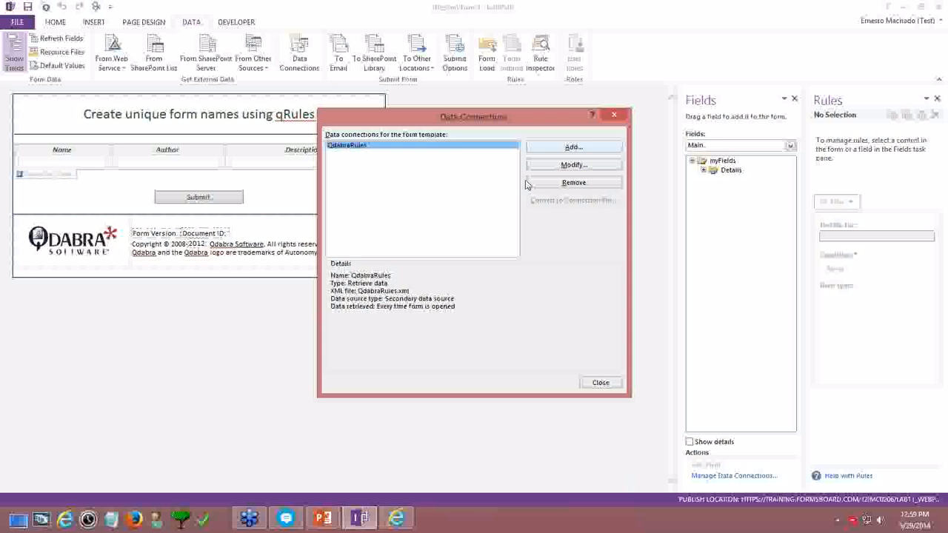
{"action": "left_click", "coordinate": [567, 147]}
{"action": "left_click", "coordinate": [422, 190]}
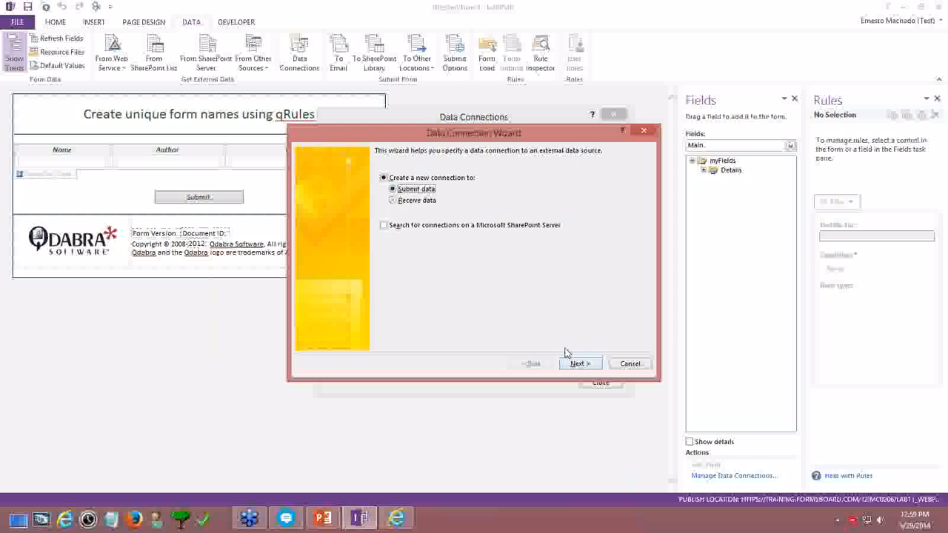
{"action": "left_click", "coordinate": [571, 362]}
{"action": "left_click", "coordinate": [384, 198]}
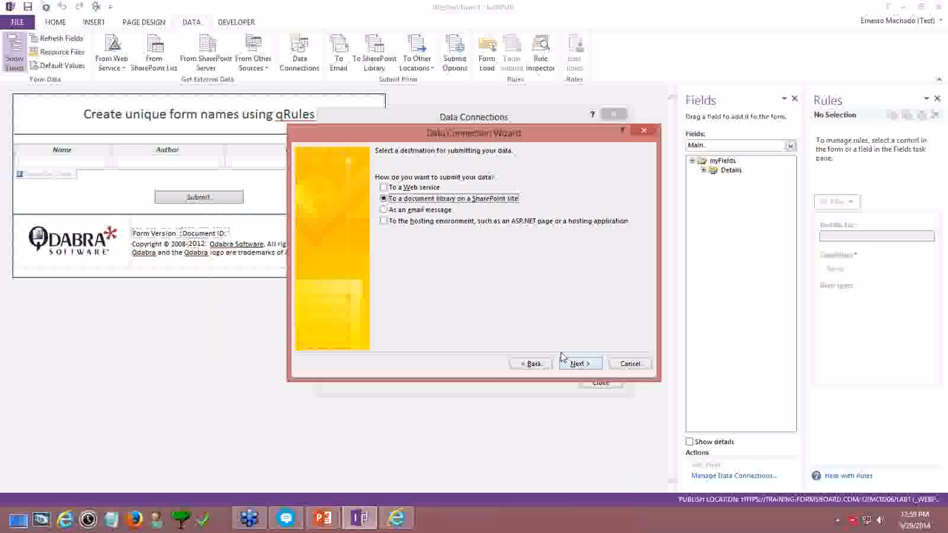
{"action": "left_click", "coordinate": [576, 364]}
Paste the Module8 library address without Forms/AllItems.aspx and finish the SharePoint Library Submit connection
{"action": "key", "text": "ctrl+v"}
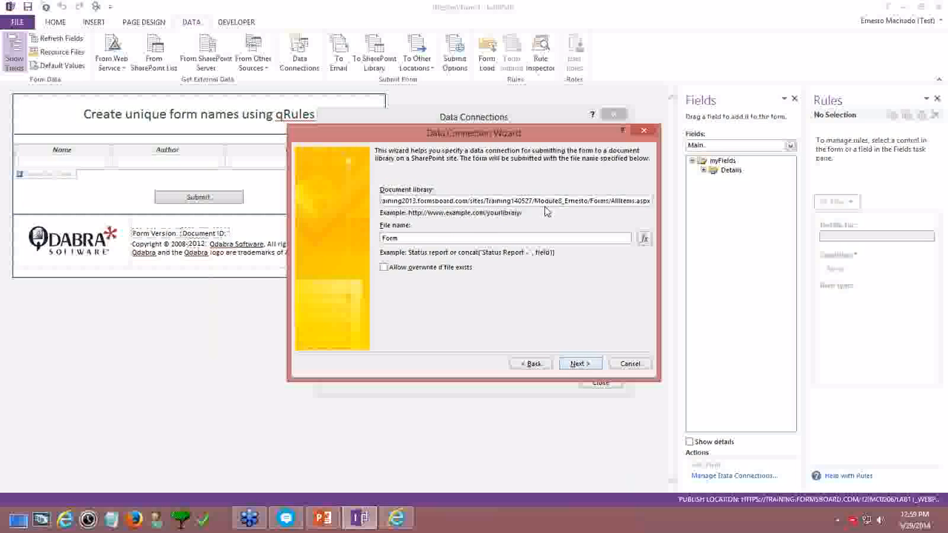
{"action": "left_click_drag", "start_coordinate": [588, 201], "coordinate": [665, 277]}
{"action": "key", "text": "Delete"}
{"action": "key", "text": "Tab"}
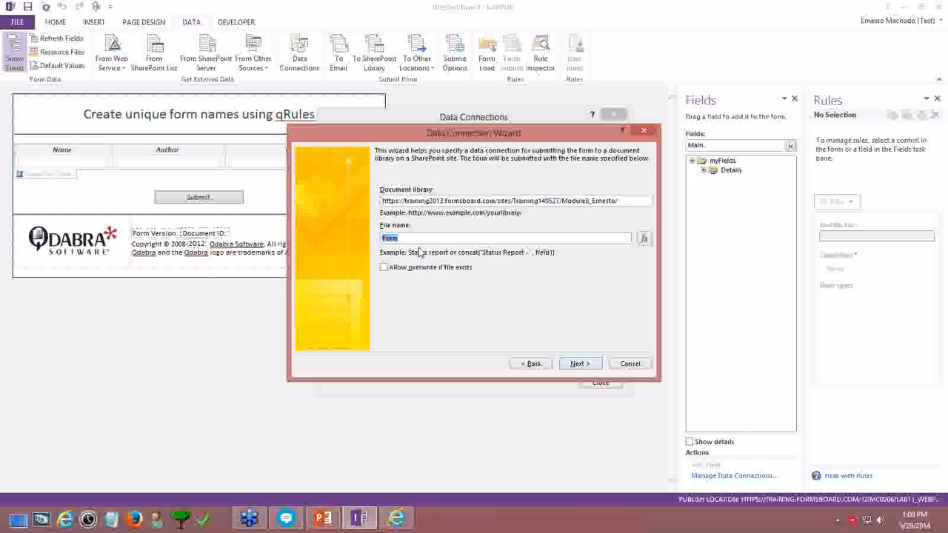
{"action": "left_click", "coordinate": [578, 363]}
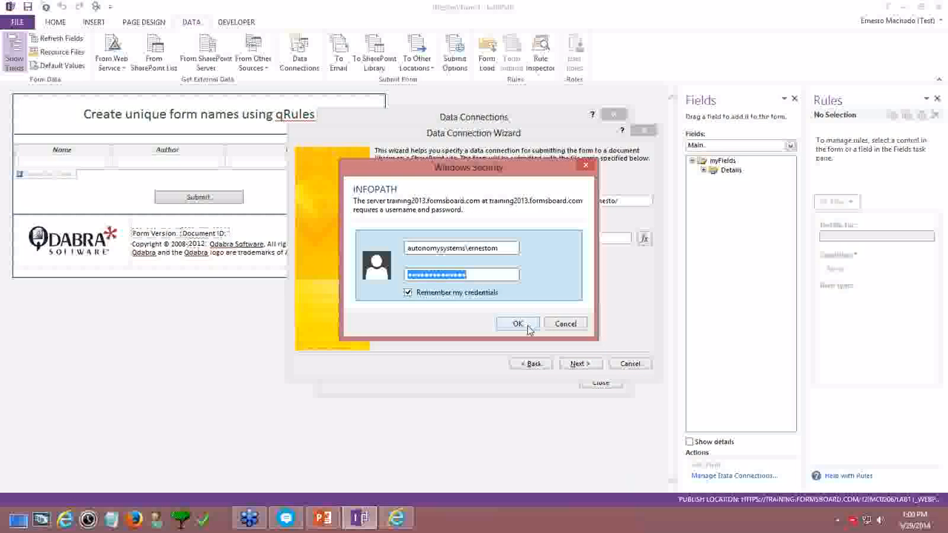
{"action": "left_click", "coordinate": [518, 324]}
{"action": "left_click", "coordinate": [578, 364]}
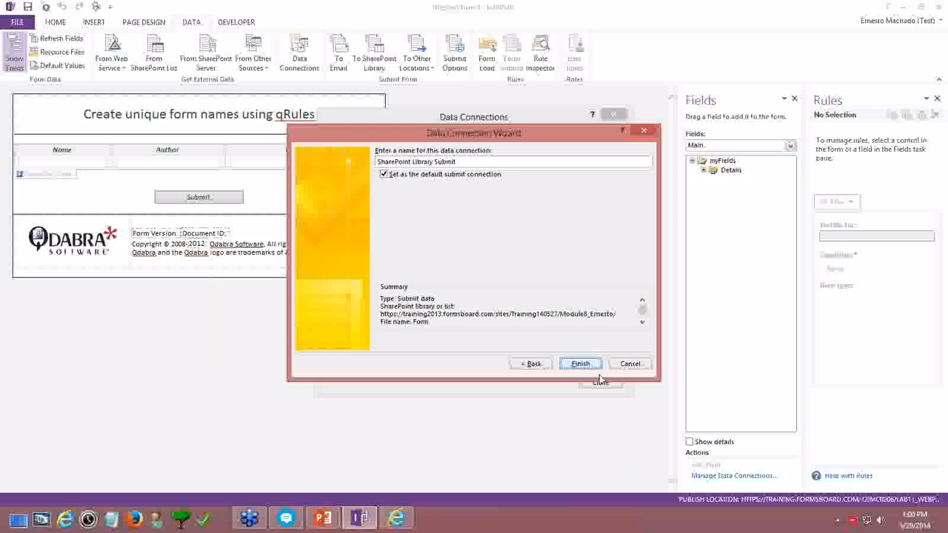
{"action": "left_click", "coordinate": [599, 381]}
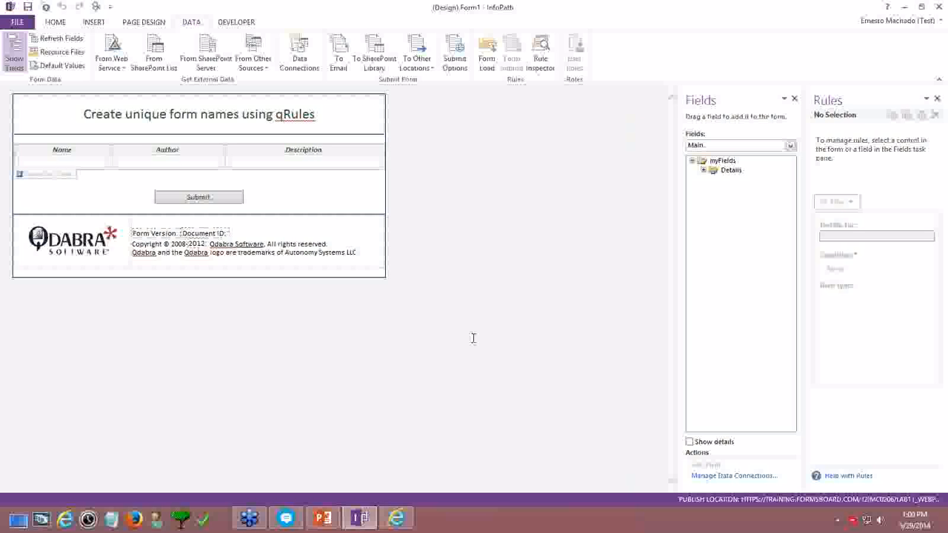
Add a new text field named FormName under the myFields group
{"action": "left_click", "coordinate": [722, 161]}
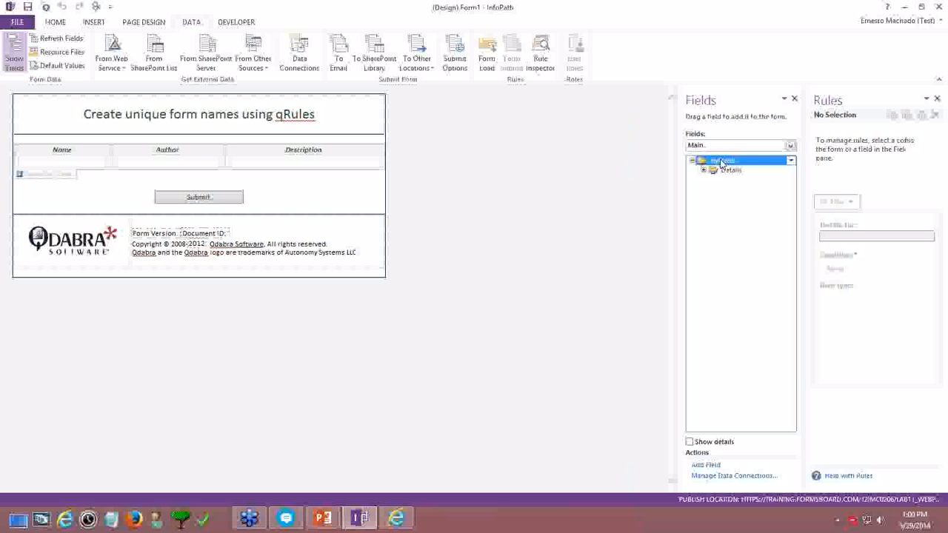
{"action": "right_click", "coordinate": [722, 161]}
{"action": "left_click", "coordinate": [738, 198]}
{"action": "type", "text": "FormName"}
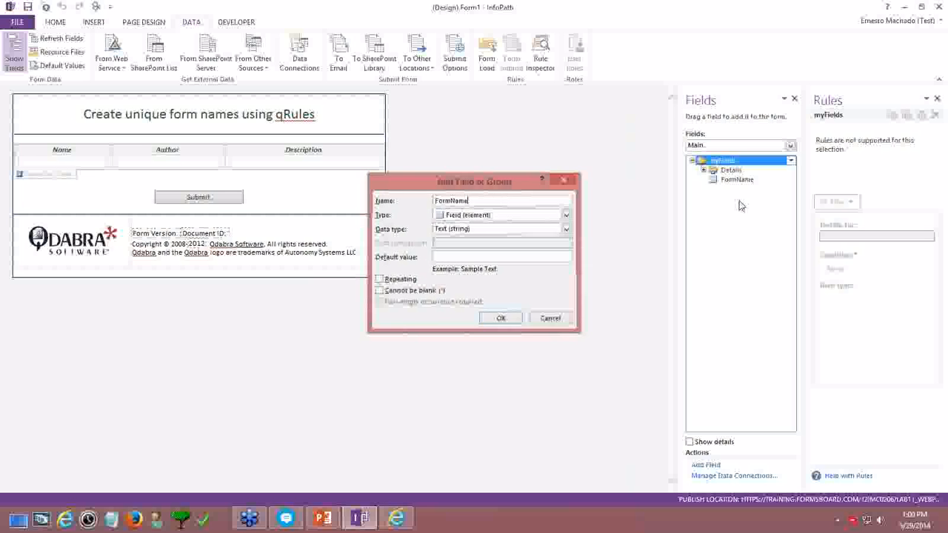
{"action": "key", "text": "Return"}
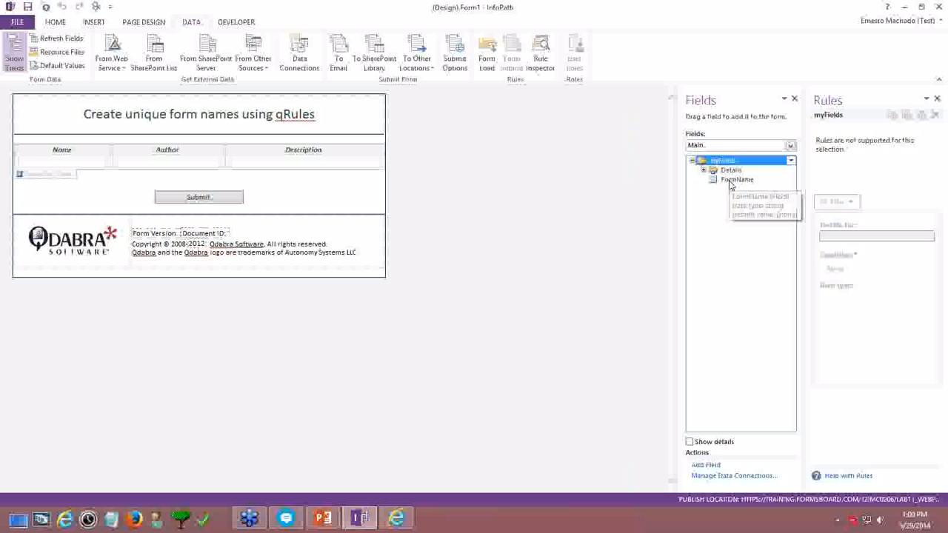
{"action": "left_click", "coordinate": [730, 181]}
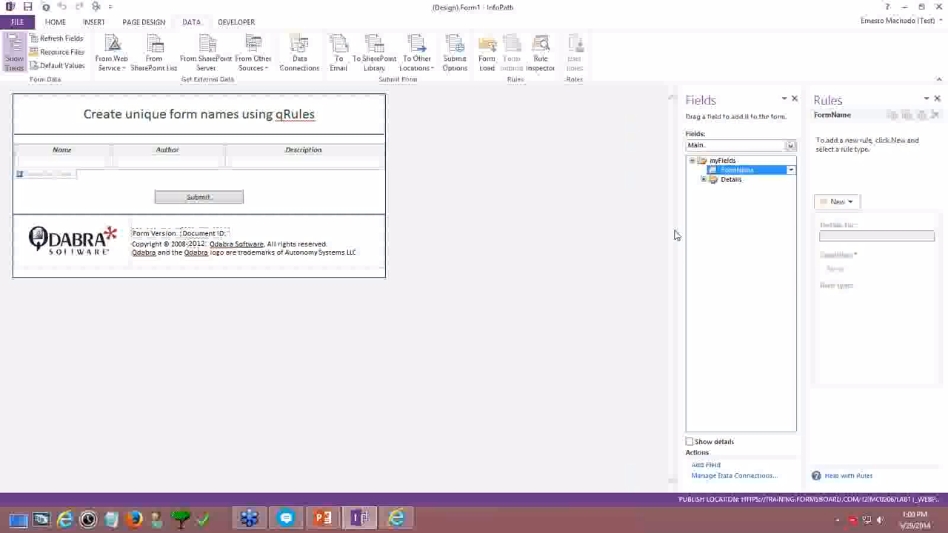
{"action": "left_click", "coordinate": [302, 58]}
Edit SharePoint Library Submit so its file name formula uses the FormName field
{"action": "left_click", "coordinate": [370, 153]}
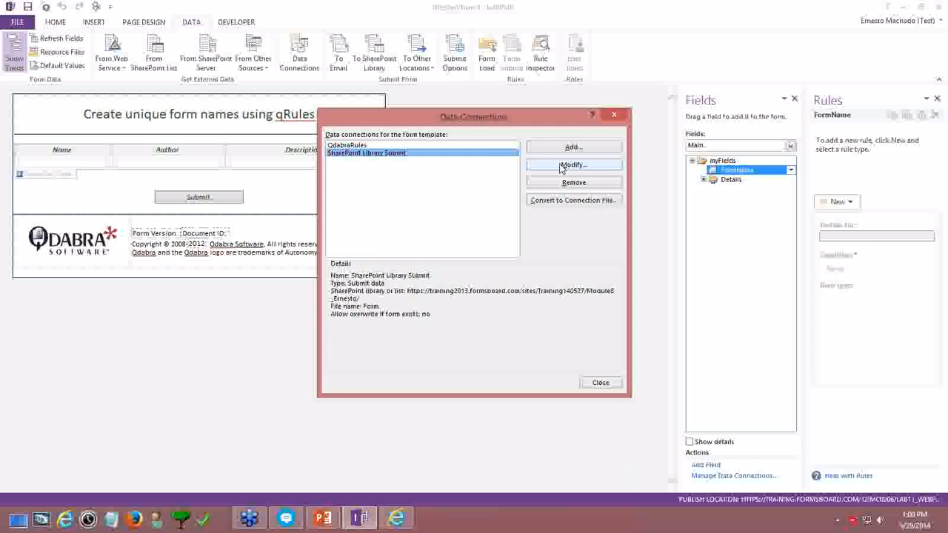
{"action": "left_click", "coordinate": [570, 164]}
{"action": "key", "text": "Tab"}
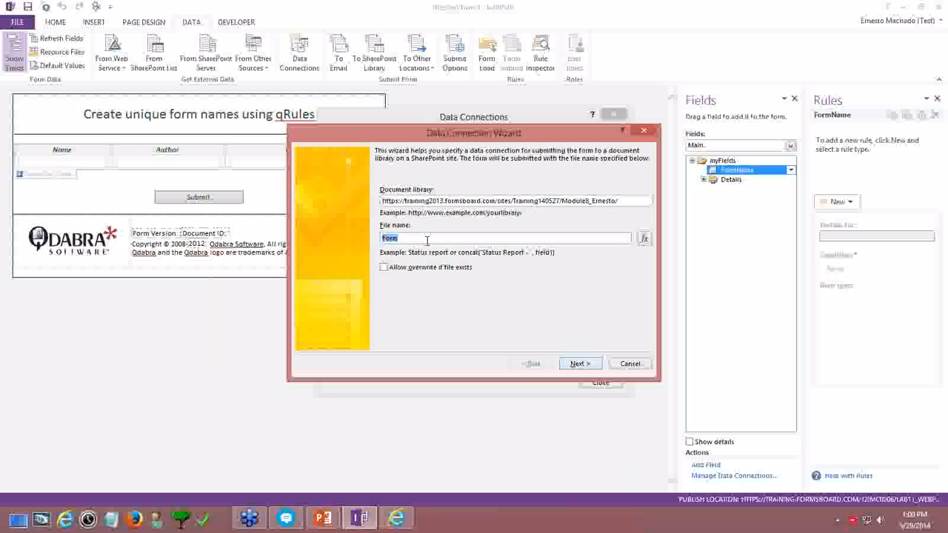
{"action": "left_click", "coordinate": [643, 238]}
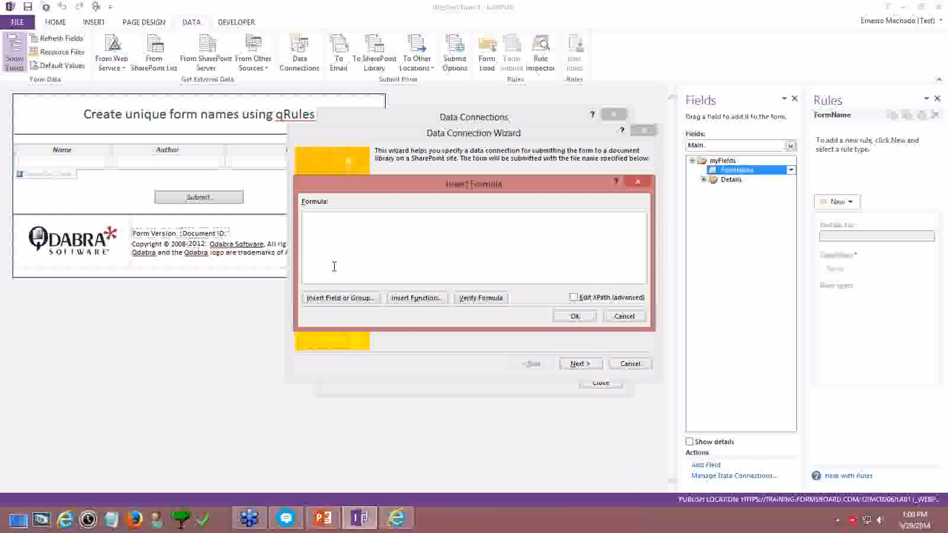
{"action": "left_click", "coordinate": [636, 181]}
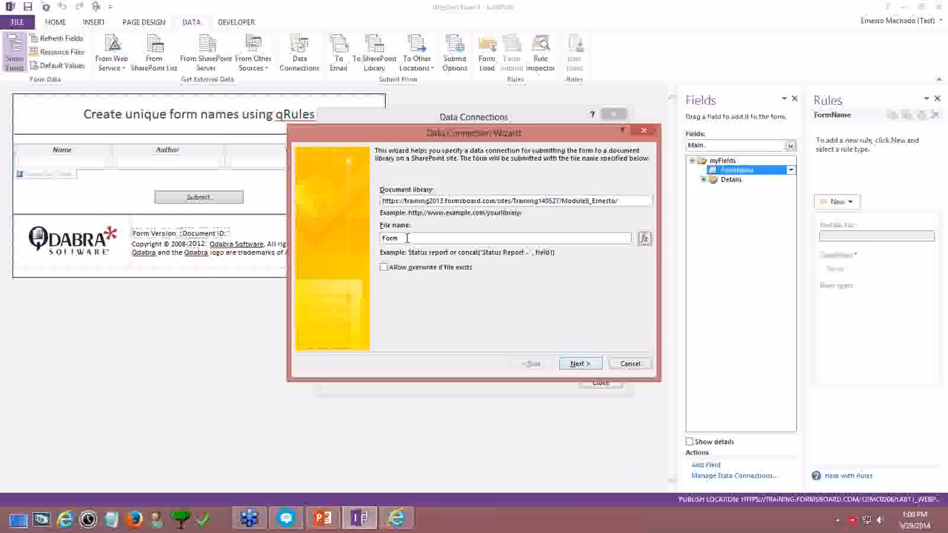
{"action": "left_click", "coordinate": [644, 238]}
{"action": "left_click", "coordinate": [354, 297]}
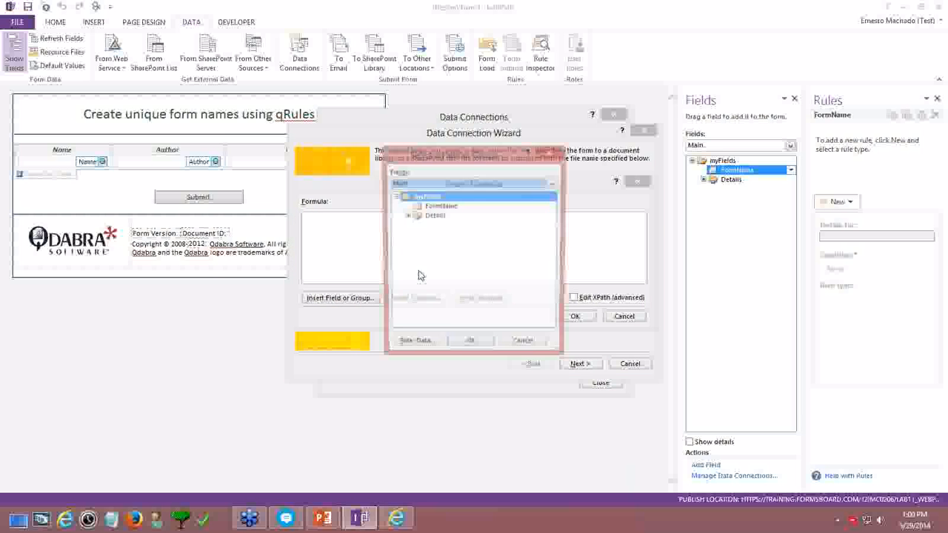
{"action": "double_click", "coordinate": [435, 207]}
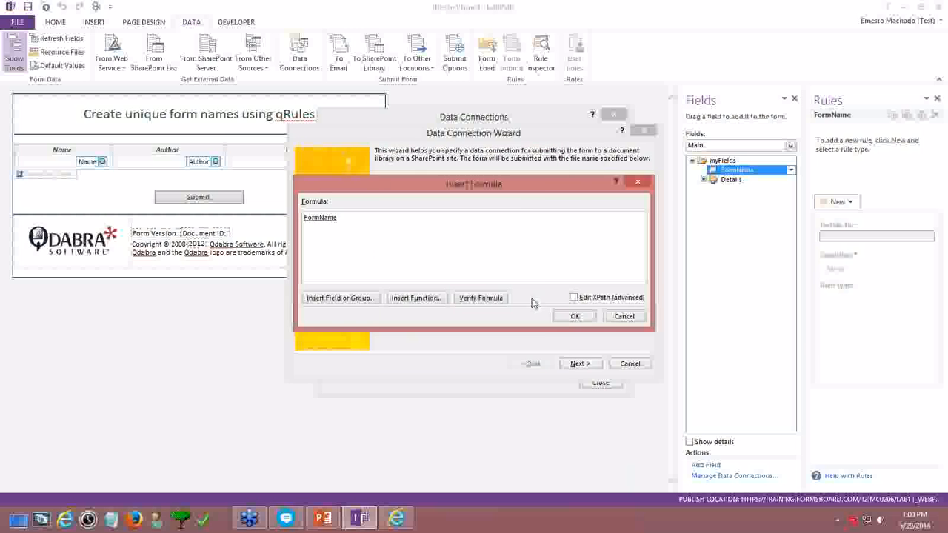
{"action": "left_click", "coordinate": [572, 317]}
Allow overwriting existing files, finish the wizard, and close Data Connections
{"action": "left_click", "coordinate": [421, 271]}
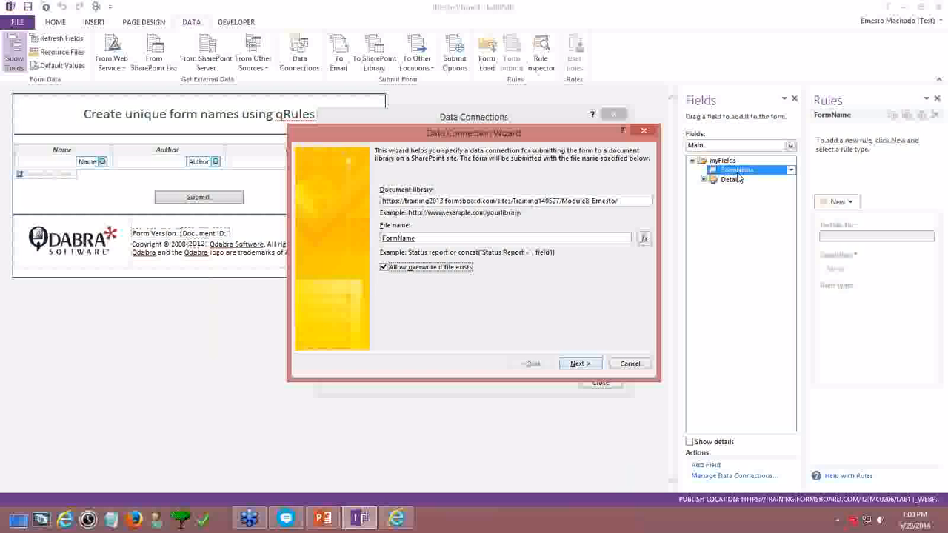
{"action": "left_click", "coordinate": [579, 364]}
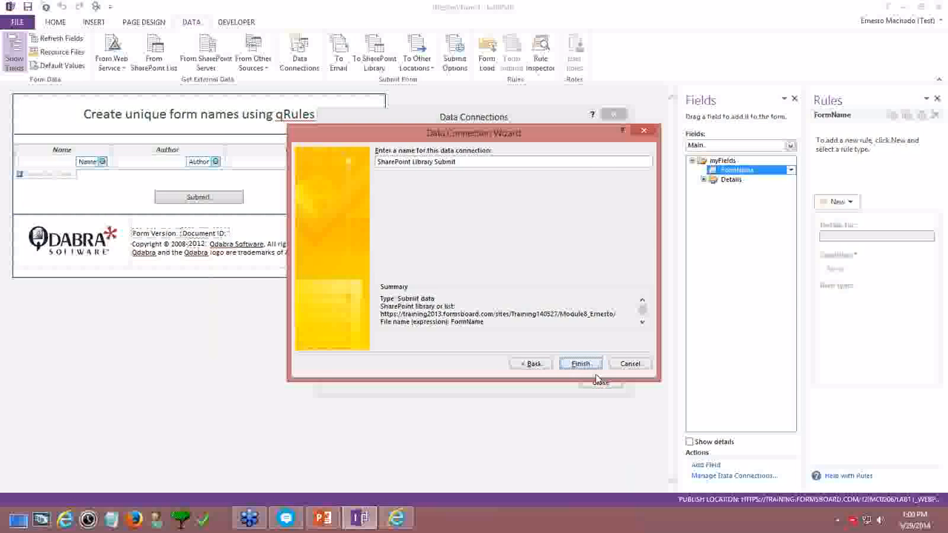
{"action": "left_click", "coordinate": [581, 364]}
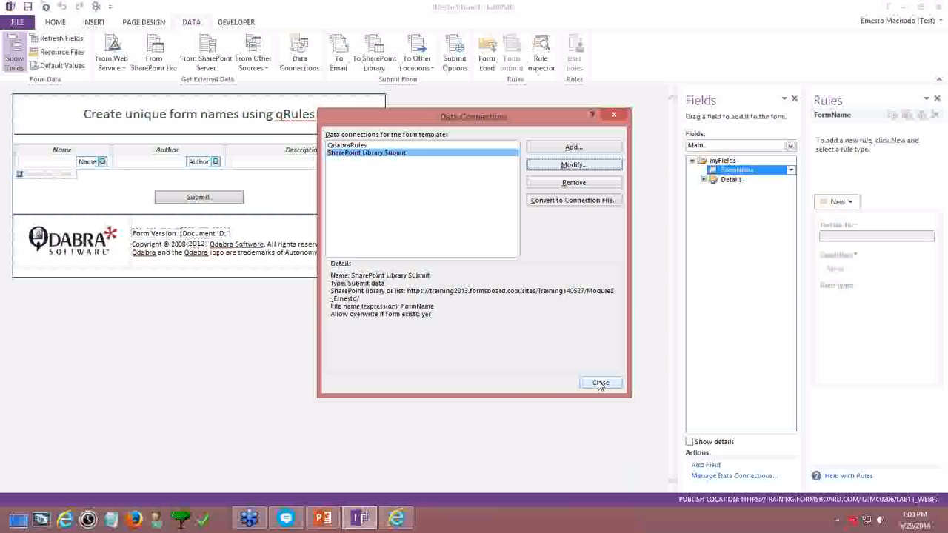
{"action": "left_click", "coordinate": [600, 384]}
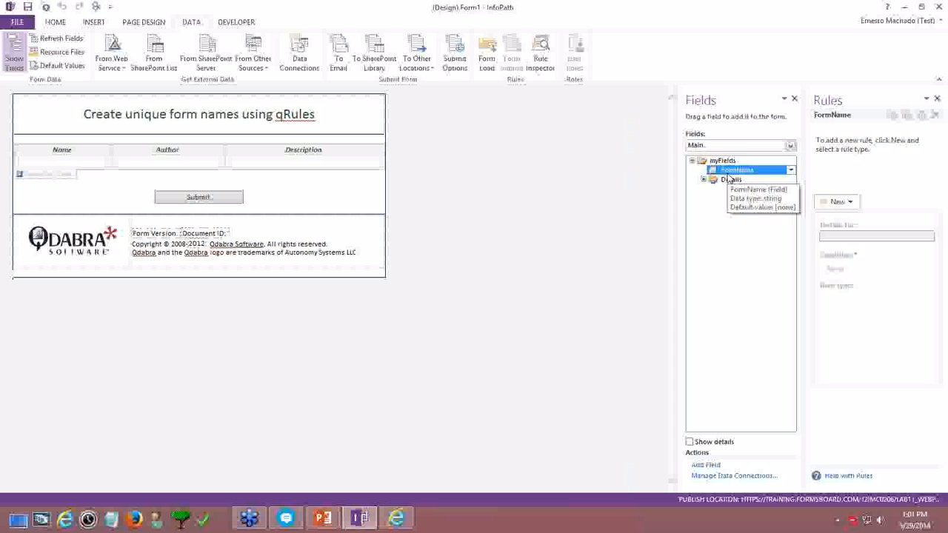
Widen the Fields and Rules panes and select finishedLoading in QdabraRules (Secondary)
{"action": "left_click_drag", "start_coordinate": [807, 168], "coordinate": [721, 171]}
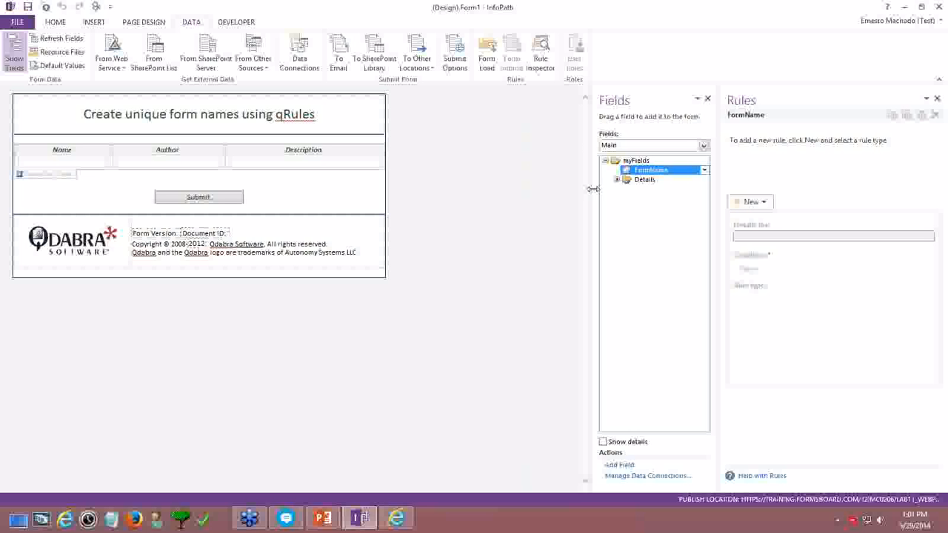
{"action": "left_click_drag", "start_coordinate": [593, 186], "coordinate": [563, 195]}
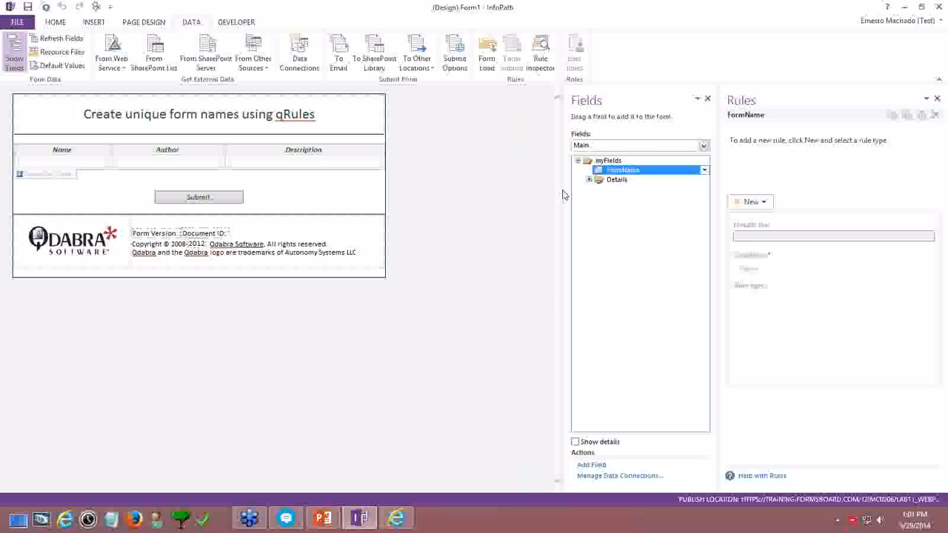
{"action": "left_click", "coordinate": [622, 147]}
{"action": "left_click", "coordinate": [614, 164]}
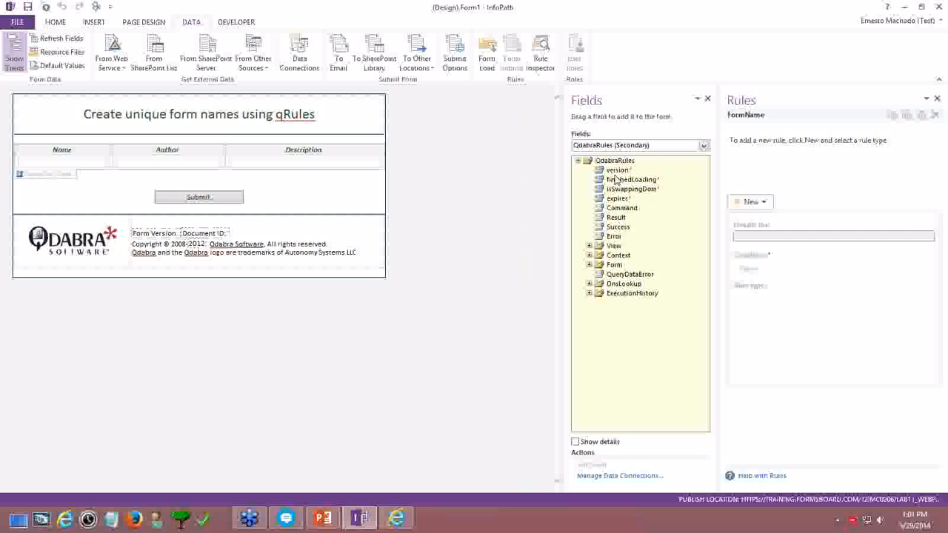
{"action": "left_click", "coordinate": [618, 180]}
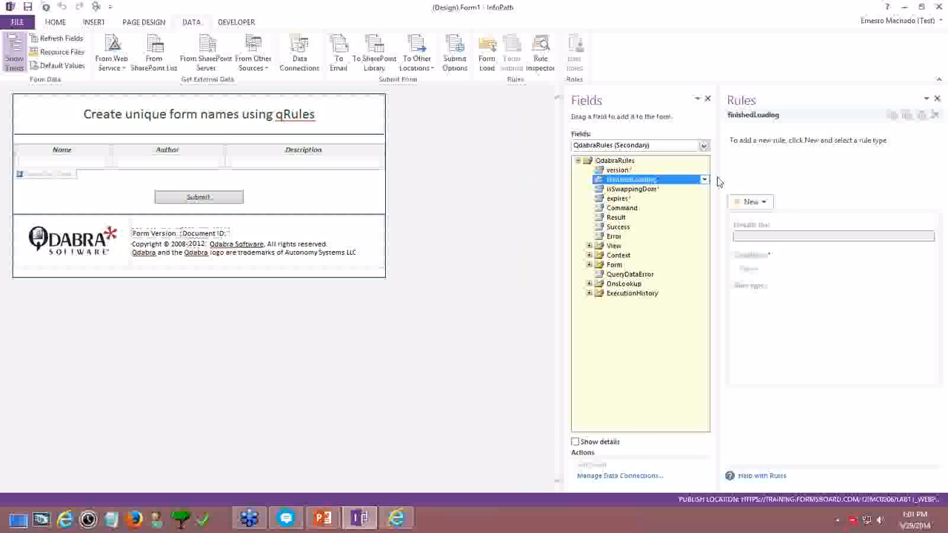
{"action": "left_click_drag", "start_coordinate": [720, 173], "coordinate": [645, 175]}
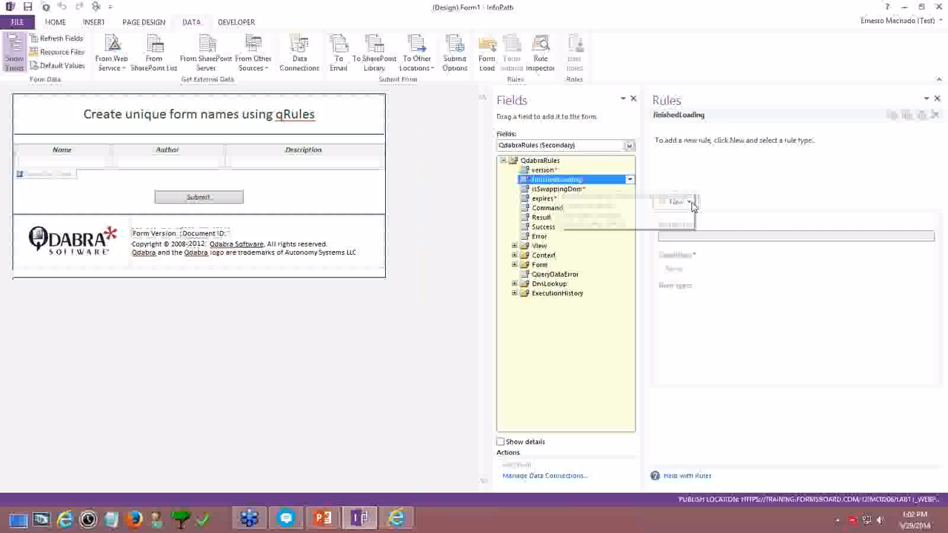
Add an action rule 'Set Form Name' with the condition finishedLoading = TRUE
{"action": "left_click", "coordinate": [674, 201]}
{"action": "left_click", "coordinate": [683, 244]}
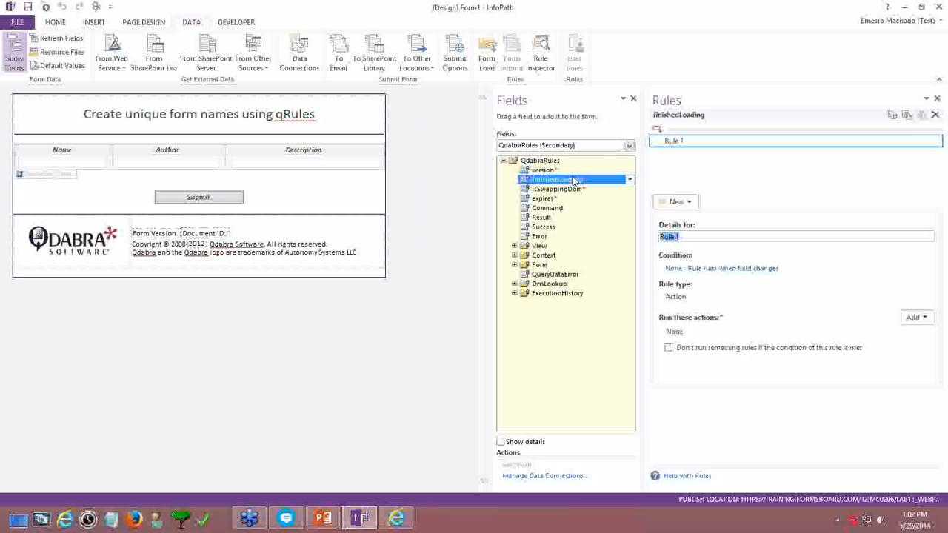
{"action": "left_click", "coordinate": [709, 268]}
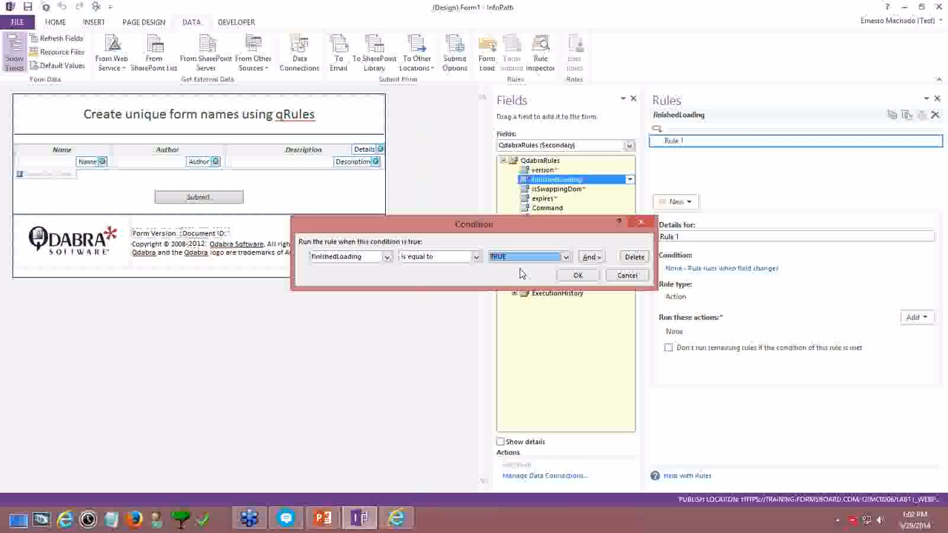
{"action": "left_click", "coordinate": [578, 275]}
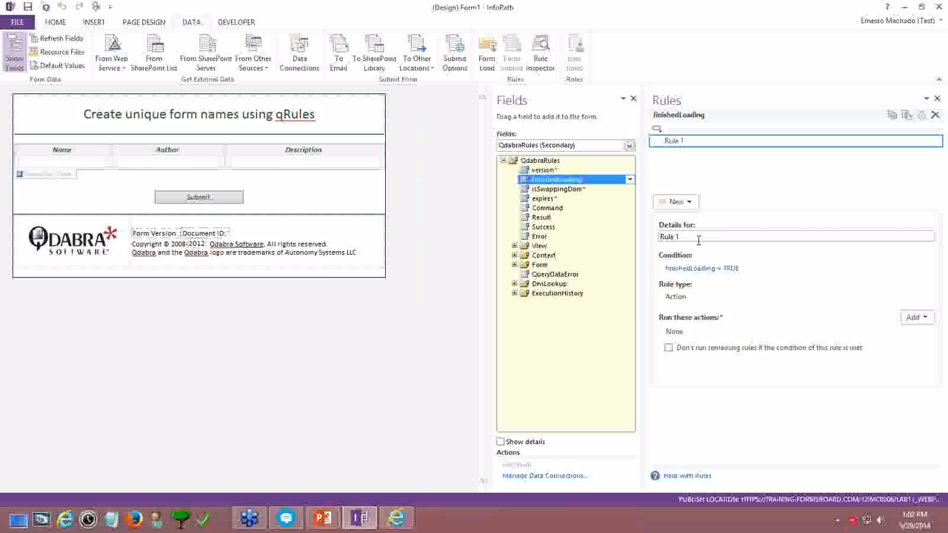
{"action": "left_click_drag", "start_coordinate": [699, 237], "coordinate": [615, 238]}
{"action": "type", "text": "Set"}
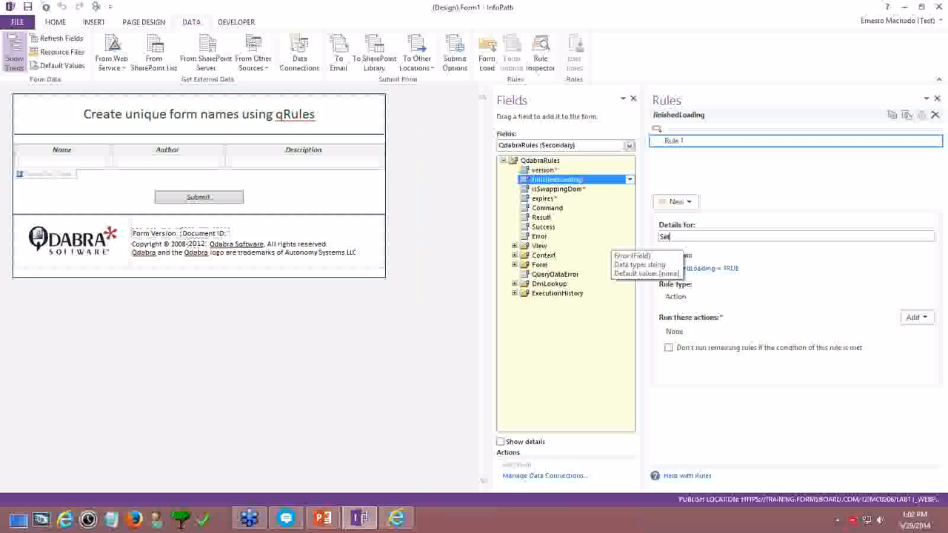
{"action": "type", "text": " Form Nam"}
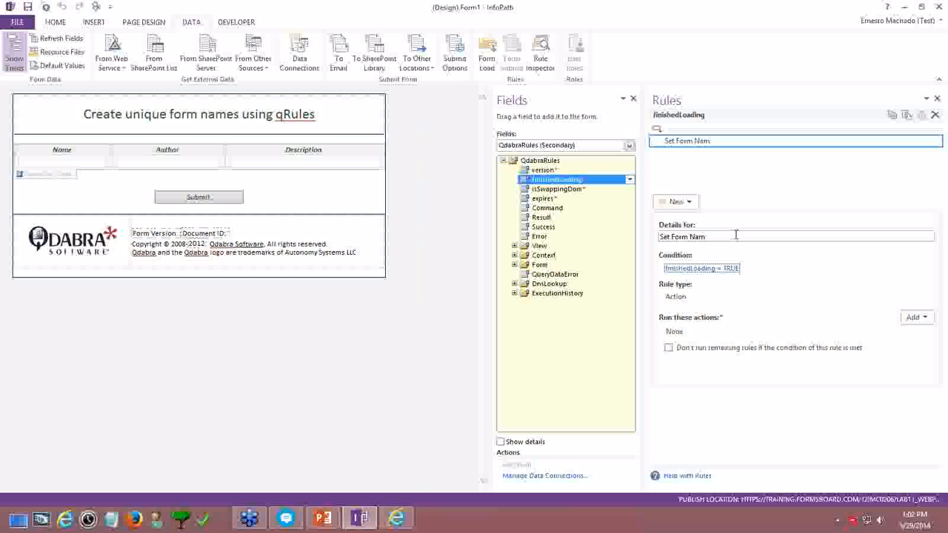
{"action": "type", "text": "e"}
{"action": "left_click", "coordinate": [913, 318]}
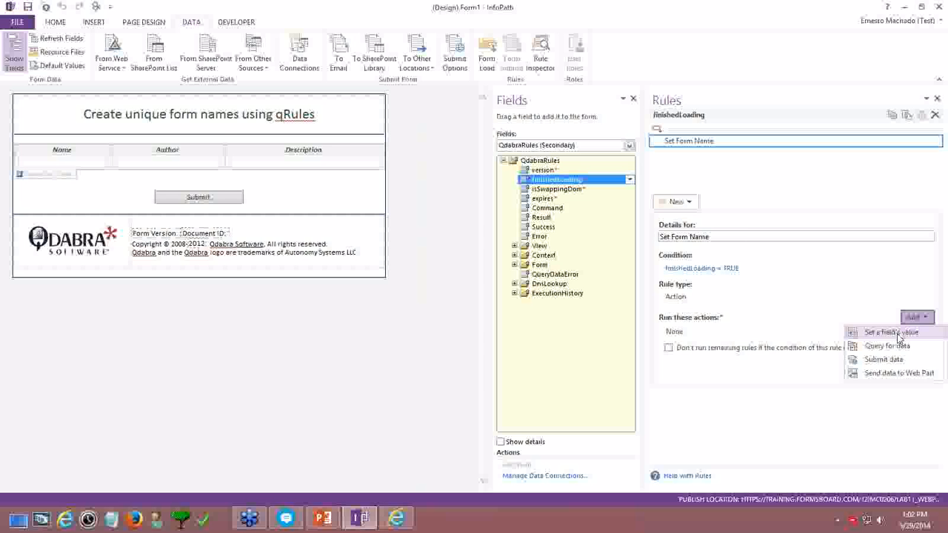
Add an action setting the Command field to 'GenerateGuid /format=N'
{"action": "left_click", "coordinate": [891, 332]}
{"action": "left_click", "coordinate": [606, 234]}
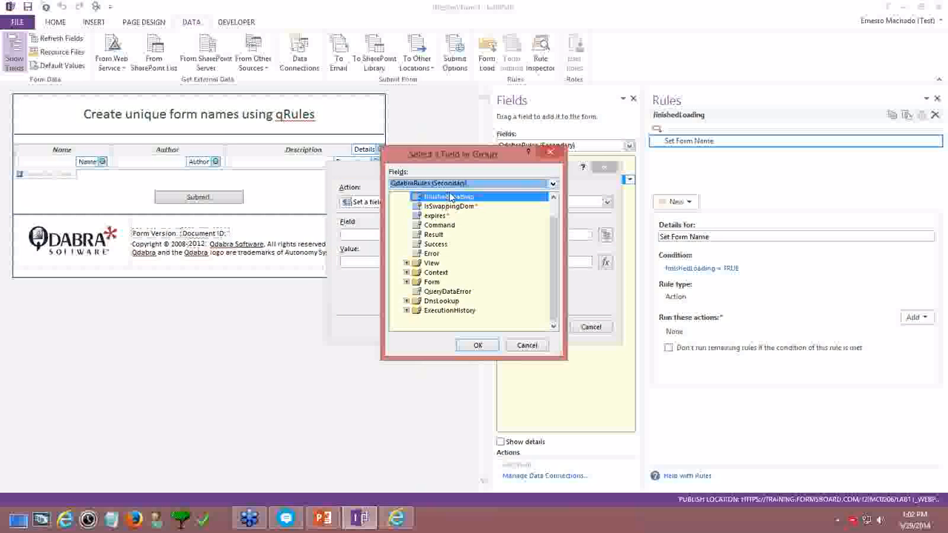
{"action": "double_click", "coordinate": [444, 225]}
{"action": "left_click", "coordinate": [410, 259]}
{"action": "type", "text": "G"}
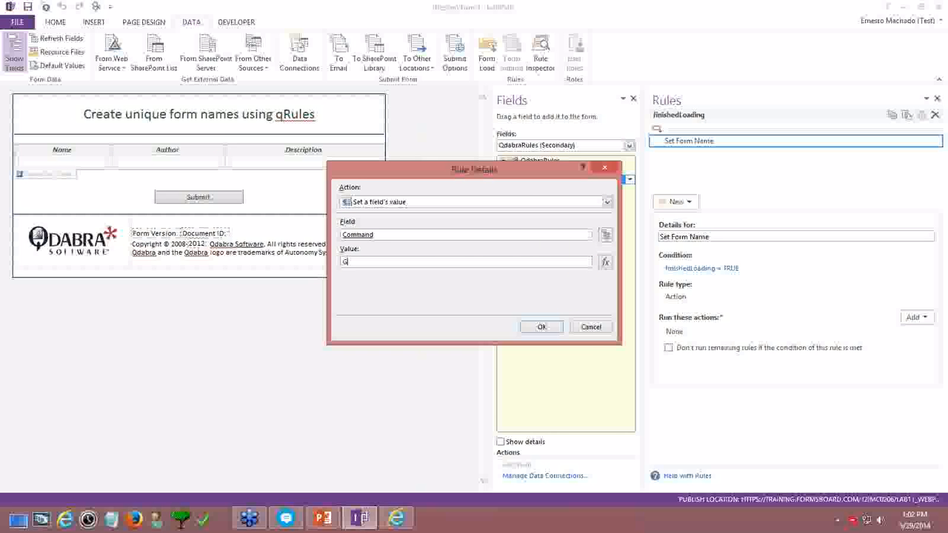
{"action": "type", "text": "enerateGuid /format=N"}
{"action": "left_click", "coordinate": [541, 328]}
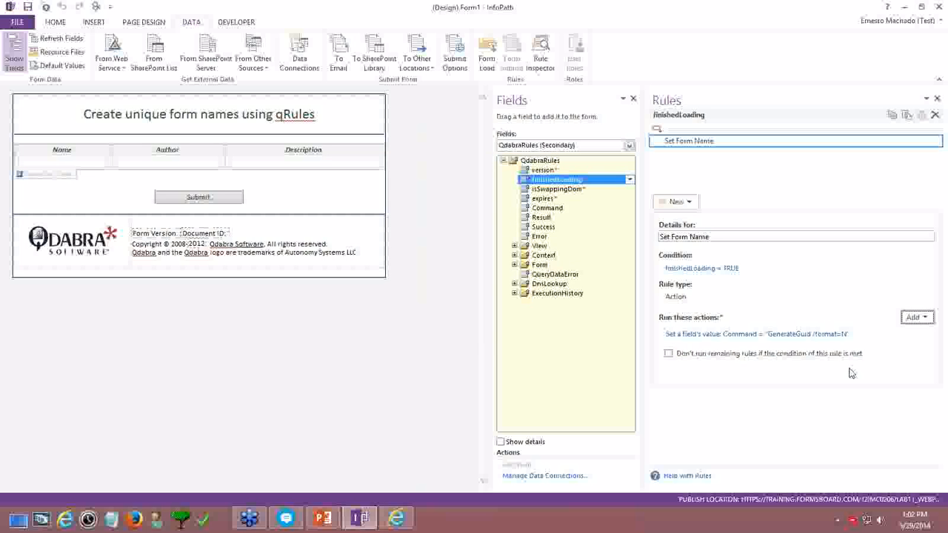
Add a second action setting FormName to the Result field, then reopen the rule's condition
{"action": "left_click", "coordinate": [917, 318]}
{"action": "left_click", "coordinate": [868, 332]}
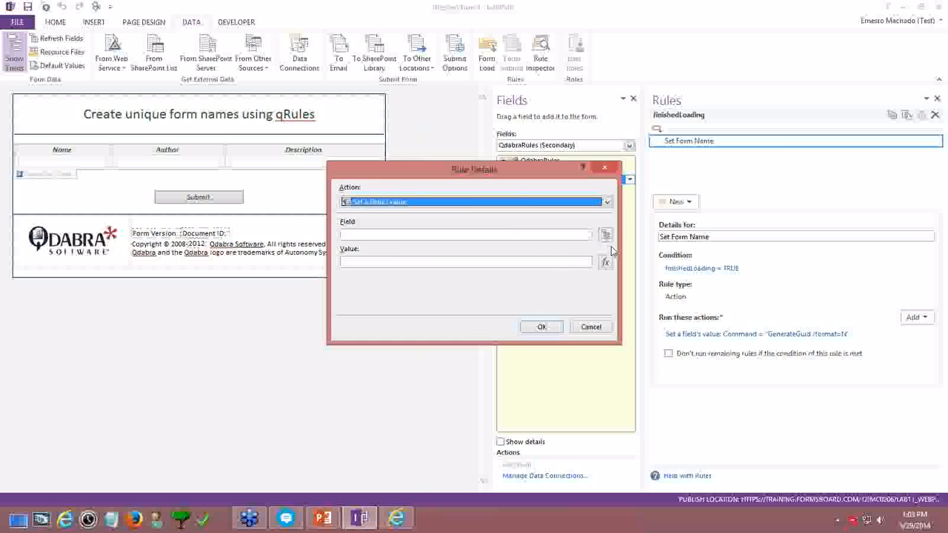
{"action": "left_click", "coordinate": [605, 235]}
{"action": "left_click", "coordinate": [420, 183]}
{"action": "left_click", "coordinate": [420, 193]}
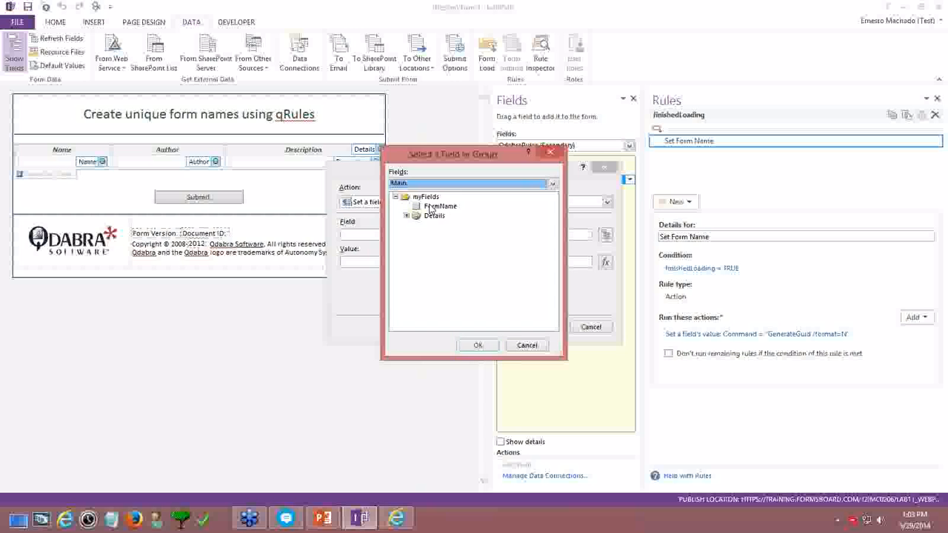
{"action": "double_click", "coordinate": [440, 205]}
{"action": "left_click", "coordinate": [605, 262]}
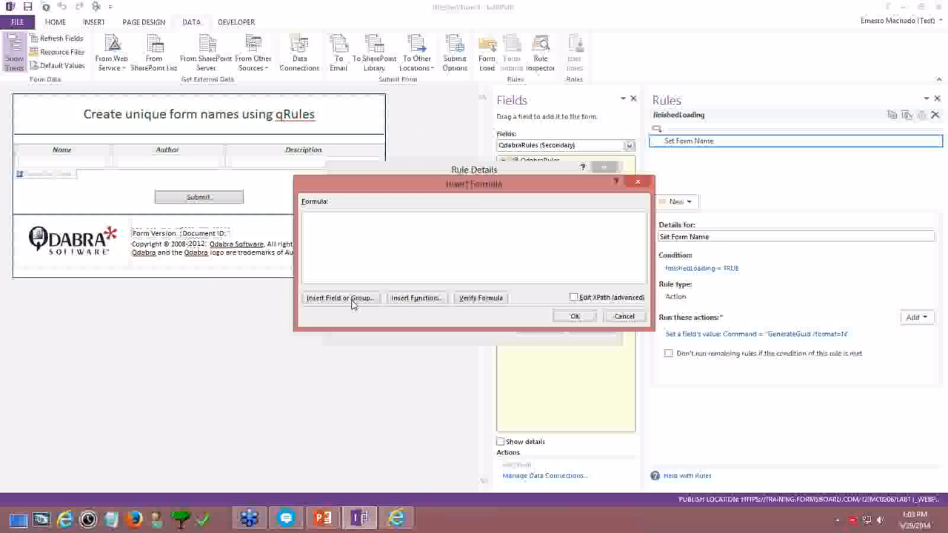
{"action": "left_click", "coordinate": [348, 298]}
{"action": "left_click", "coordinate": [434, 235]}
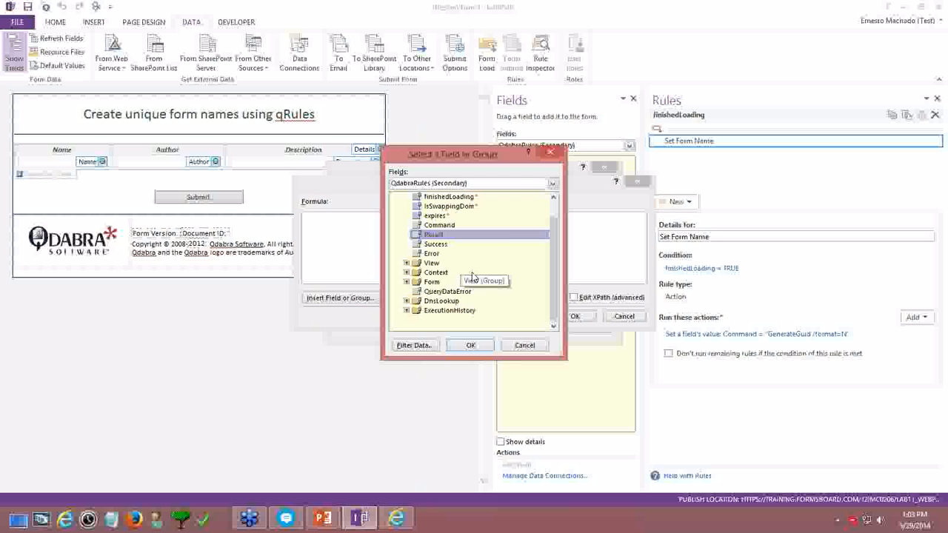
{"action": "left_click", "coordinate": [471, 345]}
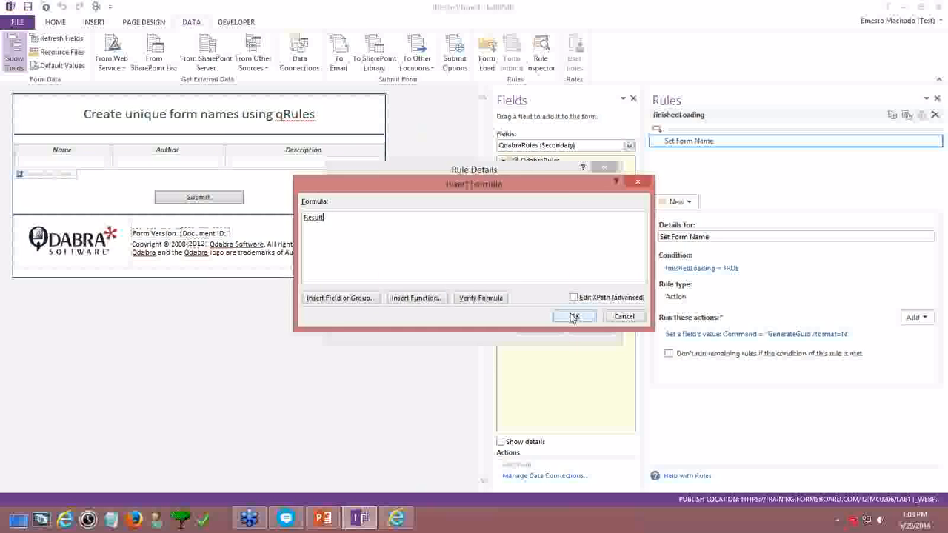
{"action": "left_click", "coordinate": [575, 316]}
{"action": "left_click", "coordinate": [542, 327]}
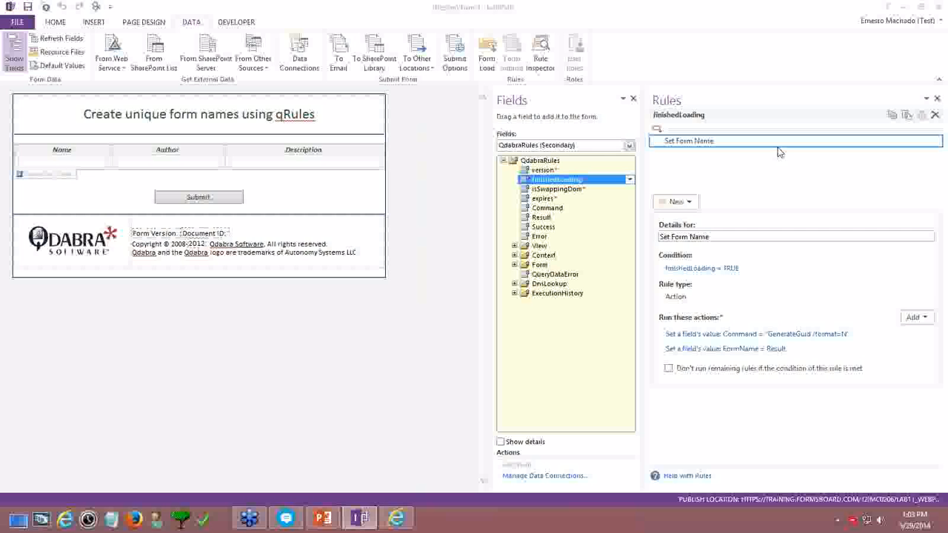
{"action": "left_click", "coordinate": [706, 4]}
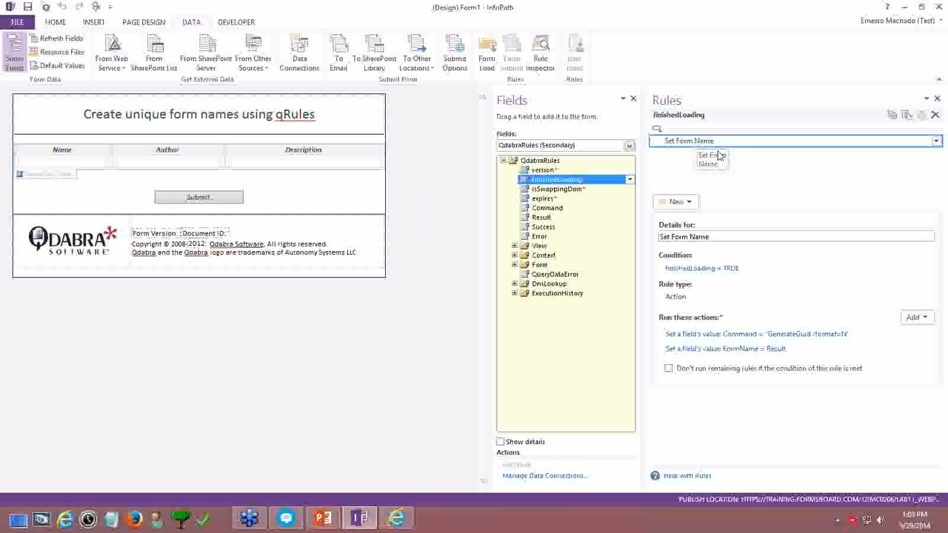
{"action": "left_click", "coordinate": [699, 269]}
{"action": "left_click", "coordinate": [589, 257]}
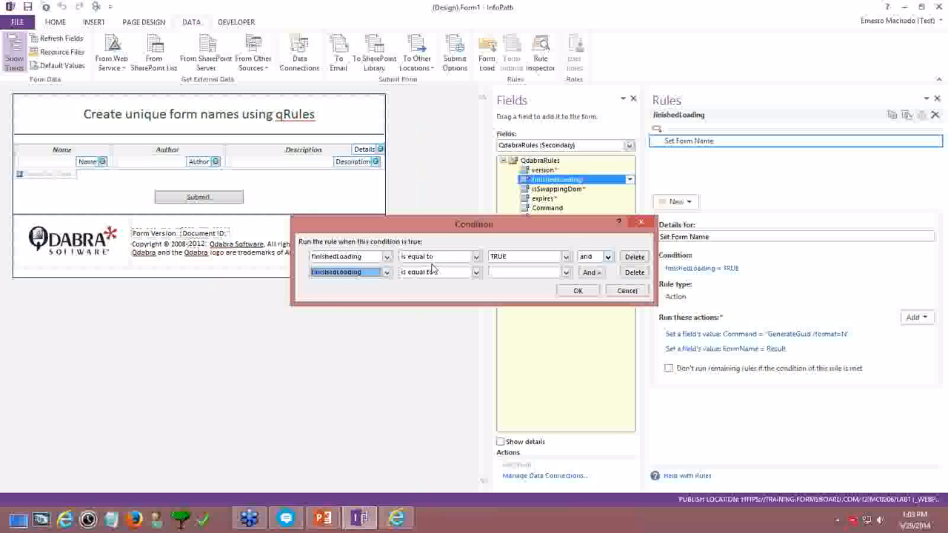
{"action": "left_click", "coordinate": [386, 272]}
{"action": "scroll", "coordinate": [357, 333], "scroll_direction": "down", "scroll_amount": 1}
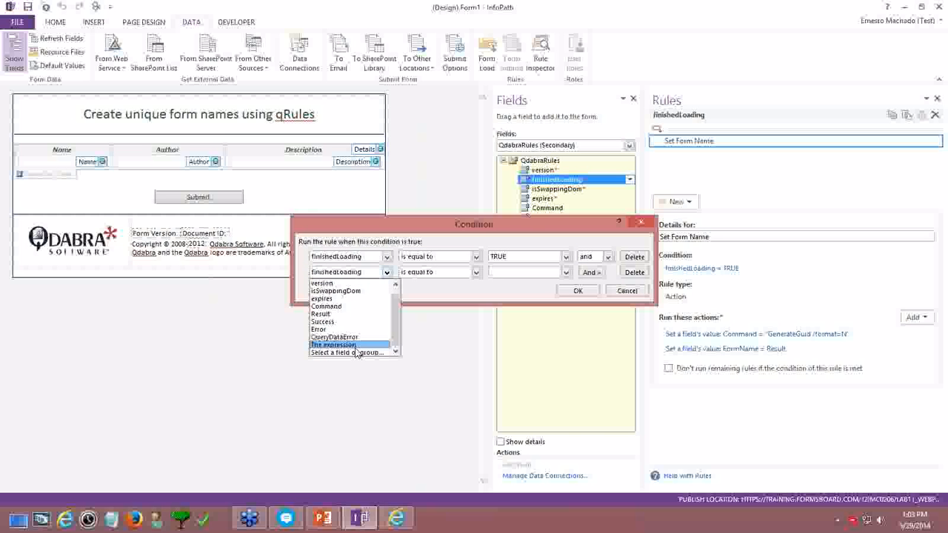
{"action": "left_click", "coordinate": [359, 354]}
{"action": "left_click", "coordinate": [415, 183]}
{"action": "left_click", "coordinate": [398, 194]}
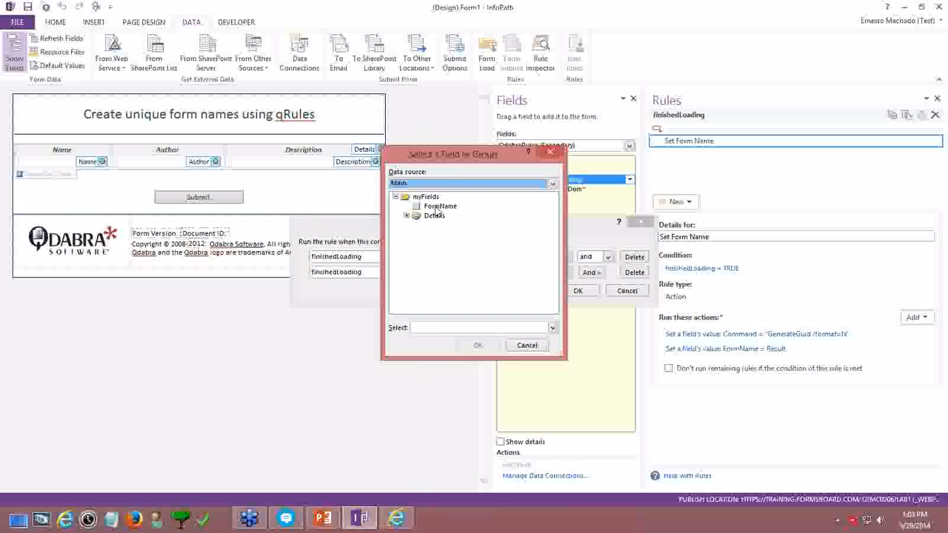
{"action": "left_click", "coordinate": [435, 236]}
{"action": "left_click", "coordinate": [478, 345]}
{"action": "left_click", "coordinate": [476, 272]}
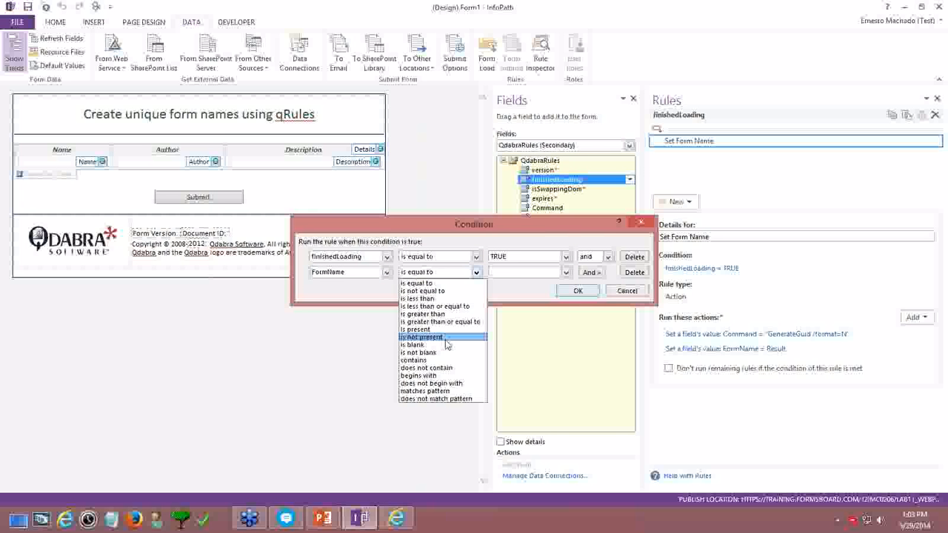
{"action": "left_click", "coordinate": [414, 345]}
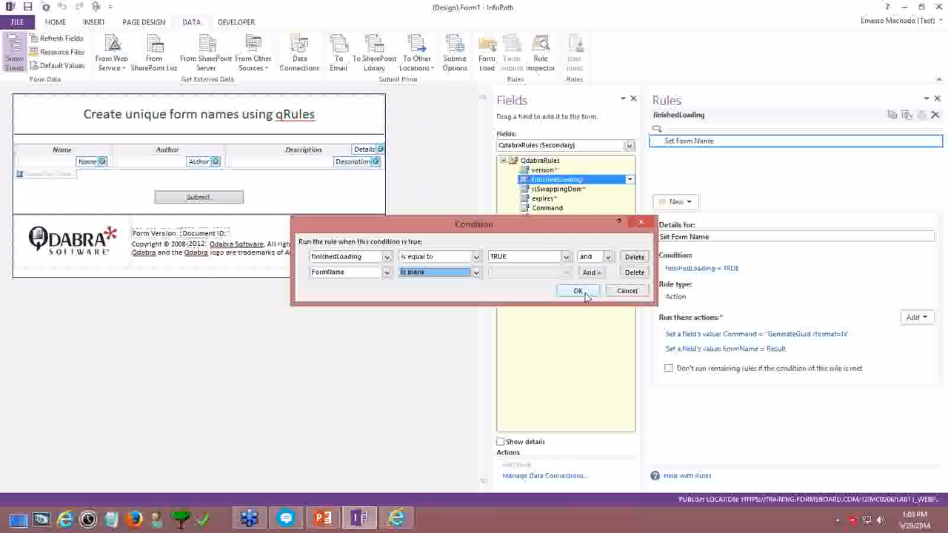
{"action": "left_click", "coordinate": [578, 291]}
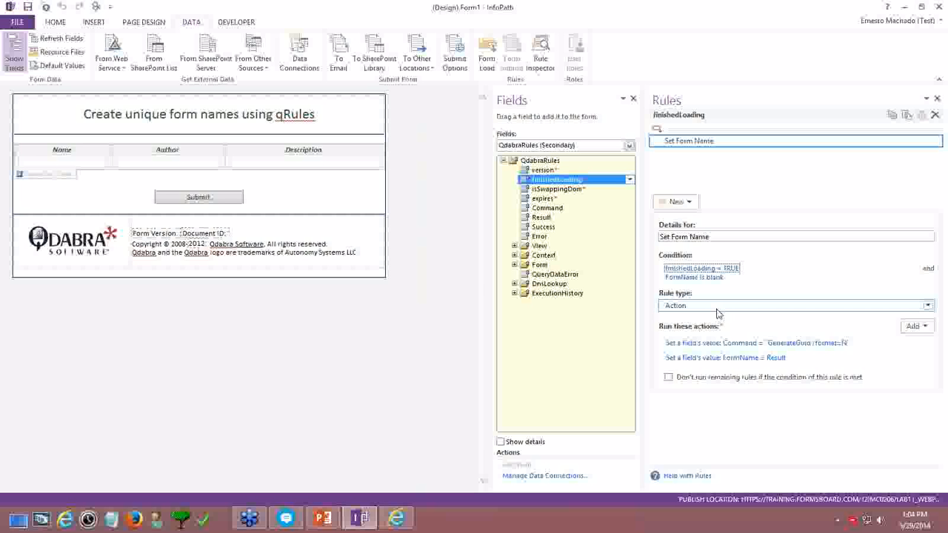
Change the Submit button's action to Submit, reviewing the advanced submit options
{"action": "left_click", "coordinate": [213, 197]}
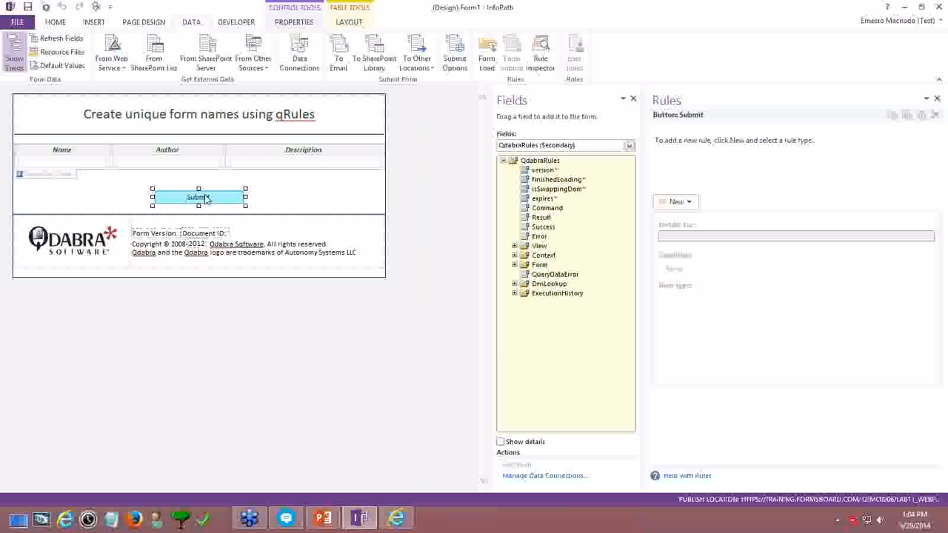
{"action": "right_click", "coordinate": [207, 196]}
{"action": "left_click", "coordinate": [300, 322]}
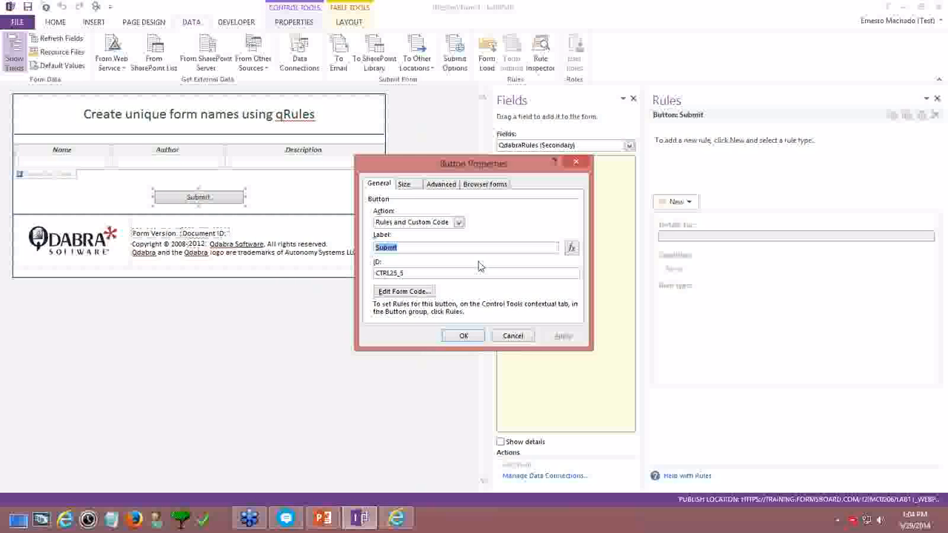
{"action": "left_click", "coordinate": [411, 223]}
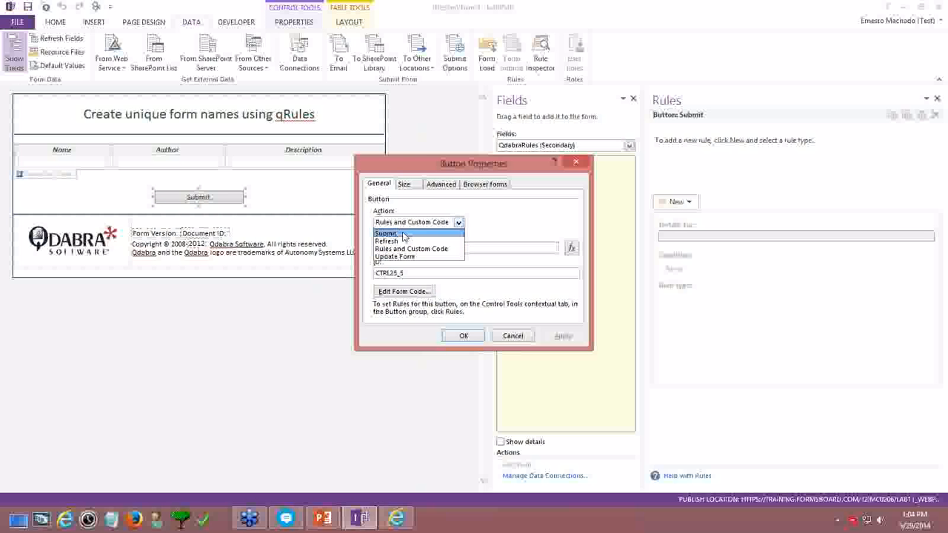
{"action": "left_click", "coordinate": [400, 231]}
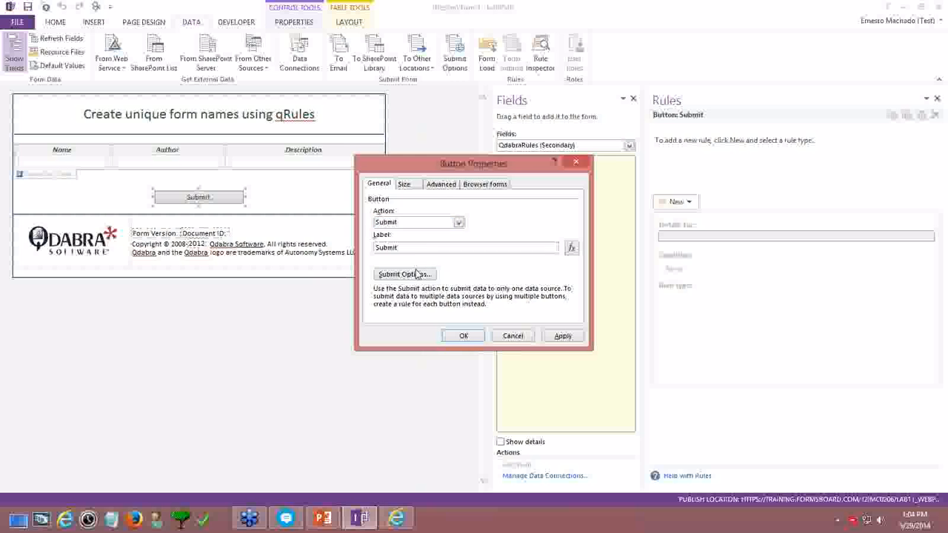
{"action": "left_click", "coordinate": [413, 274]}
{"action": "left_click", "coordinate": [360, 357]}
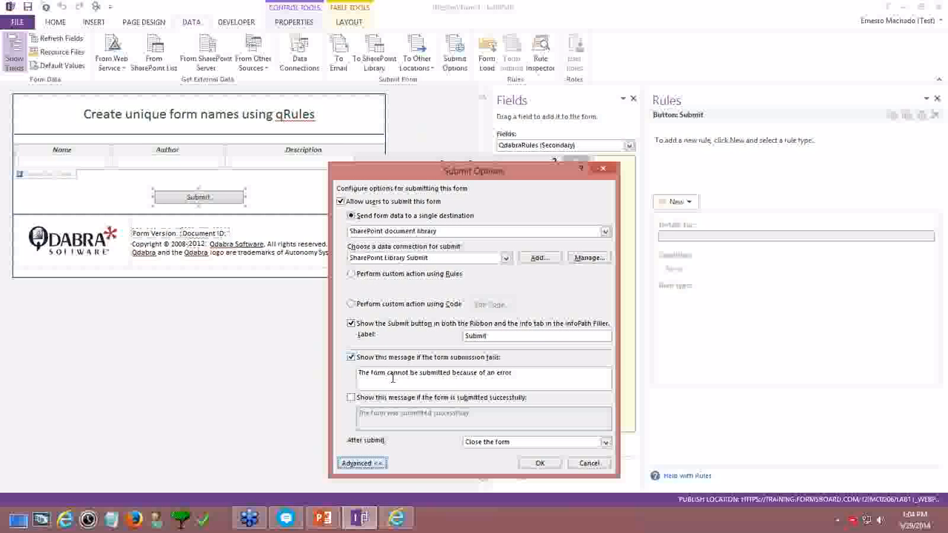
{"action": "left_click", "coordinate": [541, 464]}
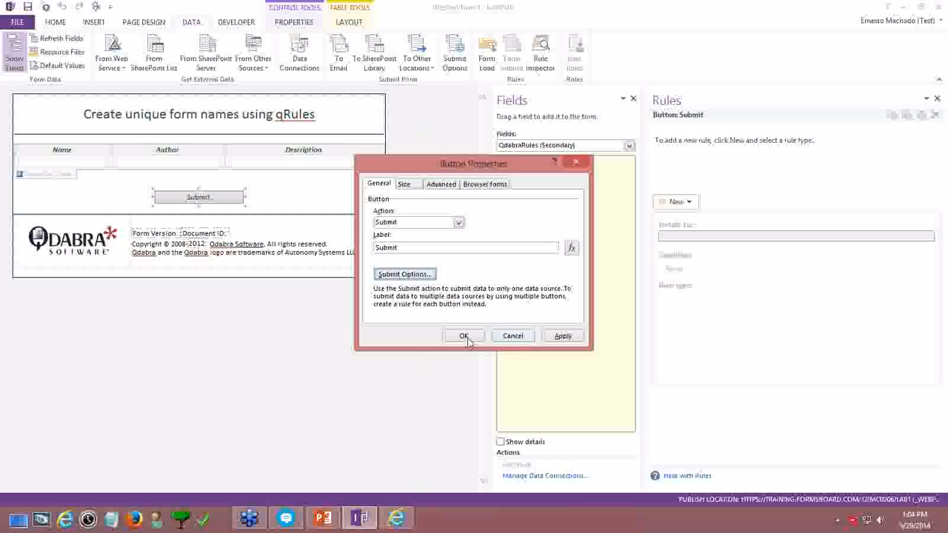
{"action": "left_click", "coordinate": [468, 339]}
{"action": "left_click", "coordinate": [29, 8]}
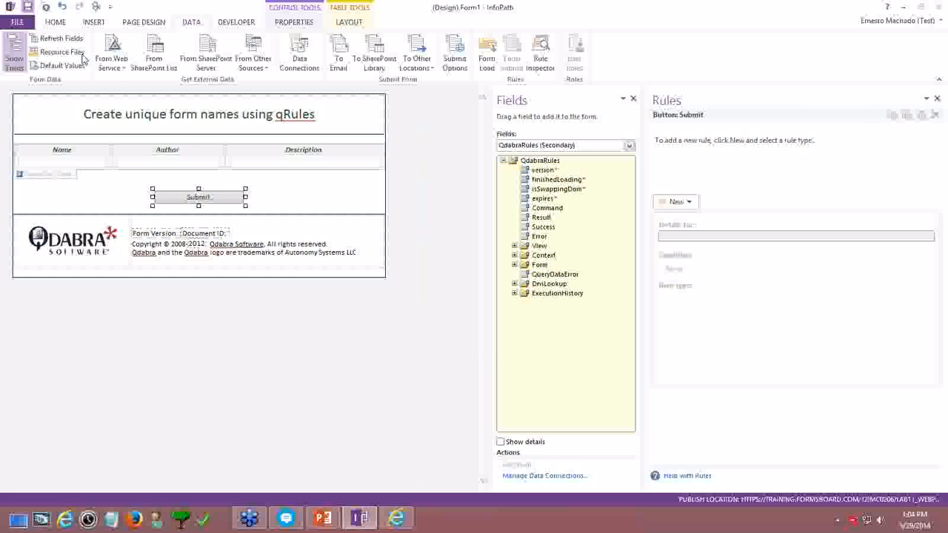
Save the form to the Desktop as 'qRules Unique Names', dropping the ' - Start' suffix
{"action": "left_click", "coordinate": [85, 32]}
{"action": "left_click", "coordinate": [95, 38]}
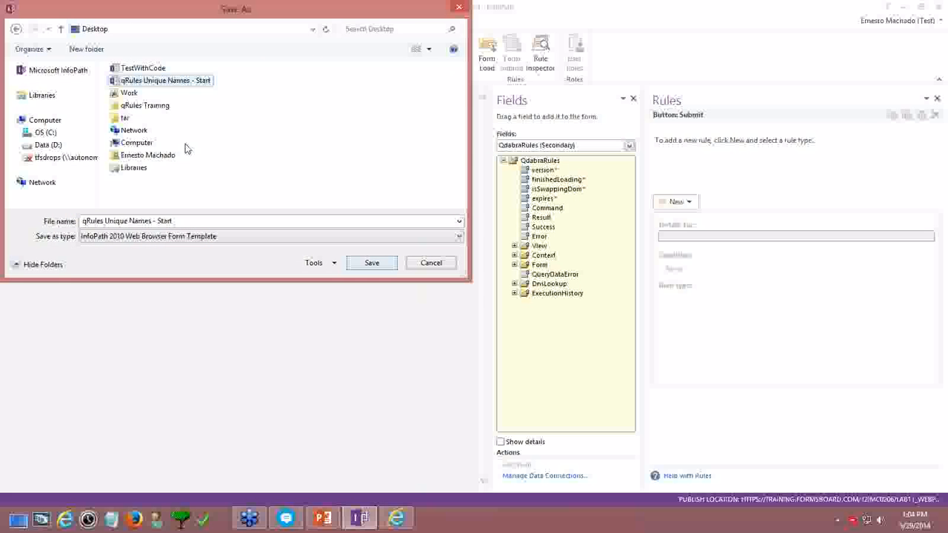
{"action": "left_click", "coordinate": [138, 83]}
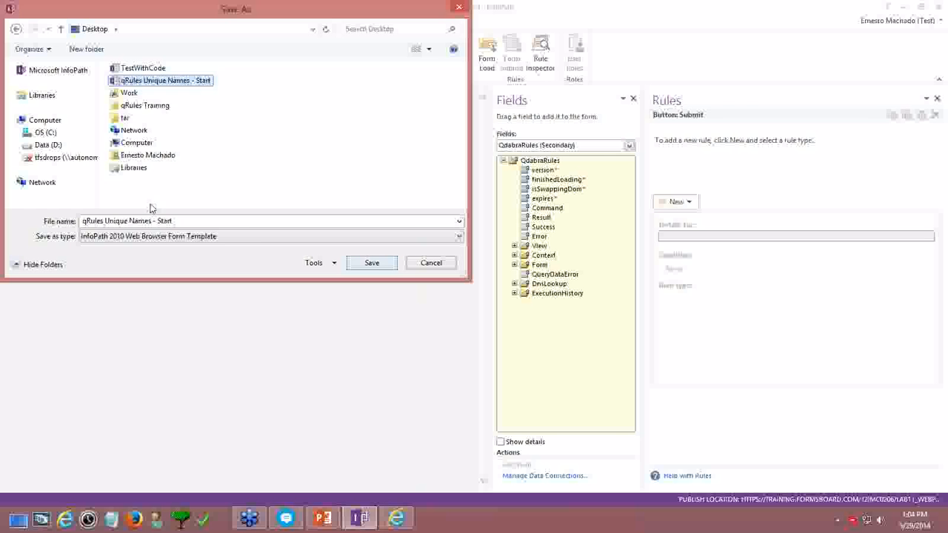
{"action": "left_click", "coordinate": [151, 221]}
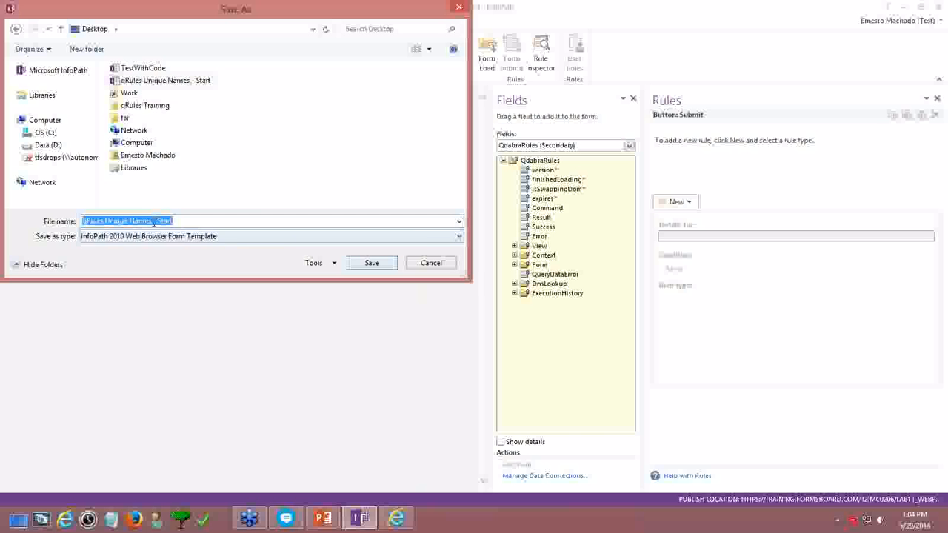
{"action": "left_click_drag", "start_coordinate": [152, 221], "coordinate": [261, 221]}
{"action": "key", "text": "BackSpace"}
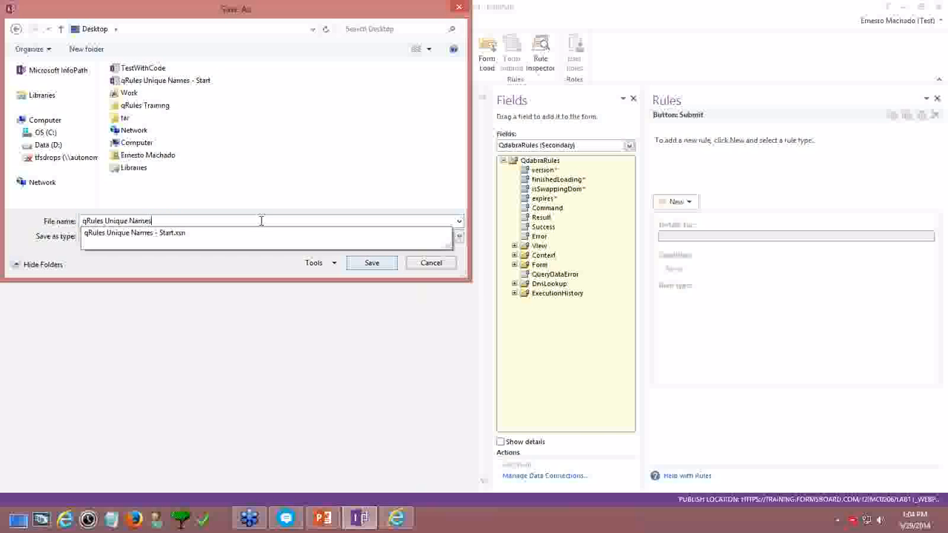
{"action": "left_click", "coordinate": [262, 199]}
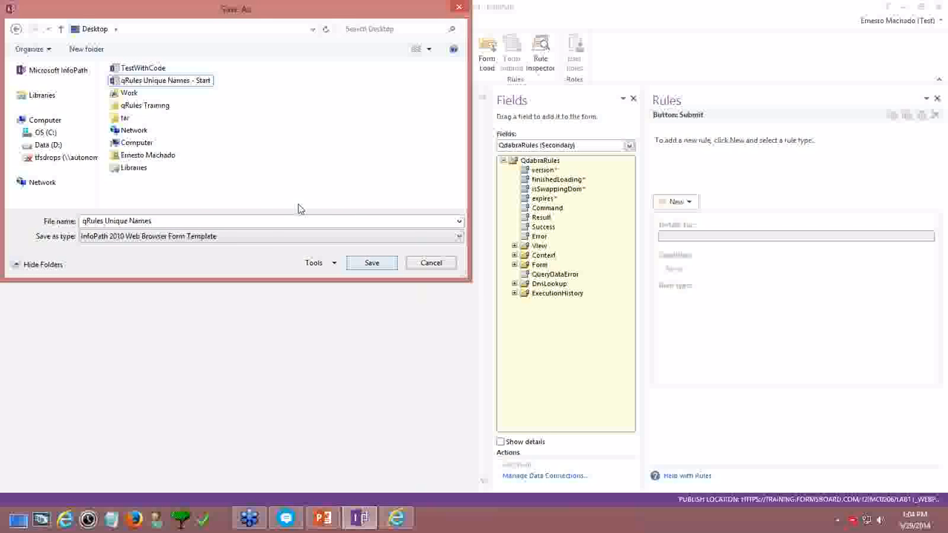
{"action": "left_click", "coordinate": [371, 264]}
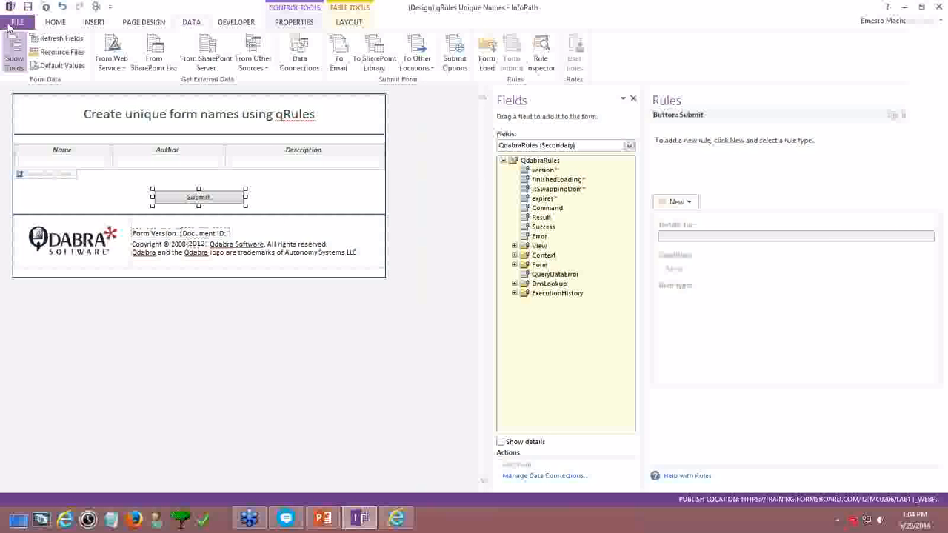
Start publishing to SharePoint Server with the Training140527 site address copied from the browser
{"action": "left_click", "coordinate": [15, 24]}
{"action": "left_click", "coordinate": [47, 204]}
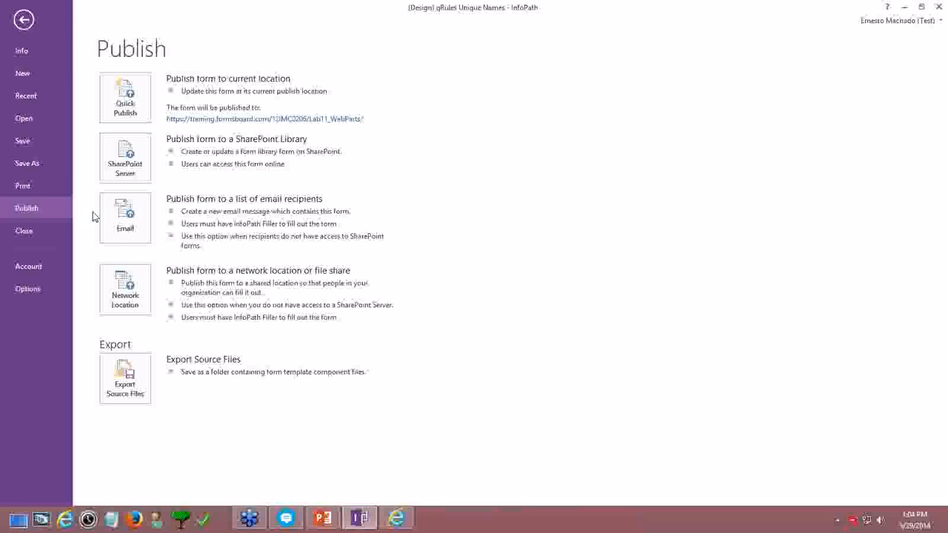
{"action": "left_click", "coordinate": [125, 157]}
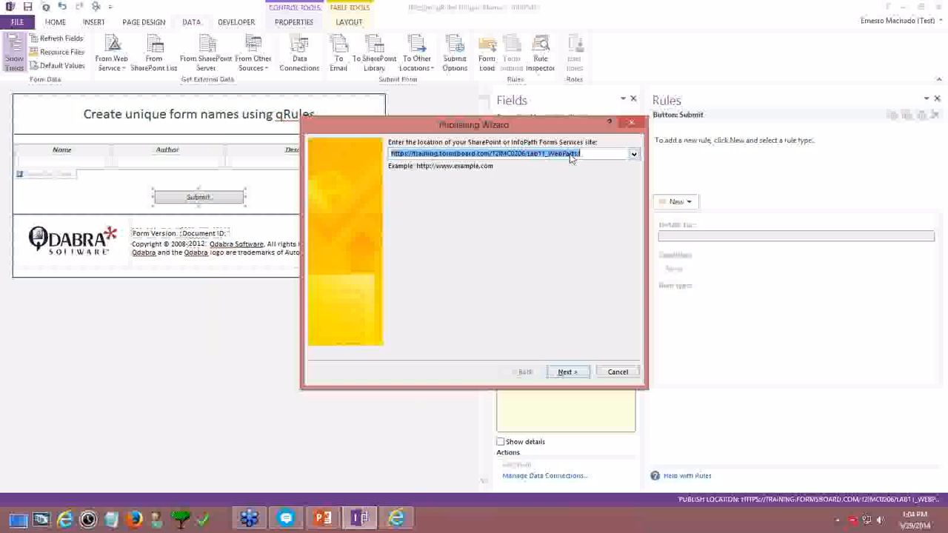
{"action": "left_click", "coordinate": [534, 154]}
{"action": "left_click", "coordinate": [393, 517]}
{"action": "left_click", "coordinate": [190, 20]}
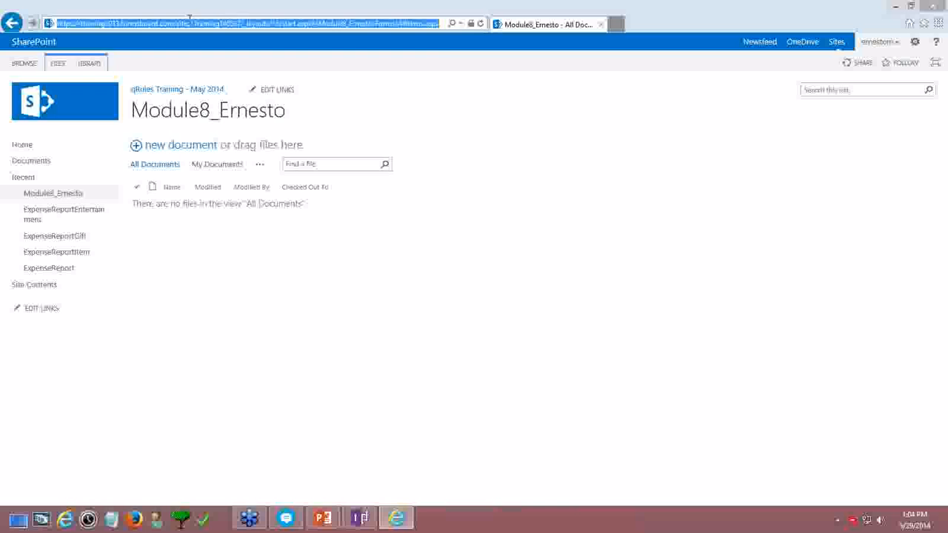
{"action": "left_click", "coordinate": [240, 23]}
{"action": "left_click_drag", "start_coordinate": [241, 23], "coordinate": [5, 41]}
{"action": "key", "text": "ctrl+c"}
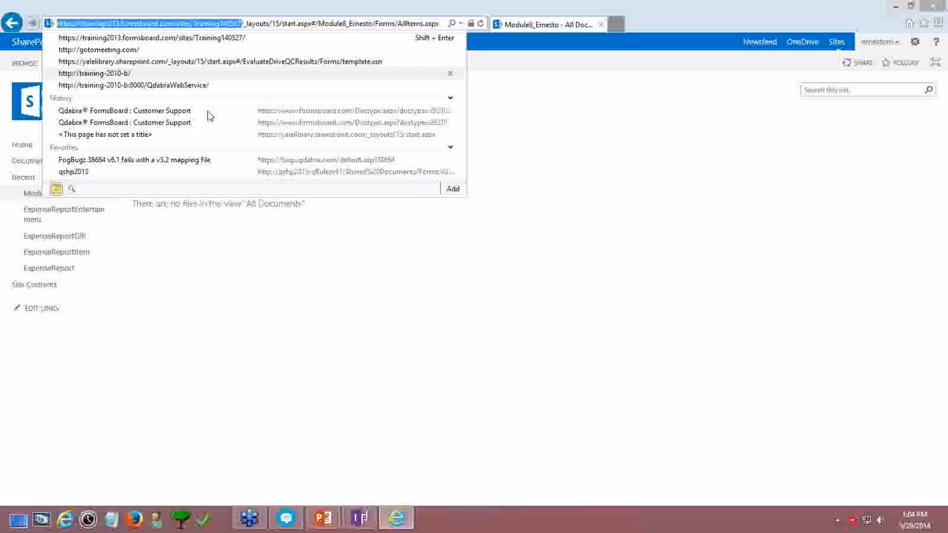
{"action": "key", "text": "alt+Tab"}
{"action": "key", "text": "ctrl+v"}
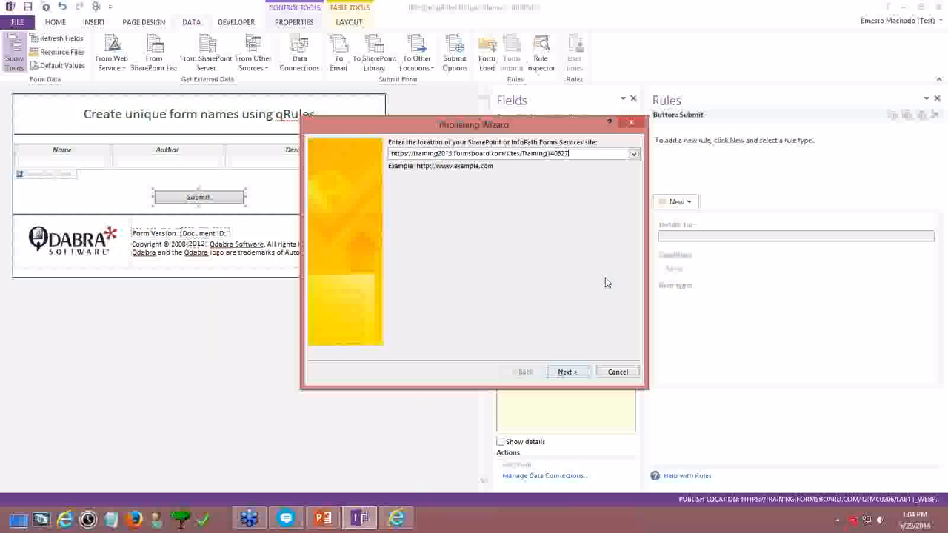
Choose to update the template in the existing Module8 form library and reach verification
{"action": "left_click", "coordinate": [580, 373]}
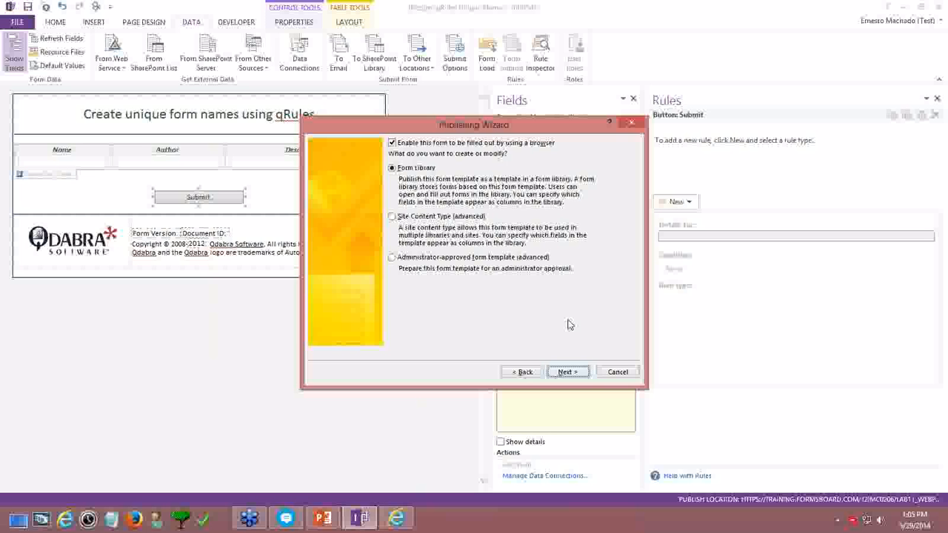
{"action": "left_click", "coordinate": [567, 372]}
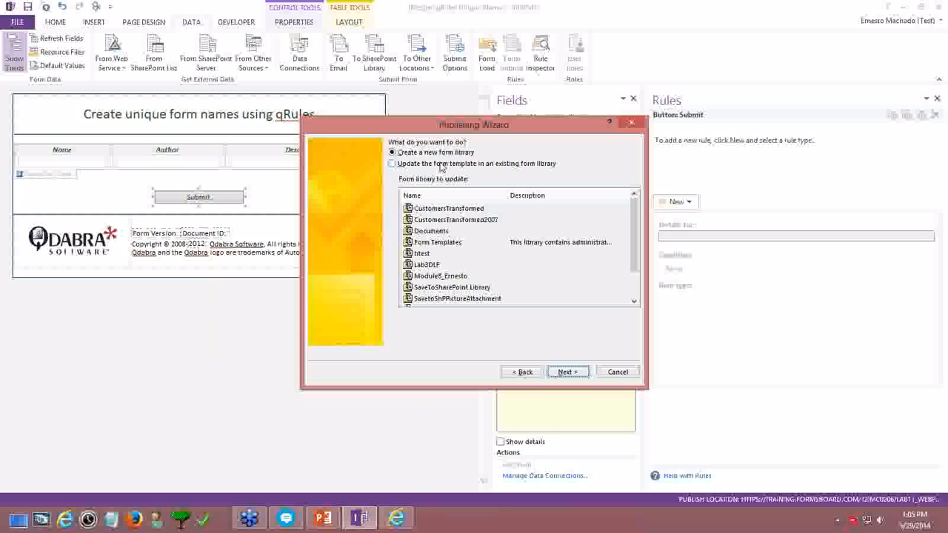
{"action": "left_click", "coordinate": [442, 164]}
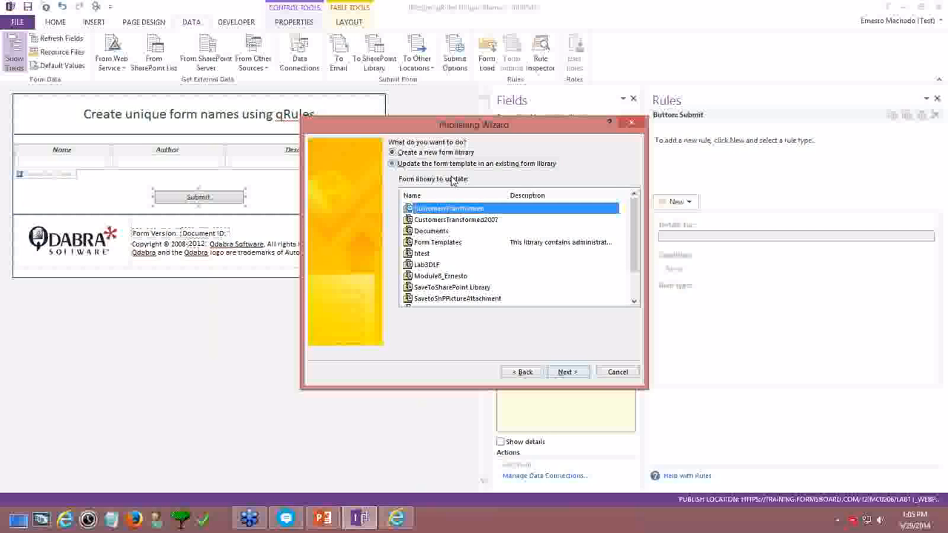
{"action": "left_click", "coordinate": [448, 276]}
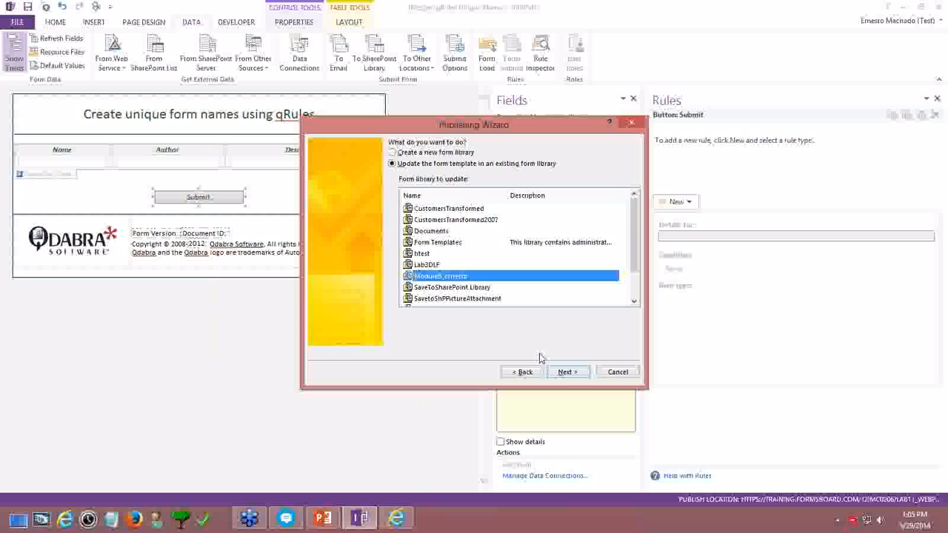
{"action": "left_click", "coordinate": [567, 372]}
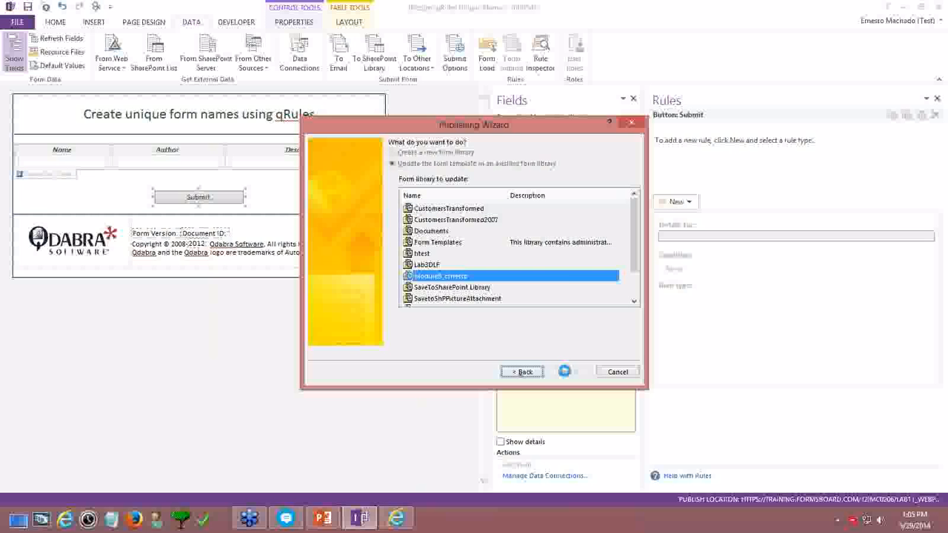
{"action": "left_click", "coordinate": [565, 372]}
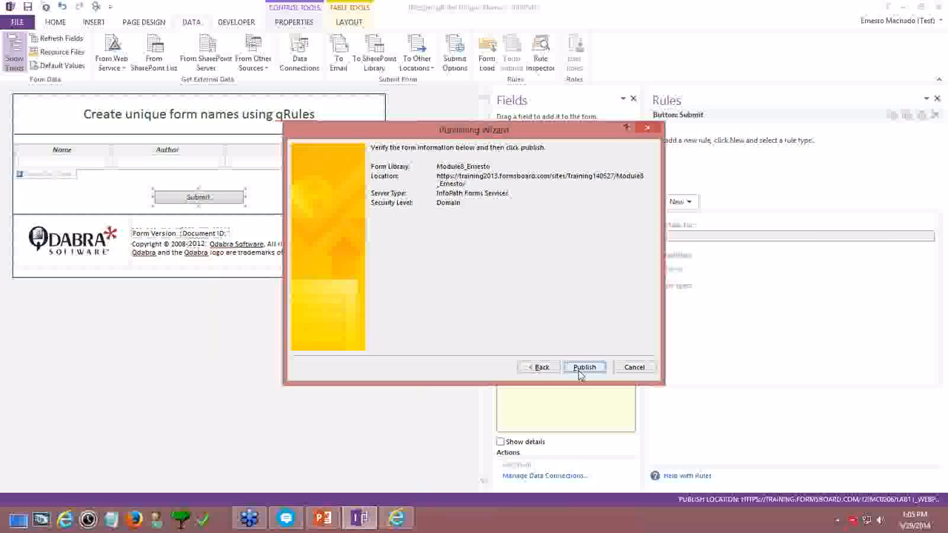
Publish to Module8, sign in with credentials remembered, and dismiss the cannot-save errors
{"action": "left_click", "coordinate": [583, 368]}
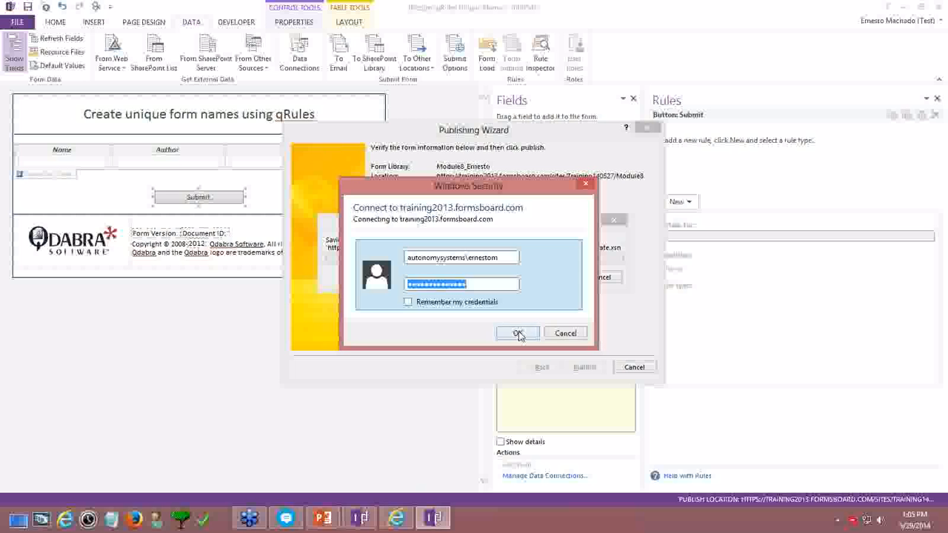
{"action": "left_click", "coordinate": [518, 333]}
{"action": "left_click", "coordinate": [518, 333]}
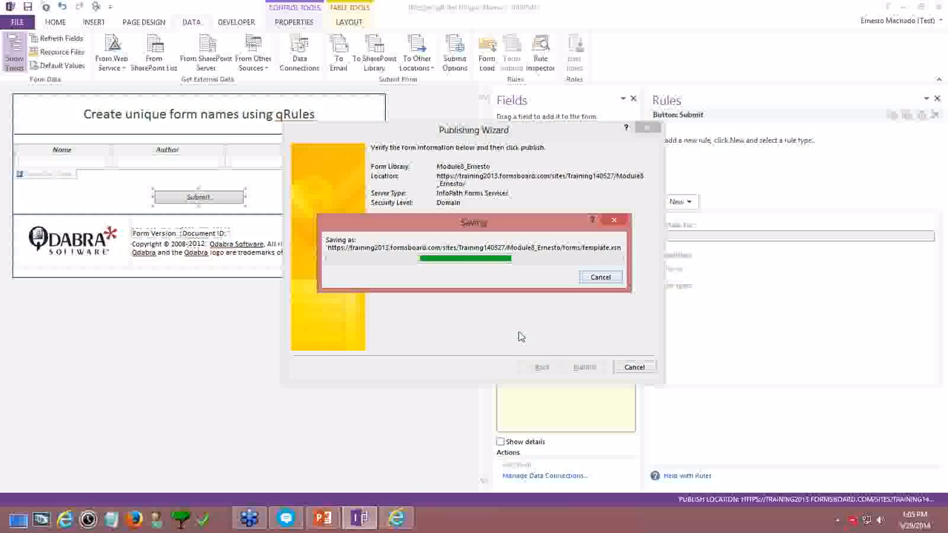
{"action": "left_click", "coordinate": [459, 303]}
{"action": "left_click", "coordinate": [518, 333]}
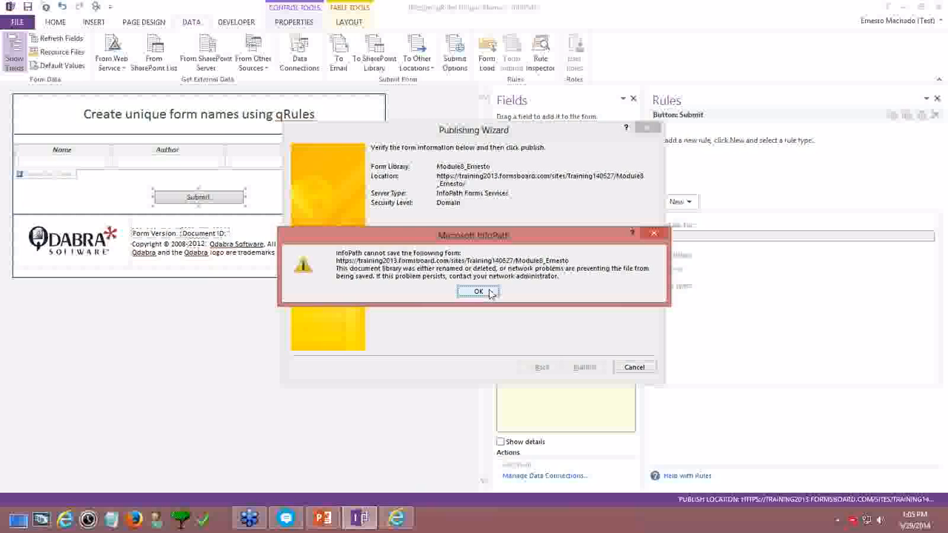
{"action": "left_click", "coordinate": [488, 293]}
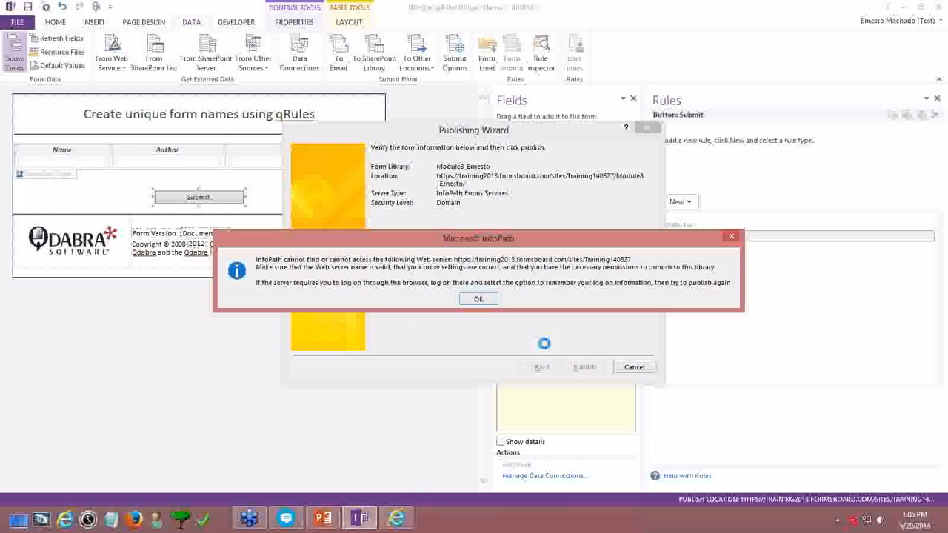
{"action": "left_click", "coordinate": [477, 300]}
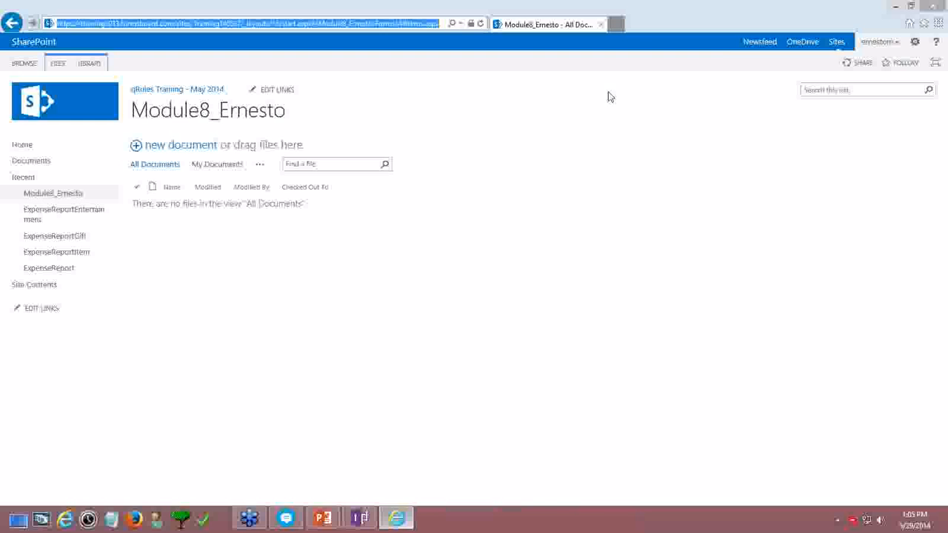
{"action": "left_click", "coordinate": [118, 38]}
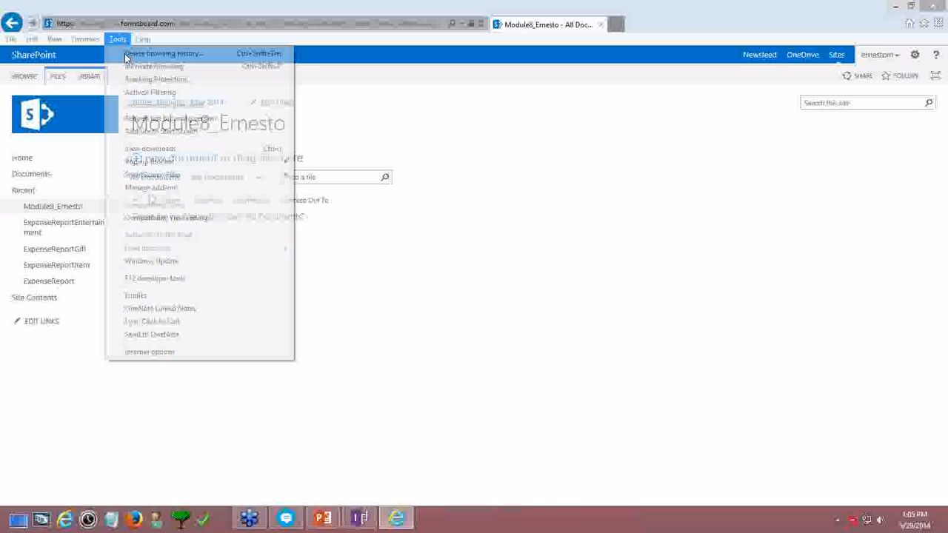
{"action": "left_click", "coordinate": [150, 352]}
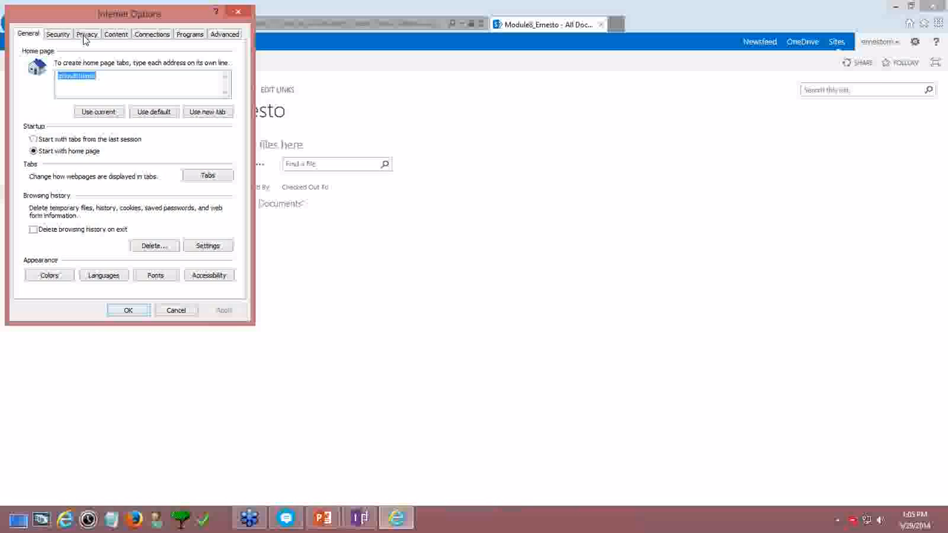
{"action": "left_click", "coordinate": [63, 34]}
{"action": "left_click", "coordinate": [202, 118]}
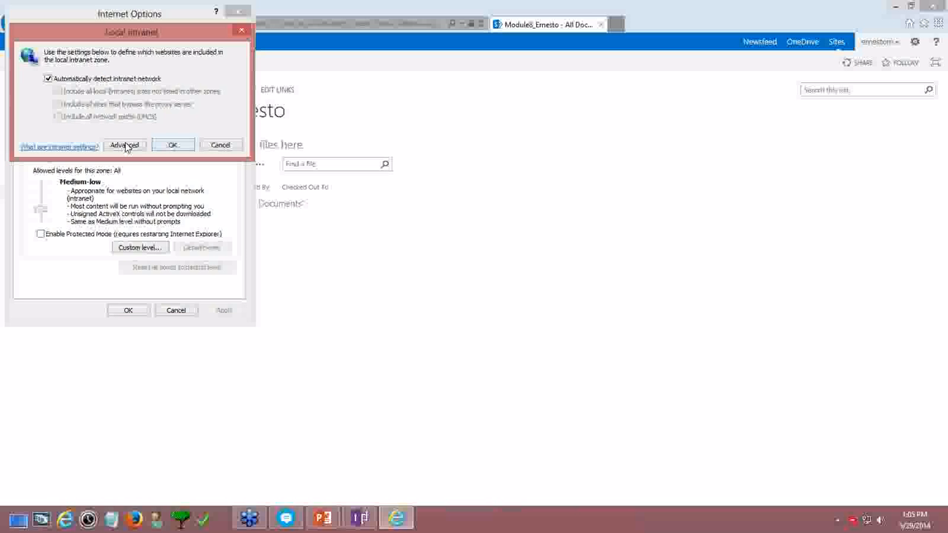
{"action": "left_click", "coordinate": [127, 144]}
{"action": "left_click_drag", "start_coordinate": [178, 161], "coordinate": [178, 178]}
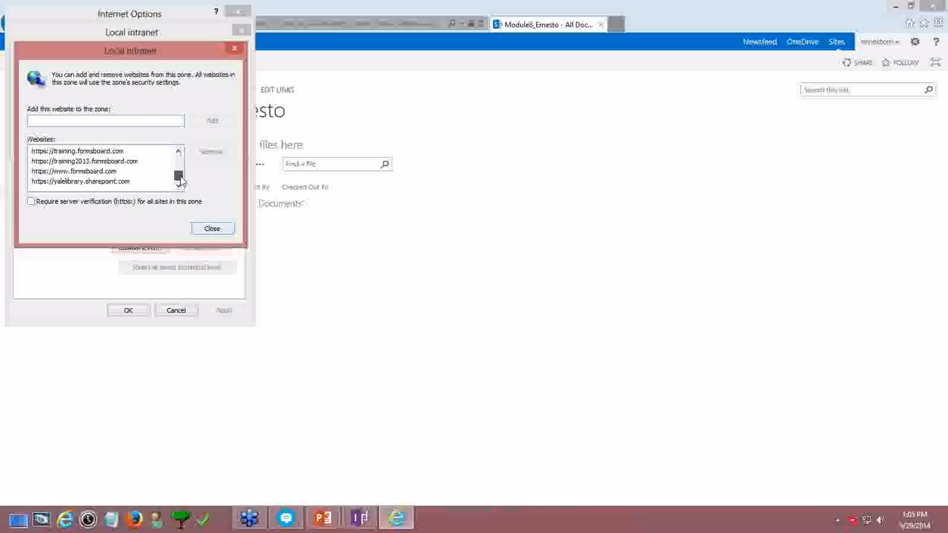
{"action": "left_click", "coordinate": [213, 231]}
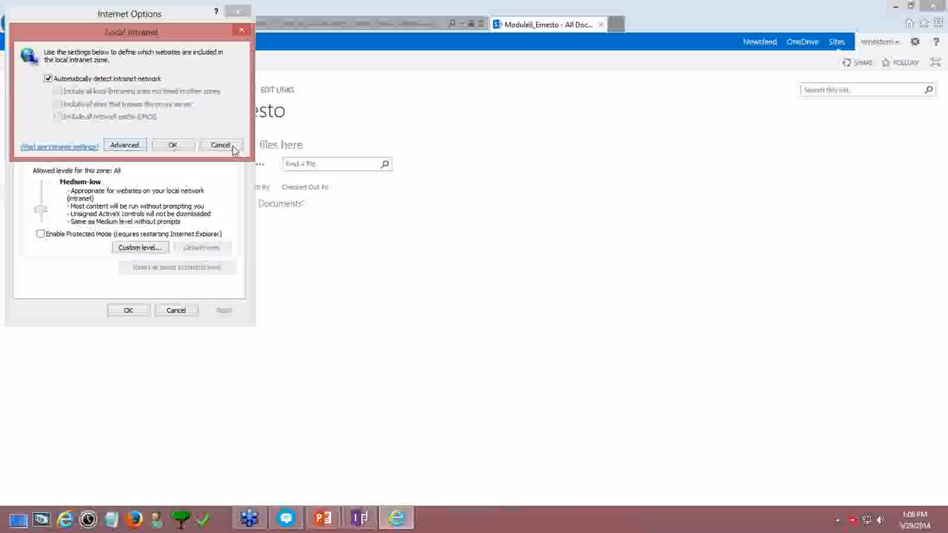
{"action": "left_click", "coordinate": [221, 146]}
{"action": "left_click", "coordinate": [182, 311]}
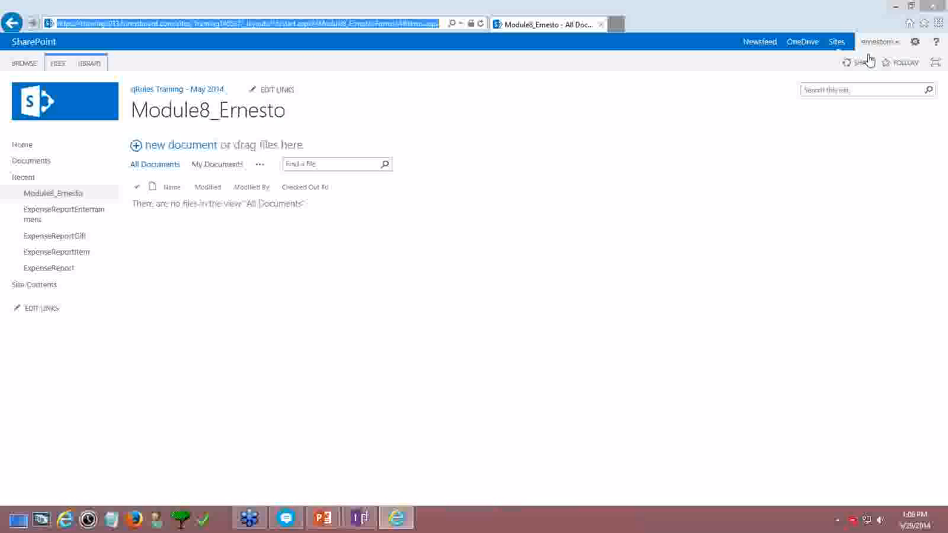
Add your own account as a site collection administrator via Site settings, then reopen to verify
{"action": "left_click", "coordinate": [915, 41]}
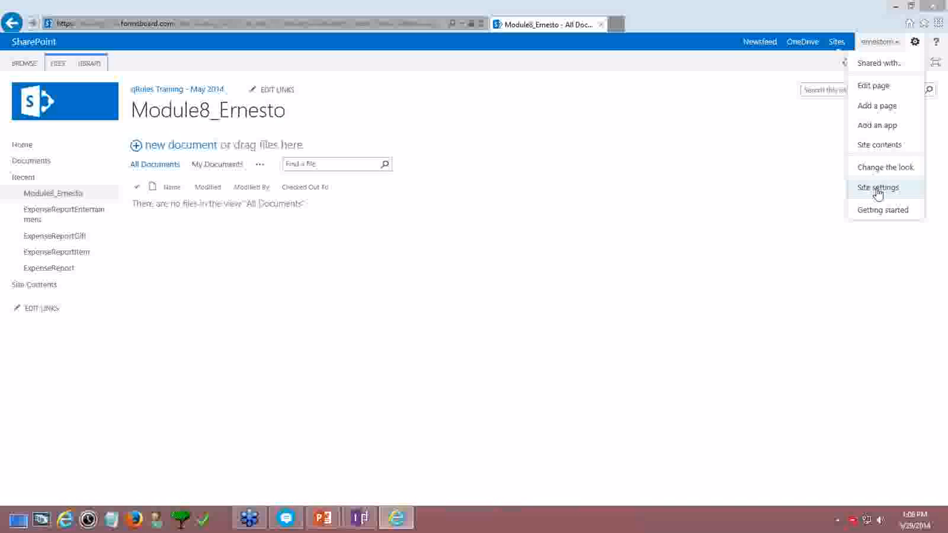
{"action": "left_click", "coordinate": [878, 190]}
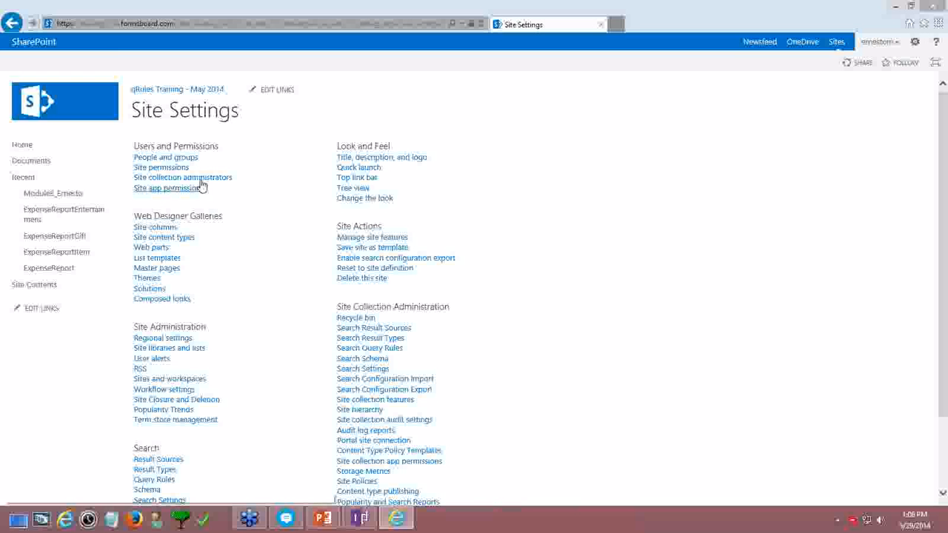
{"action": "left_click", "coordinate": [198, 178]}
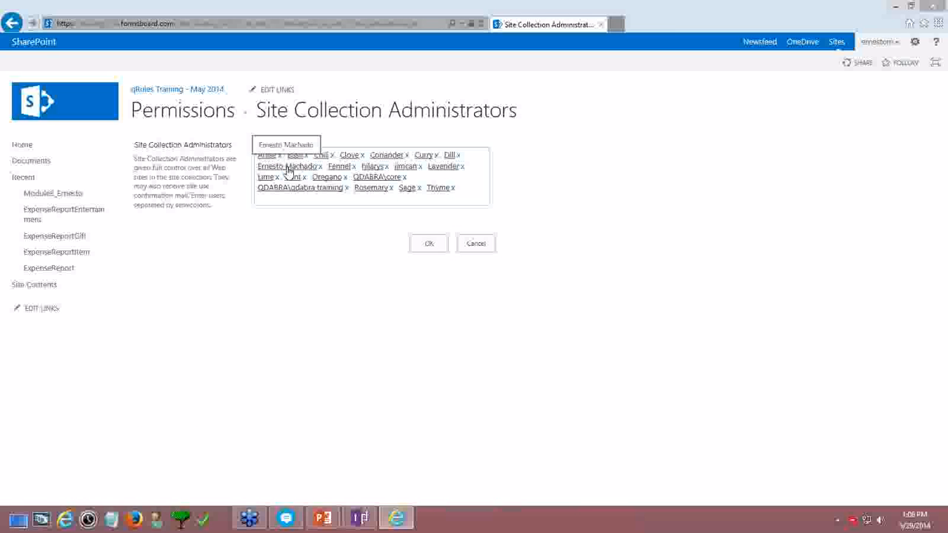
{"action": "left_click", "coordinate": [483, 192]}
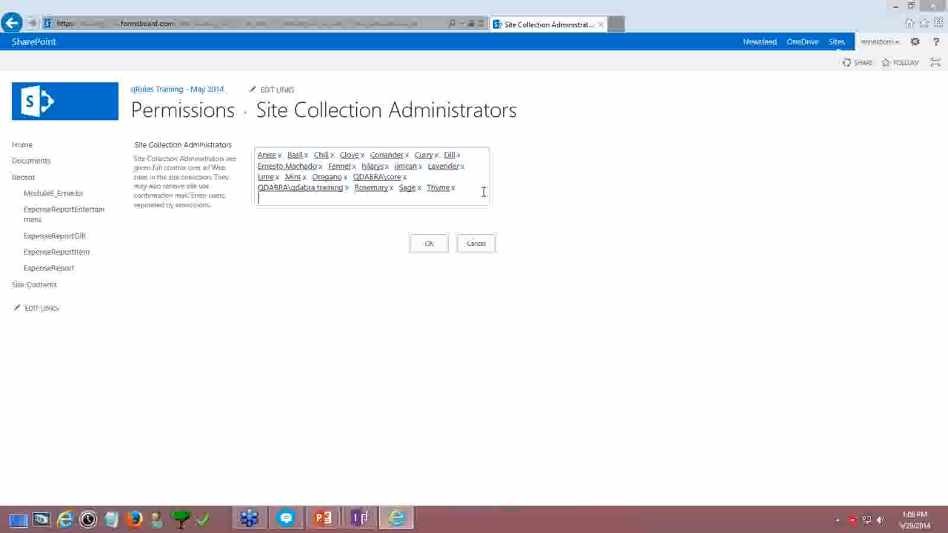
{"action": "left_click", "coordinate": [429, 244]}
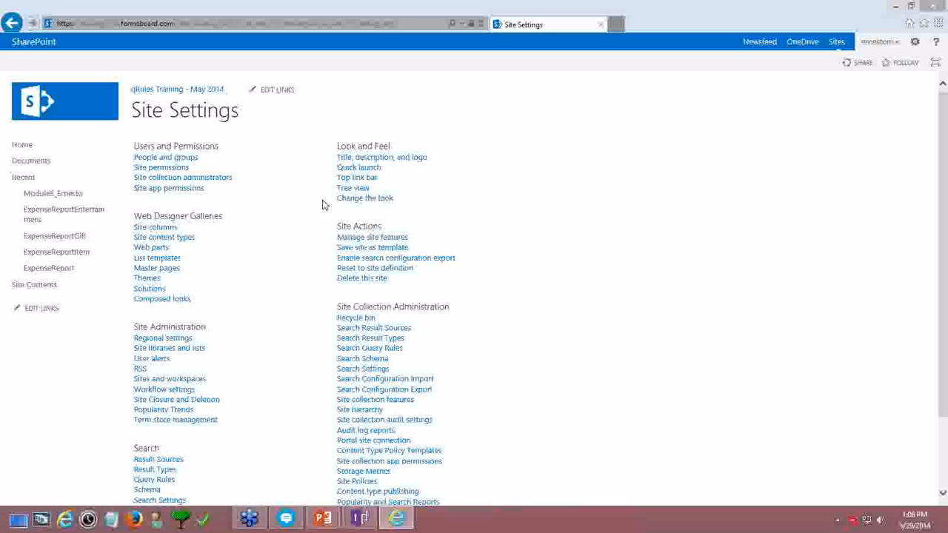
{"action": "left_click", "coordinate": [210, 179]}
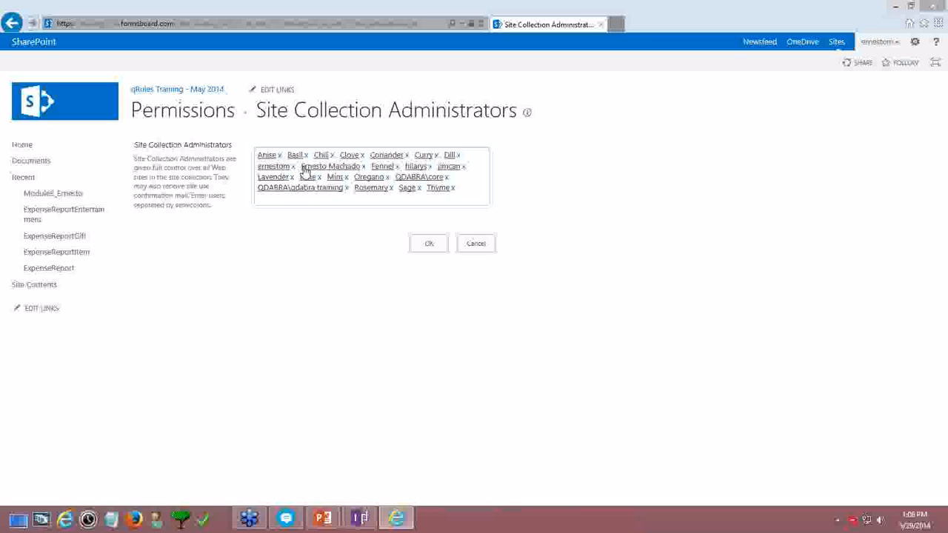
{"action": "left_click", "coordinate": [428, 245]}
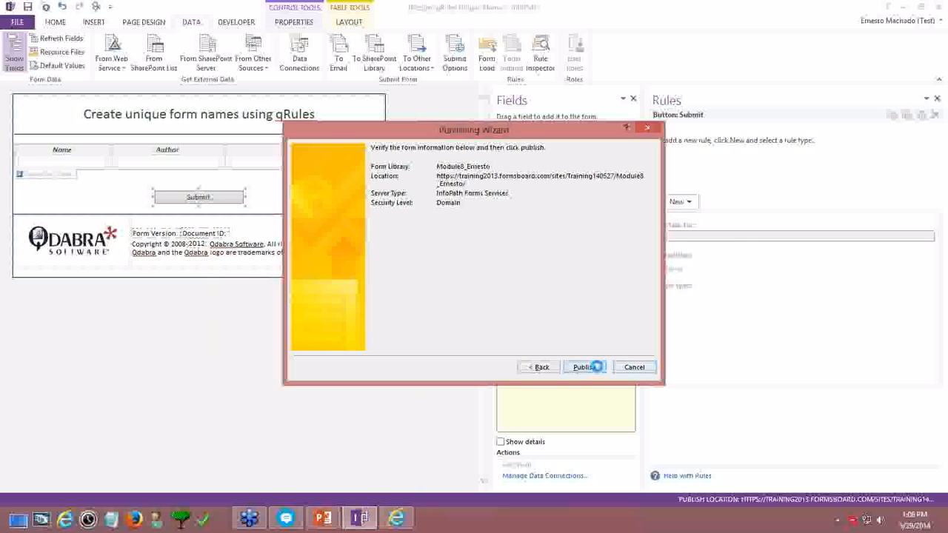
Dismiss the server-access error, cancel the wizard, and restart publishing to SharePoint Server
{"action": "left_click", "coordinate": [597, 364]}
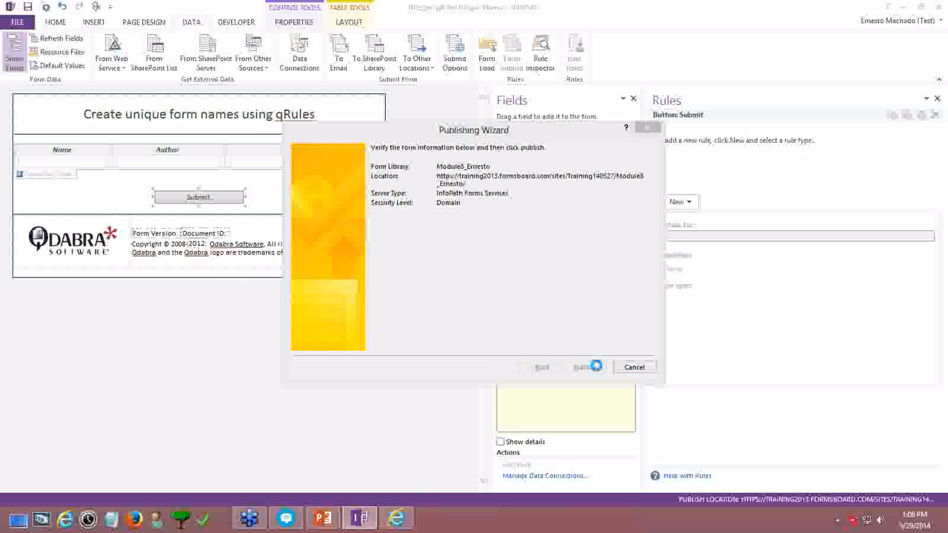
{"action": "left_click", "coordinate": [478, 300]}
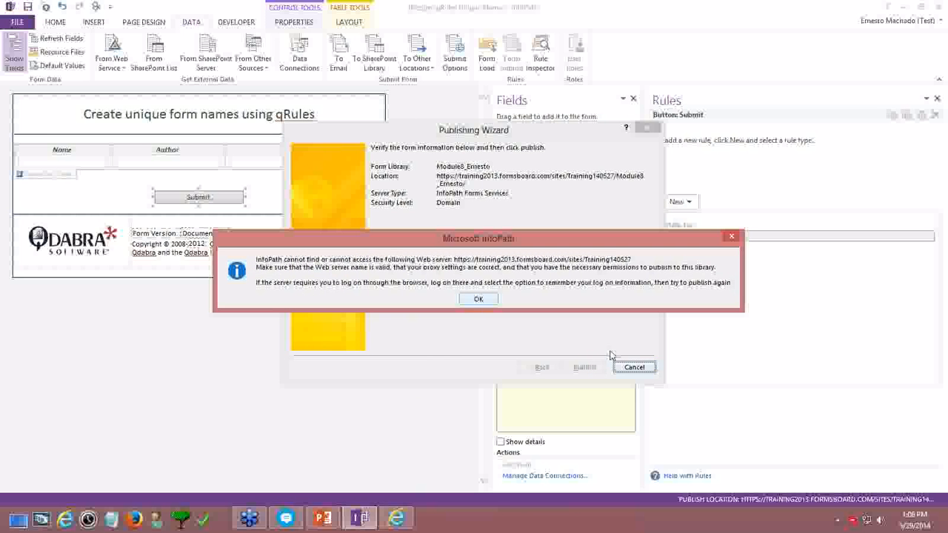
{"action": "left_click", "coordinate": [634, 368]}
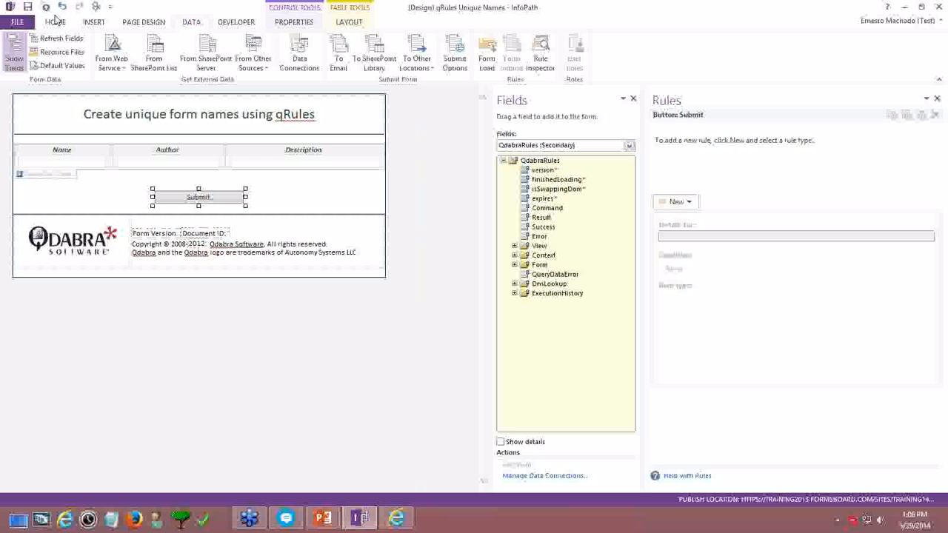
{"action": "left_click", "coordinate": [17, 21]}
{"action": "left_click", "coordinate": [27, 208]}
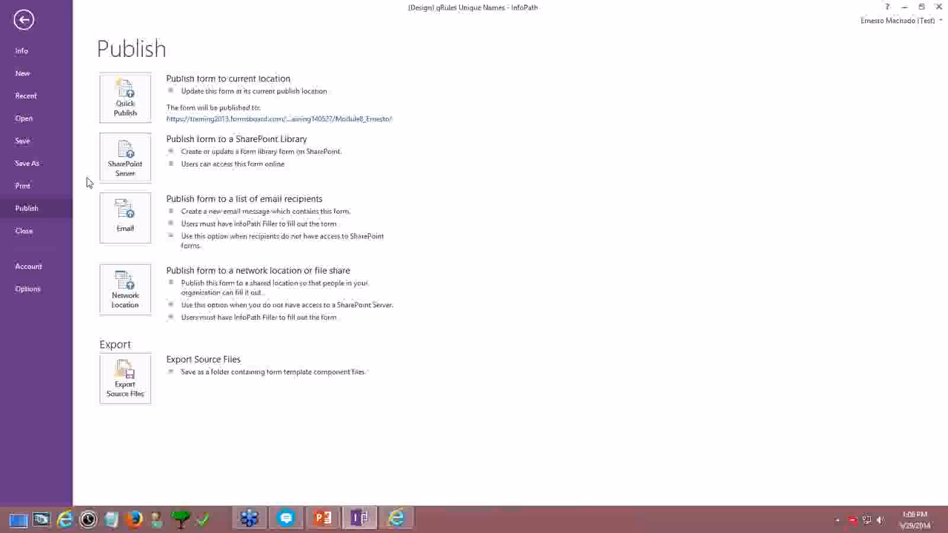
{"action": "left_click", "coordinate": [125, 158]}
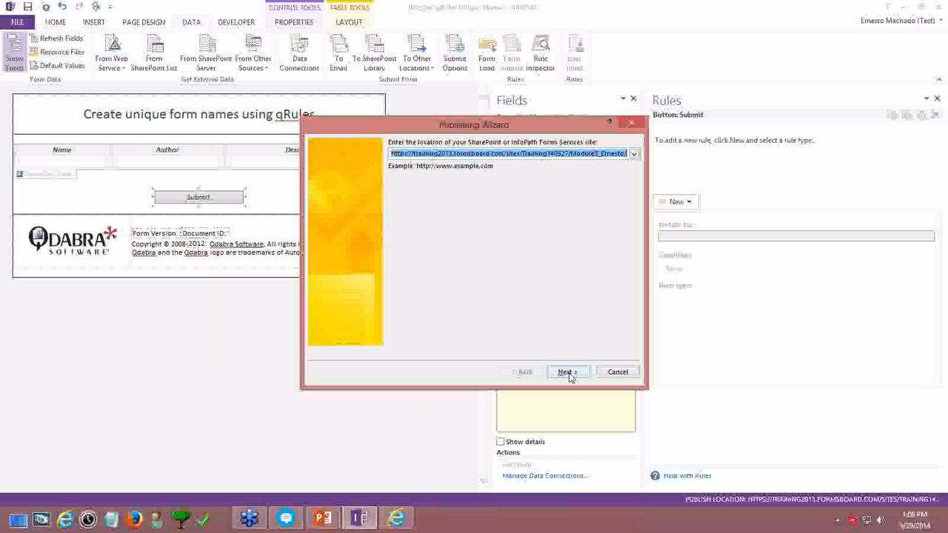
Advance through the wizard to Module8_Ernesto, publish after signing in, and open the published form
{"action": "left_click", "coordinate": [567, 374]}
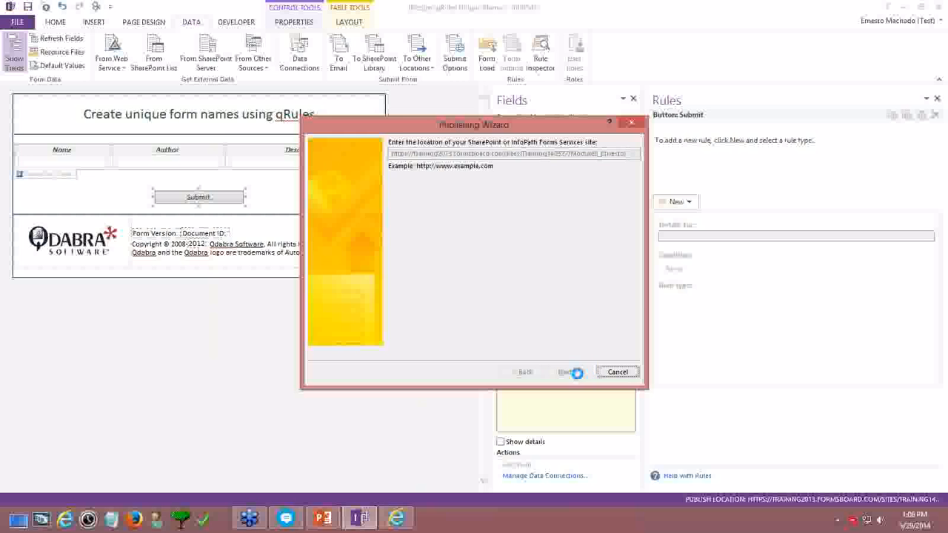
{"action": "left_click", "coordinate": [570, 373]}
{"action": "left_click", "coordinate": [577, 376]}
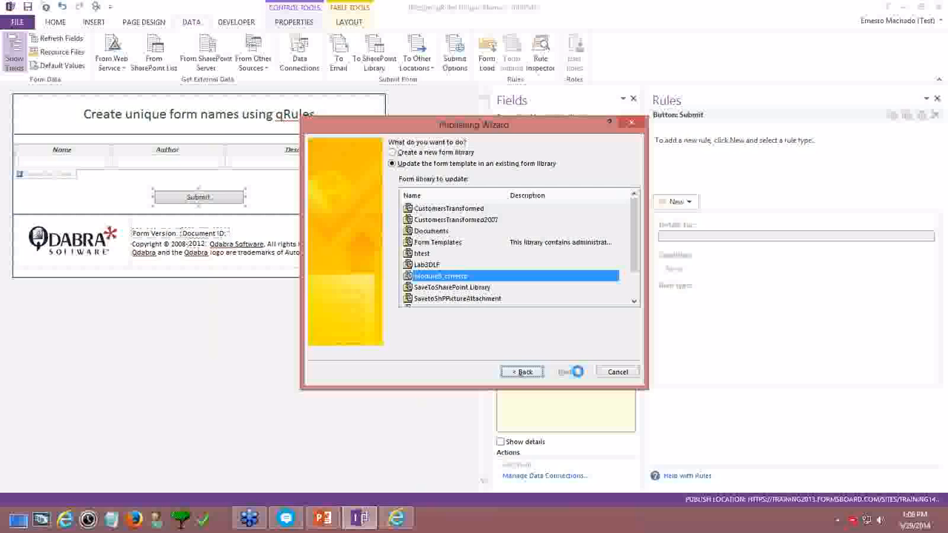
{"action": "left_click", "coordinate": [575, 373]}
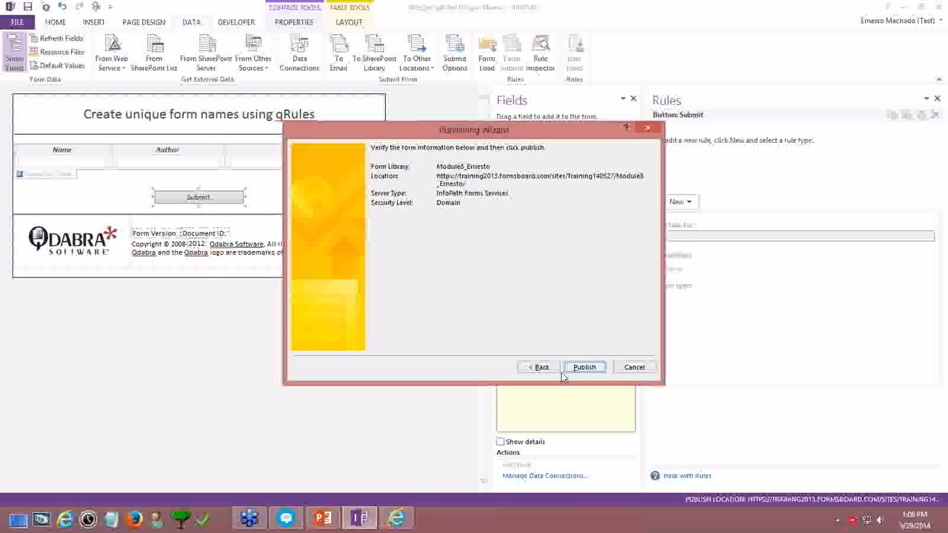
{"action": "left_click", "coordinate": [584, 368]}
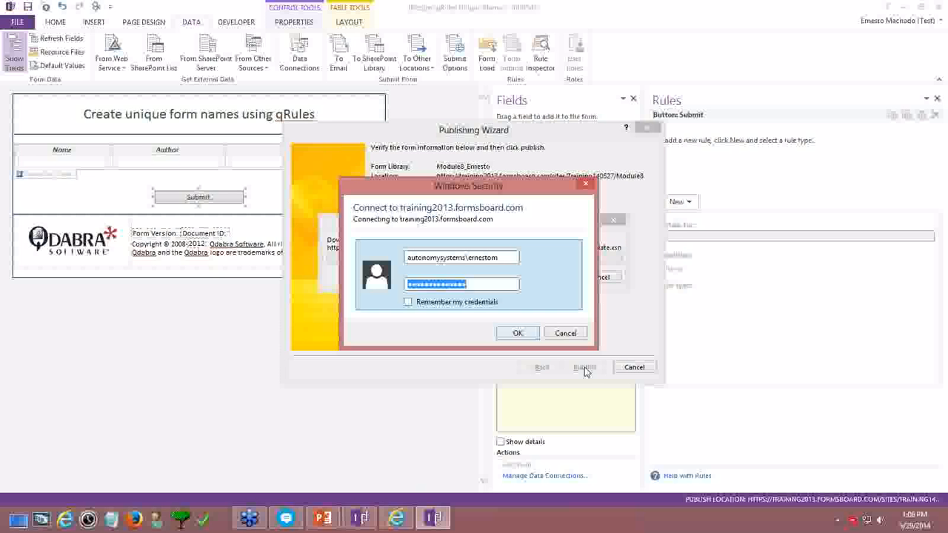
{"action": "type", "text": "*"}
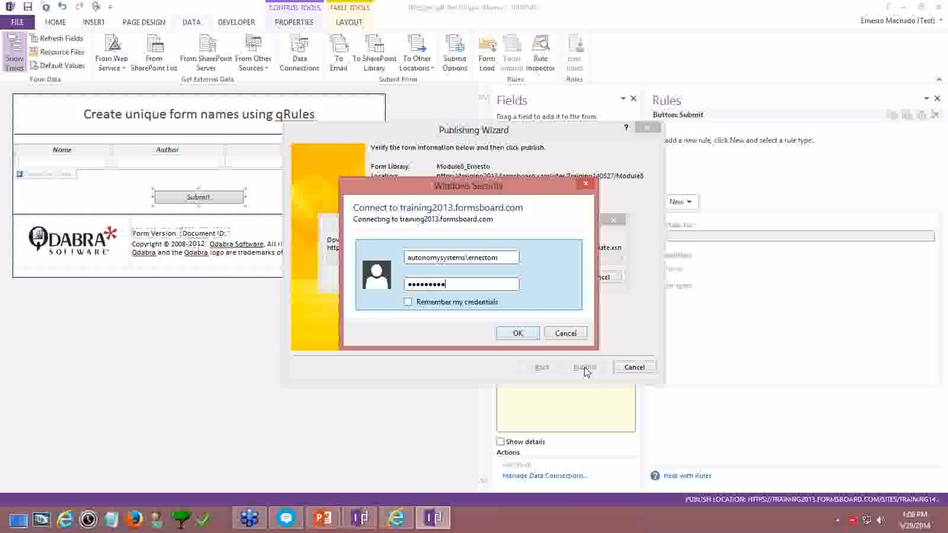
{"action": "key", "text": "Tab"}
{"action": "key", "text": "space"}
{"action": "key", "text": "Return"}
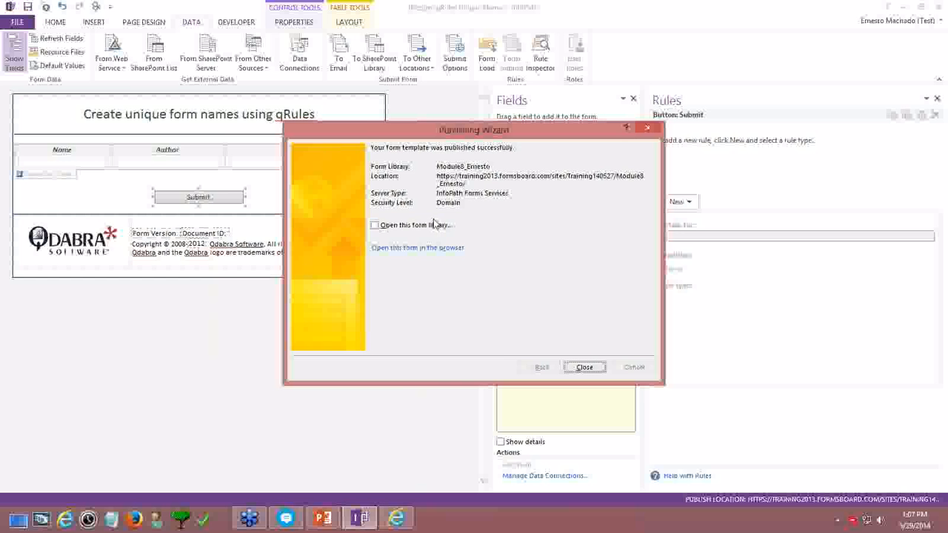
{"action": "left_click", "coordinate": [442, 249]}
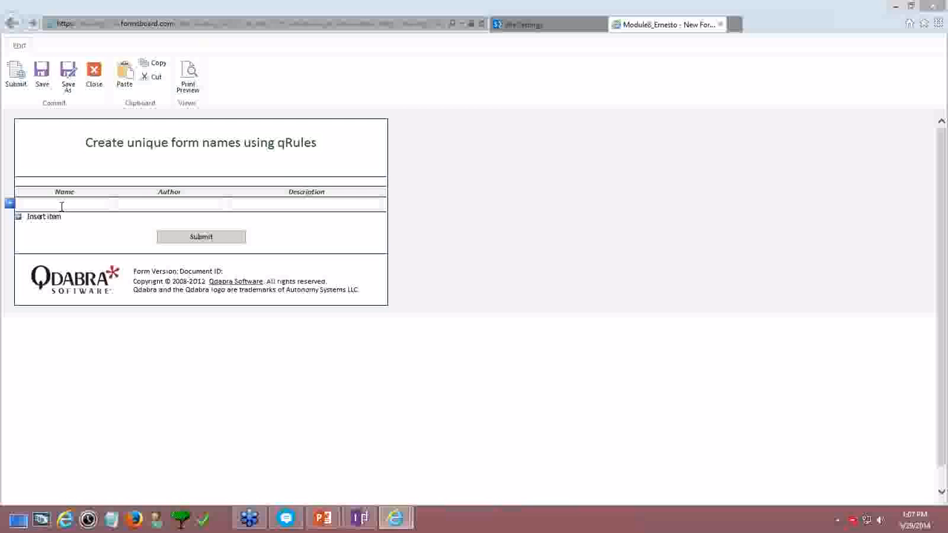
Fill in Name 'hello world', Author '123' and Description 'test', then submit the form
{"action": "left_click", "coordinate": [61, 206]}
{"action": "type", "text": "hellow or"}
{"action": "key", "text": "BackSpace"}
{"action": "key", "text": "BackSpace"}
{"action": "key", "text": "BackSpace"}
{"action": "key", "text": "BackSpace"}
{"action": "key", "text": "BackSpace"}
{"action": "type", "text": "o world"}
{"action": "key", "text": "Tab"}
{"action": "type", "text": "123"}
{"action": "key", "text": "Tab"}
{"action": "type", "text": "test"}
{"action": "key", "text": "Tab"}
{"action": "left_click", "coordinate": [195, 237]}
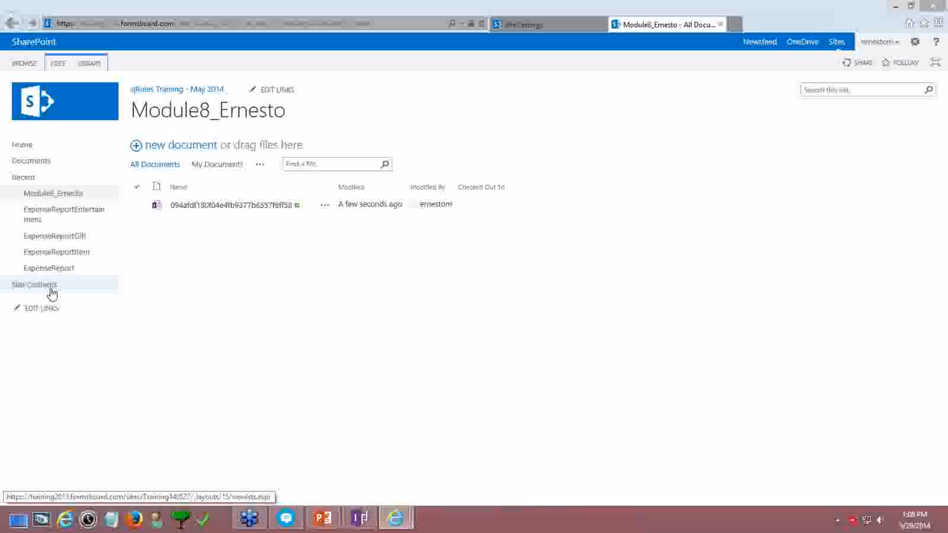
Return to InfoPath, close the publishing wizard, and disable the Set Form Name rule on finishedLoading
{"action": "left_click", "coordinate": [359, 519]}
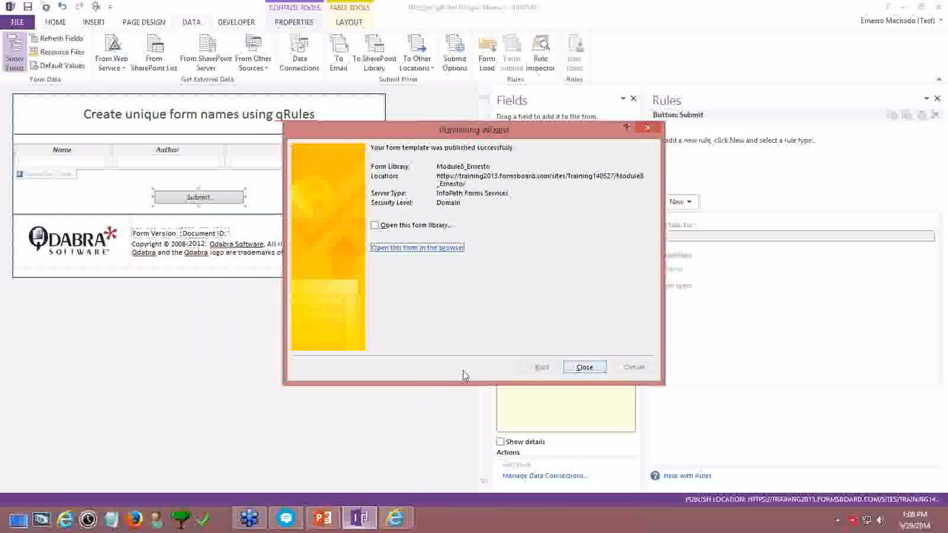
{"action": "left_click", "coordinate": [583, 370]}
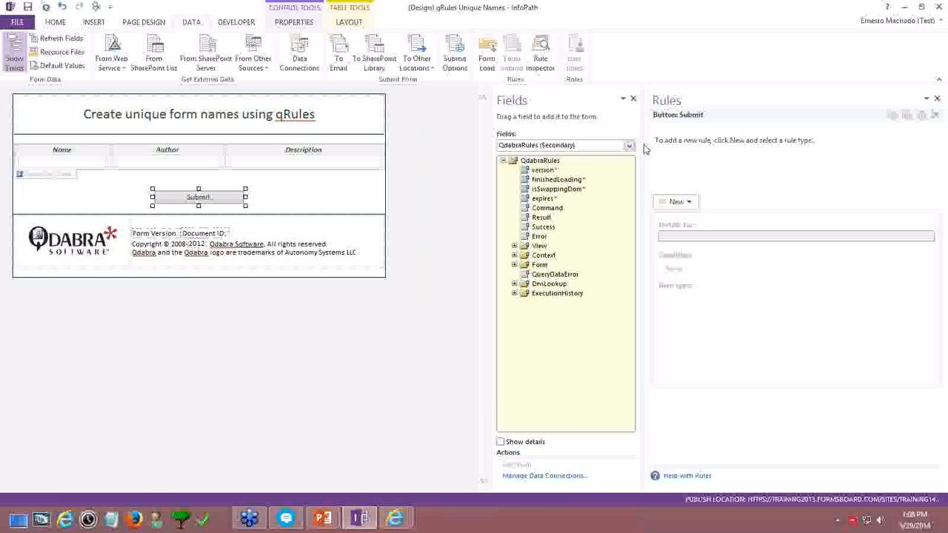
{"action": "left_click", "coordinate": [561, 183]}
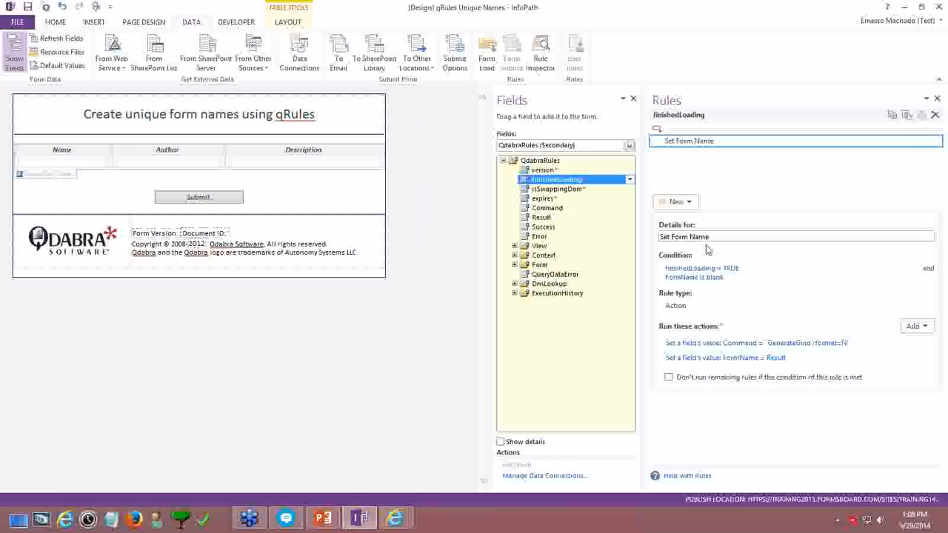
{"action": "left_click_drag", "start_coordinate": [648, 183], "coordinate": [612, 184]}
{"action": "left_click", "coordinate": [936, 141]}
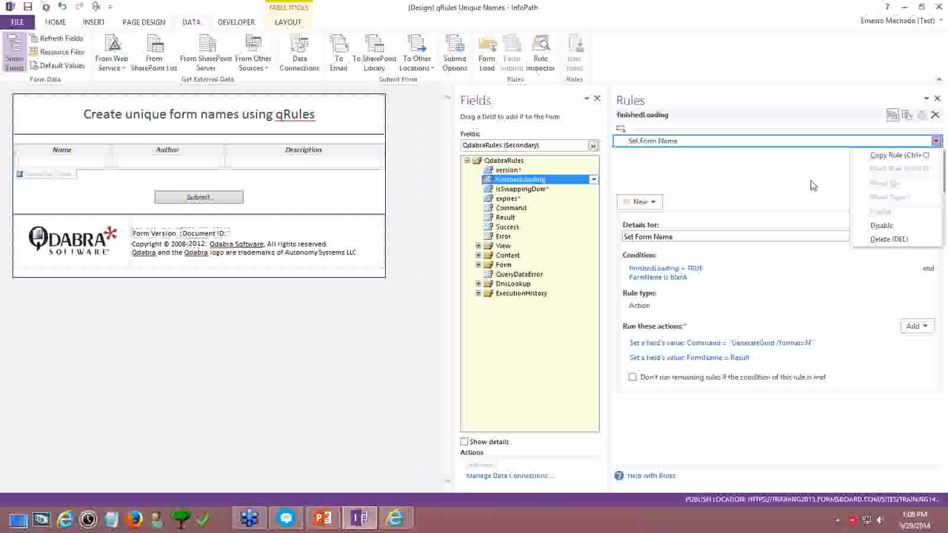
{"action": "left_click", "coordinate": [879, 227]}
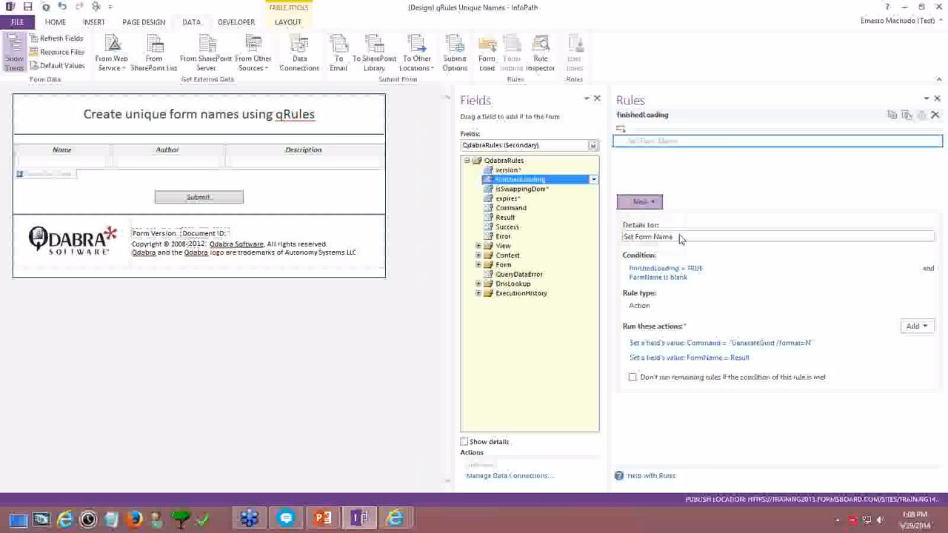
Rename the disabled rule 'Set Form Name using an ID' and add an action rule 'Set Form Name using a key'
{"action": "left_click", "coordinate": [640, 201]}
{"action": "left_click", "coordinate": [707, 174]}
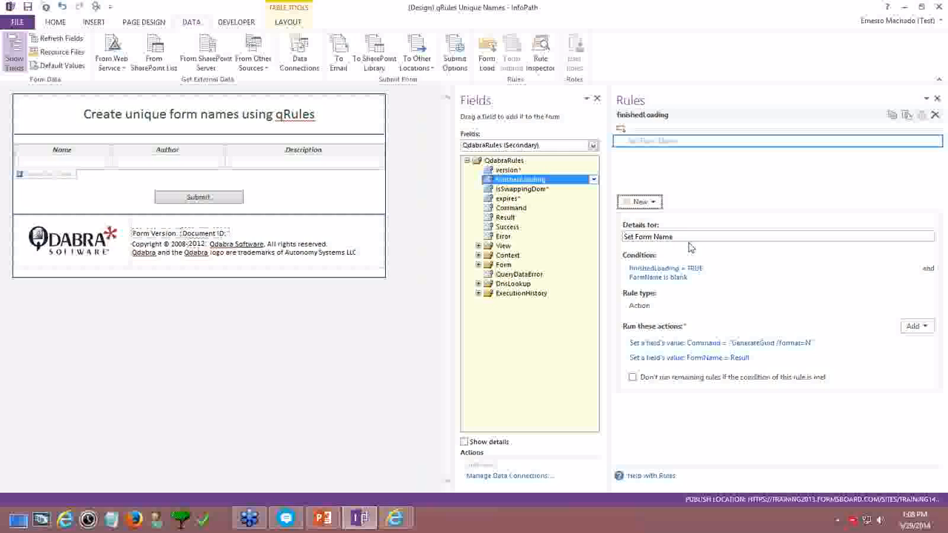
{"action": "left_click", "coordinate": [700, 235]}
{"action": "type", "text": "using an ID"}
{"action": "left_click", "coordinate": [640, 202]}
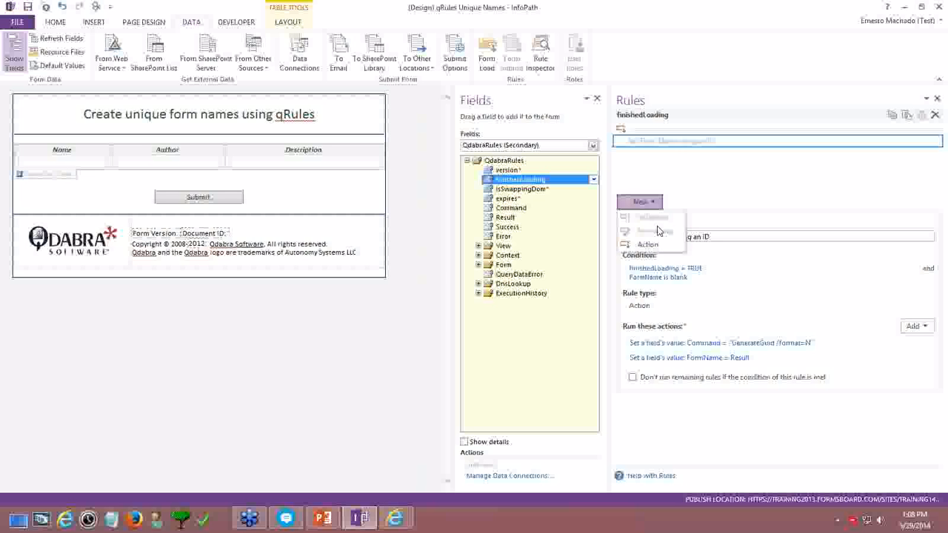
{"action": "left_click", "coordinate": [648, 245]}
{"action": "type", "text": "Set Fo"}
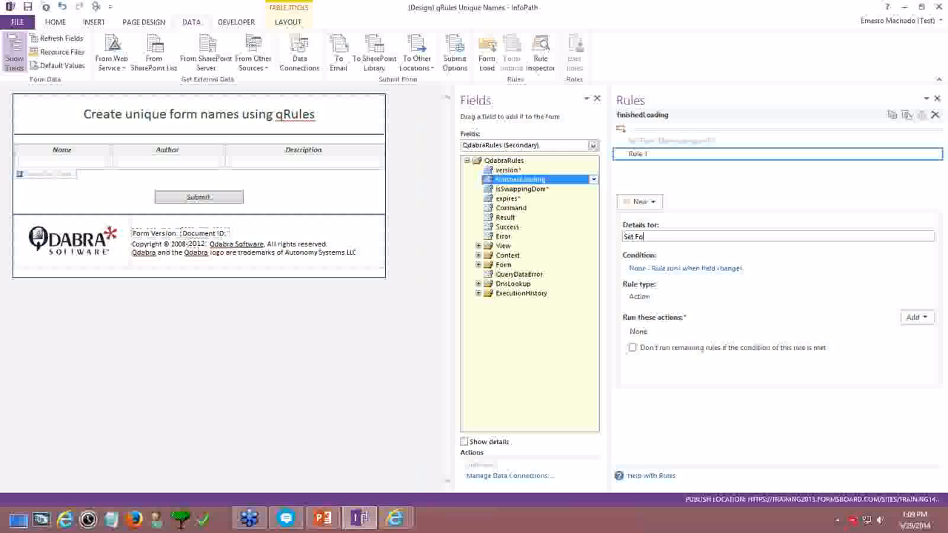
{"action": "type", "text": "rm Name using a key"}
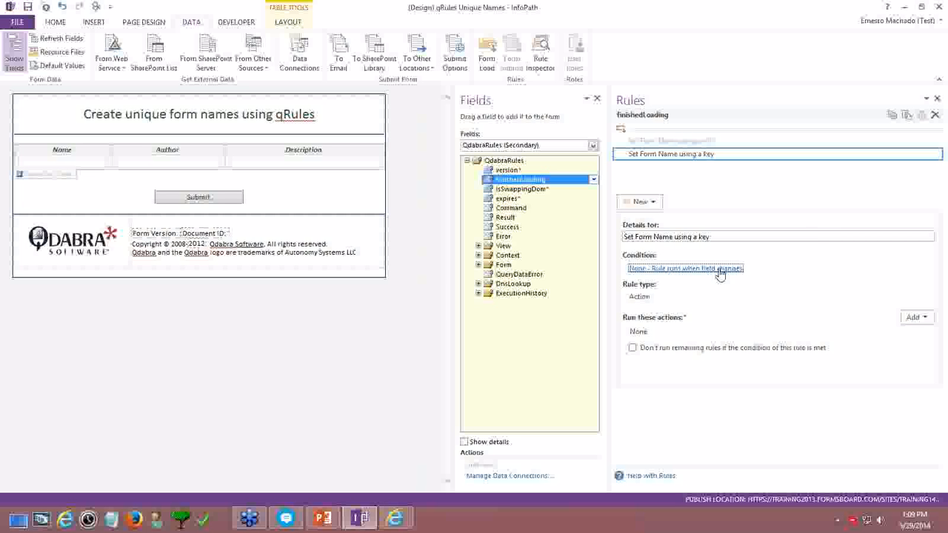
Give the rule the condition finishedLoading = TRUE and FormName is blank
{"action": "left_click", "coordinate": [648, 268]}
{"action": "left_click", "coordinate": [565, 256]}
{"action": "left_click", "coordinate": [518, 268]}
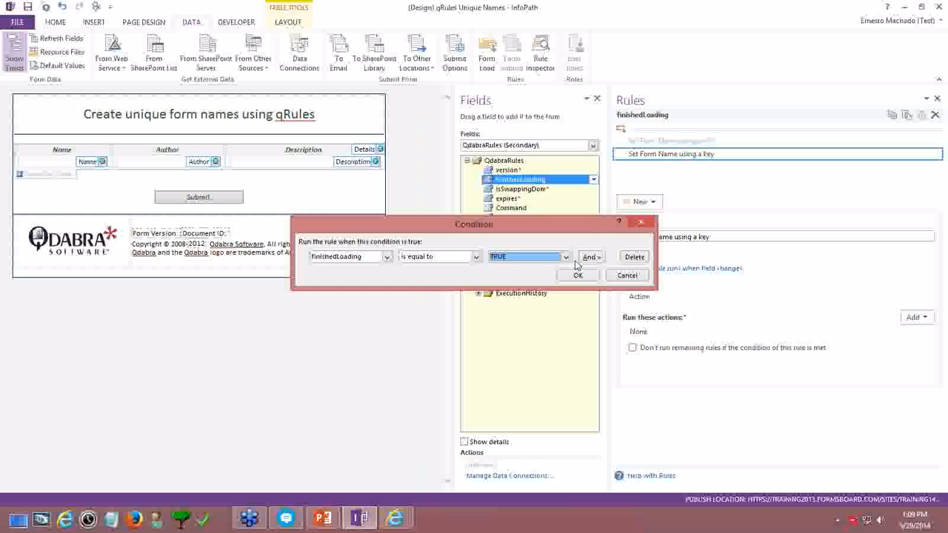
{"action": "left_click", "coordinate": [590, 256]}
{"action": "left_click", "coordinate": [378, 273]}
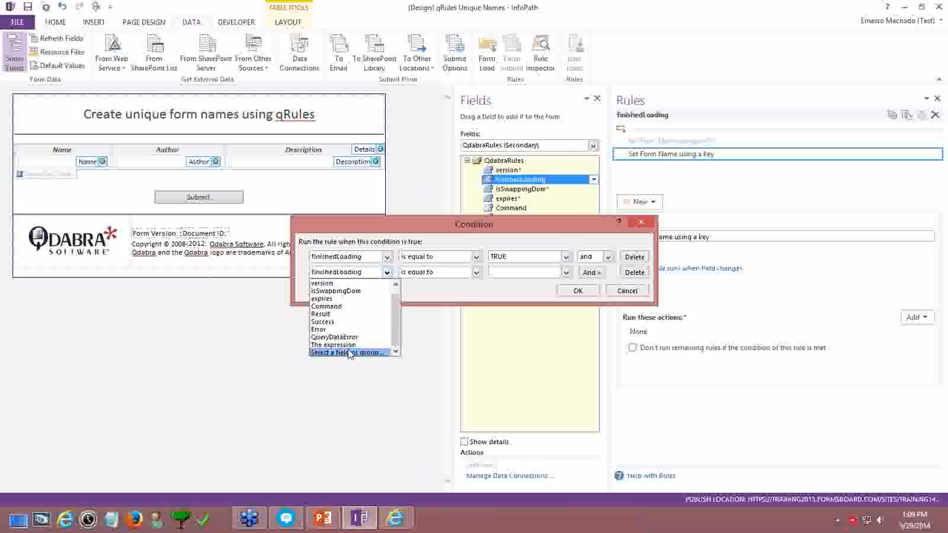
{"action": "left_click", "coordinate": [341, 352]}
{"action": "left_click", "coordinate": [444, 183]}
{"action": "left_click", "coordinate": [437, 206]}
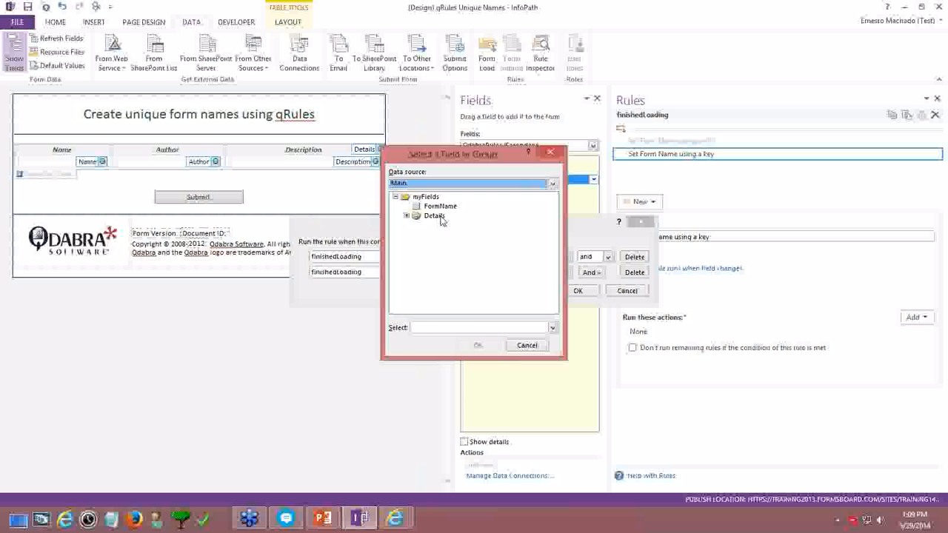
{"action": "double_click", "coordinate": [438, 209]}
{"action": "left_click", "coordinate": [448, 273]}
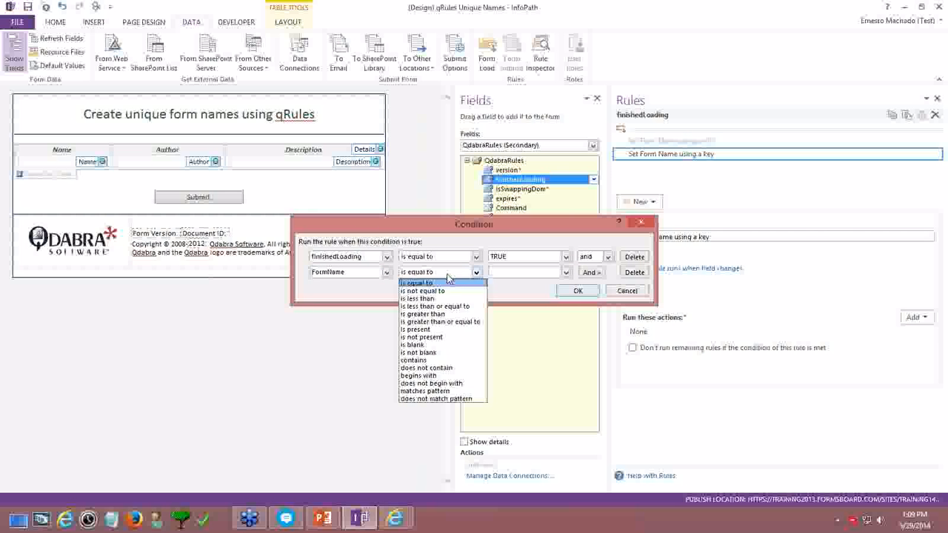
{"action": "left_click", "coordinate": [447, 345]}
{"action": "left_click", "coordinate": [572, 290]}
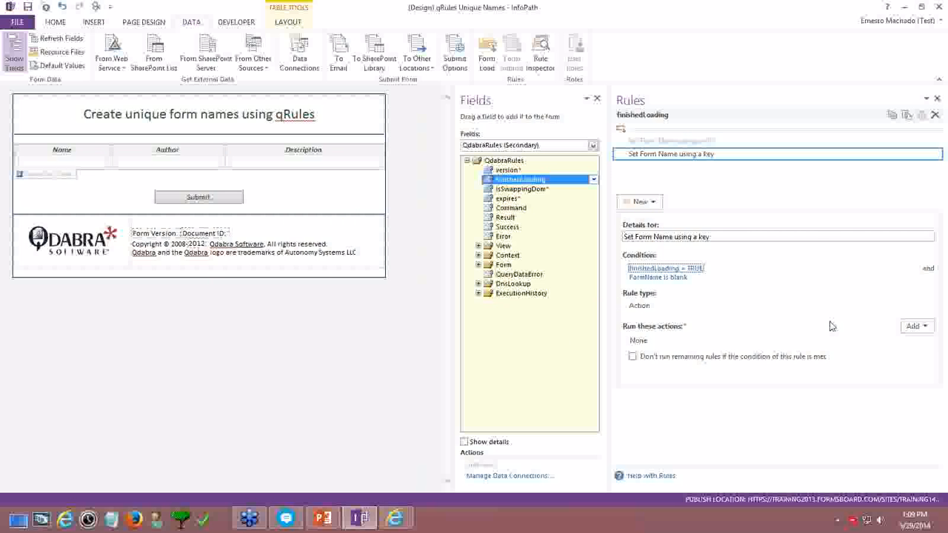
Add an action setting Command to 'GetFullDateTime /format=M-d-yyyy-hh-mm-ss.fff'
{"action": "left_click", "coordinate": [910, 327]}
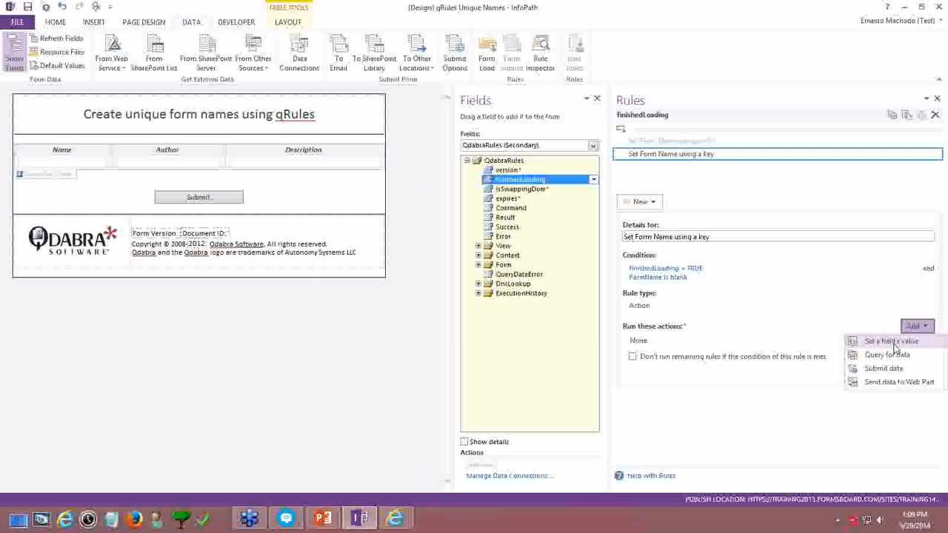
{"action": "left_click", "coordinate": [902, 345]}
{"action": "left_click", "coordinate": [605, 235]}
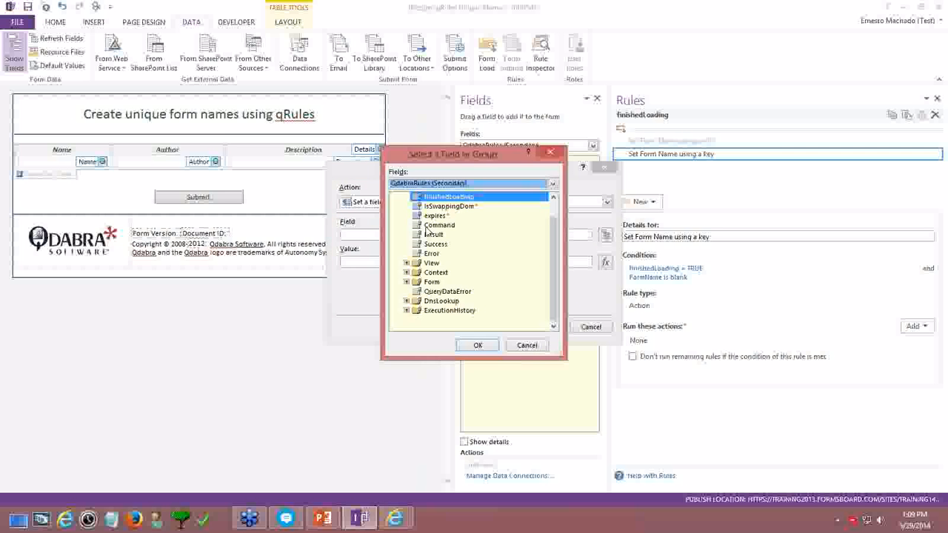
{"action": "double_click", "coordinate": [459, 262]}
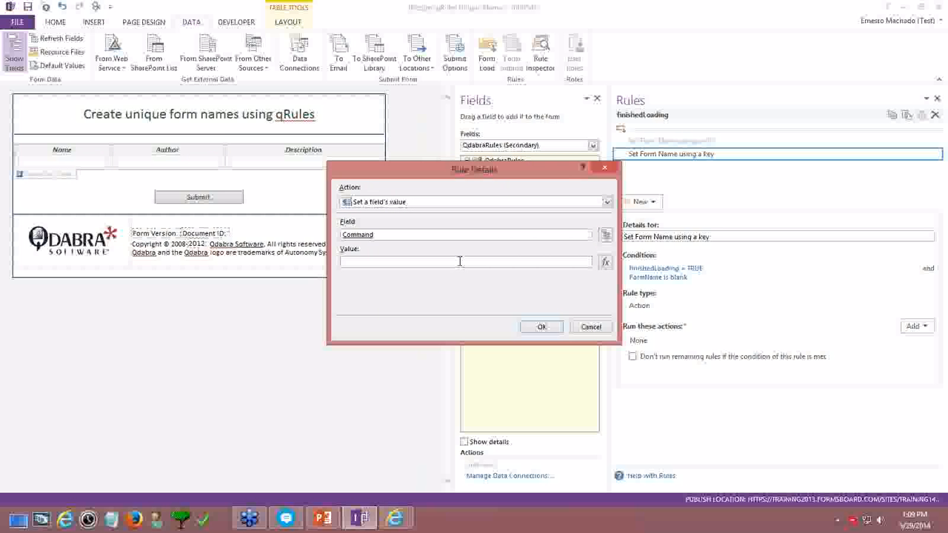
{"action": "type", "text": "GetFullDateTime /format=M-d-yyyy"}
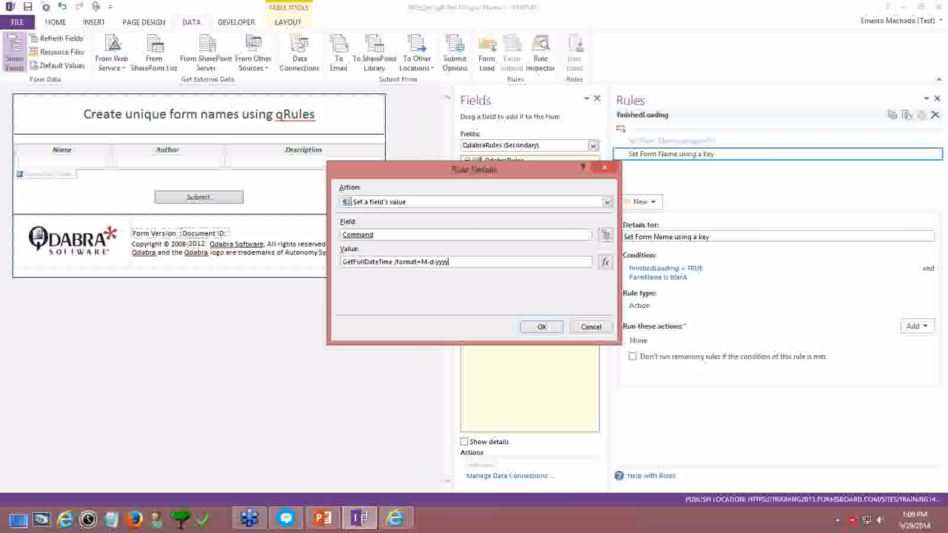
{"action": "type", "text": "-hh-mm-ss.fff"}
{"action": "left_click", "coordinate": [552, 327]}
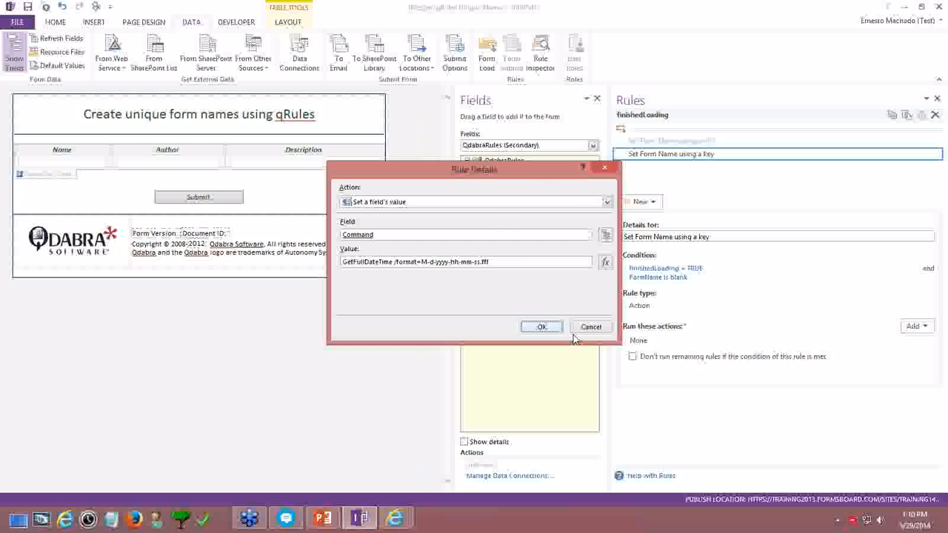
Begin another action that sets FormName from the Main data source using a formula
{"action": "left_click", "coordinate": [916, 327]}
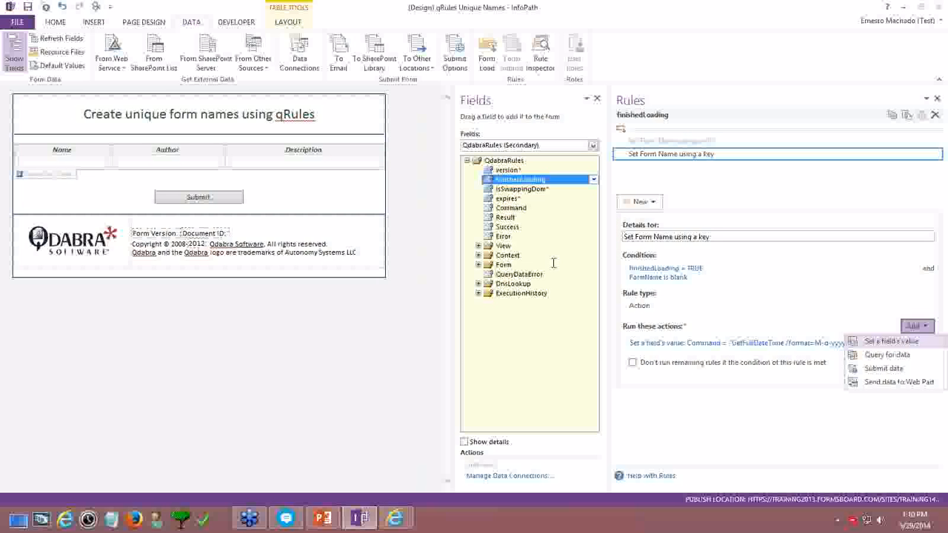
{"action": "left_click", "coordinate": [896, 342]}
{"action": "left_click", "coordinate": [606, 235]}
{"action": "left_click", "coordinate": [482, 184]}
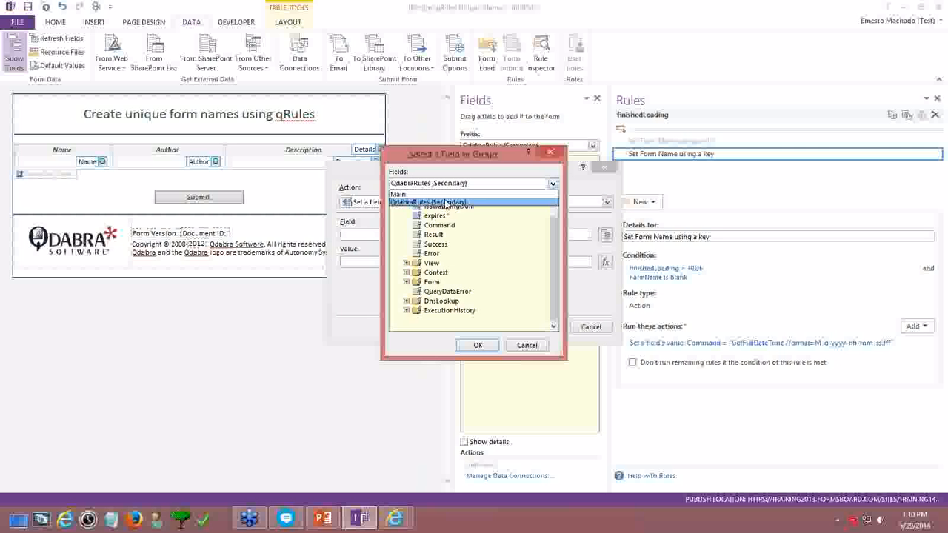
{"action": "left_click", "coordinate": [438, 196]}
{"action": "double_click", "coordinate": [440, 207]}
{"action": "left_click", "coordinate": [607, 263]}
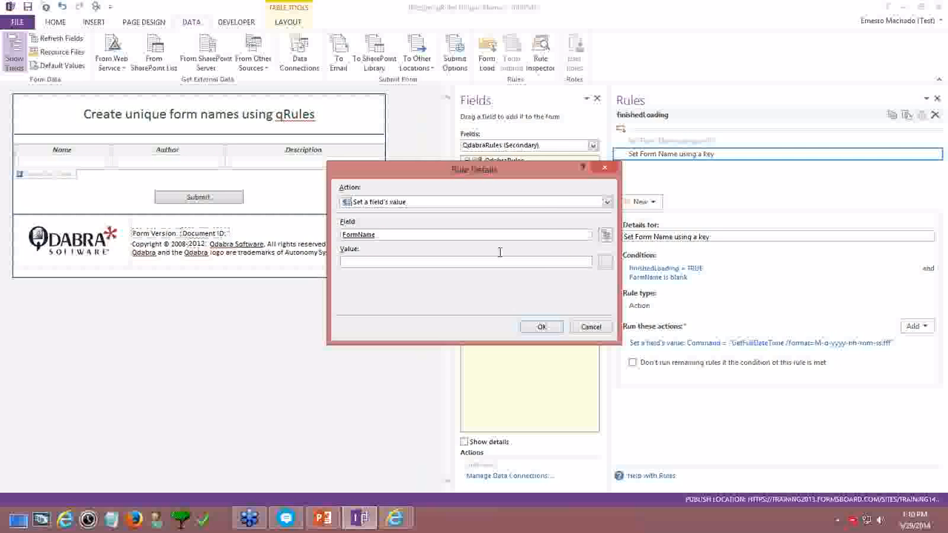
Build the FormName formula concat("Expense Report - ", userName(), " - ", Result) with the Result field inserted
{"action": "type", "text": "con"}
{"action": "type", "text": "("}
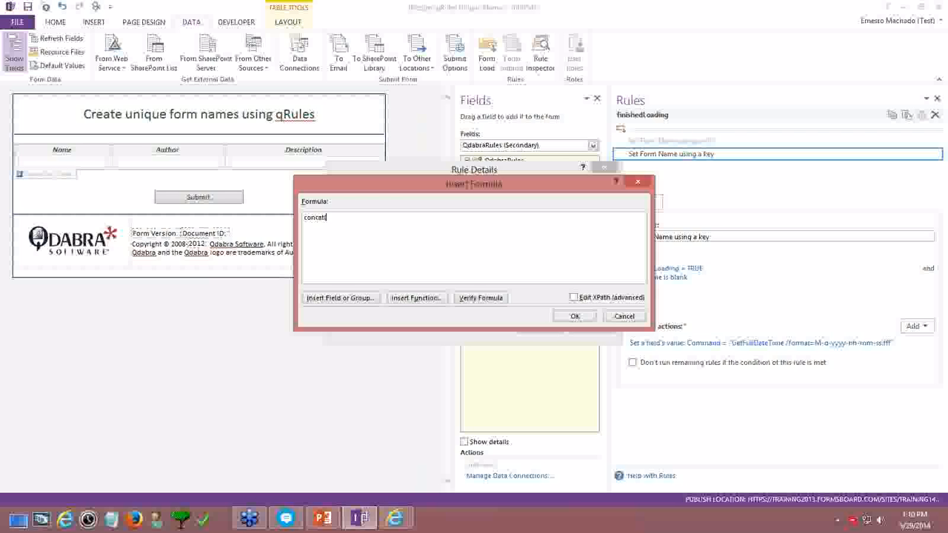
{"action": "type", "text": "\"Expense Report - \", userName()"}
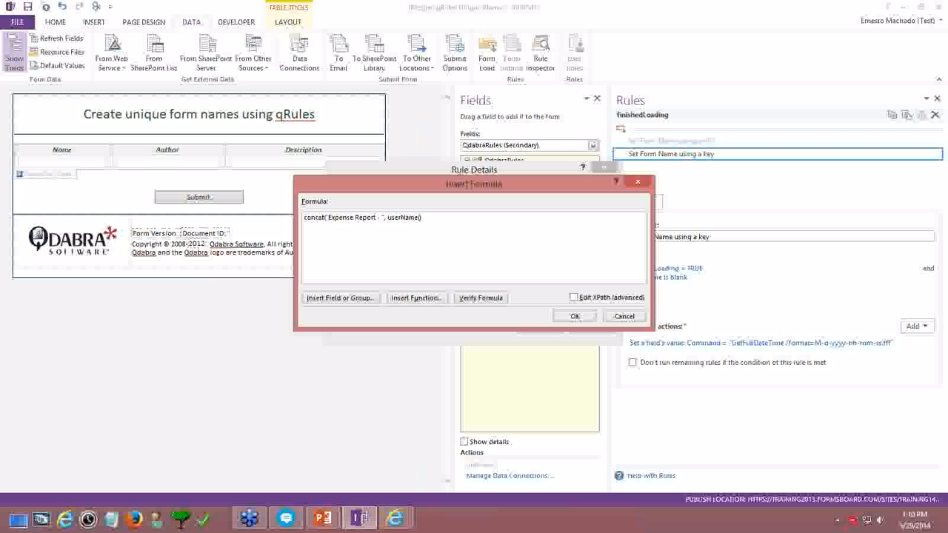
{"action": "type", "text": ", \" - \","}
{"action": "left_click", "coordinate": [361, 299]}
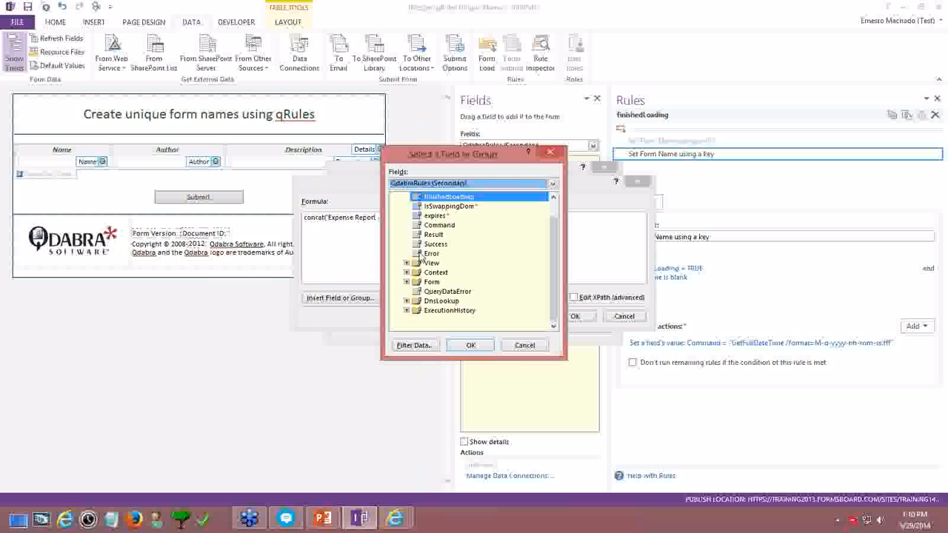
{"action": "left_click", "coordinate": [433, 235]}
{"action": "double_click", "coordinate": [433, 235]}
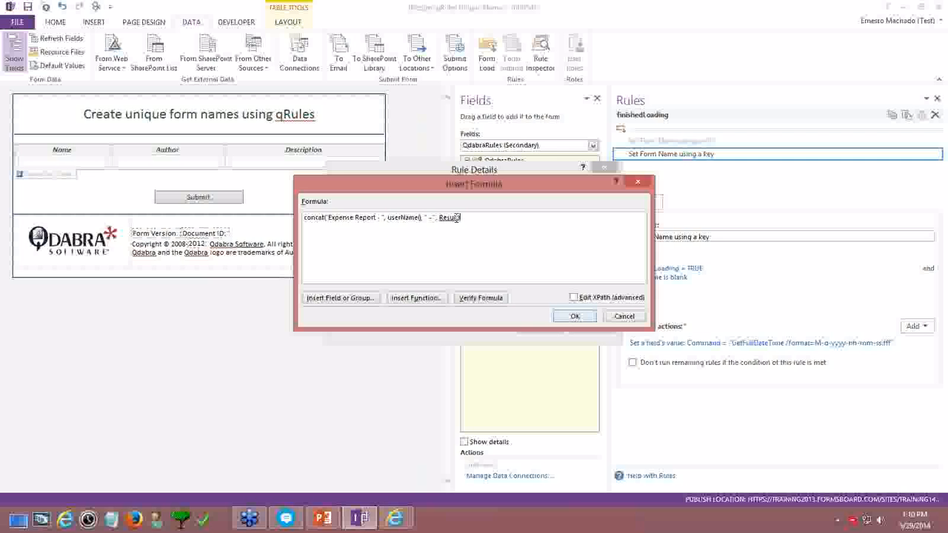
{"action": "type", "text": "now()"}
{"action": "key", "text": "BackSpace"}
{"action": "key", "text": "BackSpace"}
{"action": "key", "text": "BackSpace"}
{"action": "key", "text": "BackSpace"}
{"action": "key", "text": "BackSpace"}
{"action": "key", "text": "BackSpace"}
{"action": "left_click", "coordinate": [591, 318]}
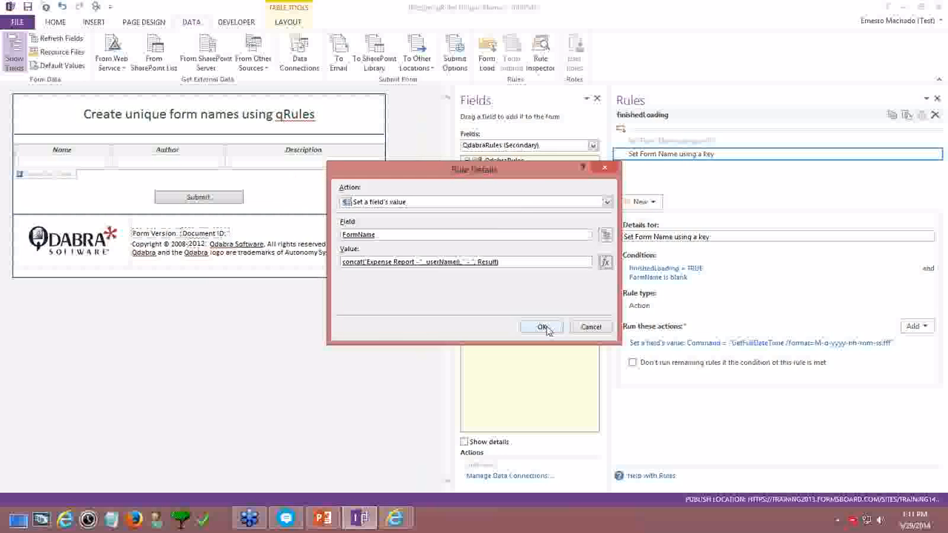
{"action": "left_click", "coordinate": [545, 326]}
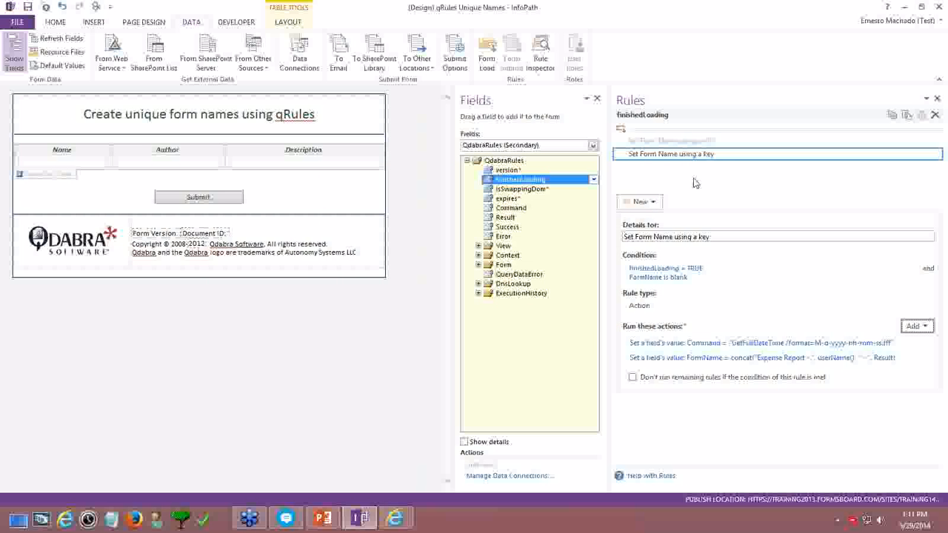
Compare the ID-based and key-based naming rules, then Quick Publish the updated form to SharePoint
{"action": "left_click", "coordinate": [682, 142]}
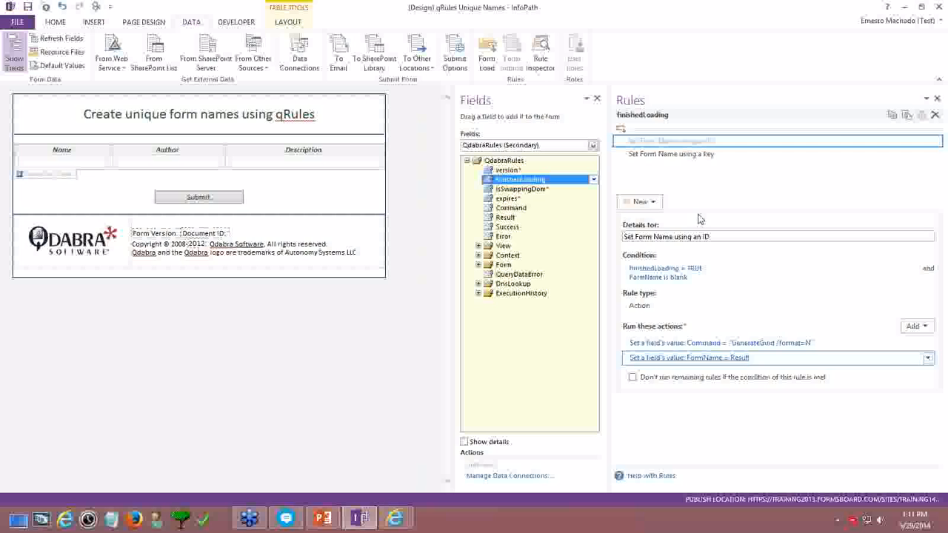
{"action": "left_click", "coordinate": [676, 157]}
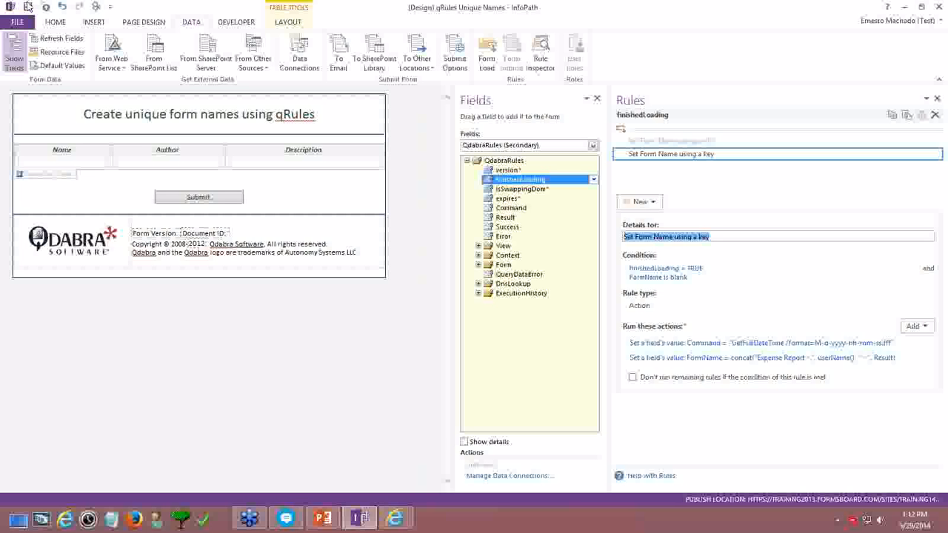
{"action": "left_click", "coordinate": [44, 6]}
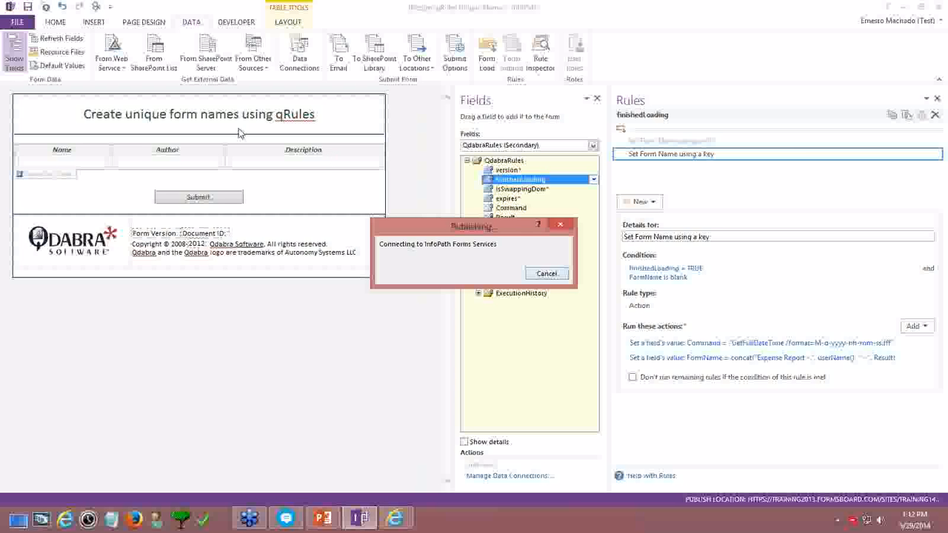
Fill a test row with 1, 2 and 3 in the published browser form, then return to InfoPath
{"action": "left_click", "coordinate": [481, 258]}
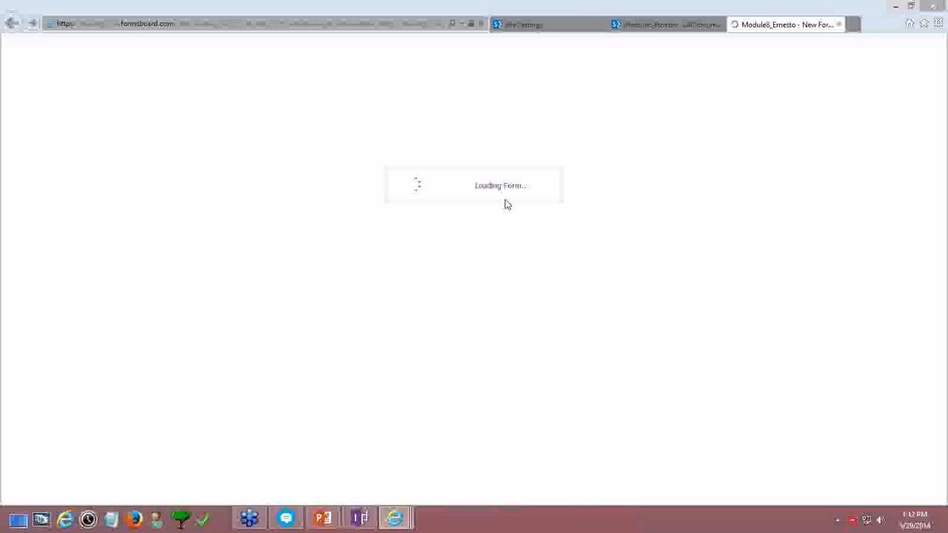
{"action": "left_click", "coordinate": [85, 205]}
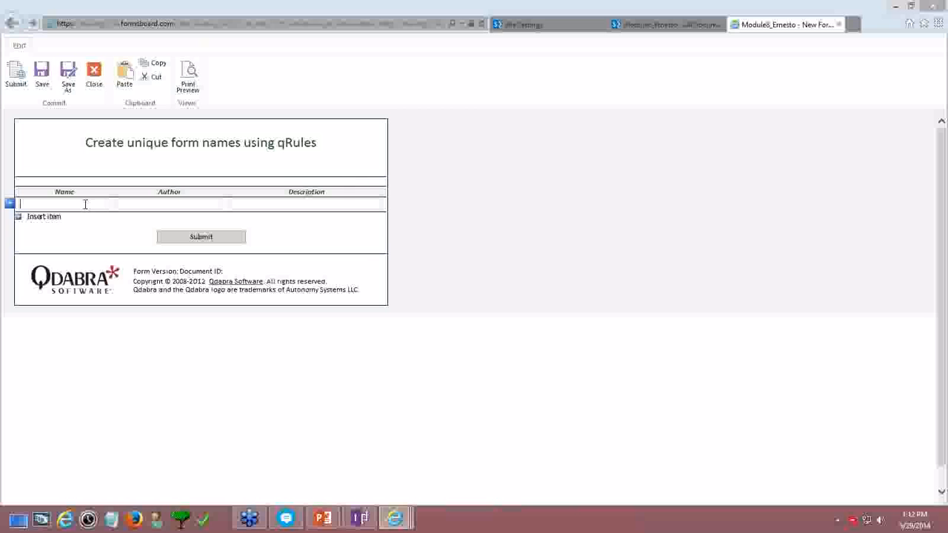
{"action": "type", "text": "1"}
{"action": "key", "text": "Tab"}
{"action": "type", "text": "2"}
{"action": "key", "text": "Tab"}
{"action": "type", "text": "3"}
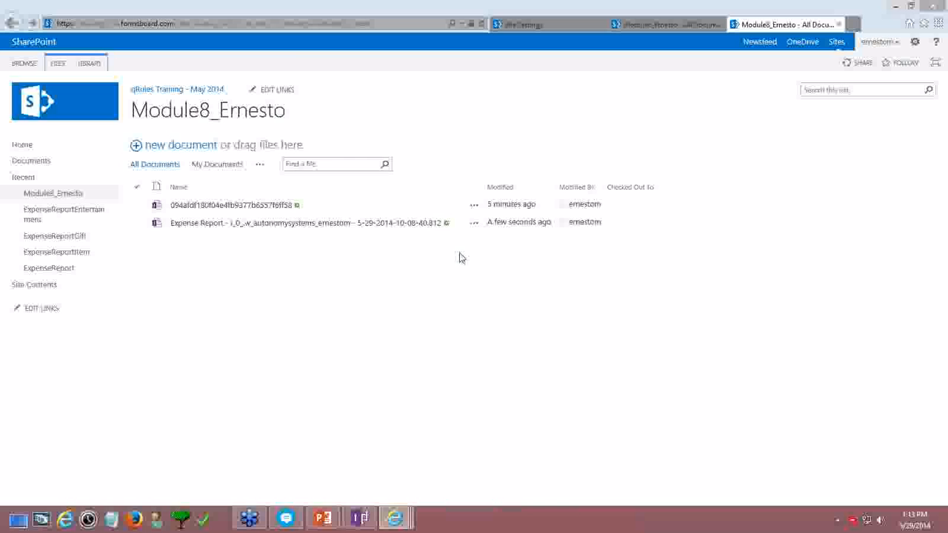
{"action": "left_click", "coordinate": [360, 519]}
{"action": "left_click", "coordinate": [770, 344]}
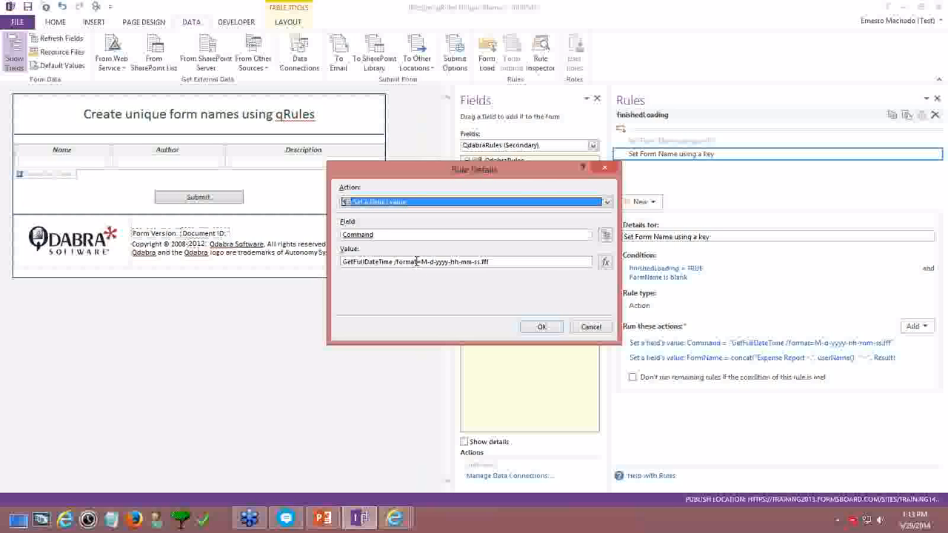
{"action": "left_click_drag", "start_coordinate": [417, 261], "coordinate": [519, 262]}
{"action": "left_click", "coordinate": [566, 264]}
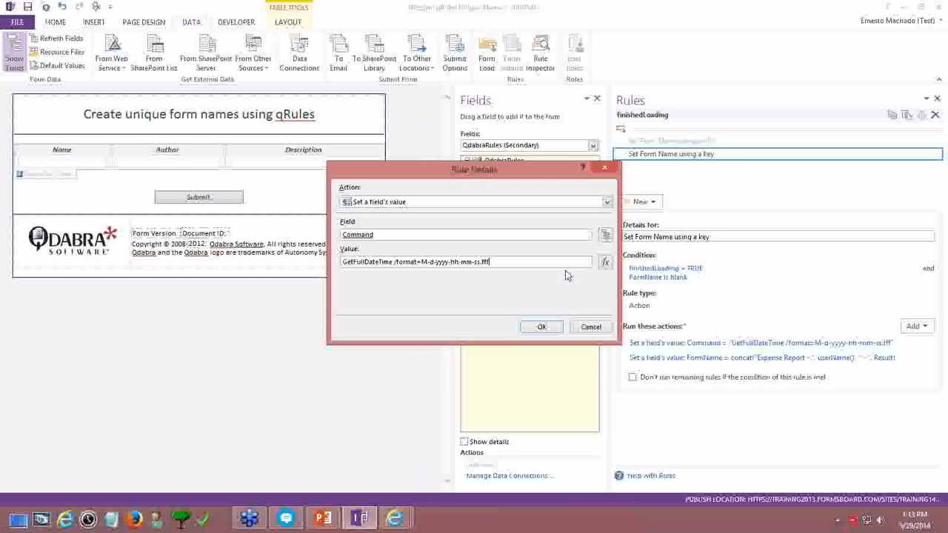
{"action": "left_click", "coordinate": [602, 327]}
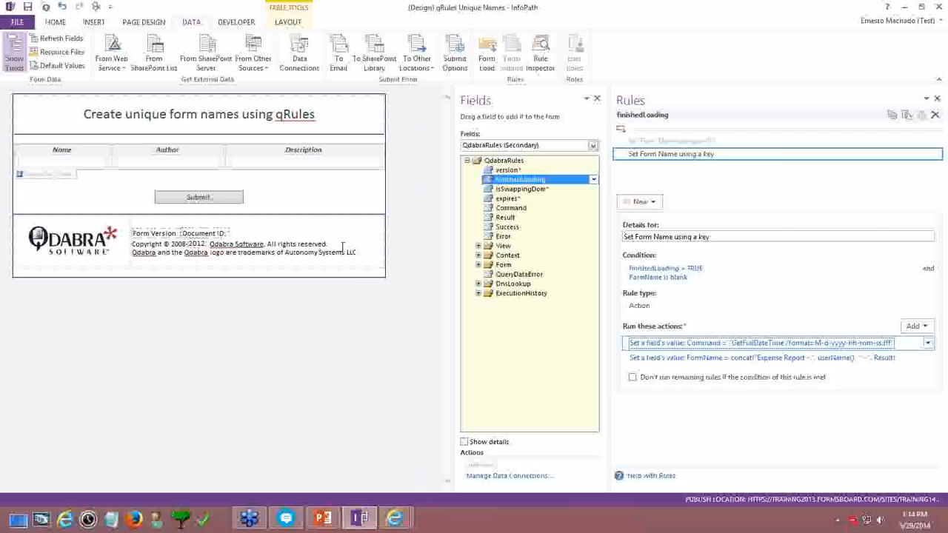
Move the PowerPoint deck on to slide 9, Best practices for Browser forms, then show the desktop
{"action": "left_click", "coordinate": [326, 524]}
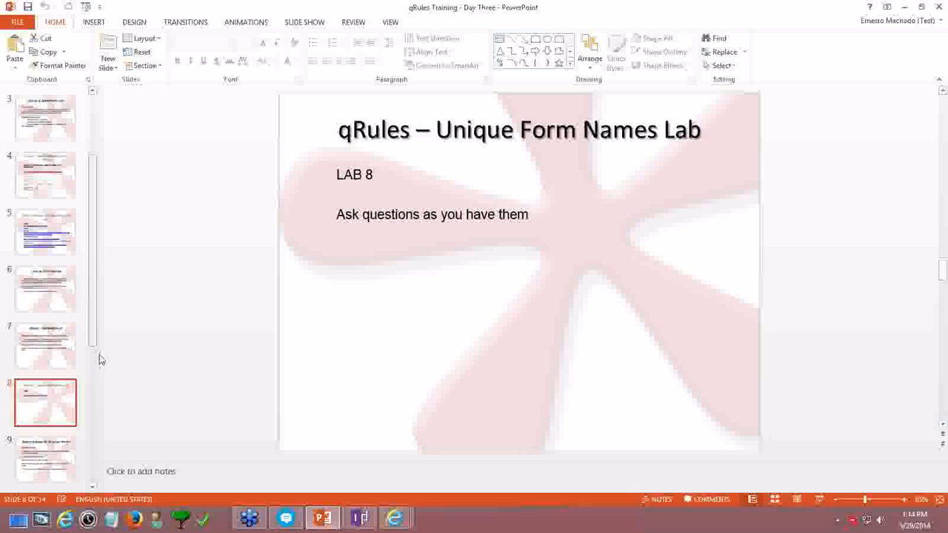
{"action": "scroll", "coordinate": [105, 401], "scroll_direction": "down", "scroll_amount": 1}
{"action": "scroll", "coordinate": [54, 283], "scroll_direction": "down", "scroll_amount": 3}
{"action": "key", "text": "Up"}
{"action": "key", "text": "Up"}
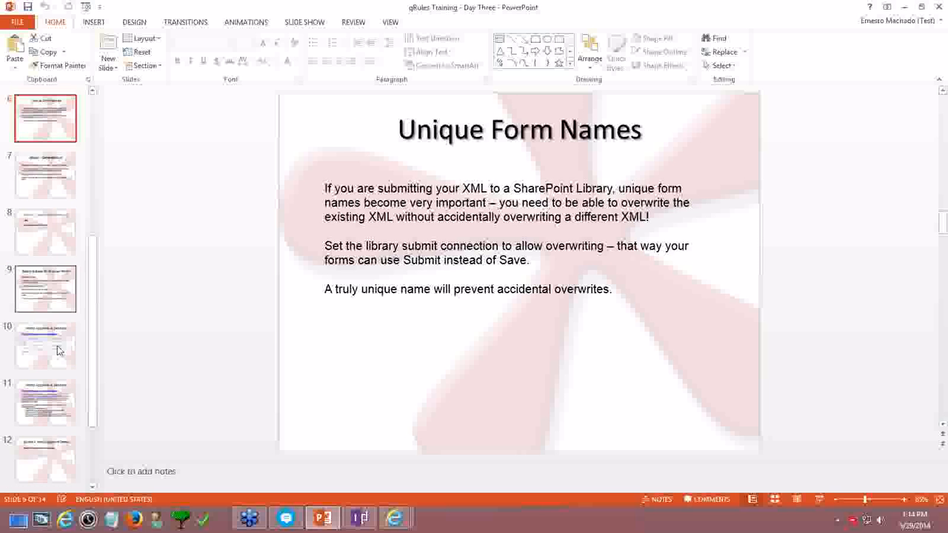
{"action": "left_click", "coordinate": [58, 231]}
{"action": "left_click", "coordinate": [52, 282]}
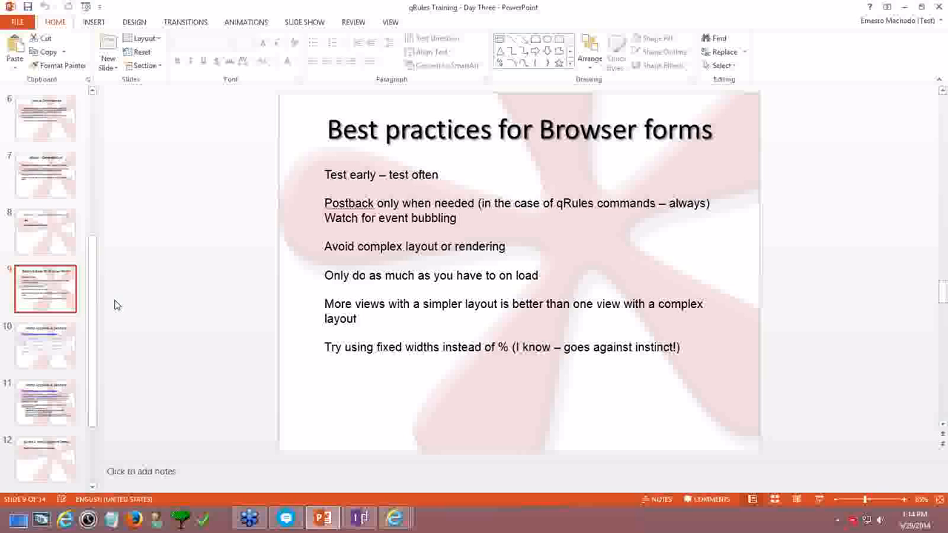
{"action": "left_click", "coordinate": [18, 520]}
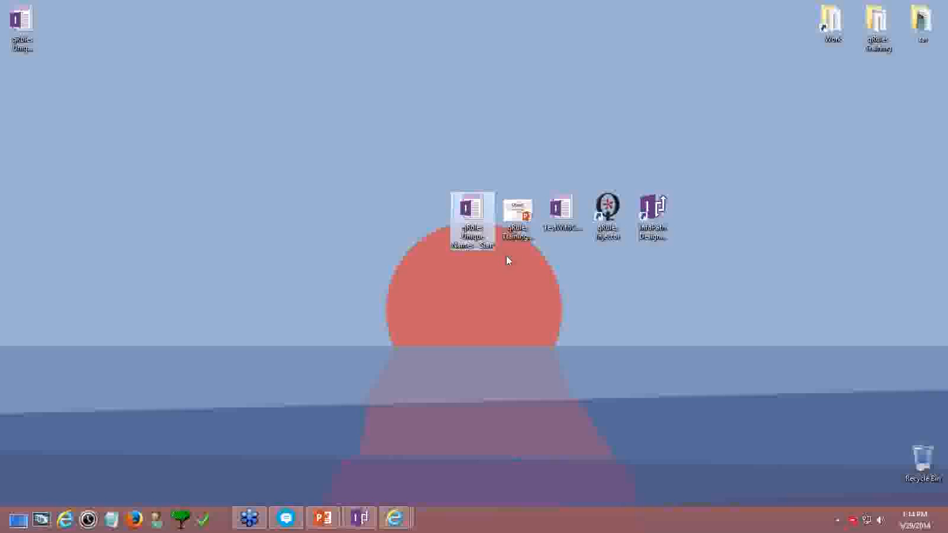
Open TestWithCode for design, save it over the existing TestWithCode.xsn, and show the Publish options
{"action": "right_click", "coordinate": [567, 210]}
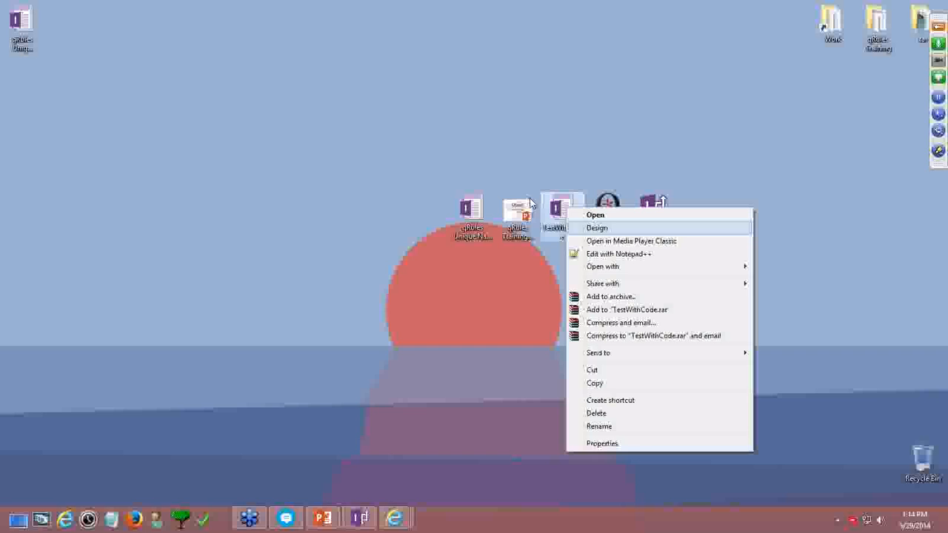
{"action": "key", "text": "Return"}
{"action": "left_click", "coordinate": [101, 25]}
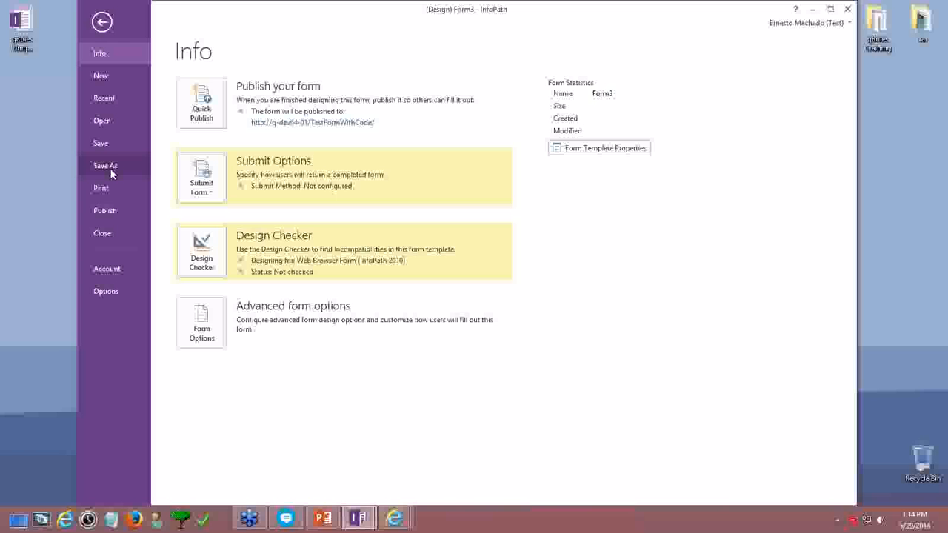
{"action": "left_click", "coordinate": [112, 172]}
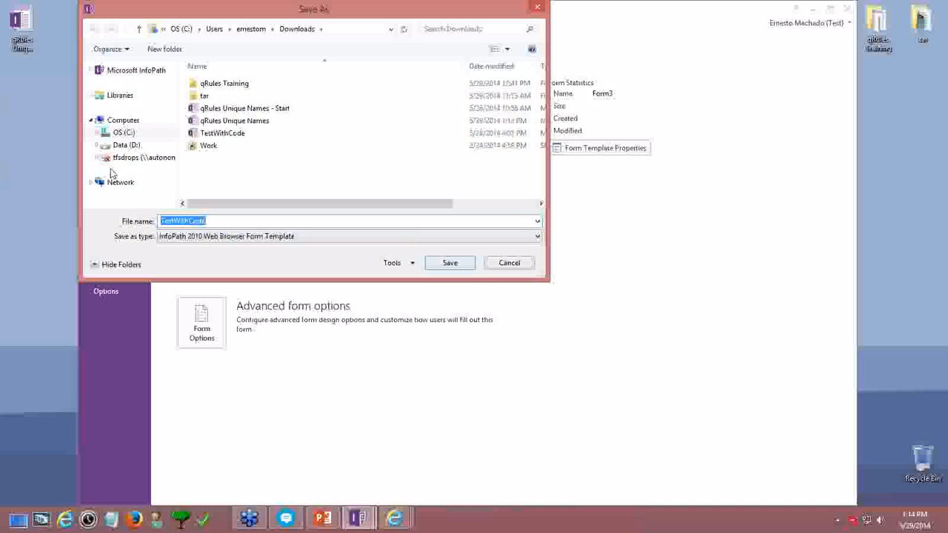
{"action": "left_click", "coordinate": [214, 133]}
{"action": "left_click", "coordinate": [450, 262]}
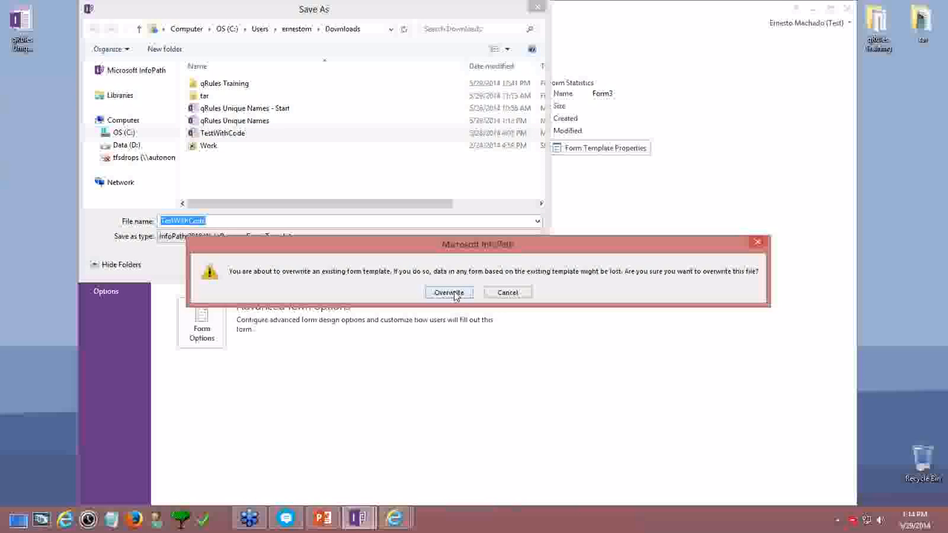
{"action": "left_click", "coordinate": [449, 292]}
{"action": "left_click", "coordinate": [95, 24]}
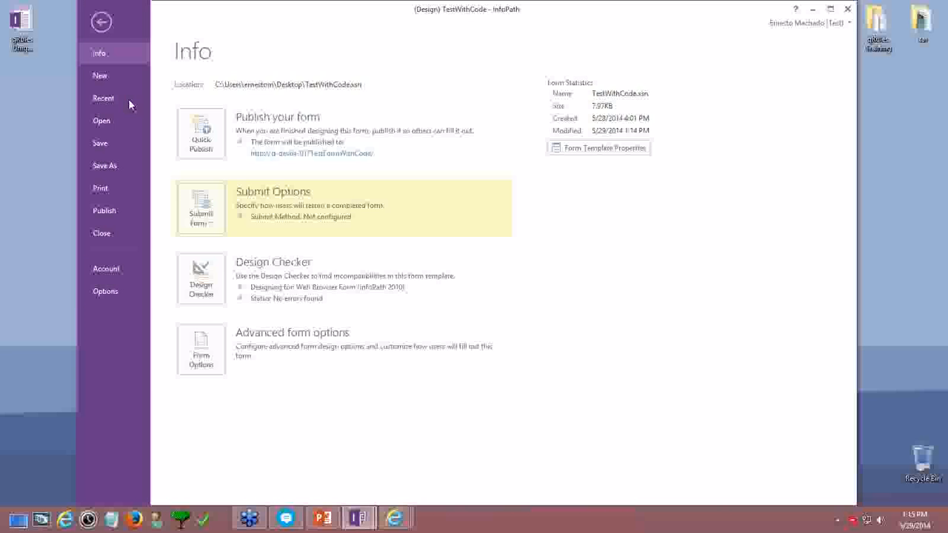
{"action": "left_click", "coordinate": [104, 210]}
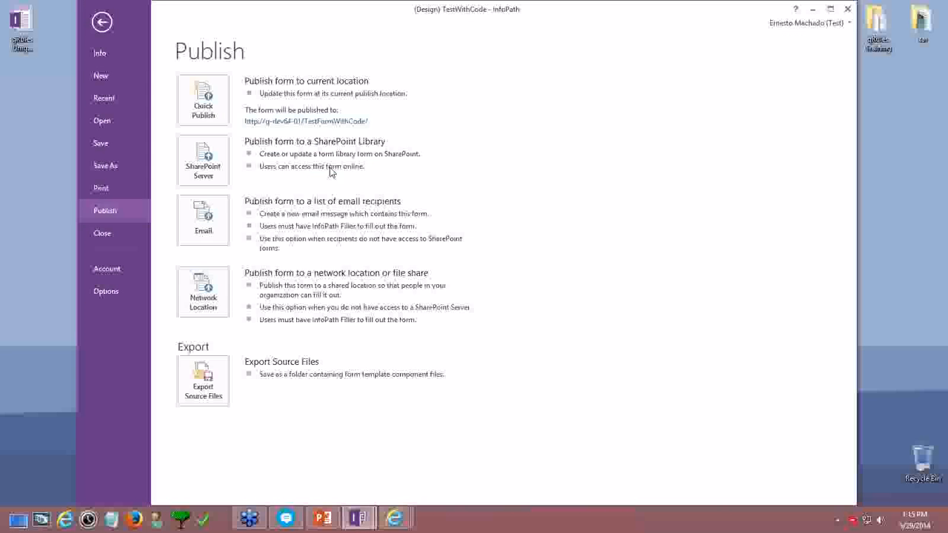
Try publishing TestWithCode as a form library to the qdabra SharePoint site
{"action": "left_click", "coordinate": [221, 159]}
{"action": "left_click", "coordinate": [626, 154]}
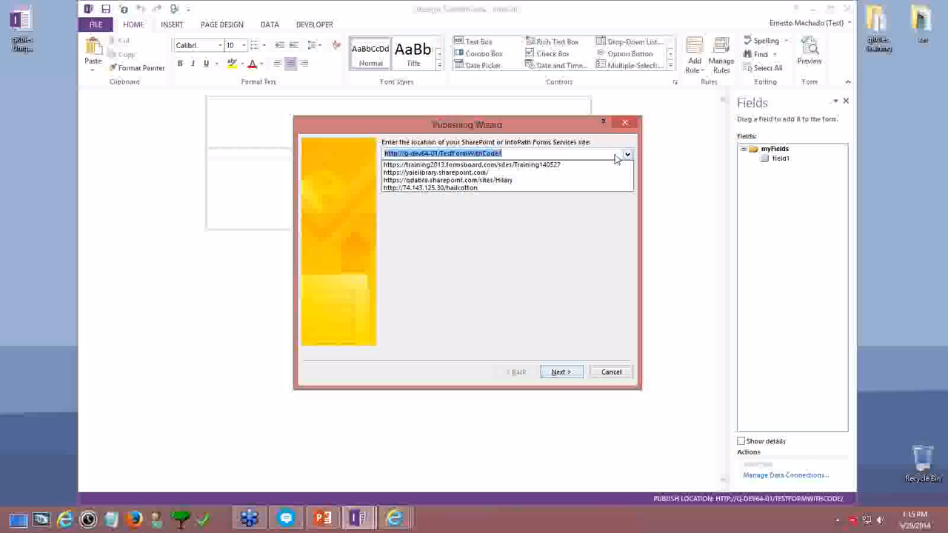
{"action": "left_click", "coordinate": [509, 180]}
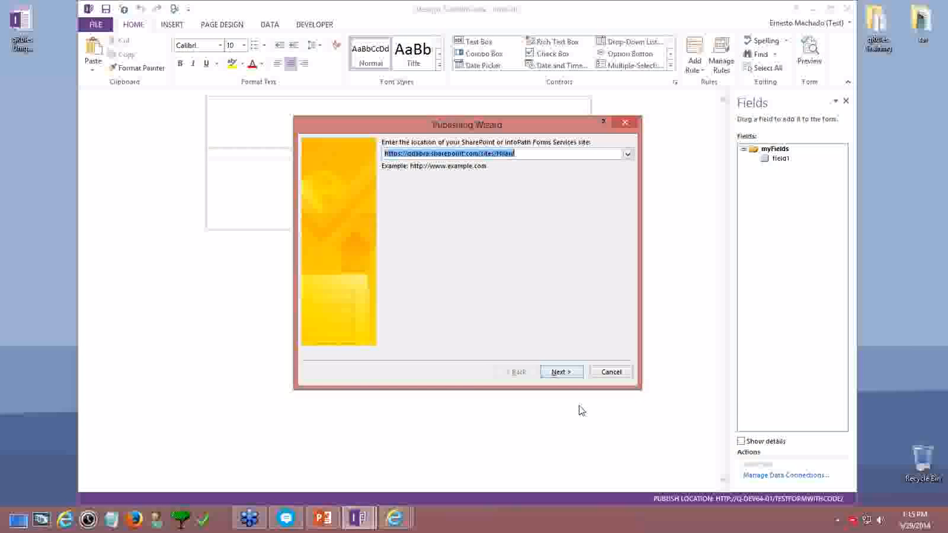
{"action": "left_click", "coordinate": [560, 372]}
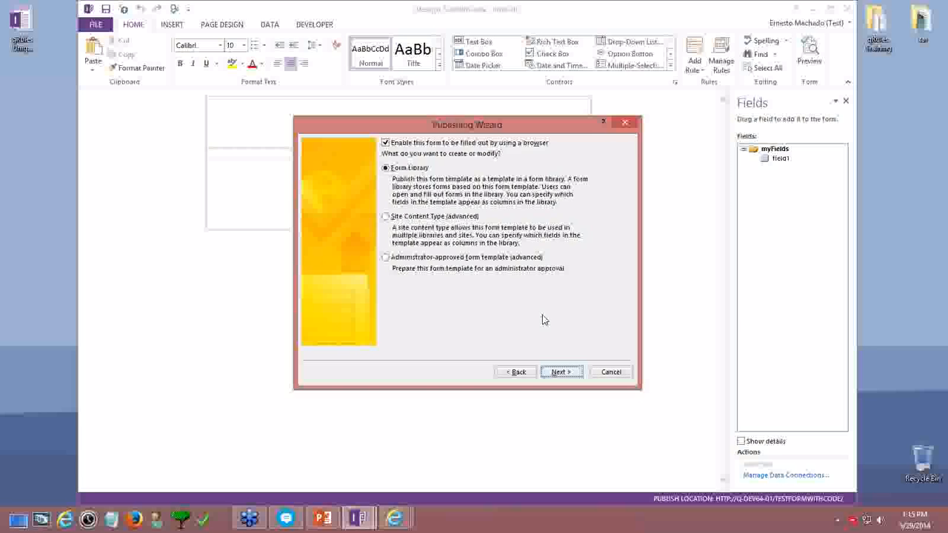
{"action": "left_click", "coordinate": [561, 372]}
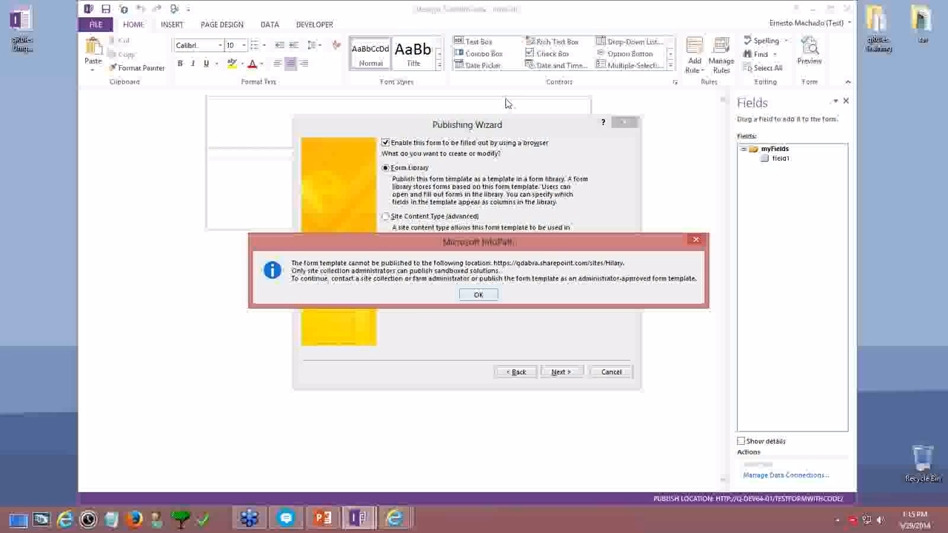
Dismiss the administrator-only error, cancel the wizard, close InfoPath, and start the slide show
{"action": "left_click_drag", "start_coordinate": [465, 237], "coordinate": [427, 106]}
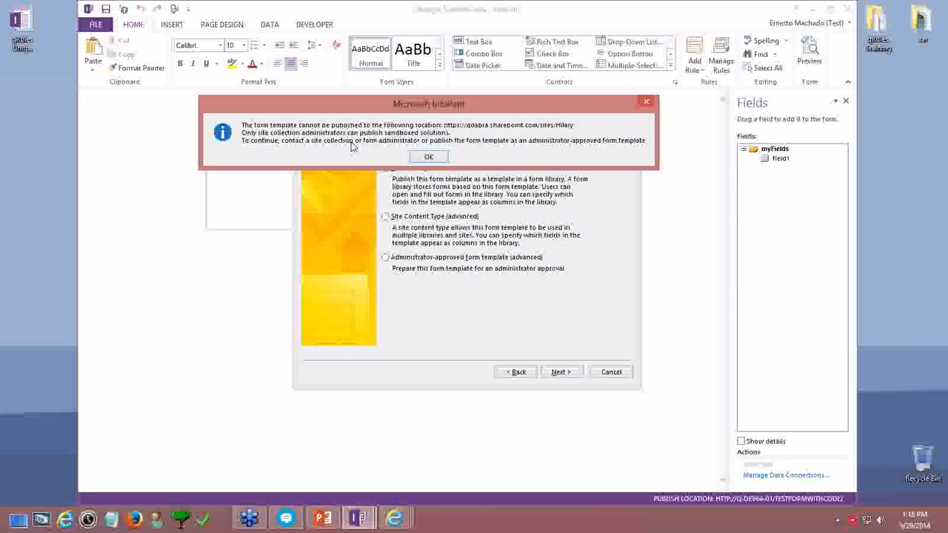
{"action": "left_click", "coordinate": [428, 157]}
{"action": "left_click", "coordinate": [611, 371]}
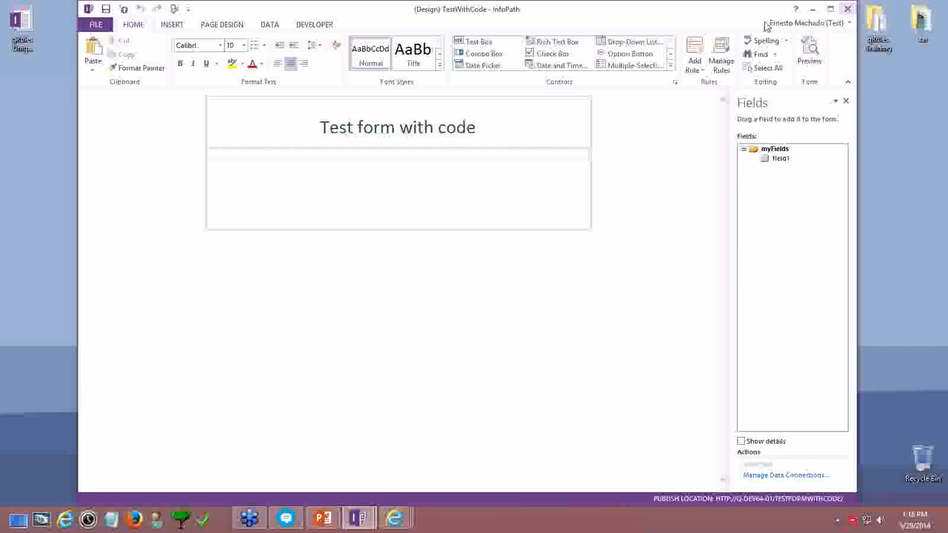
{"action": "left_click", "coordinate": [848, 10]}
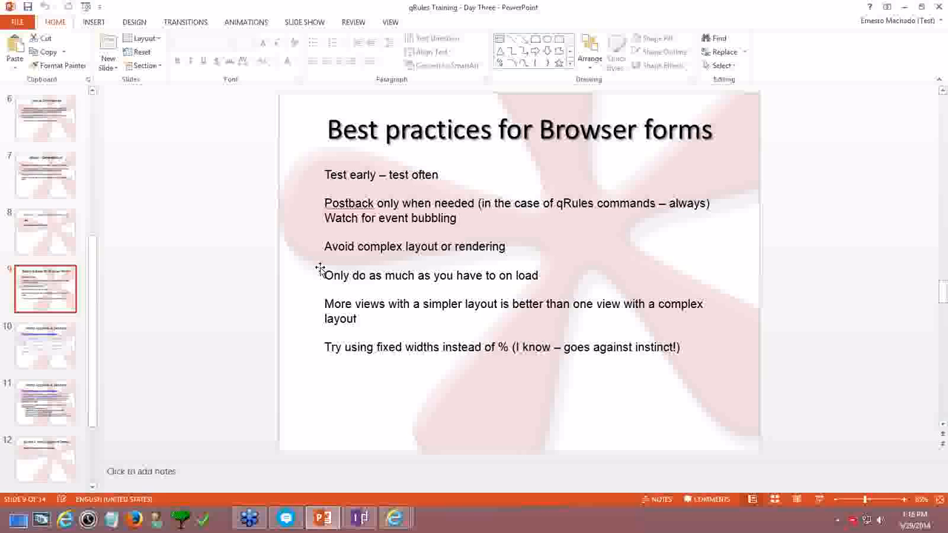
{"action": "left_click", "coordinate": [818, 500]}
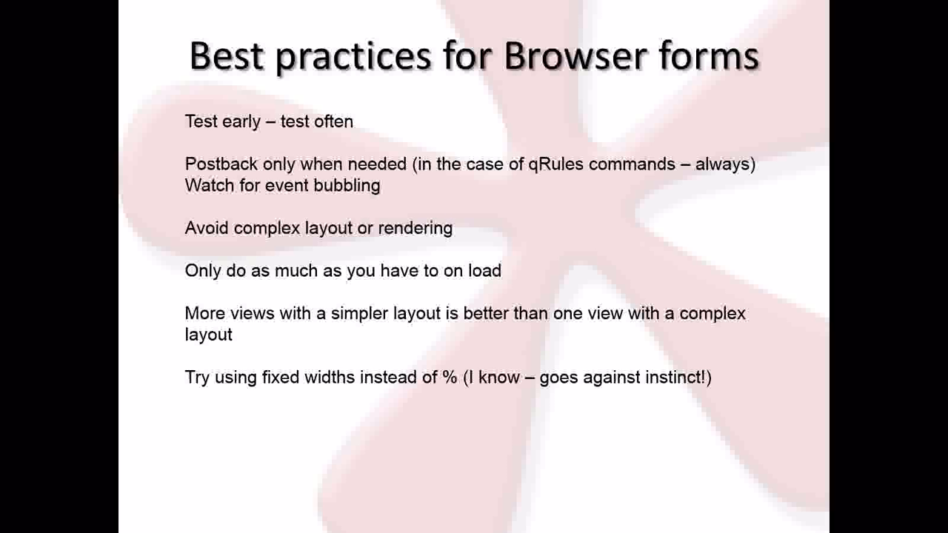
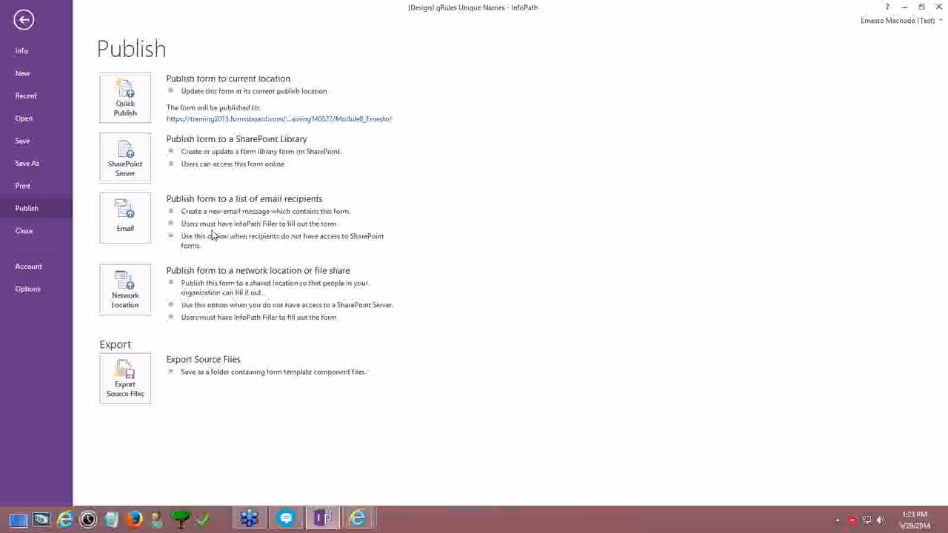
Start publishing to SharePoint as an administrator-approved form template and browse to the Desktop for its file
{"action": "left_click", "coordinate": [136, 164]}
{"action": "left_click", "coordinate": [565, 372]}
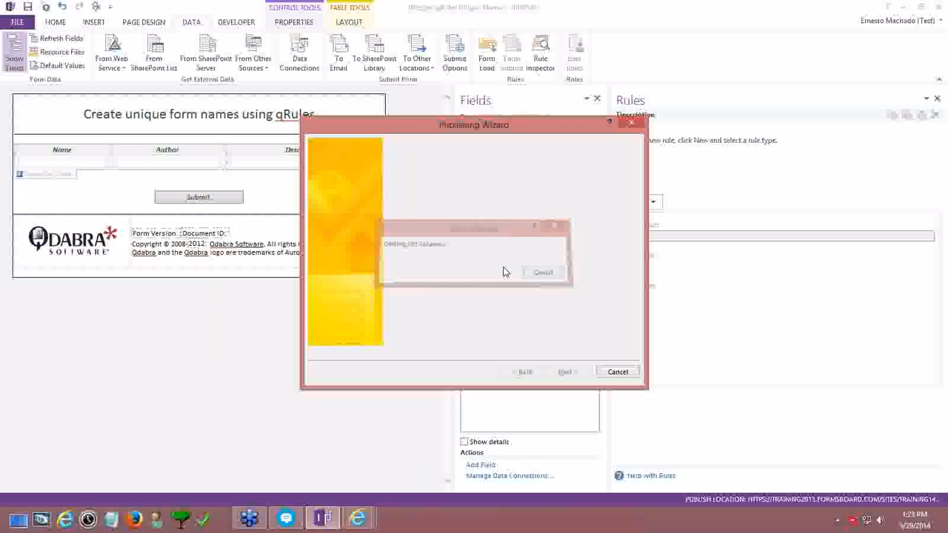
{"action": "left_click", "coordinate": [438, 257]}
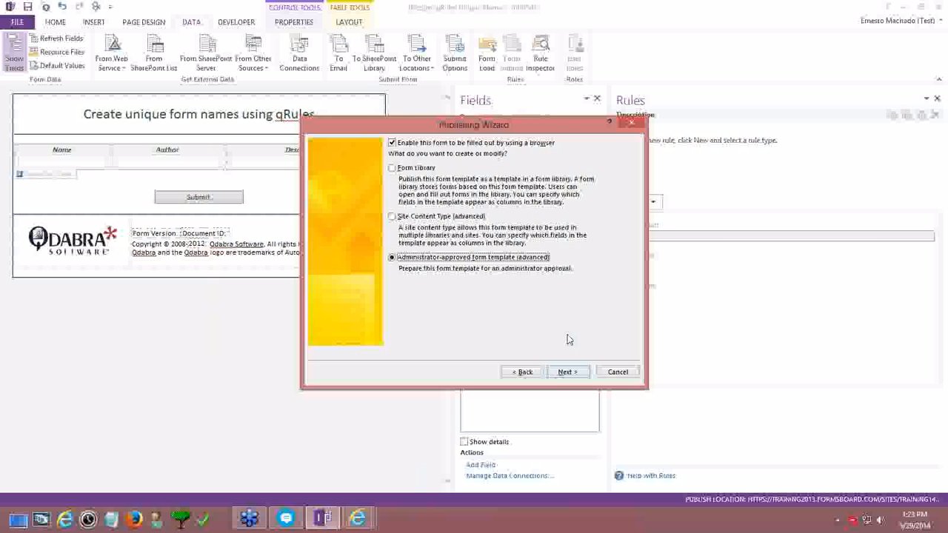
{"action": "left_click", "coordinate": [567, 372]}
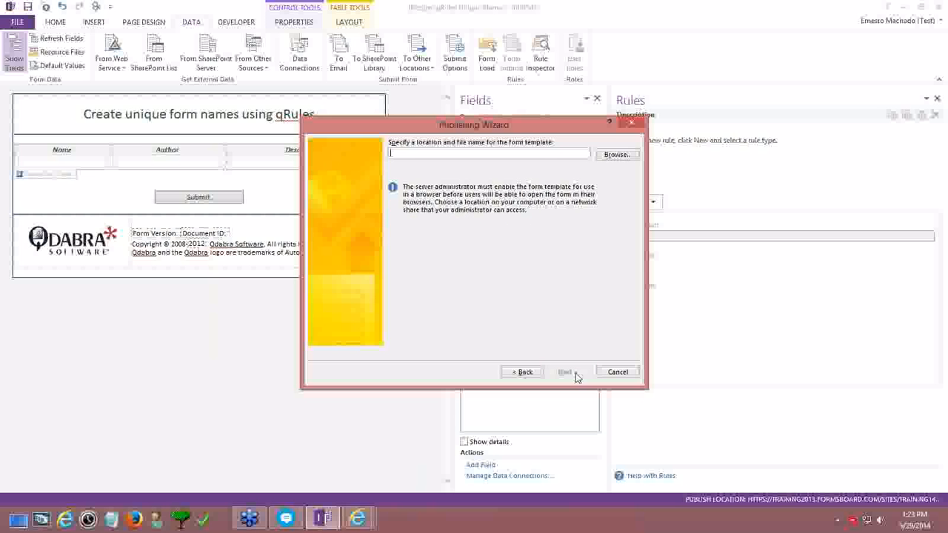
{"action": "left_click", "coordinate": [615, 154]}
{"action": "left_click", "coordinate": [391, 163]}
Save the template as qRulesUniqueNames on the Desktop, publish it, and highlight the administrator-approval note
{"action": "left_click", "coordinate": [403, 175]}
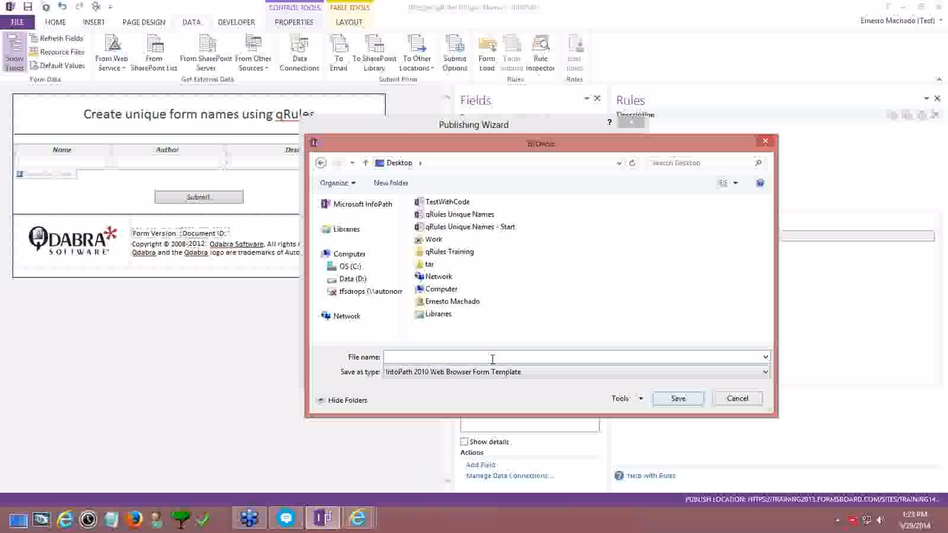
{"action": "type", "text": "qRulesUniqueNames"}
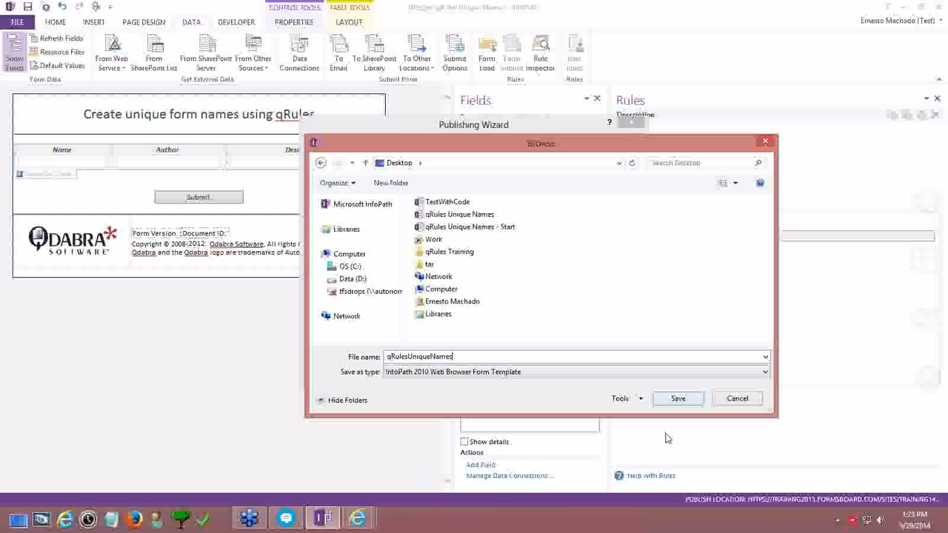
{"action": "left_click", "coordinate": [676, 399]}
{"action": "left_click", "coordinate": [569, 372]}
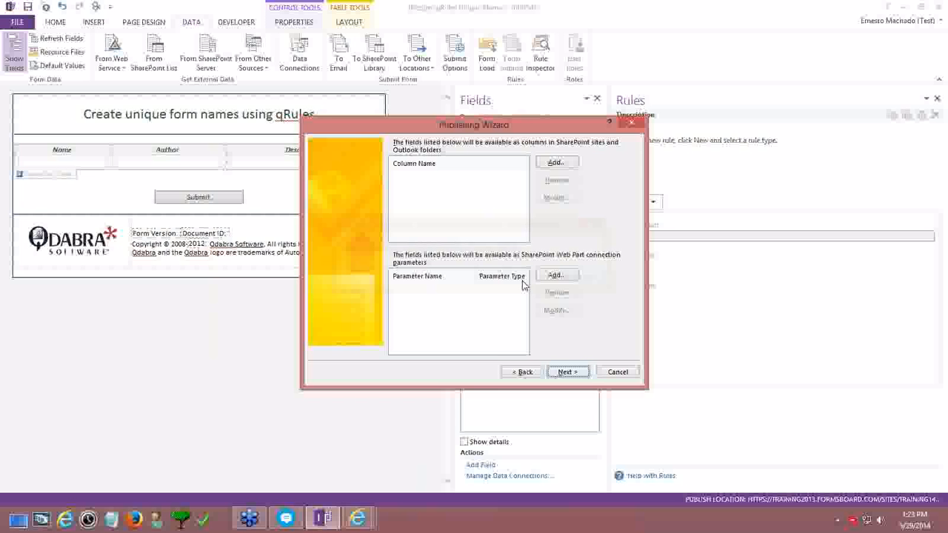
{"action": "left_click", "coordinate": [568, 372]}
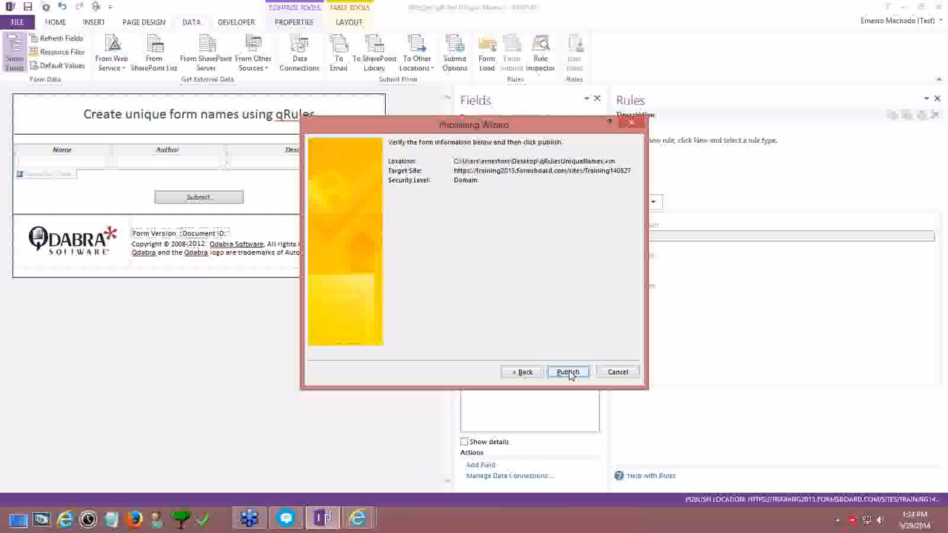
{"action": "left_click", "coordinate": [568, 373]}
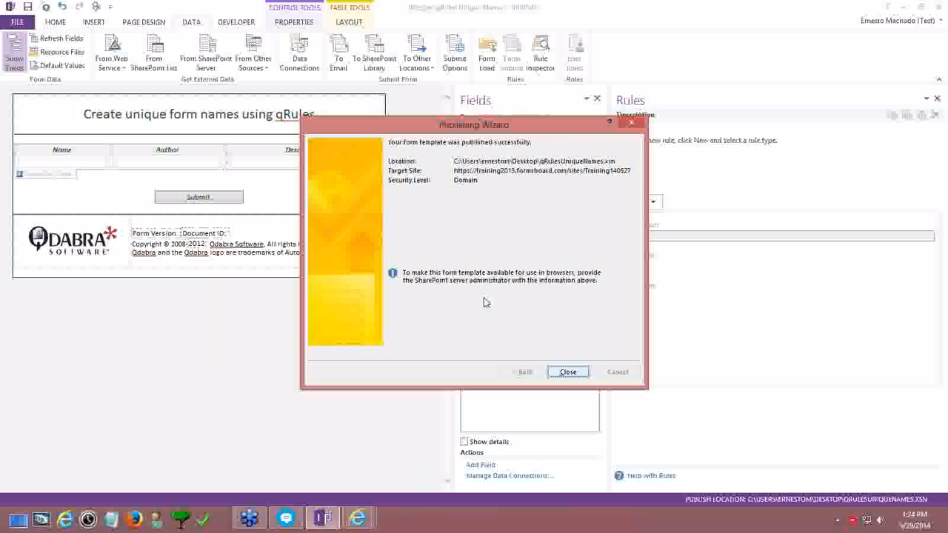
{"action": "left_click_drag", "start_coordinate": [402, 272], "coordinate": [611, 291]}
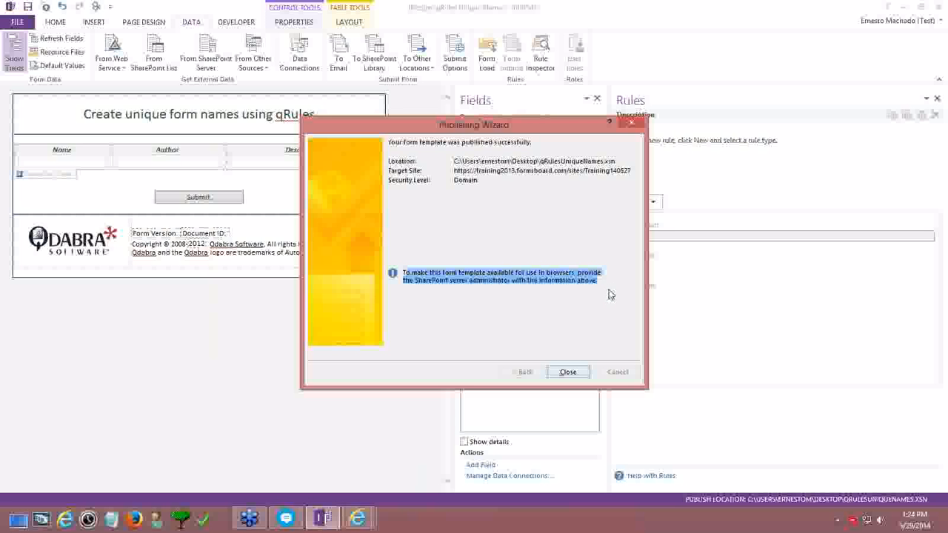
Close the publishing summary and open a new tab in the SharePoint browser window
{"action": "left_click", "coordinate": [578, 374]}
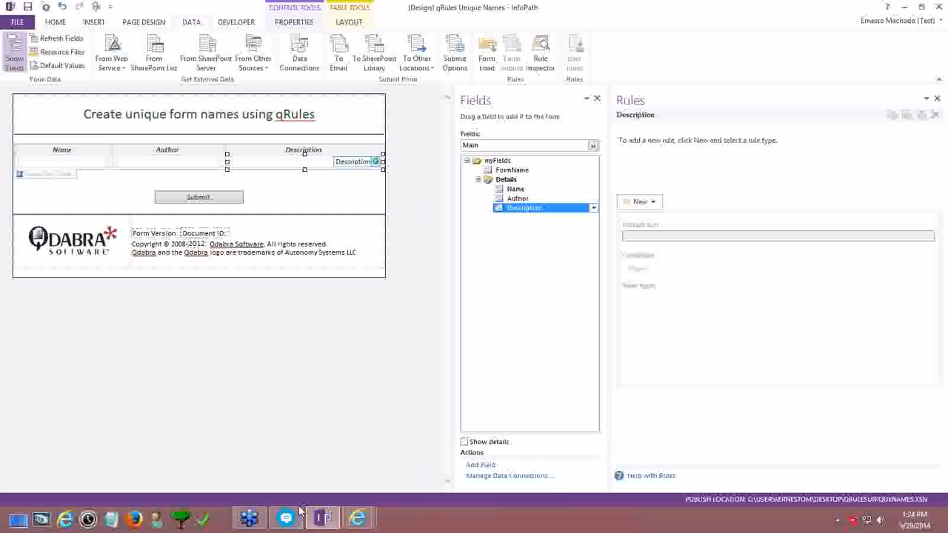
{"action": "left_click", "coordinate": [358, 519]}
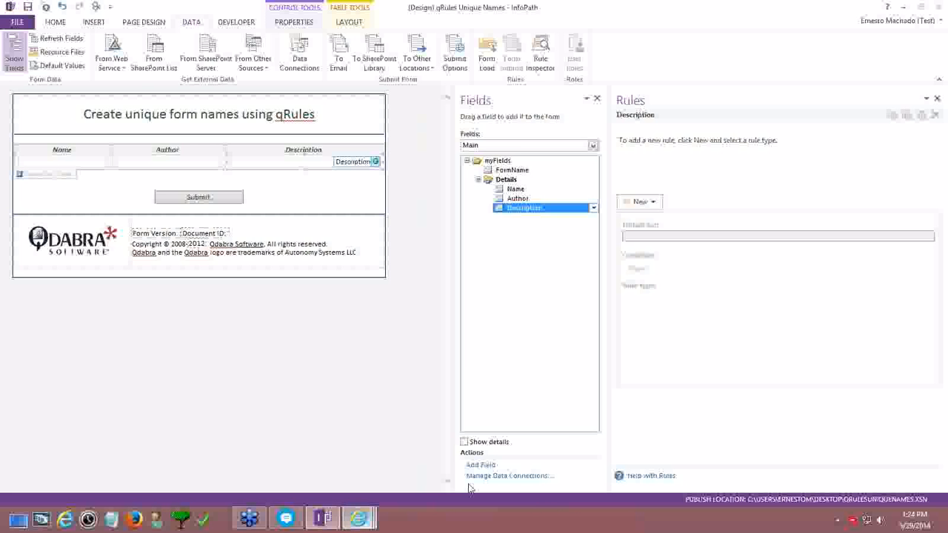
{"action": "left_click", "coordinate": [471, 483]}
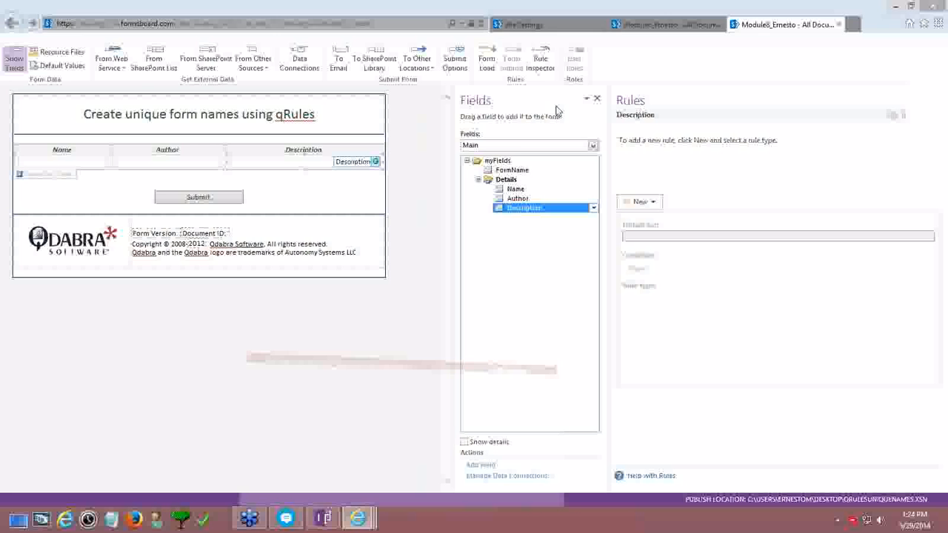
{"action": "left_click", "coordinate": [163, 23]}
{"action": "left_click", "coordinate": [164, 24]}
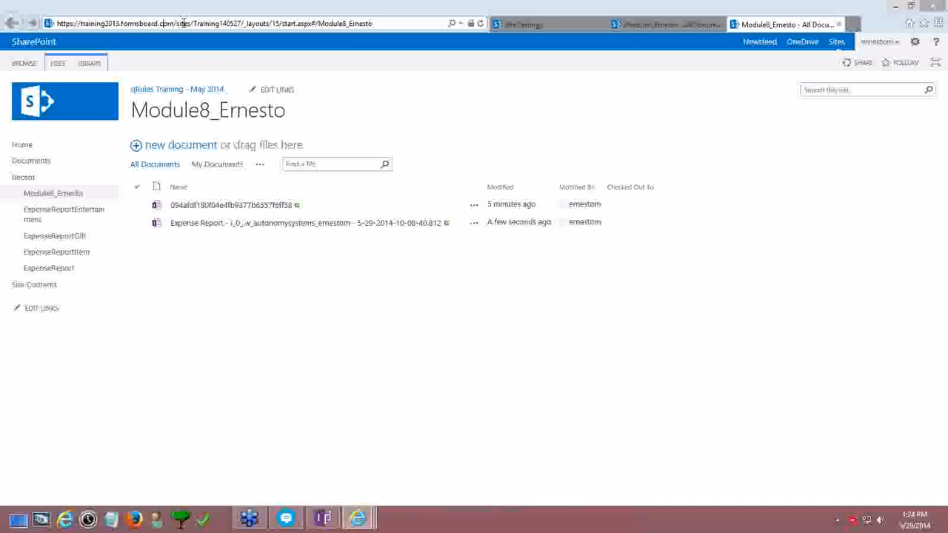
{"action": "left_click", "coordinate": [852, 25]}
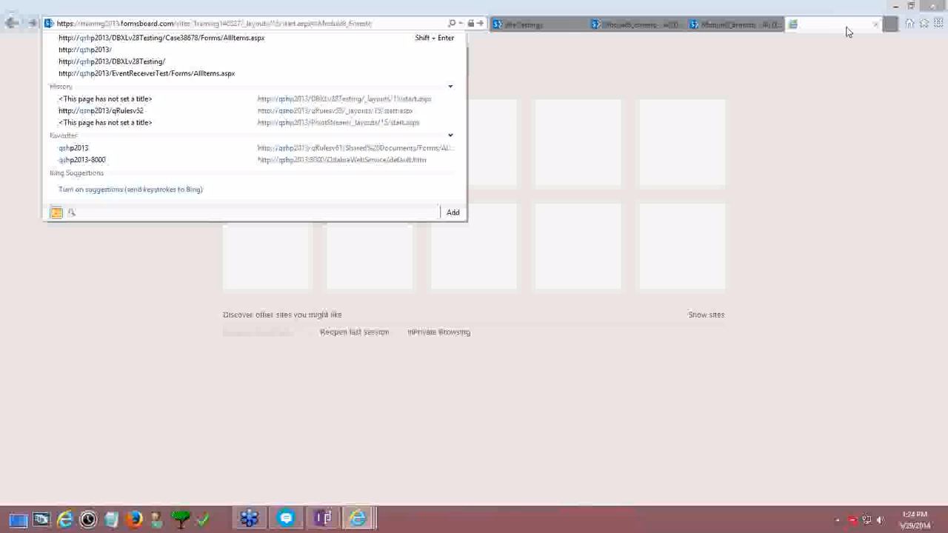
Turn on the Favorites bar and open qshp2013 from the Central Admin Sites folder
{"action": "type", "text": "qshp20"}
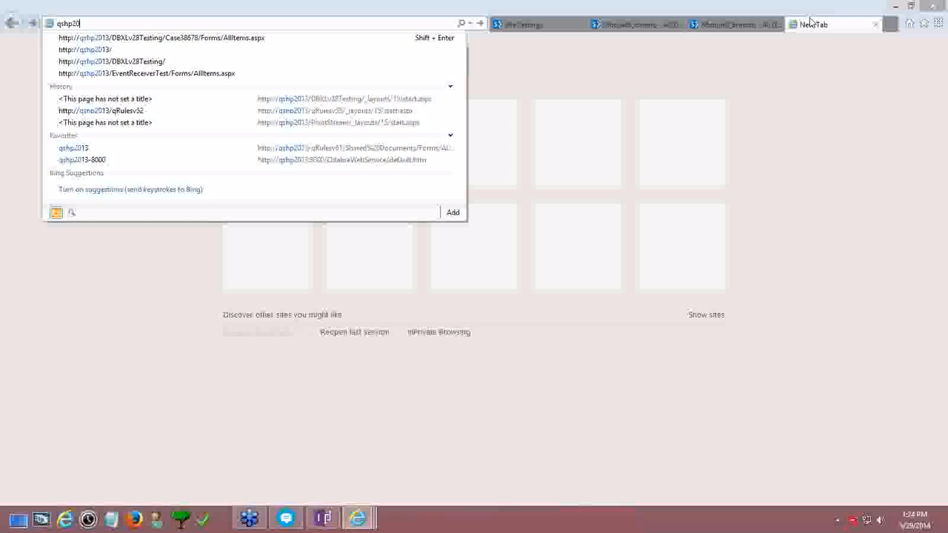
{"action": "type", "text": "13"}
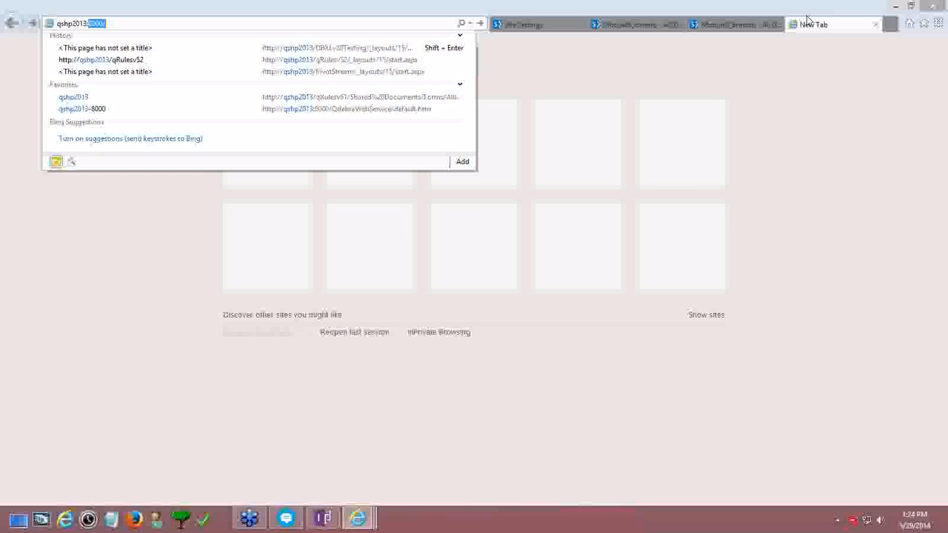
{"action": "key", "text": "Escape"}
{"action": "key", "text": "alt"}
{"action": "key", "text": "alt"}
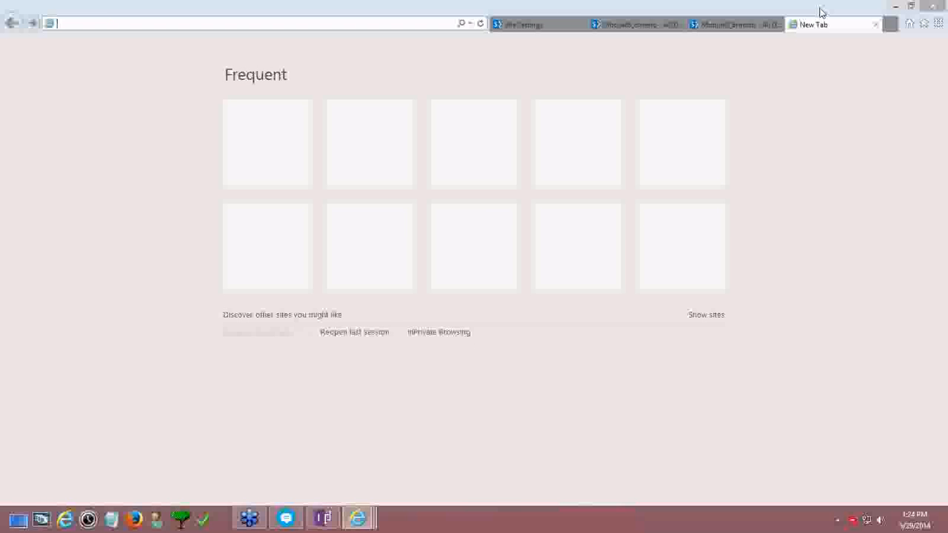
{"action": "right_click", "coordinate": [846, 10]}
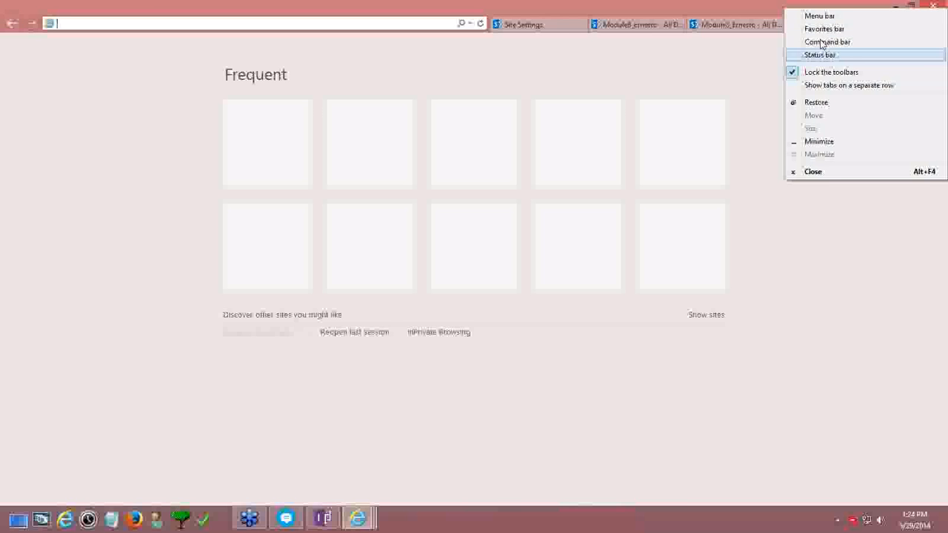
{"action": "left_click", "coordinate": [823, 28]}
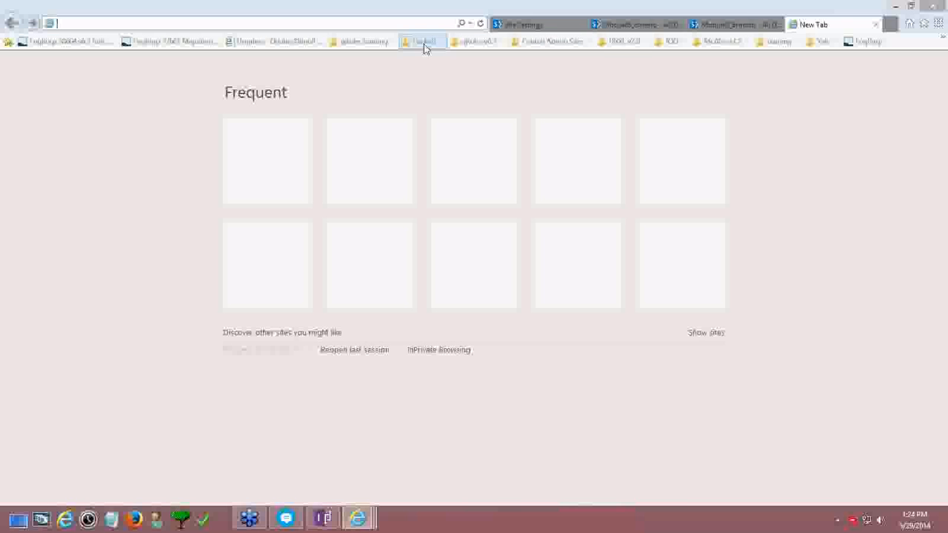
{"action": "left_click", "coordinate": [552, 41]}
{"action": "left_click", "coordinate": [568, 140]}
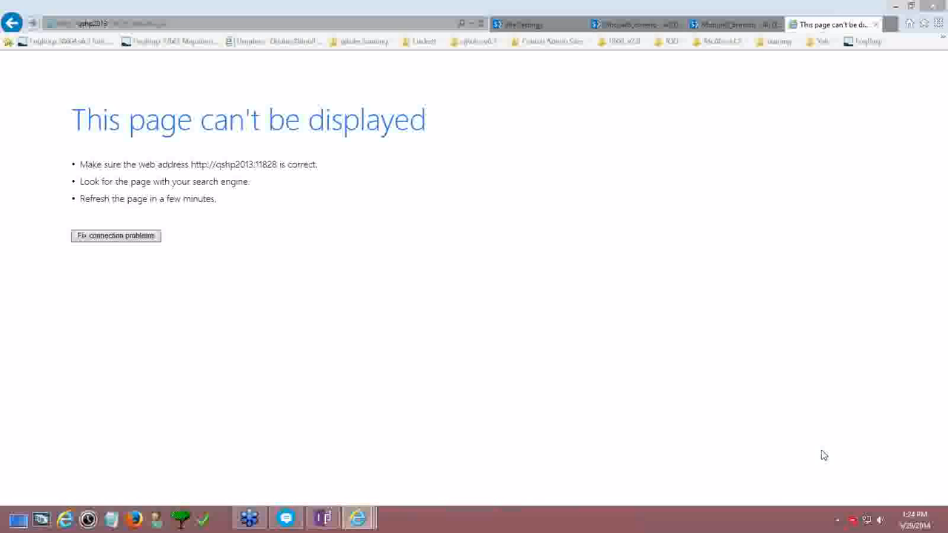
Connect to QdabraVPN and reload the qshp2013 page
{"action": "left_click", "coordinate": [866, 519]}
{"action": "left_click", "coordinate": [836, 181]}
{"action": "left_click", "coordinate": [892, 212]}
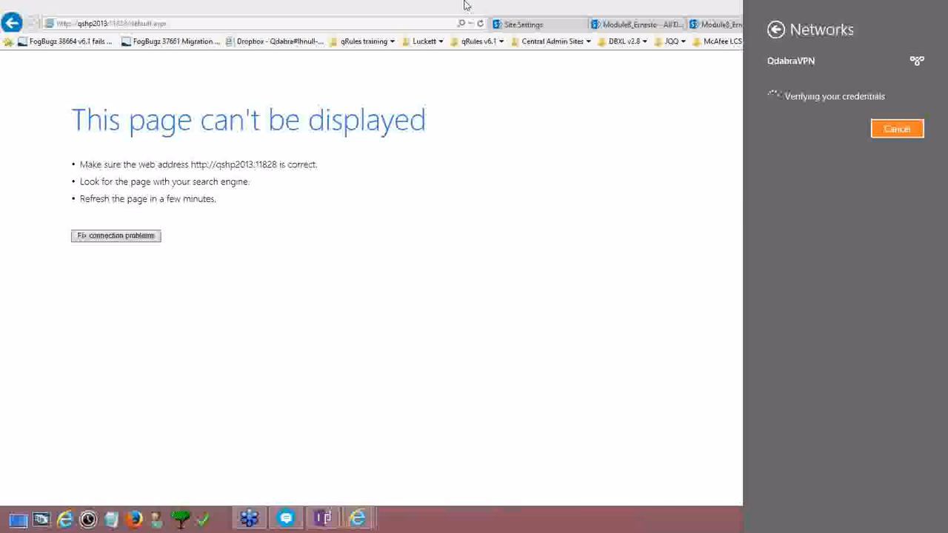
{"action": "left_click", "coordinate": [552, 193]}
{"action": "left_click", "coordinate": [271, 20]}
{"action": "key", "text": "Return"}
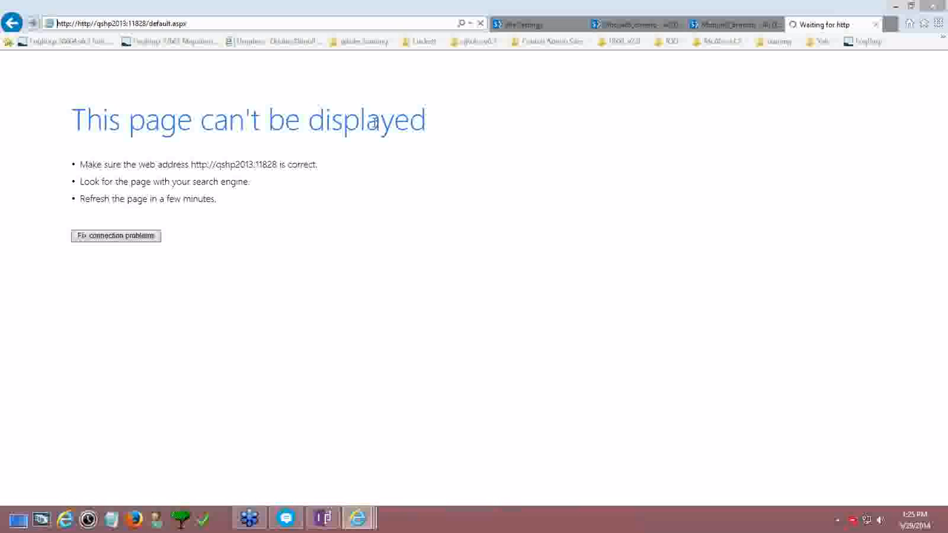
{"action": "left_click", "coordinate": [78, 28]}
{"action": "left_click_drag", "start_coordinate": [78, 27], "coordinate": [7, 29]}
{"action": "key", "text": "Right"}
{"action": "key", "text": "Right"}
{"action": "key", "text": "Right"}
{"action": "key", "text": "Right"}
{"action": "key", "text": "Right"}
{"action": "key", "text": "Right"}
{"action": "key", "text": "Right"}
{"action": "key", "text": "shift+Right"}
{"action": "key", "text": "shift+Right"}
{"action": "key", "text": "shift+Right"}
{"action": "key", "text": "shift+Right"}
{"action": "key", "text": "shift+Right"}
{"action": "key", "text": "shift+Right"}
{"action": "key", "text": "shift+Right"}
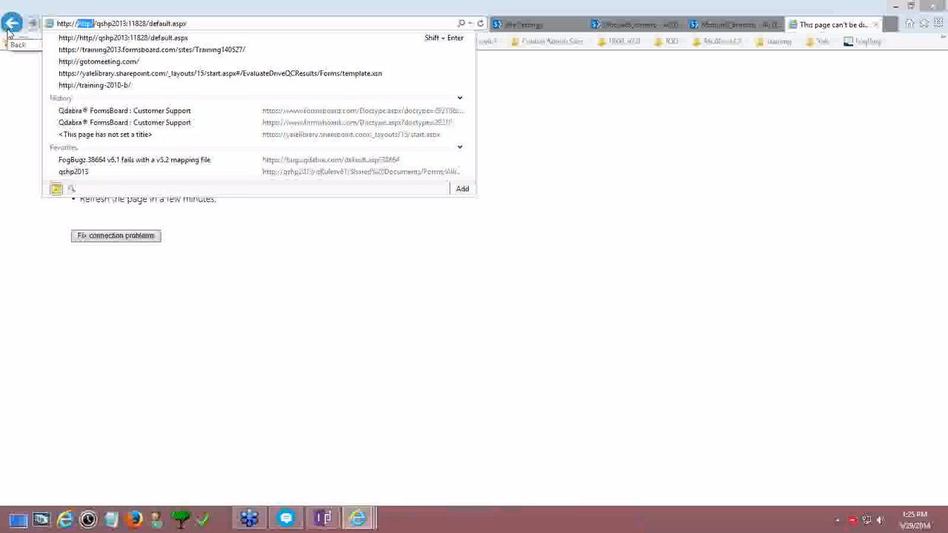
{"action": "key", "text": "Delete"}
{"action": "key", "text": "Return"}
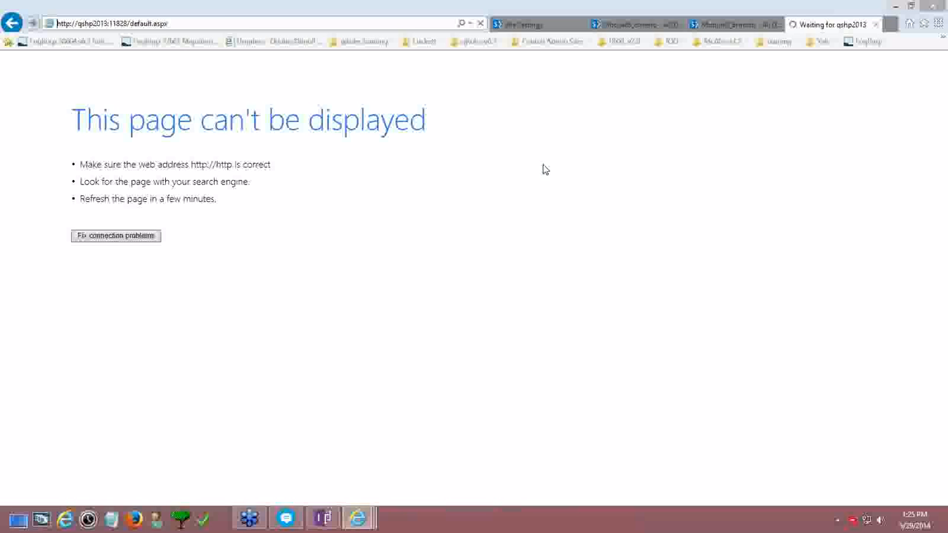
Close the stalled tab and open qshp2013-11828 from the Central Admin favorites folder
{"action": "left_click", "coordinate": [184, 24]}
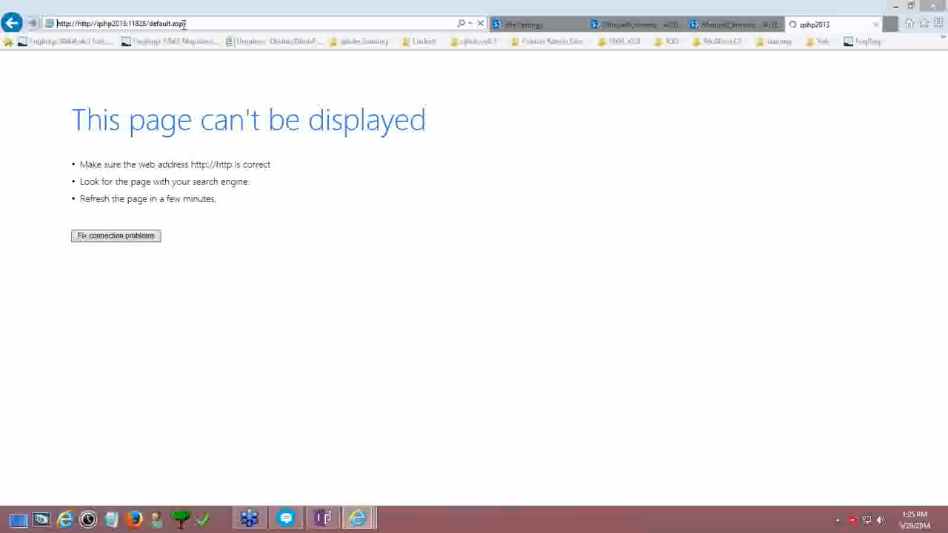
{"action": "left_click", "coordinate": [112, 23]}
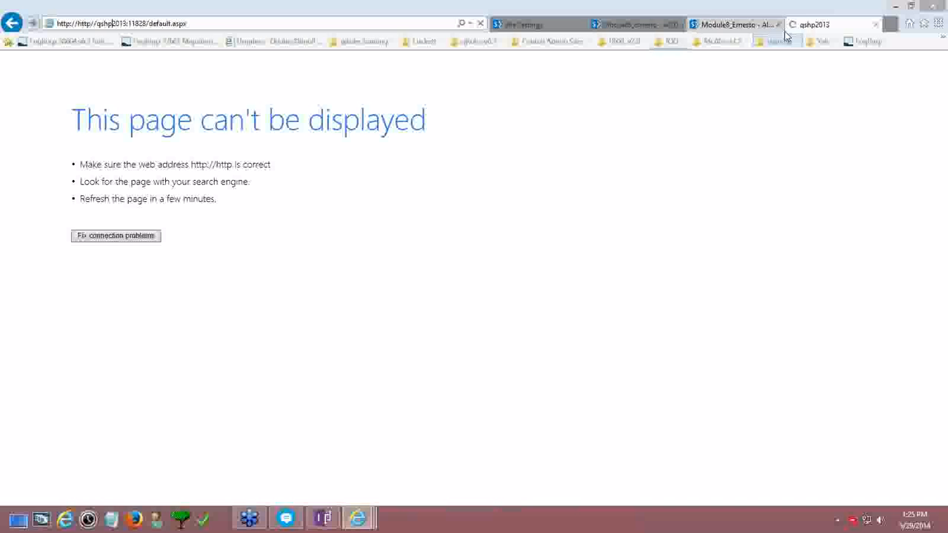
{"action": "left_click", "coordinate": [875, 24]}
{"action": "left_click", "coordinate": [775, 42]}
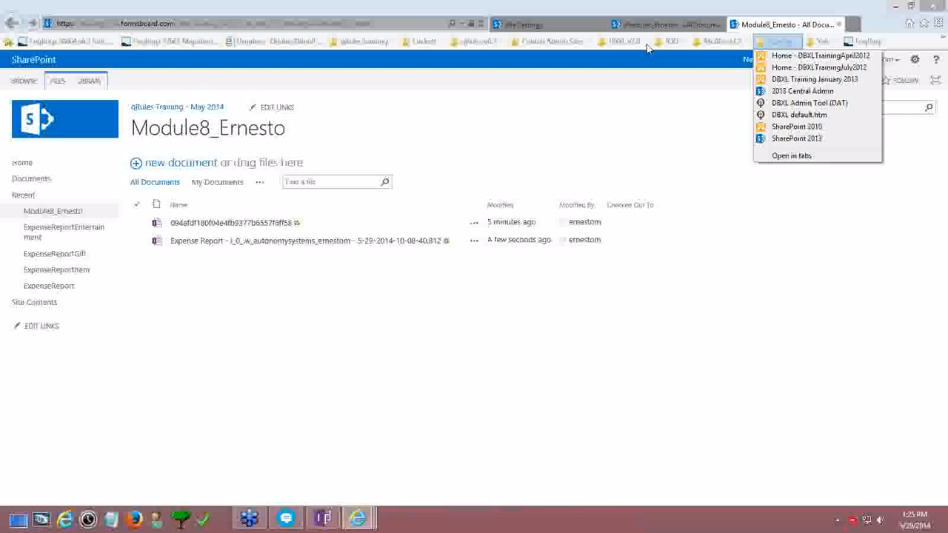
{"action": "left_click", "coordinate": [539, 41]}
{"action": "left_click", "coordinate": [539, 41]}
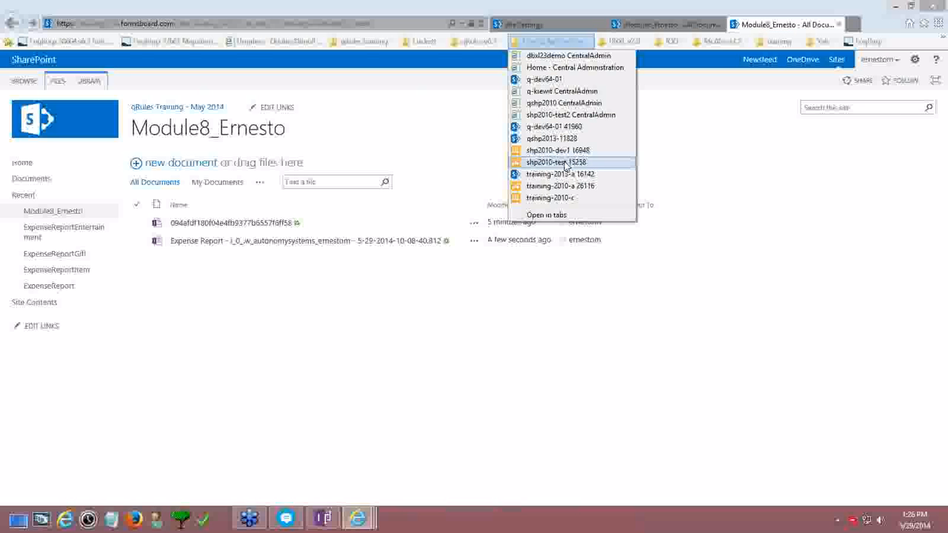
{"action": "left_click", "coordinate": [563, 140]}
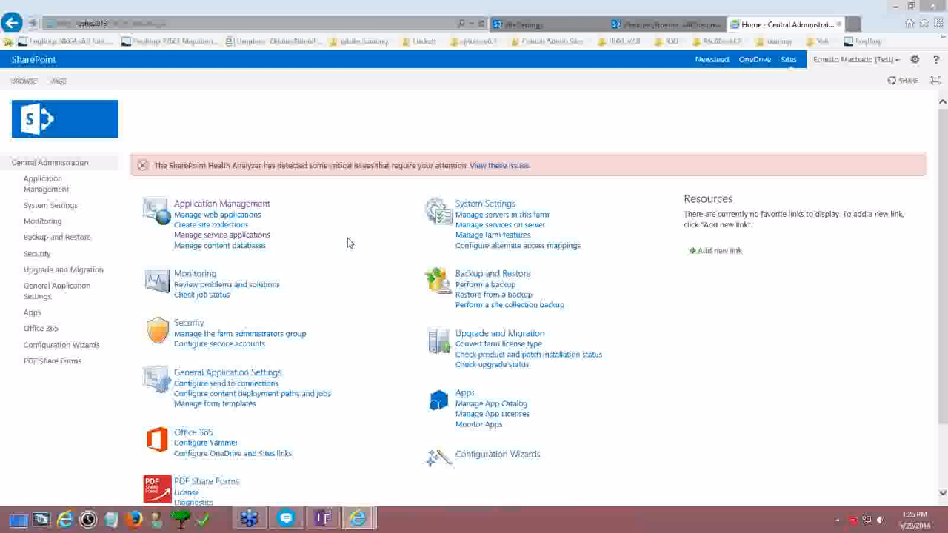
Open General Application Settings and highlight the InfoPath Forms Services heading
{"action": "left_click", "coordinate": [71, 293]}
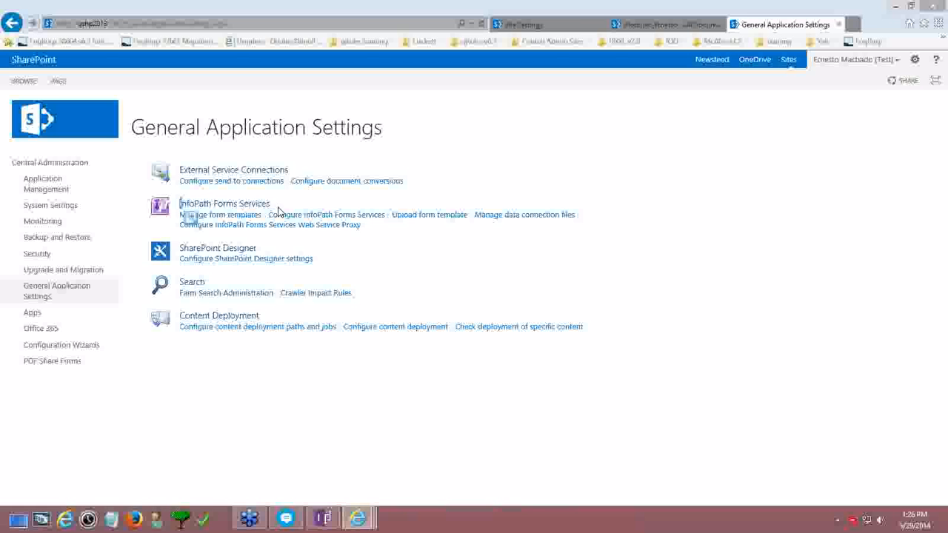
{"action": "left_click_drag", "start_coordinate": [280, 206], "coordinate": [177, 206]}
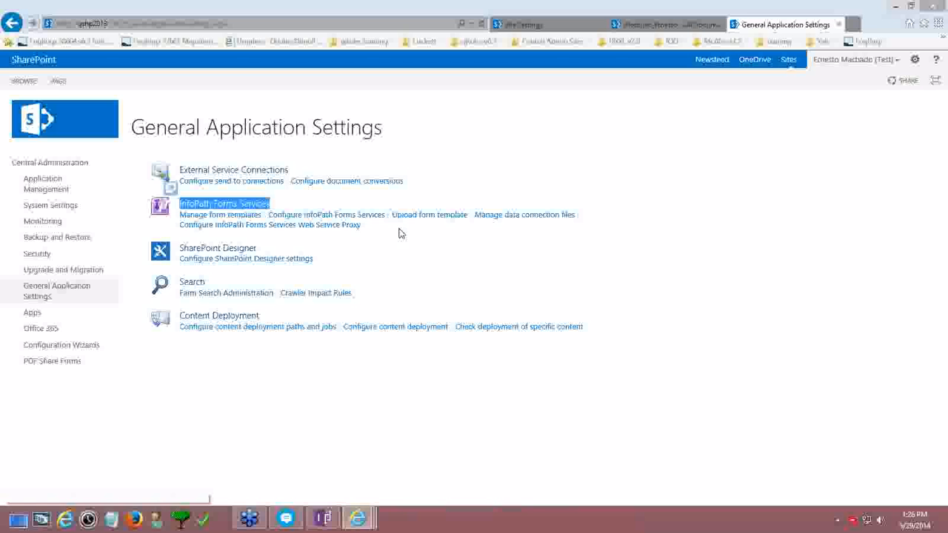
{"action": "left_click", "coordinate": [420, 252]}
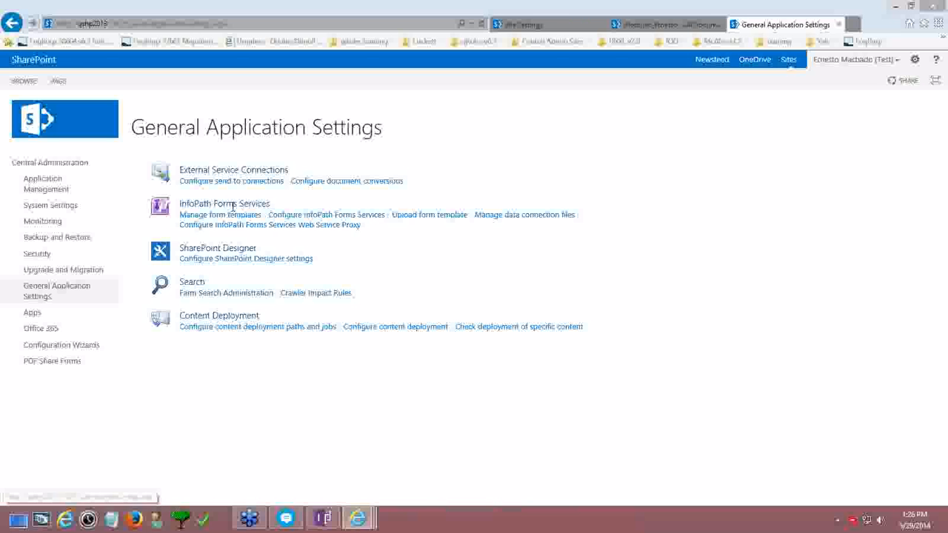
Upload qRulesUniqueNames from the Desktop, then go back from the assembly-conflict error
{"action": "left_click", "coordinate": [445, 218]}
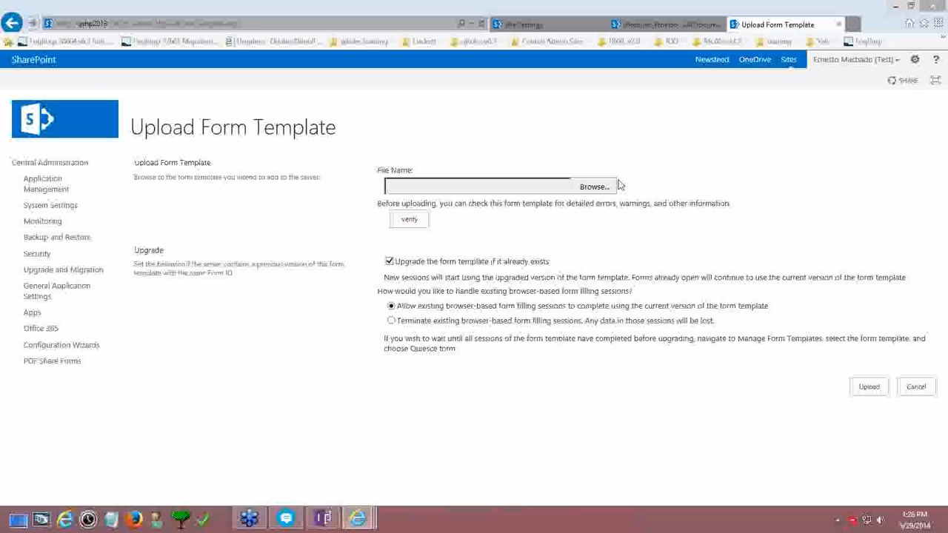
{"action": "left_click", "coordinate": [594, 187]}
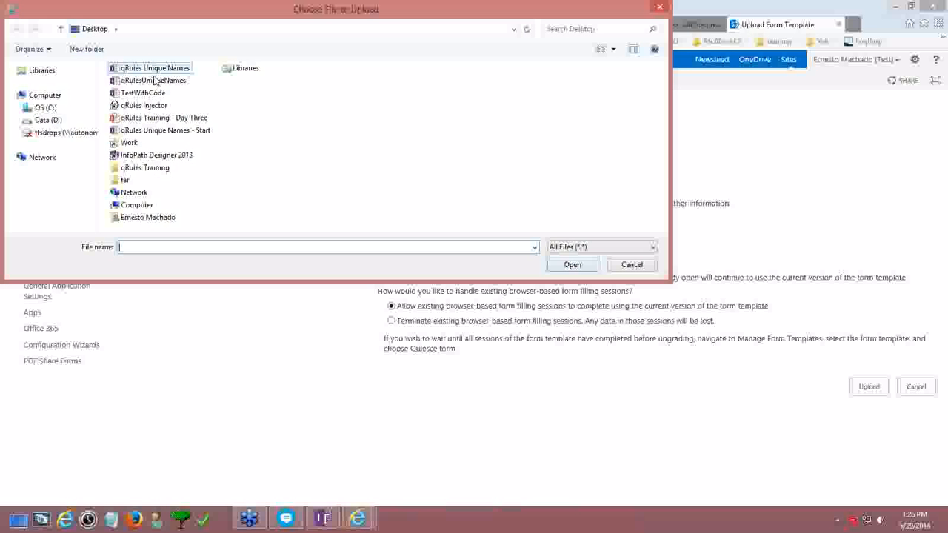
{"action": "double_click", "coordinate": [153, 80]}
{"action": "left_click", "coordinate": [868, 387]}
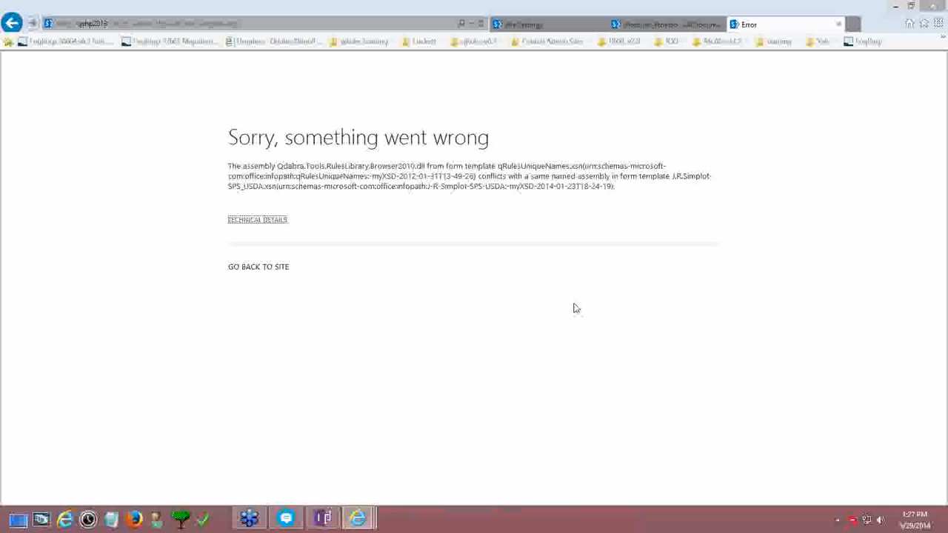
{"action": "left_click", "coordinate": [10, 27]}
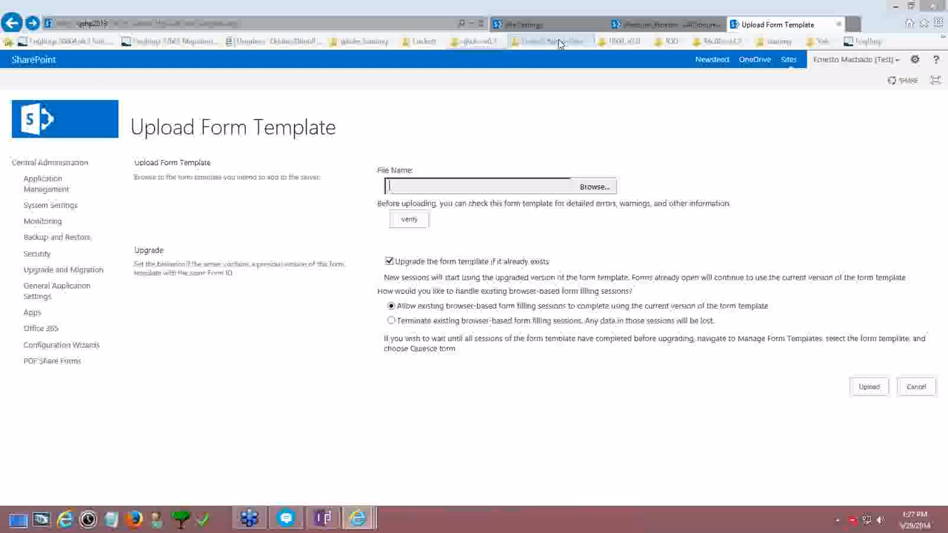
After trying the shp2010-test2 favorite, review the form's programming and compatibility options, then close InfoPath
{"action": "left_click", "coordinate": [559, 42]}
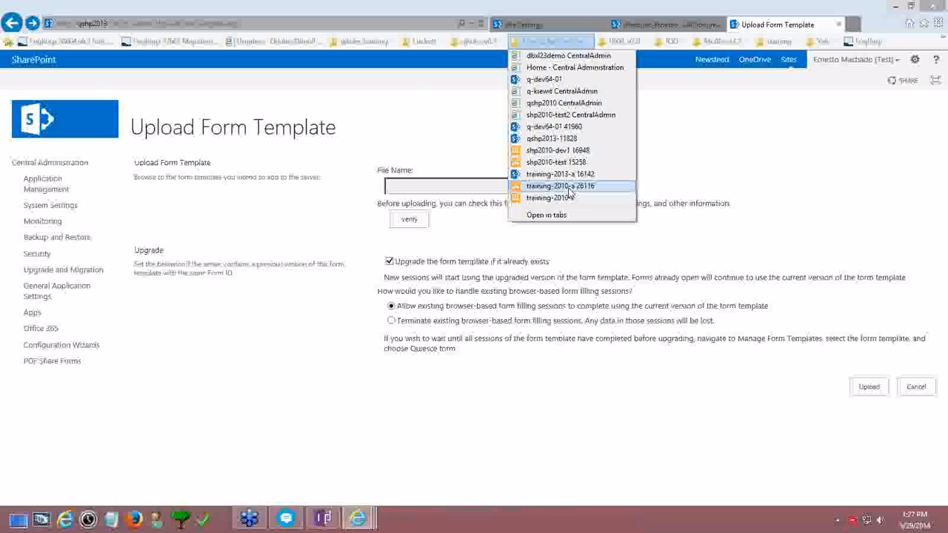
{"action": "left_click", "coordinate": [560, 115]}
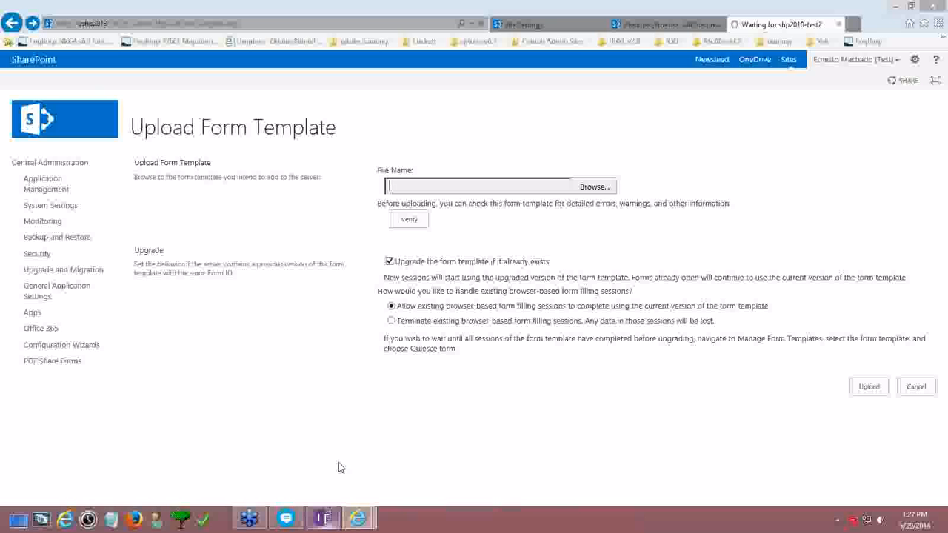
{"action": "left_click", "coordinate": [326, 521]}
{"action": "left_click", "coordinate": [14, 16]}
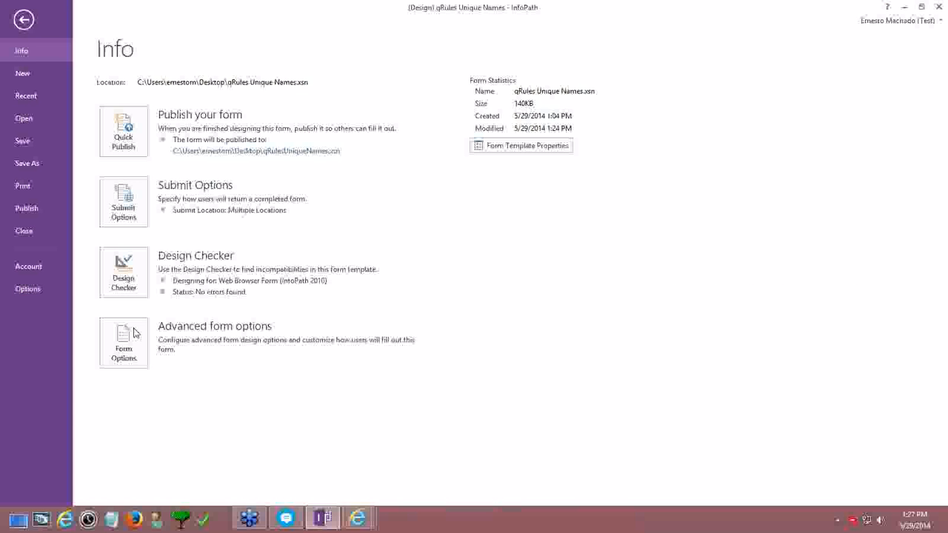
{"action": "left_click", "coordinate": [124, 341]}
{"action": "left_click", "coordinate": [312, 203]}
{"action": "left_click", "coordinate": [314, 212]}
{"action": "key", "text": "Escape"}
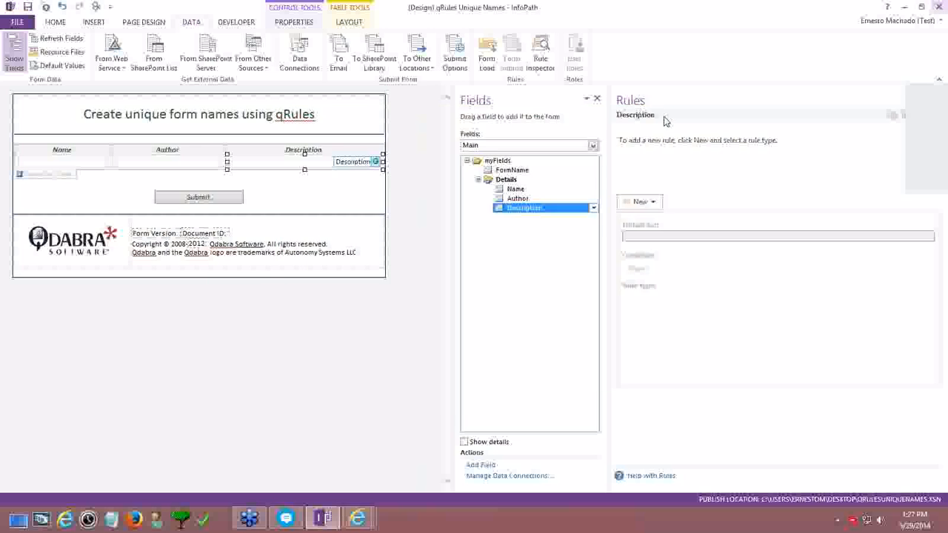
{"action": "left_click", "coordinate": [942, 5]}
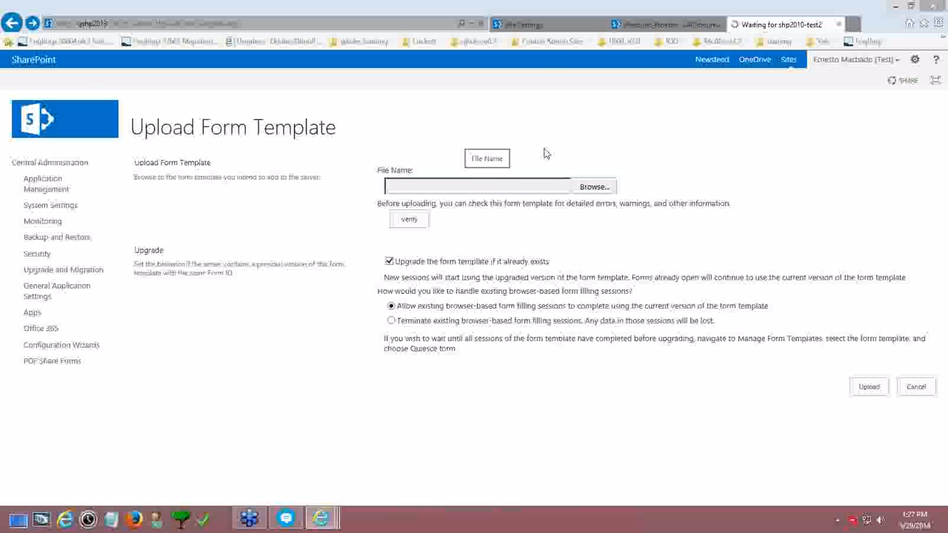
Open the shp2010-test2 Central Administration home page from the saved Central Admin favorites
{"action": "left_click", "coordinate": [550, 40]}
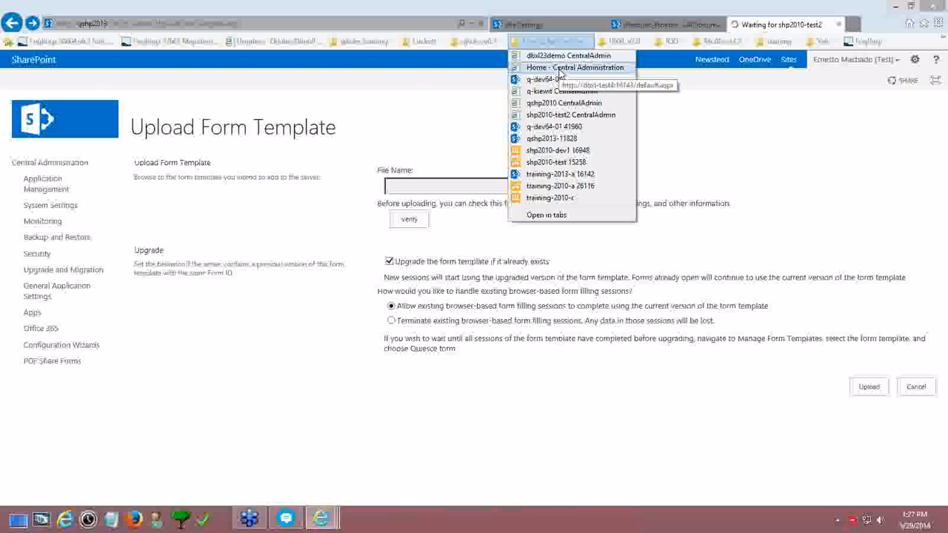
{"action": "left_click", "coordinate": [566, 117]}
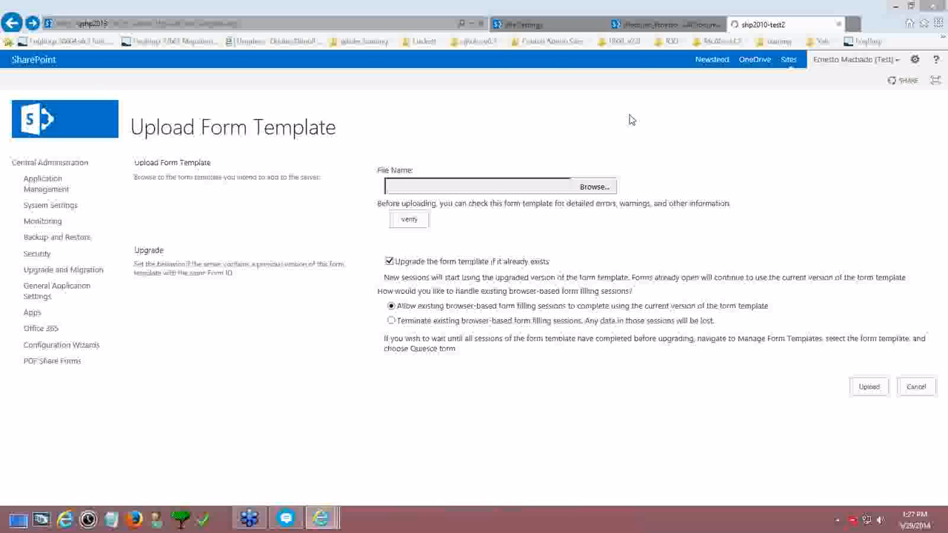
{"action": "left_click", "coordinate": [546, 42]}
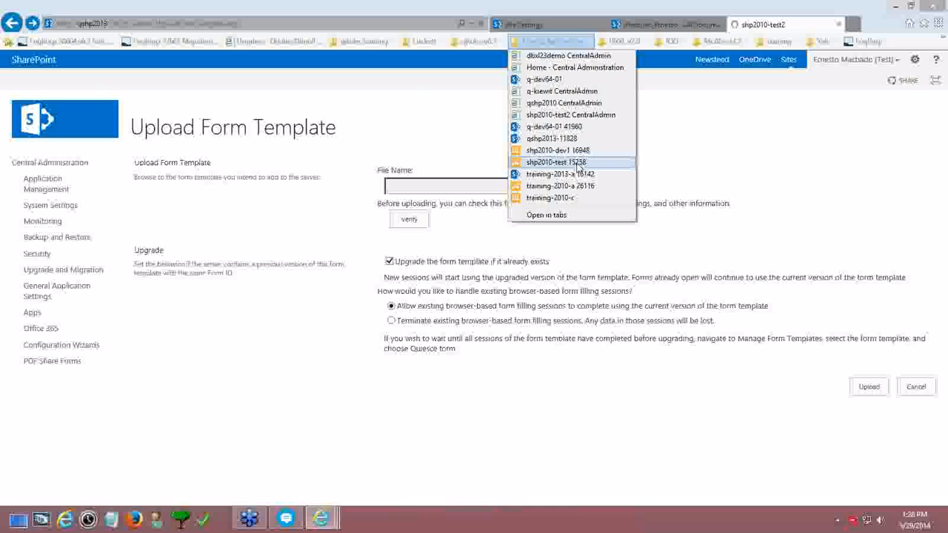
{"action": "left_click", "coordinate": [572, 5]}
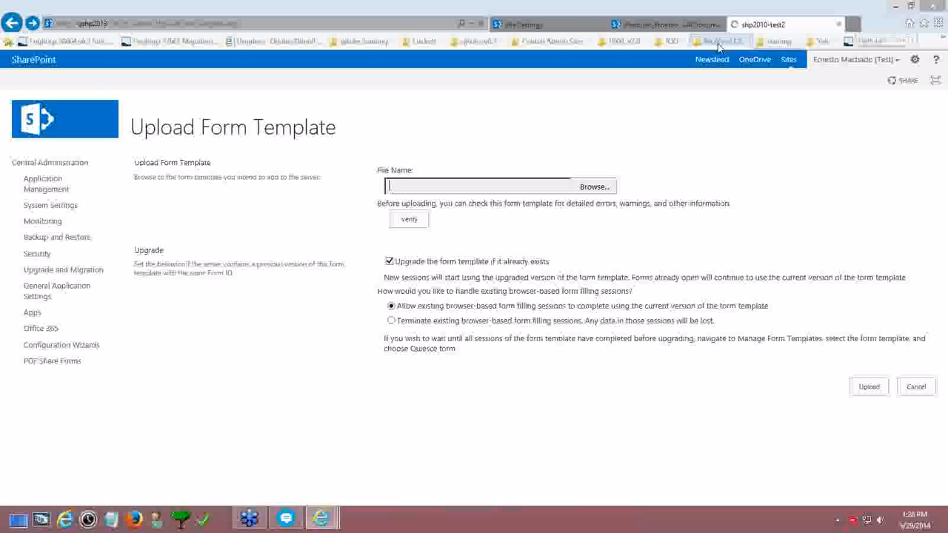
{"action": "left_click", "coordinate": [541, 43]}
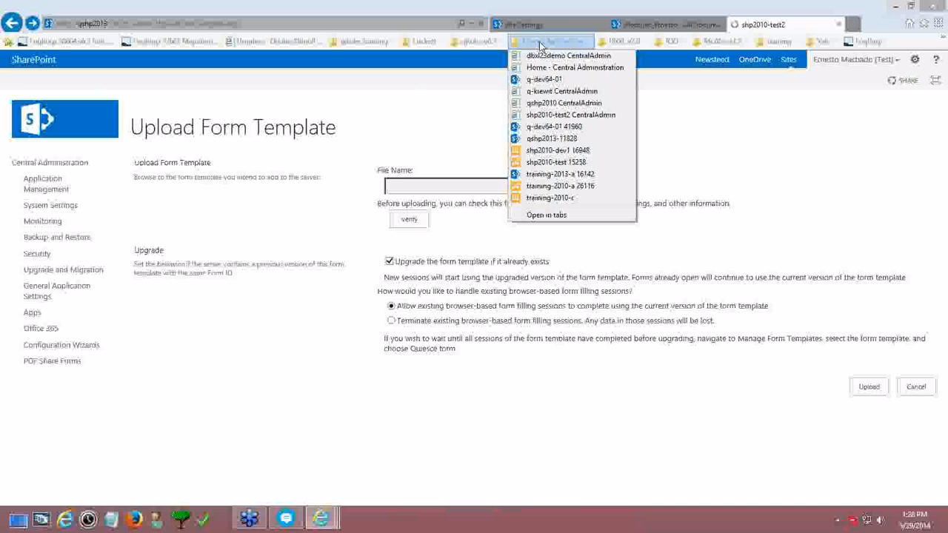
{"action": "left_click", "coordinate": [540, 67]}
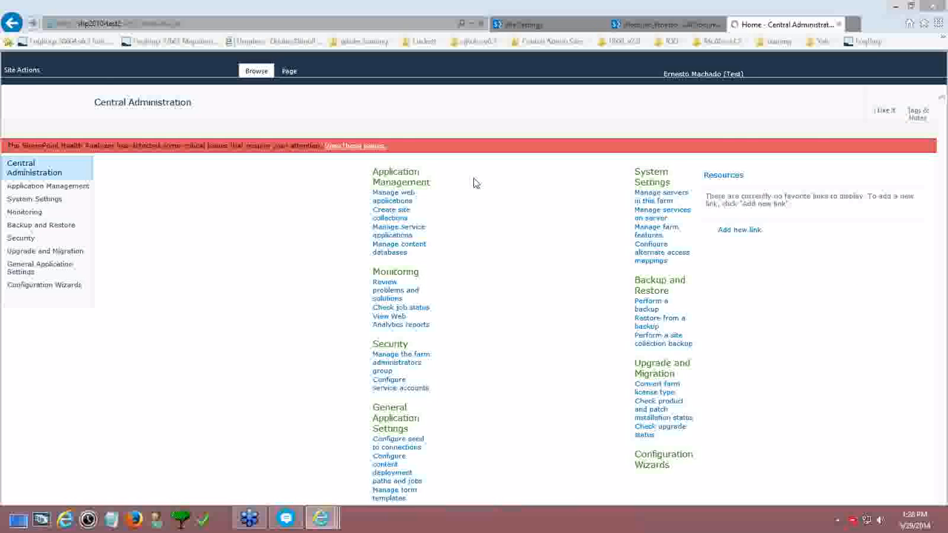
Upload qRulesUniqueNames from the Desktop via General Application Settings on shp2010-test2
{"action": "left_click", "coordinate": [35, 263]}
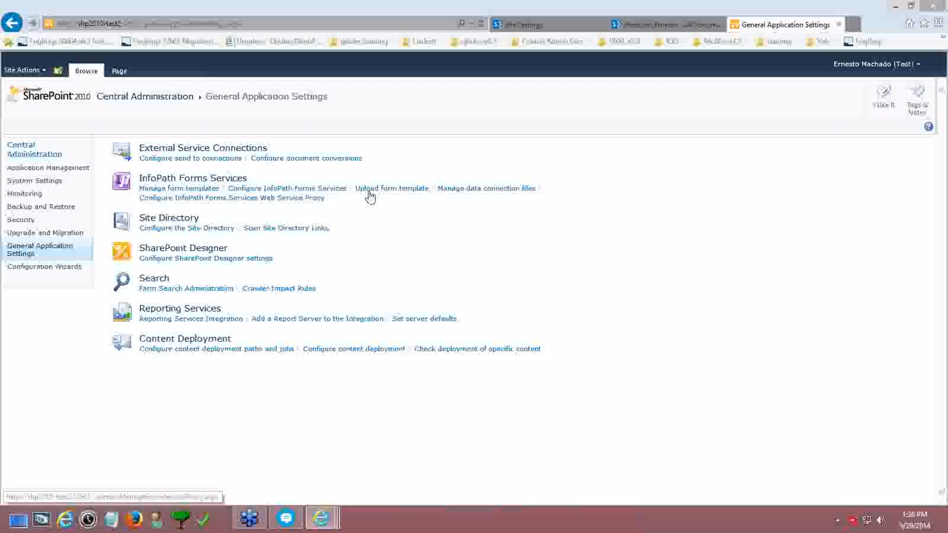
{"action": "left_click", "coordinate": [373, 192]}
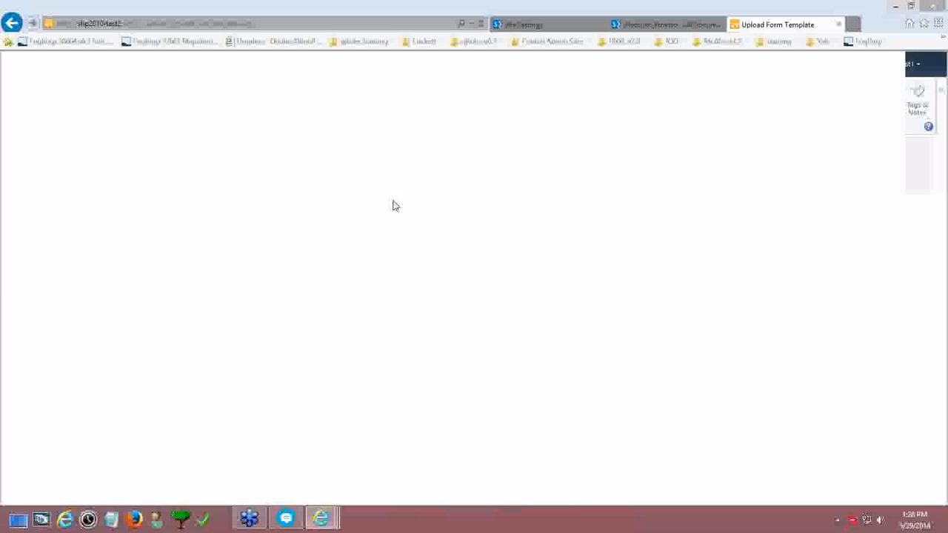
{"action": "left_click", "coordinate": [528, 170]}
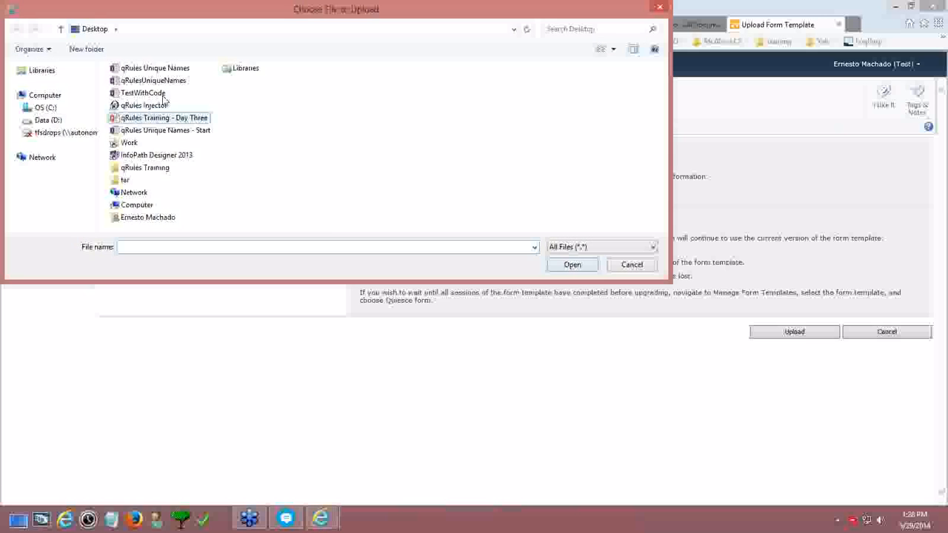
{"action": "double_click", "coordinate": [156, 84]}
{"action": "left_click", "coordinate": [782, 335]}
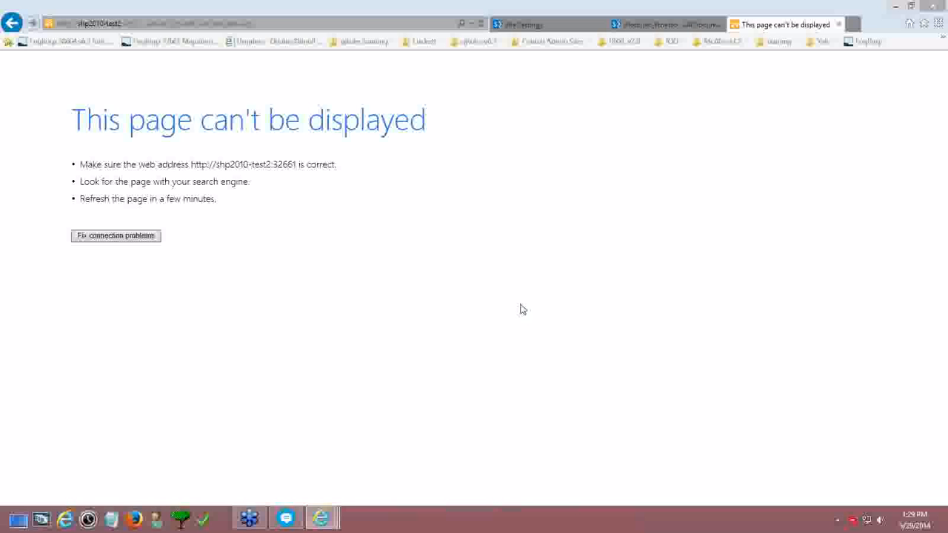
Go back, re-upload qRulesUniqueNames, read the assembly-conflict error, and close its tab
{"action": "left_click", "coordinate": [11, 24]}
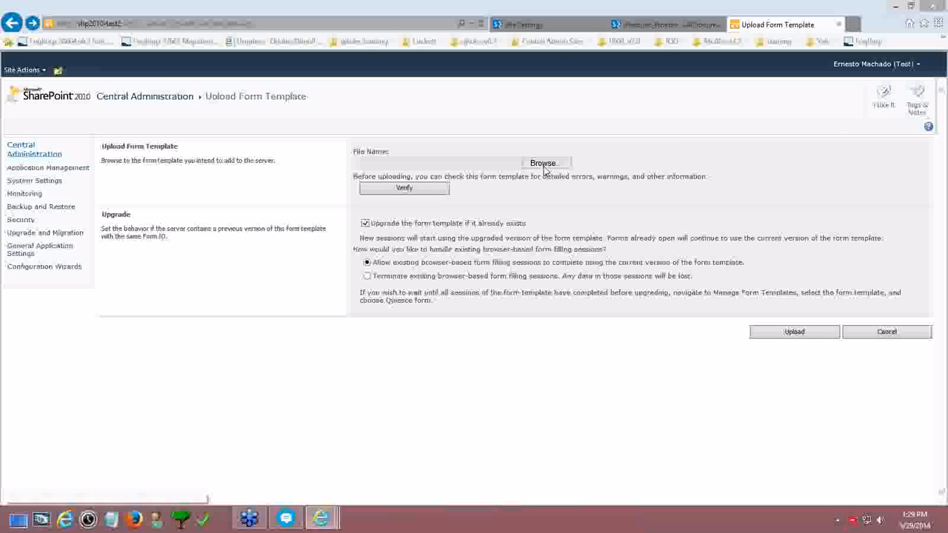
{"action": "left_click", "coordinate": [541, 165]}
{"action": "double_click", "coordinate": [153, 80]}
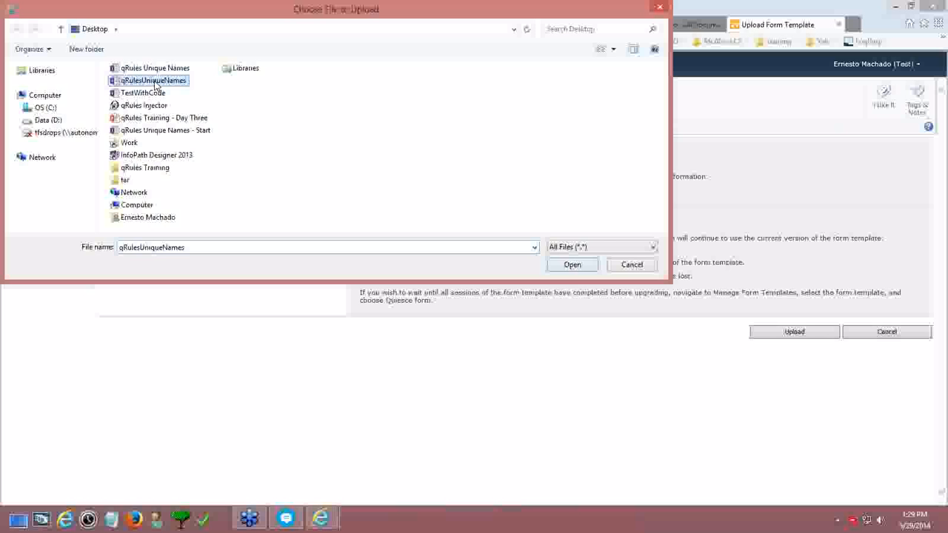
{"action": "left_click", "coordinate": [785, 333]}
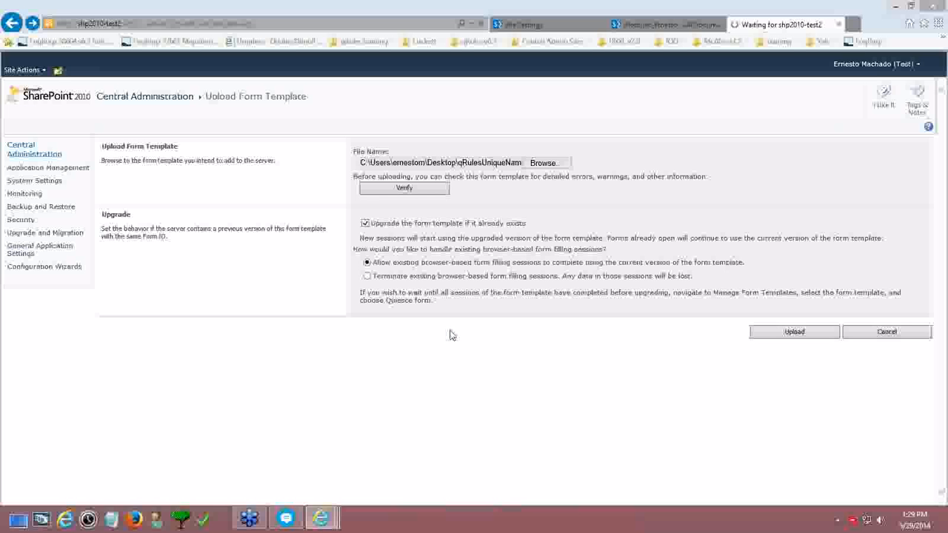
{"action": "left_click", "coordinate": [568, 43]}
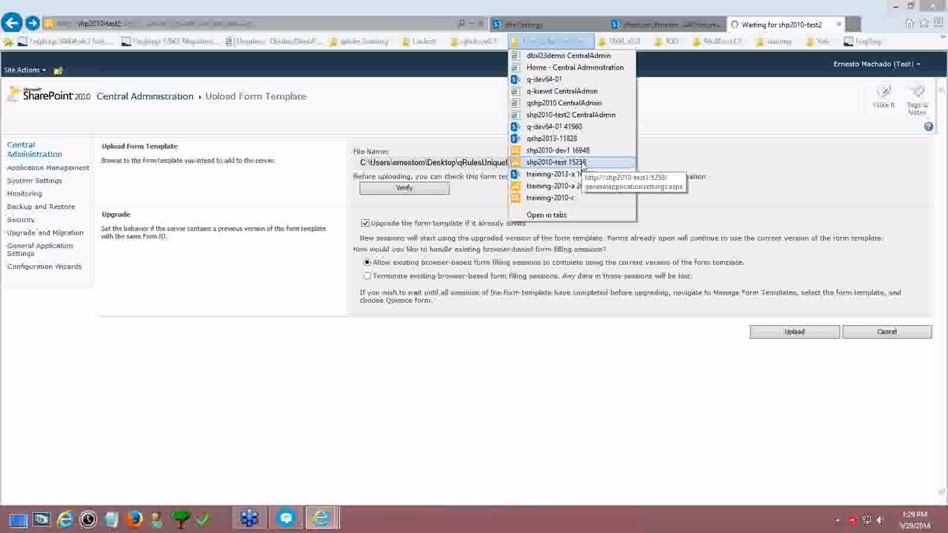
{"action": "left_click", "coordinate": [435, 5]}
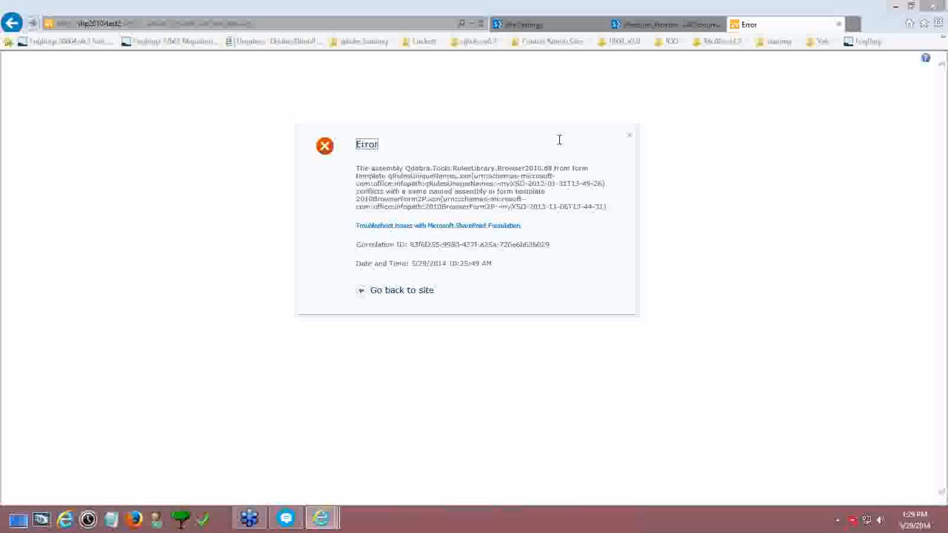
{"action": "left_click", "coordinate": [842, 25]}
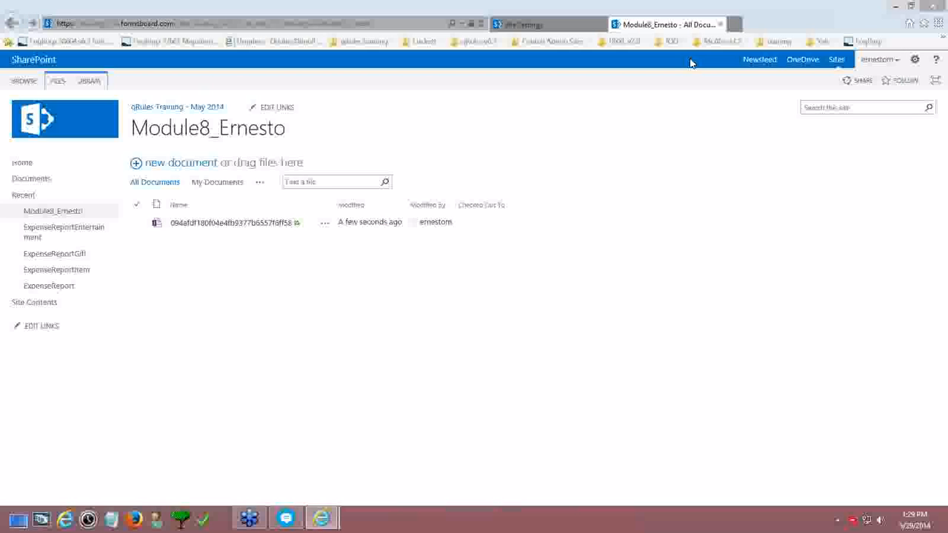